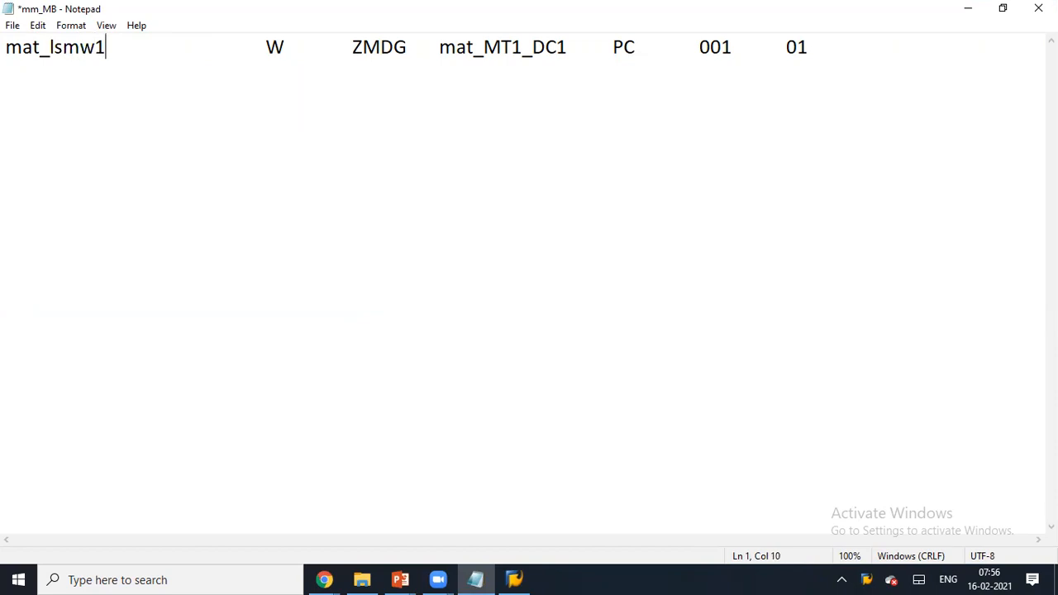
key("Right")
- Remove the extra gap after mat_lsmw1 and paste four copies of the first row below it
key("Delete")
key("shift+End")
key("ctrl+c")
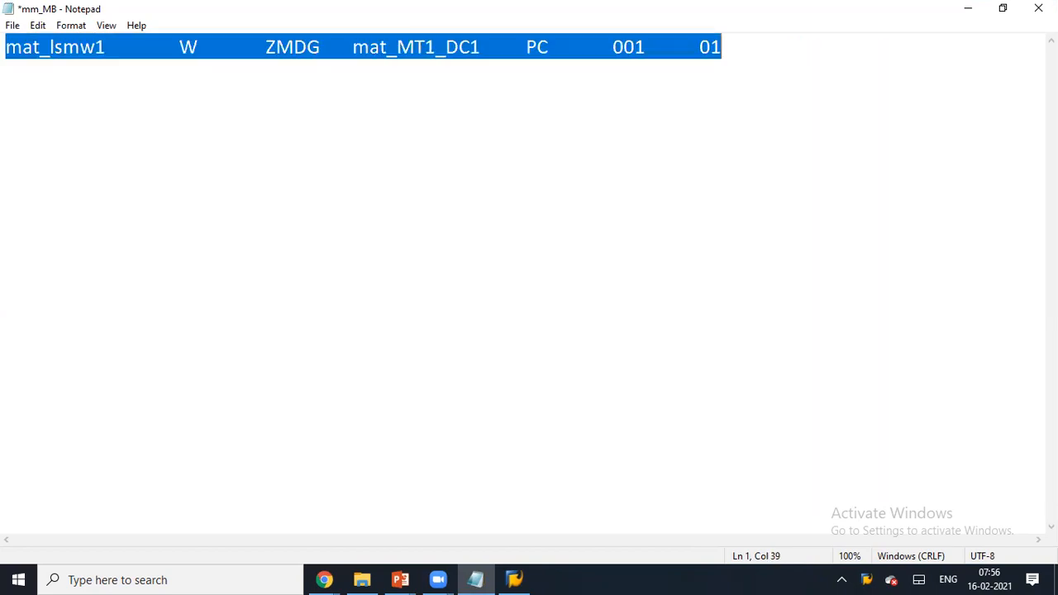
left_click(752, 52)
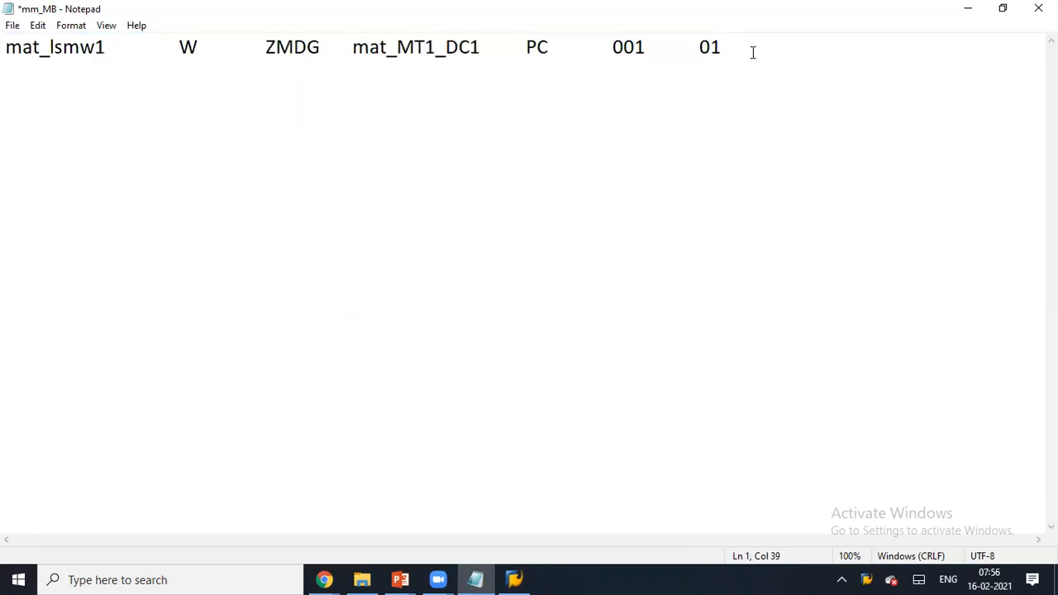
key("Return")
key("ctrl+v")
key("Return")
key("ctrl+v")
key("Return")
key("ctrl+v")
key("Return")
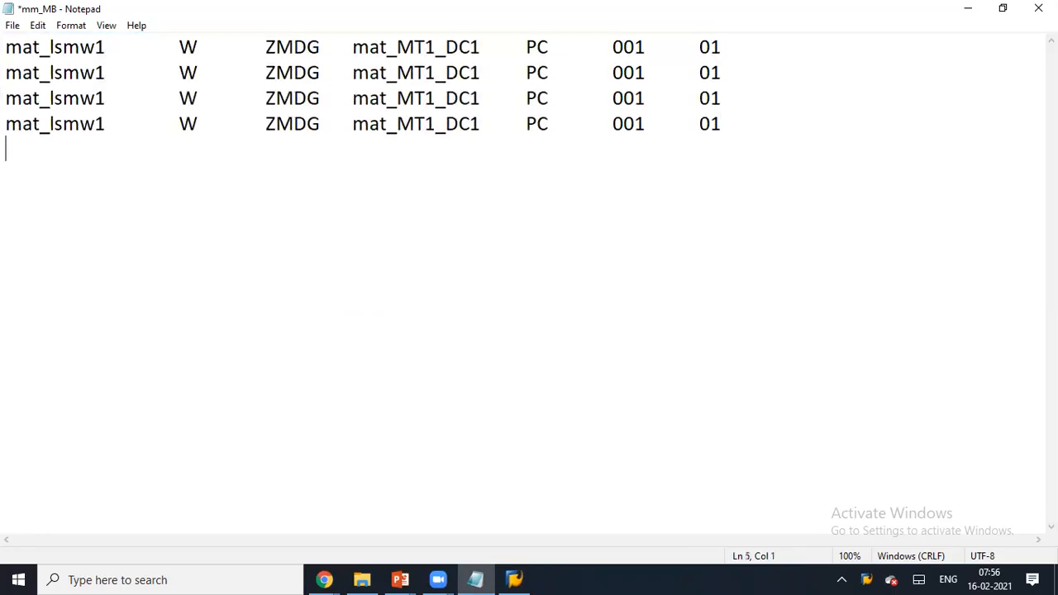
key("ctrl+v")
- Renumber the copied rows to mat_lsmw2, mat_lsmw3, mat_lsmw4 and mat_lsmw5
left_click(107, 74)
key("BackSpace")
type("2")
key("Down")
key("BackSpace")
type("3")
key("Down")
key("BackSpace")
type("4")
key("Down")
key("BackSpace")
type("5")
- Close Notepad, saving the changes to the mm_MB file
left_click(353, 140)
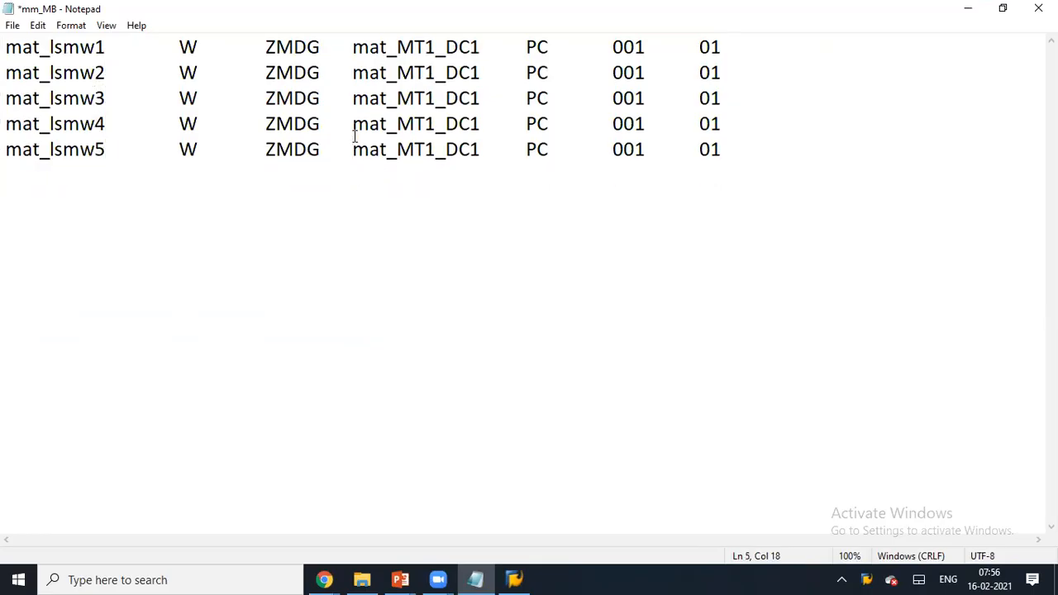
left_click(774, 143)
left_click(1035, 10)
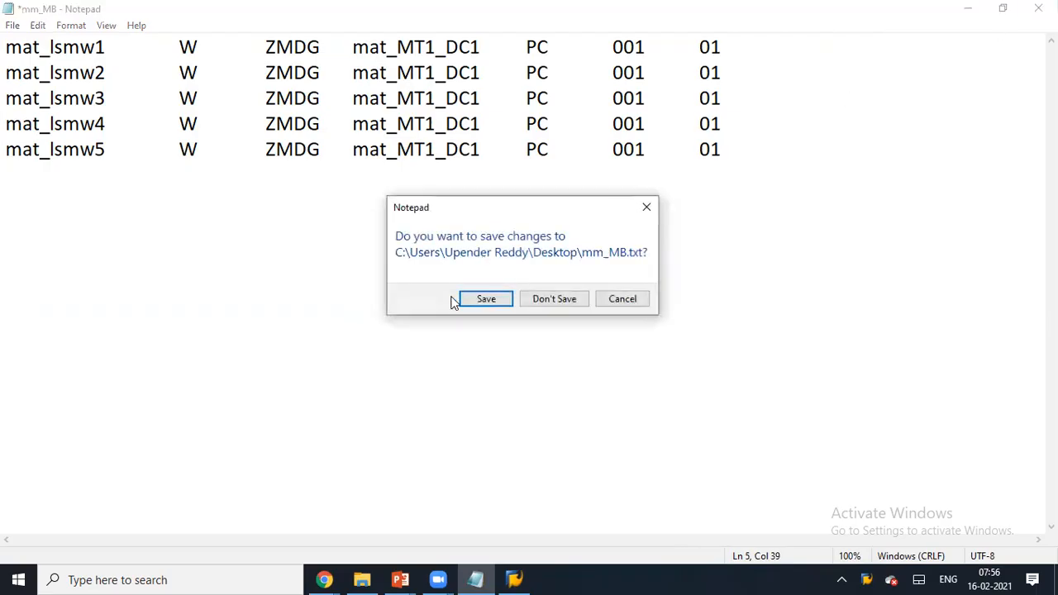
left_click(467, 299)
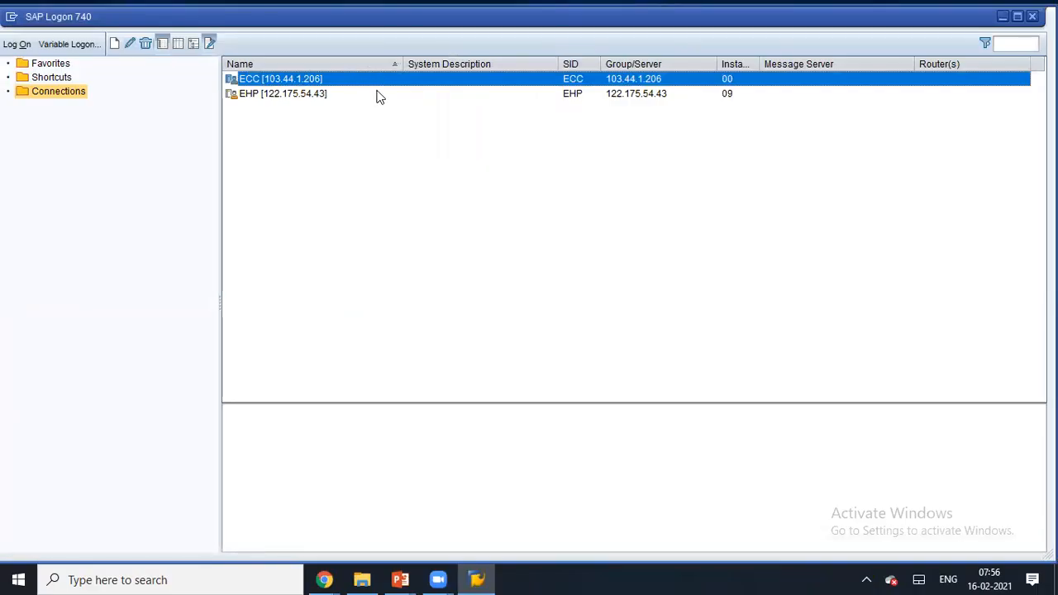
- Log on to the ECC system with the saved user name
double_click(399, 84)
left_click(164, 155)
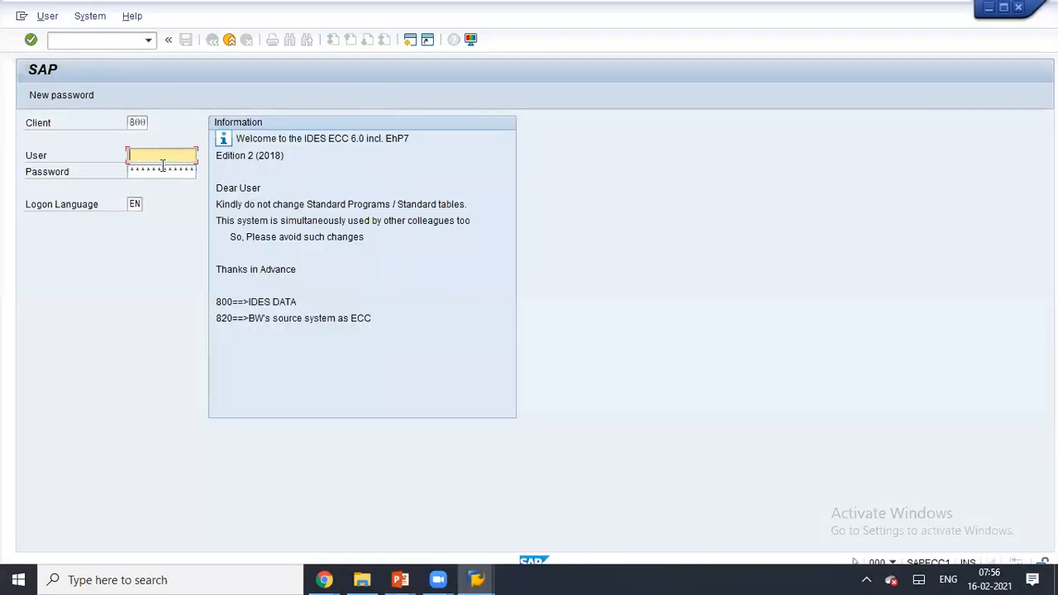
left_click(161, 170)
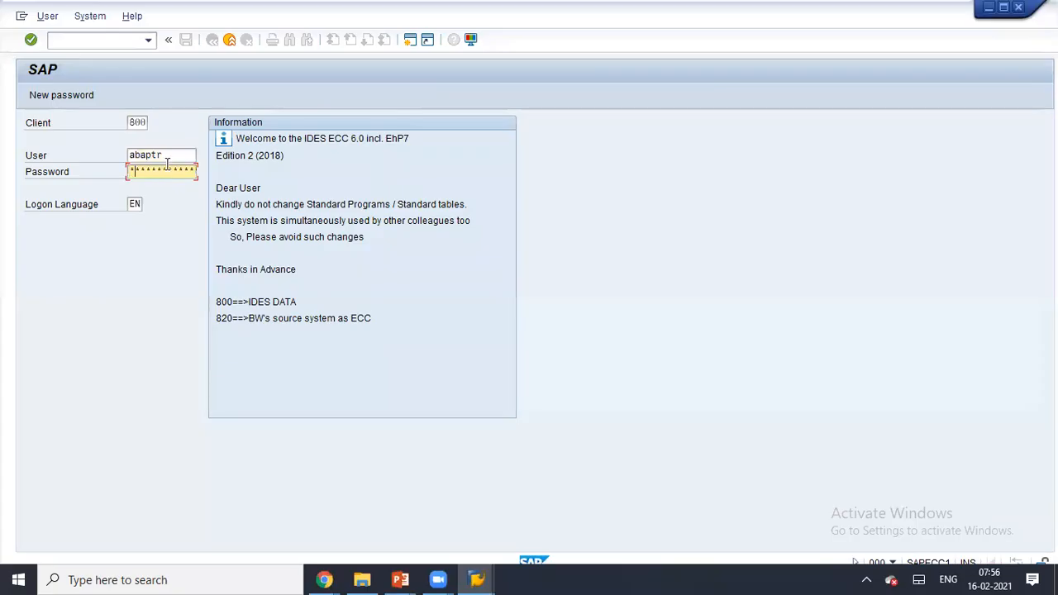
key("Return")
- Display the source of report ZTRMB_BDC_SESSSION_METHOD in the ABAP Editor via SE38
type("se")
type("SE38")
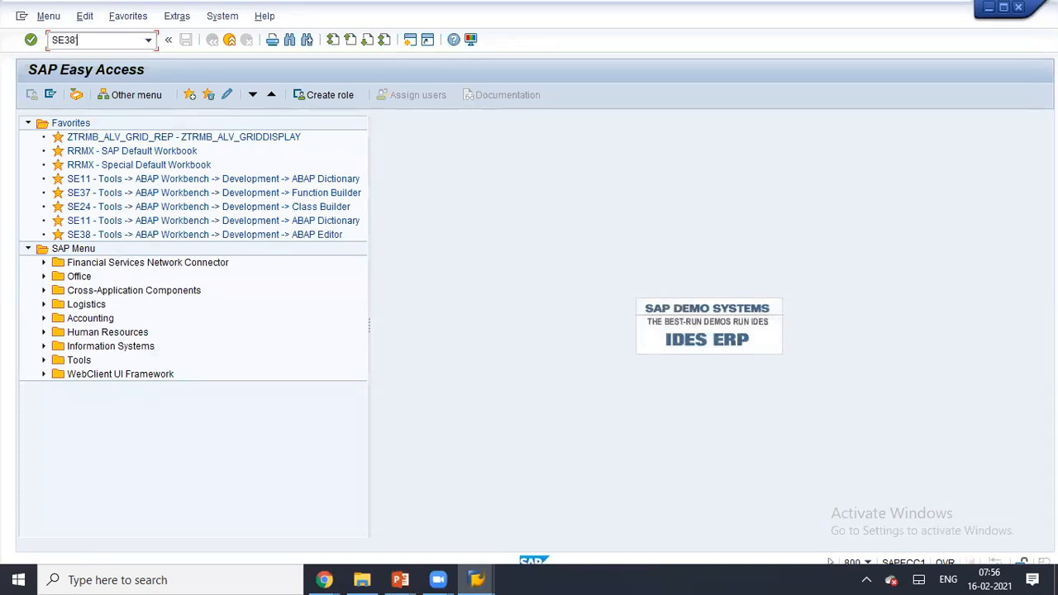
key("Return")
key("BackSpace")
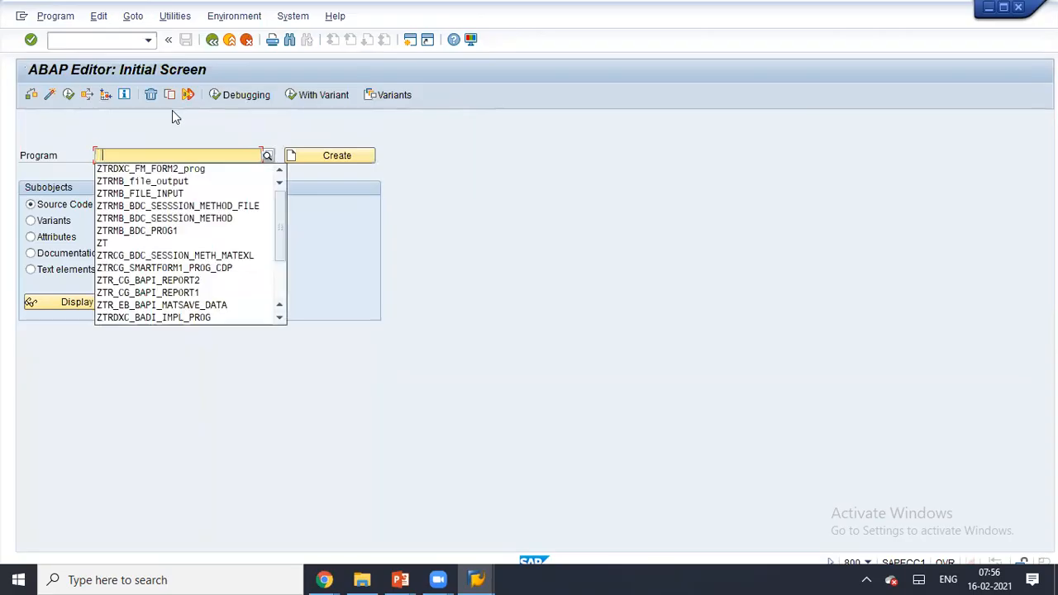
left_click(198, 220)
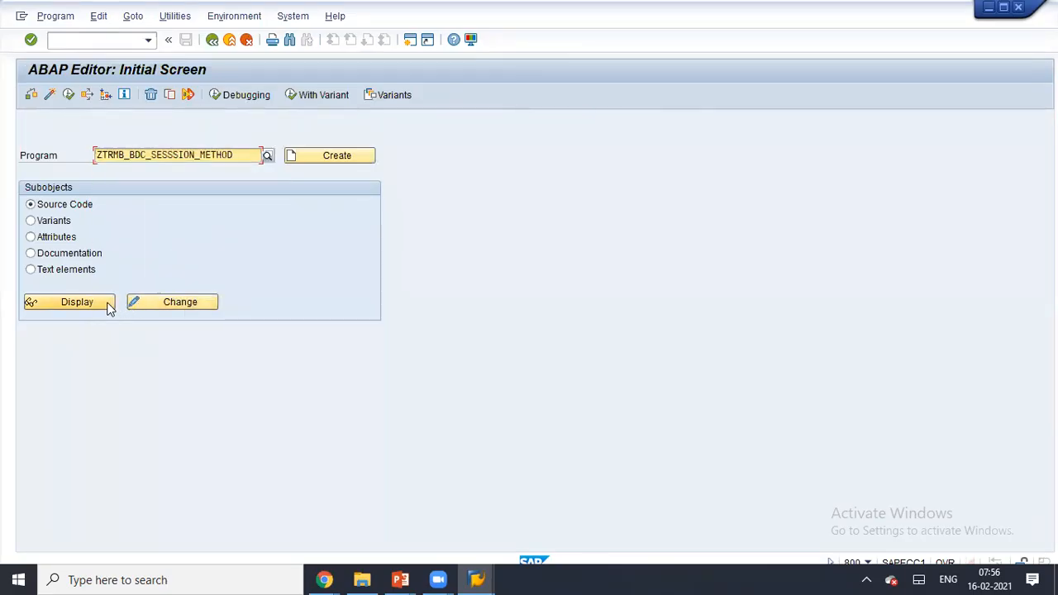
left_click(405, 44)
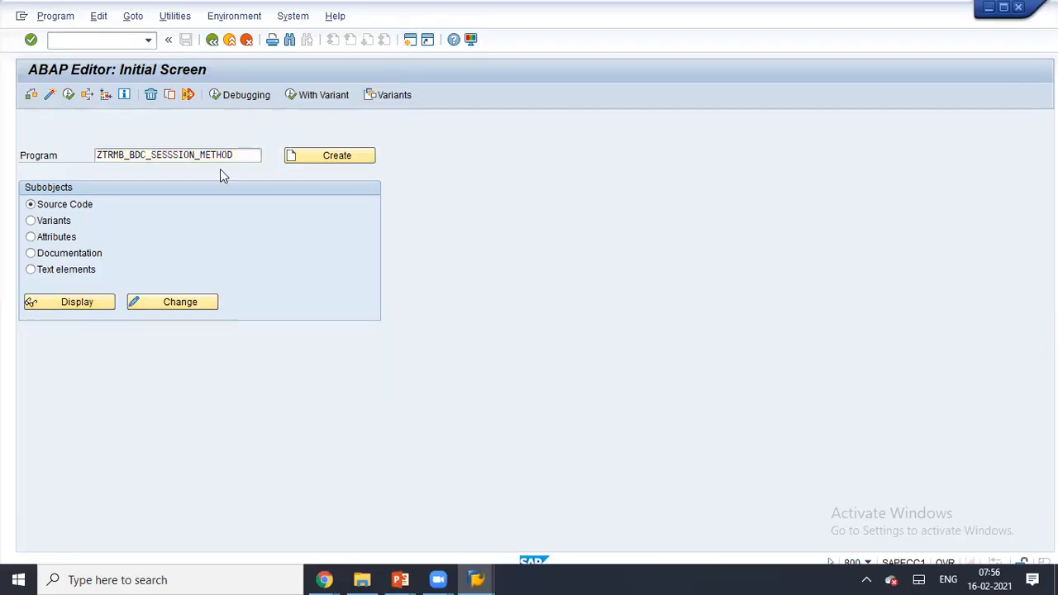
key("alt+Tab")
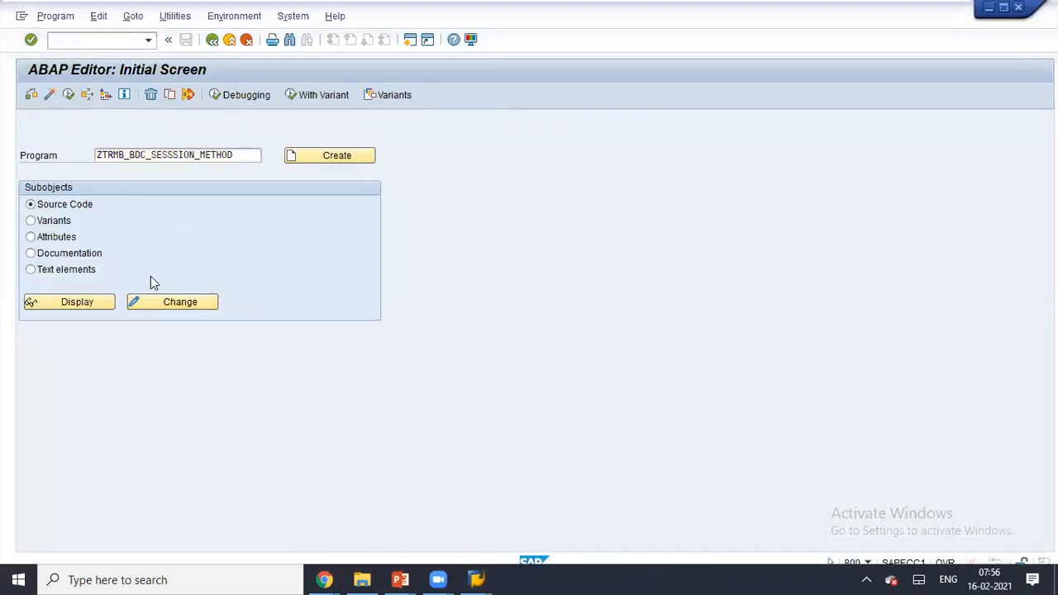
left_click(67, 304)
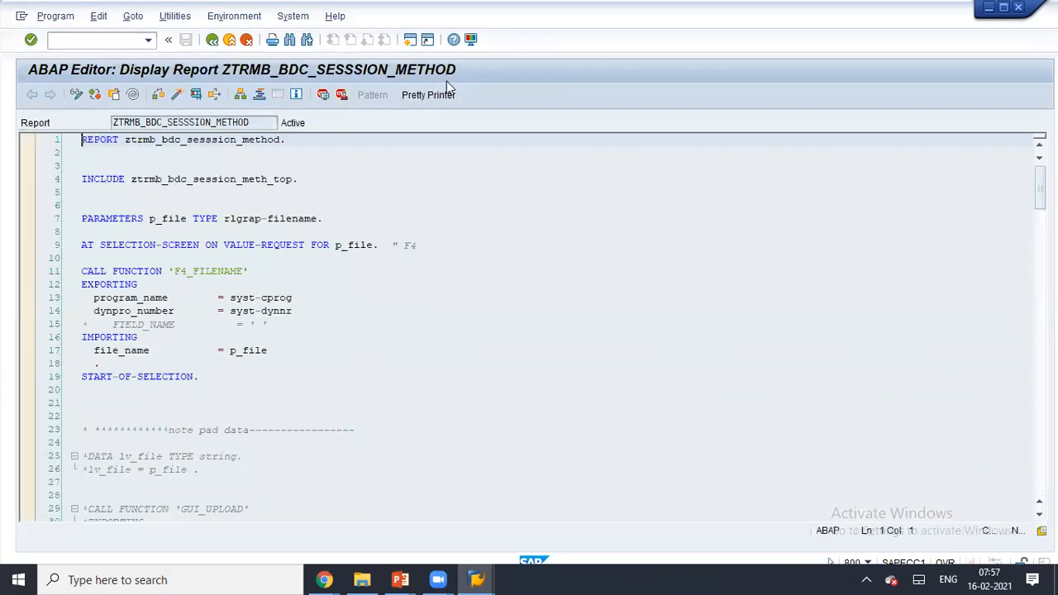
key("super+Right")
- Start transaction LSMW and enter ZTRMB_P1 as the project
left_click(111, 41)
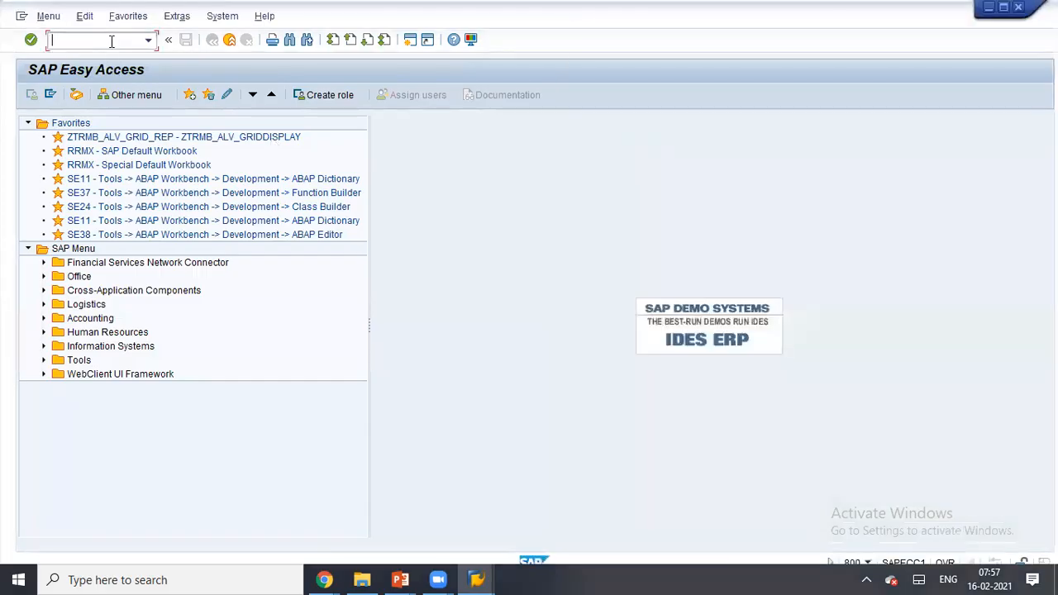
type("LSMW")
key("Return")
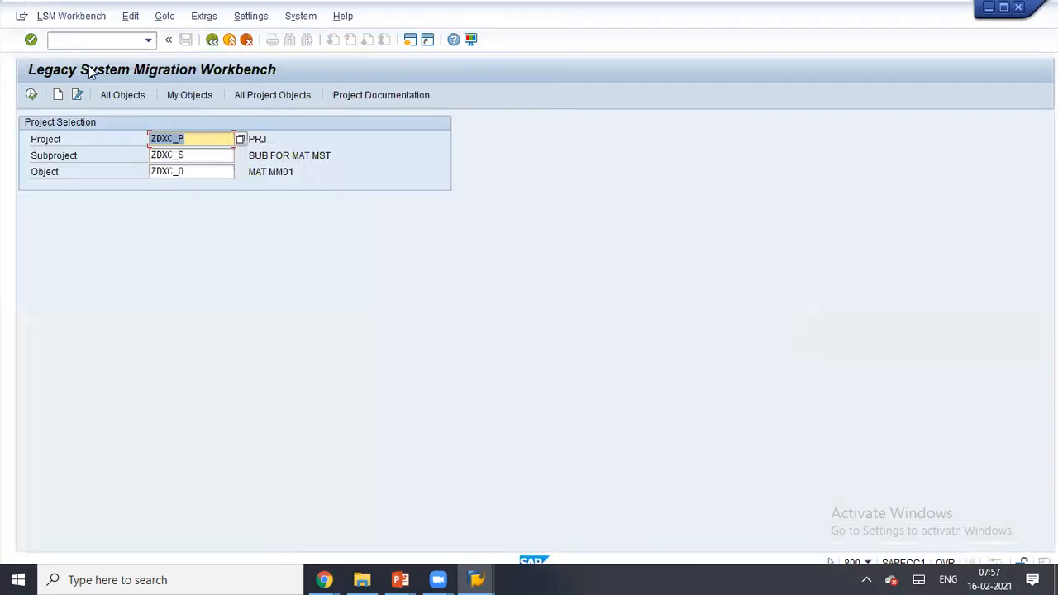
left_click(197, 137)
key("BackSpace")
key("BackSpace")
key("BackSpace")
key("BackSpace")
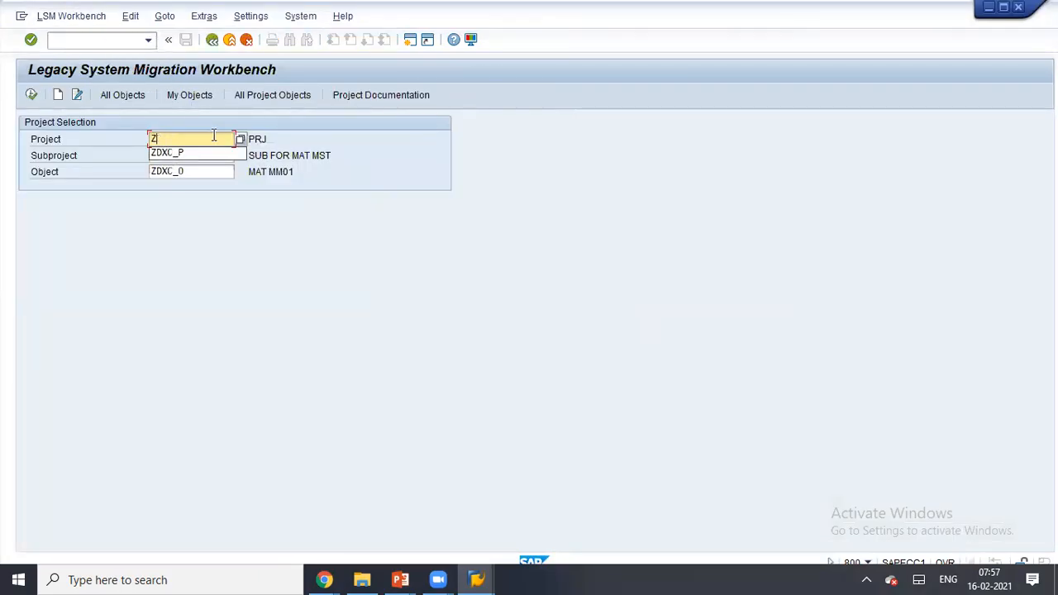
type("M")
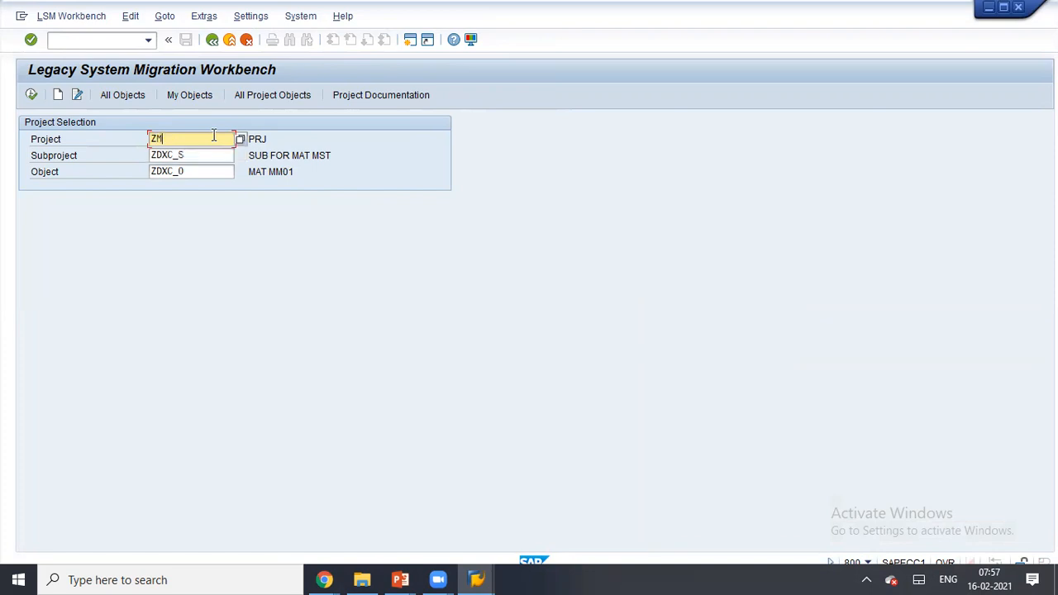
key("BackSpace")
key("BackSpace")
type("TRMB_P1")
- Enter subproject ZTRMB_S1 and object ZTRMB_01, then check whether project ZTRMB_P1 exists
key("ctrl+a")
key("ctrl+c")
key("Tab")
key("ctrl+v")
key("Tab")
key("ctrl+v")
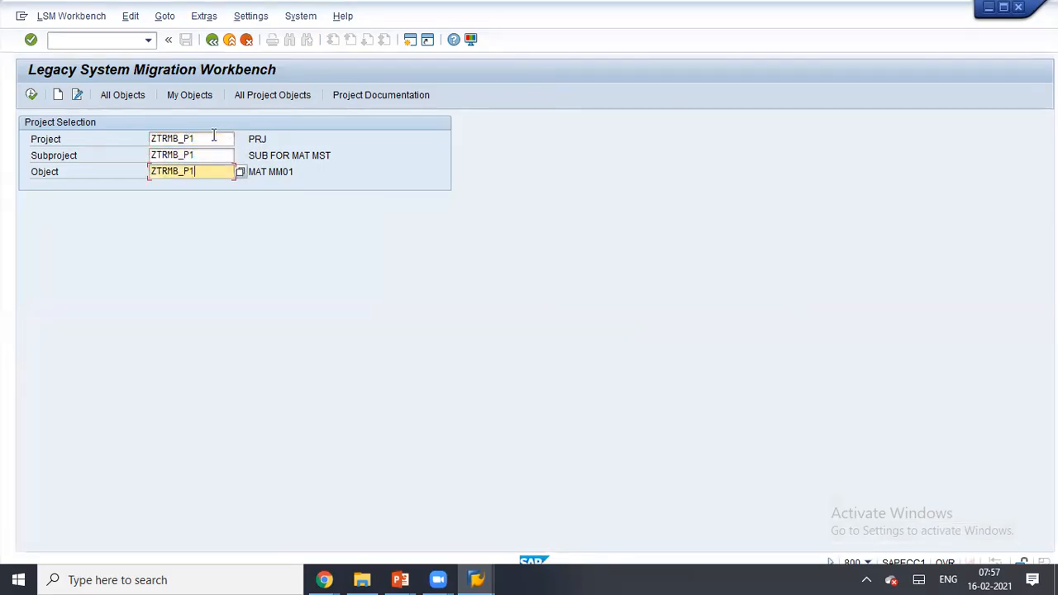
left_click(199, 138)
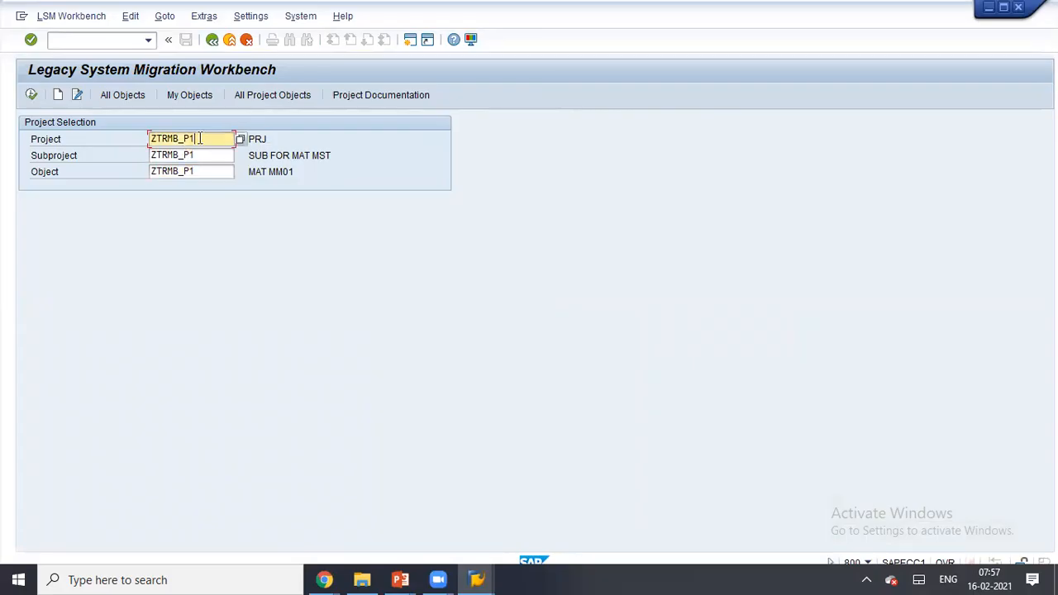
type("DFGGFGF")
key("BackSpace")
key("BackSpace")
key("BackSpace")
key("BackSpace")
key("BackSpace")
key("BackSpace")
key("BackSpace")
left_click(221, 157)
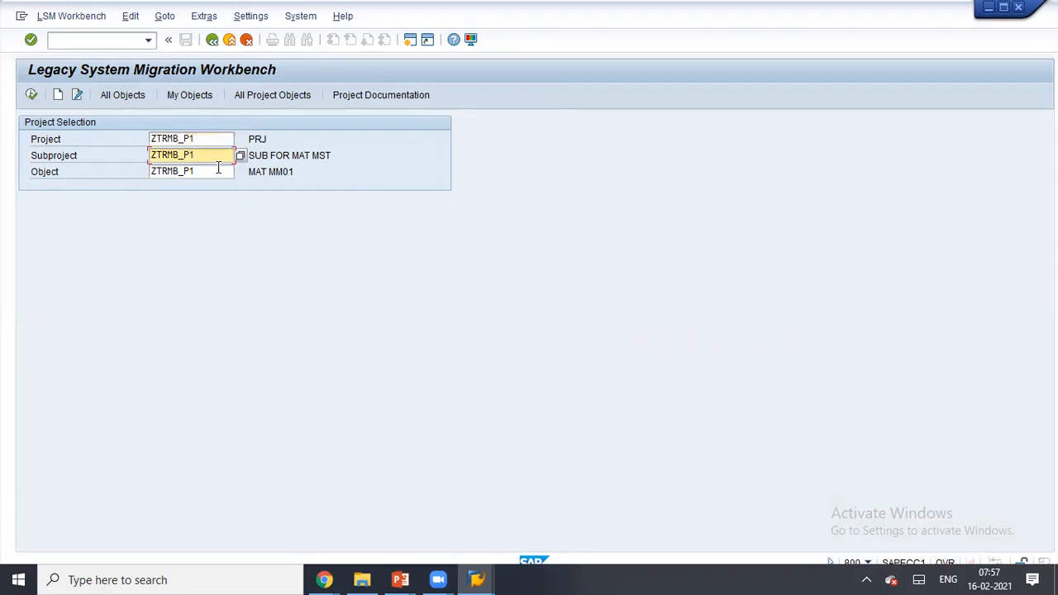
type("S")
left_click(218, 172)
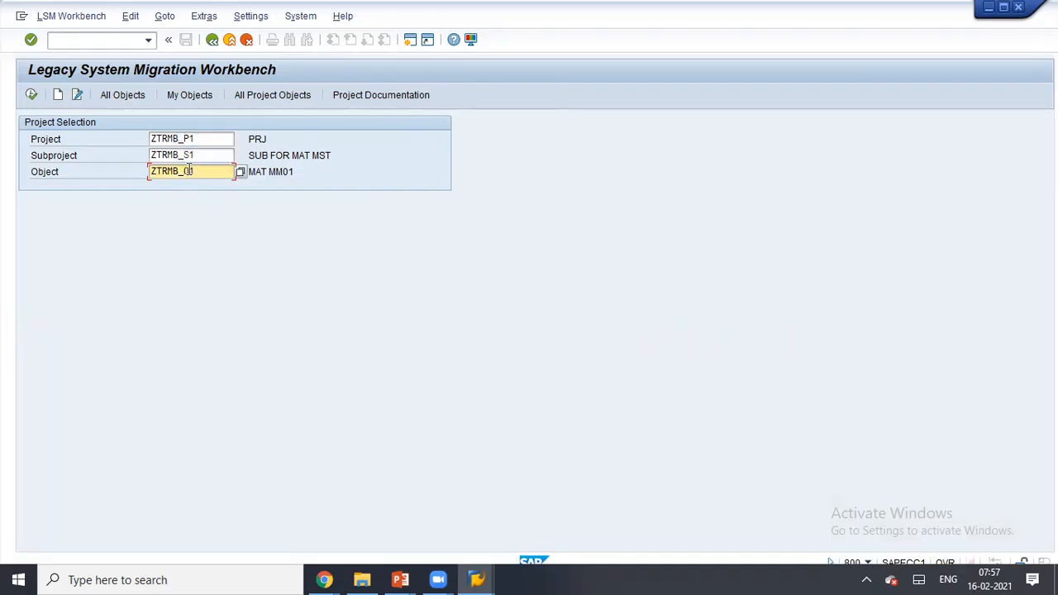
key("Return")
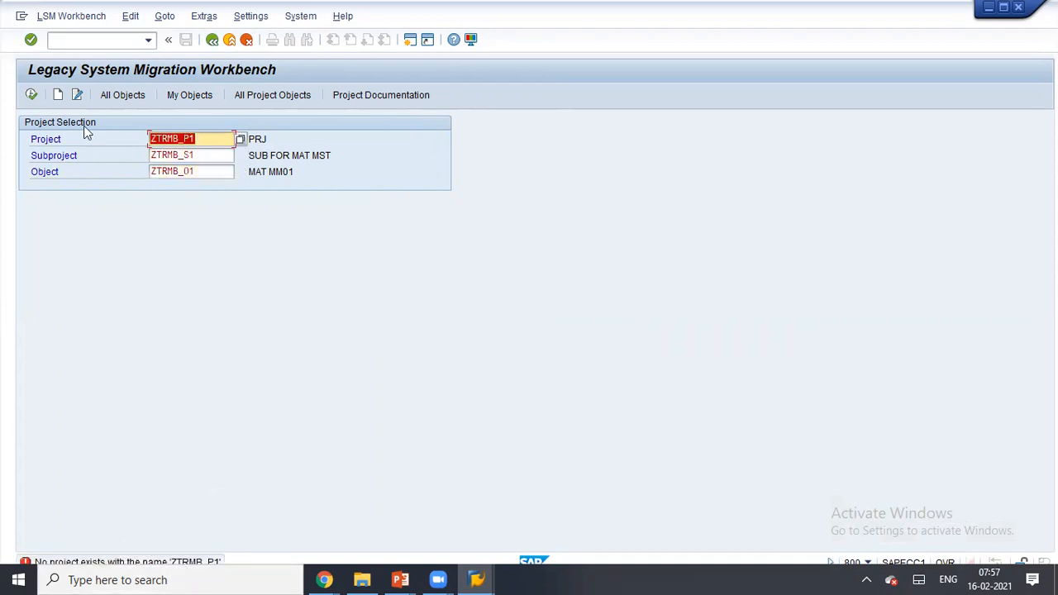
left_click(31, 98)
- Create the entries with descriptions MAT PROJ for the project, MAT SUB for the subproject and MAT OBJ for the object
left_click(59, 95)
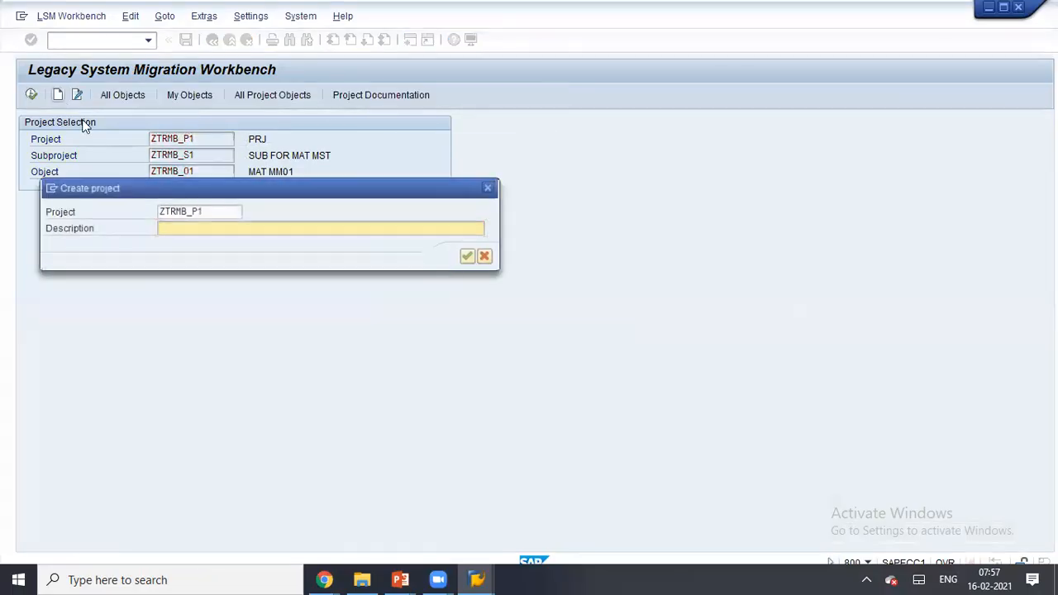
type("MAT PROJ")
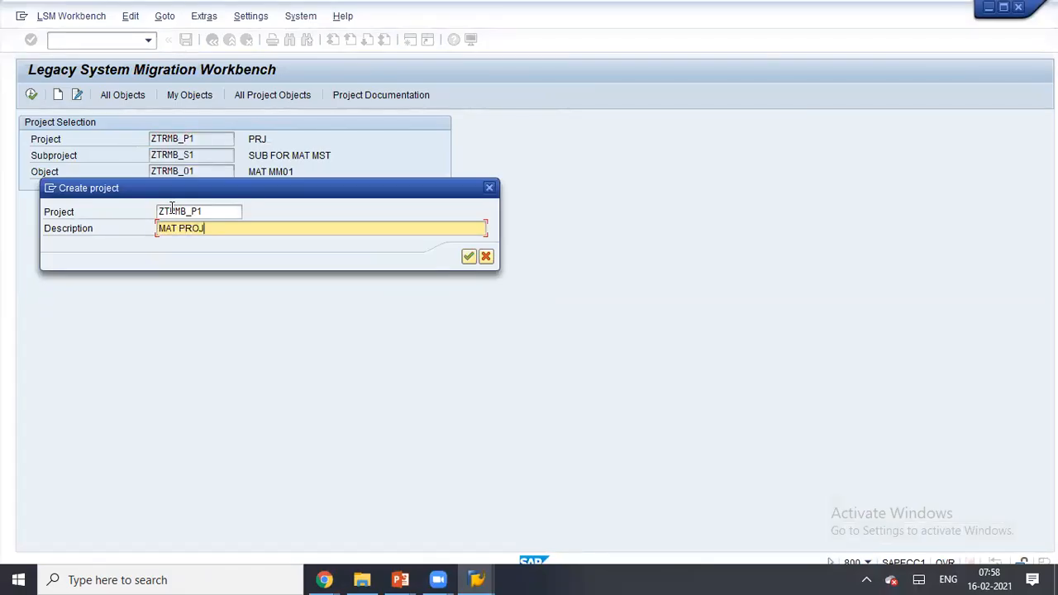
key("Return")
type("SUB")
key("BackSpace")
key("BackSpace")
type("AS")
key("BackSpace")
key("BackSpace")
type("MAT SUB")
key("Return")
type("MAT OBJ")
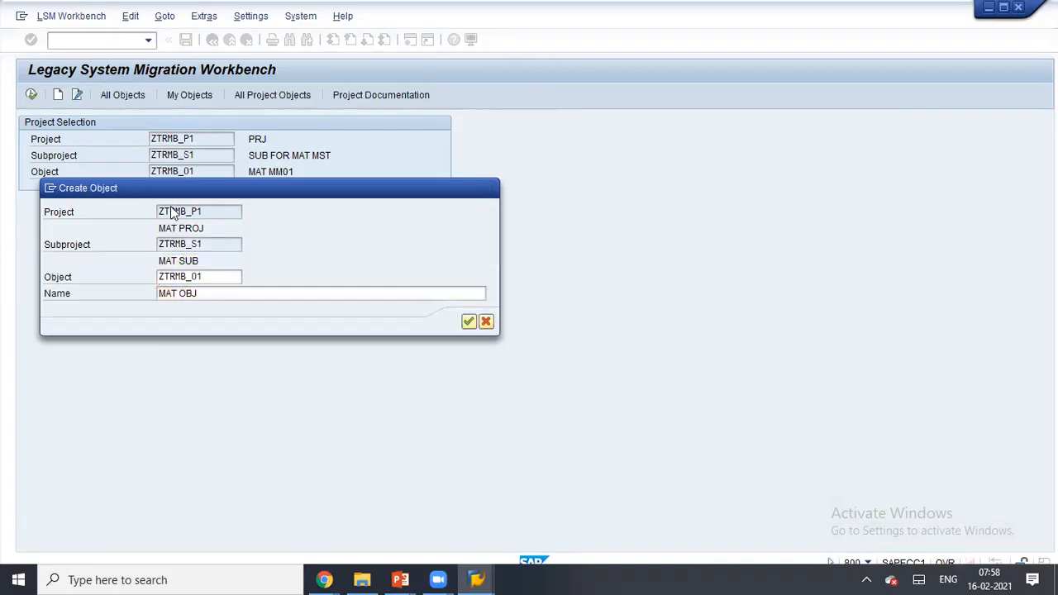
key("Return")
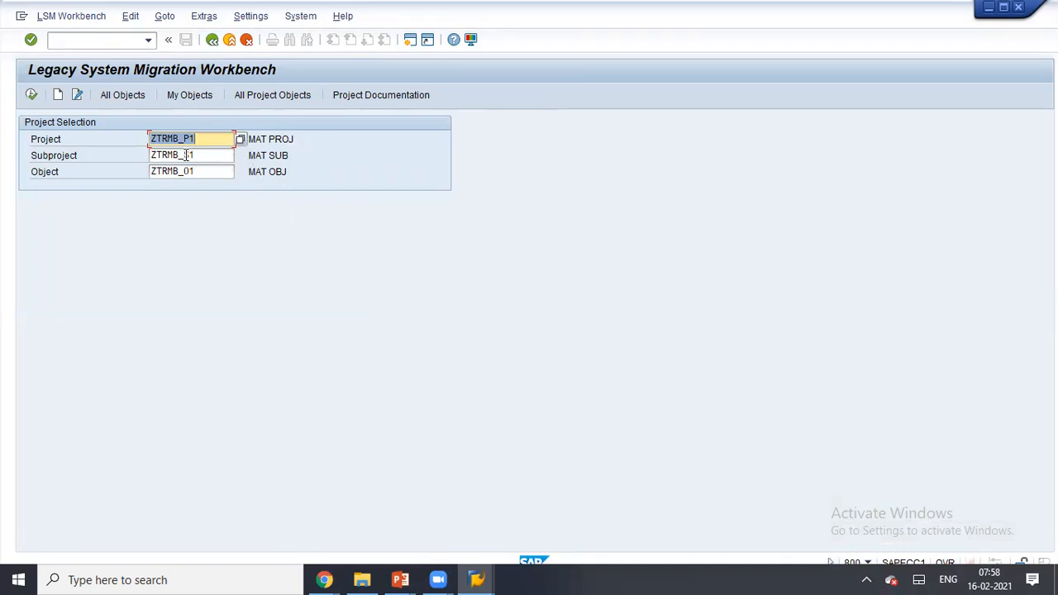
left_click(32, 97)
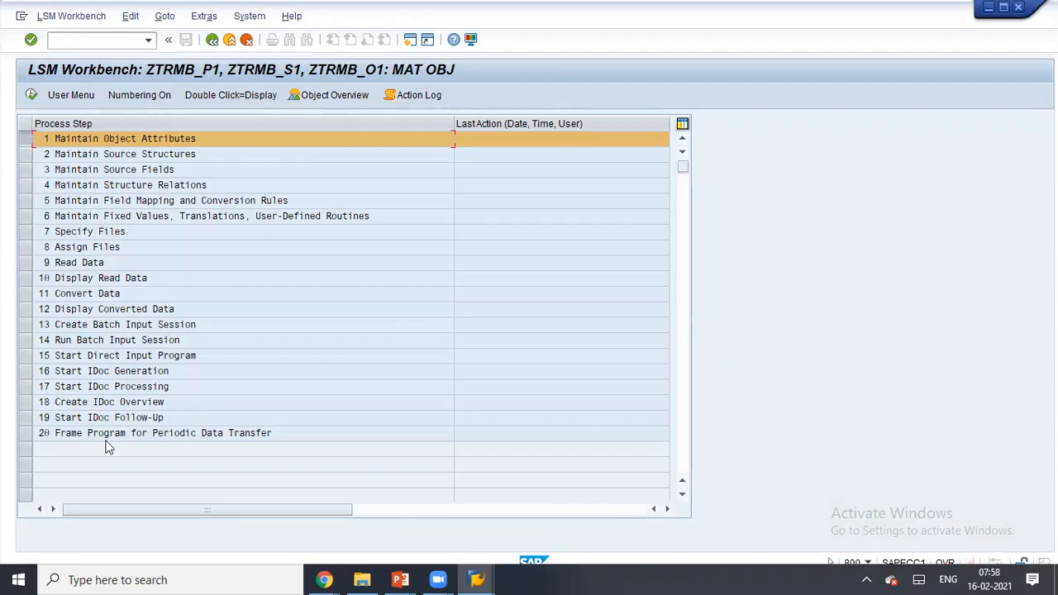
left_click(23, 344)
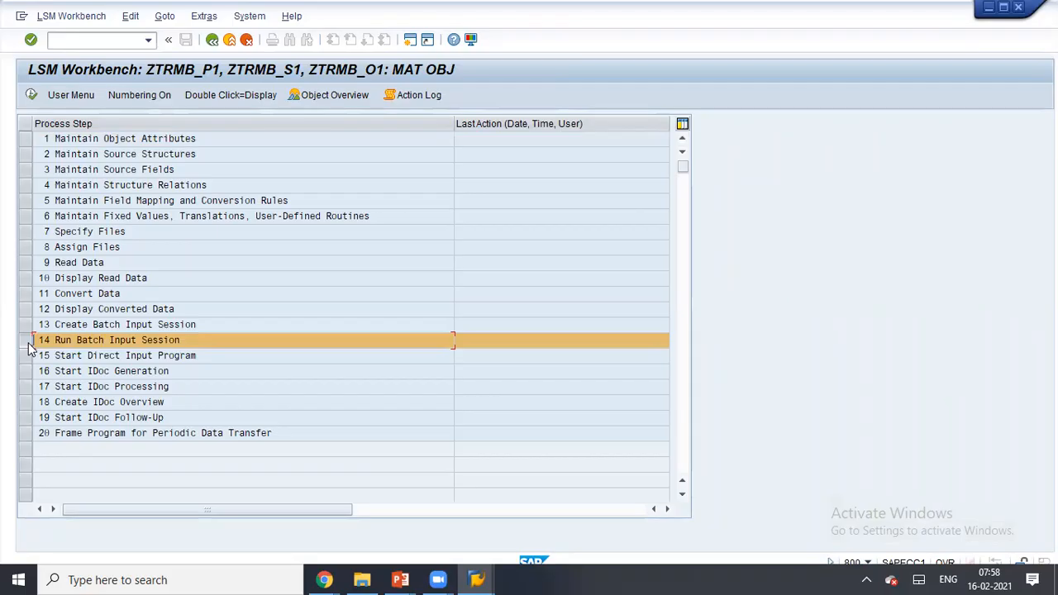
left_click(28, 347)
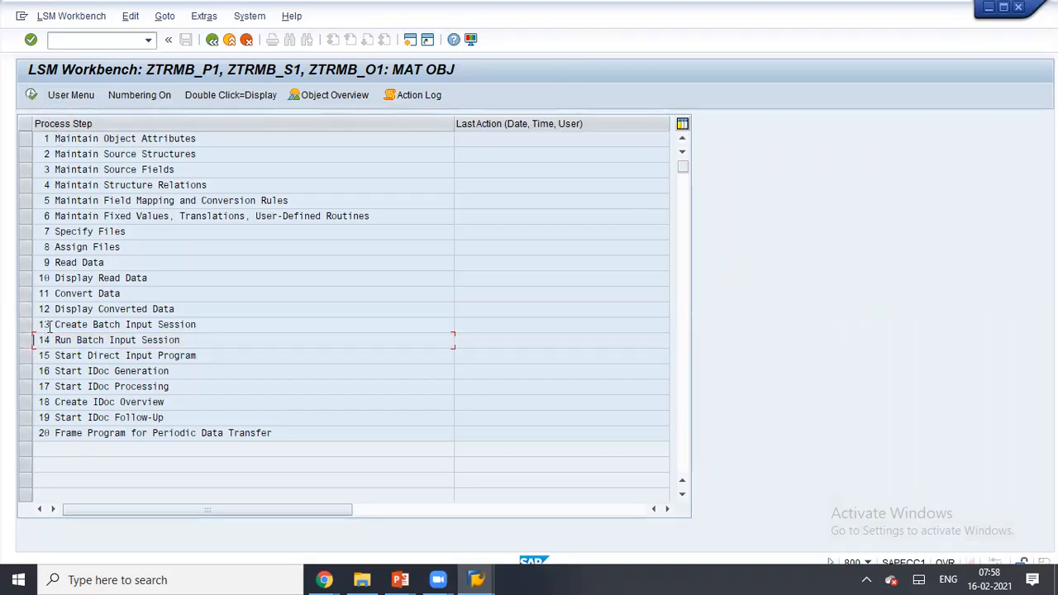
left_click(139, 96)
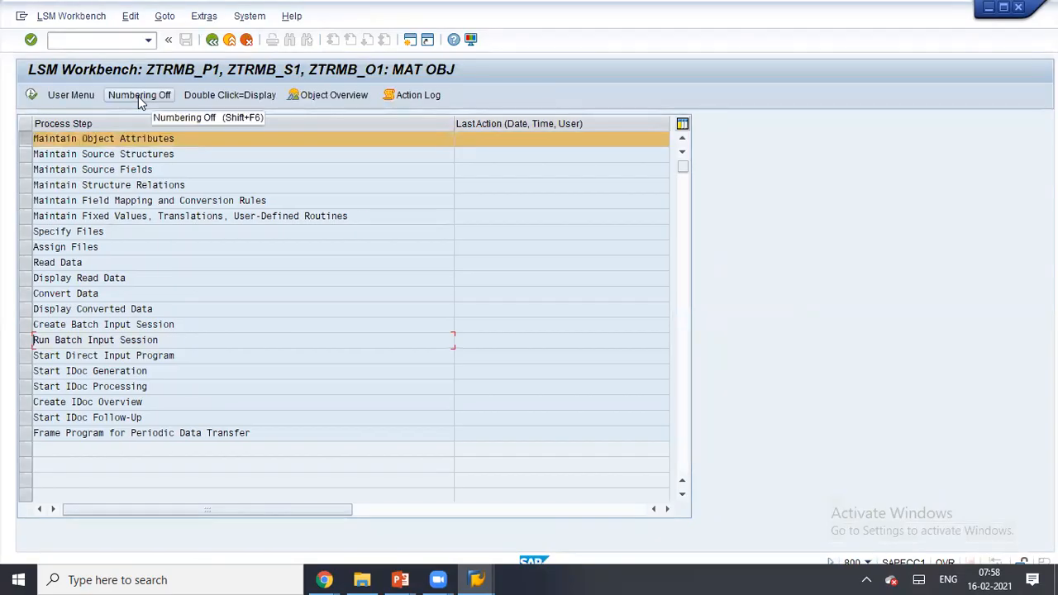
left_click(139, 97)
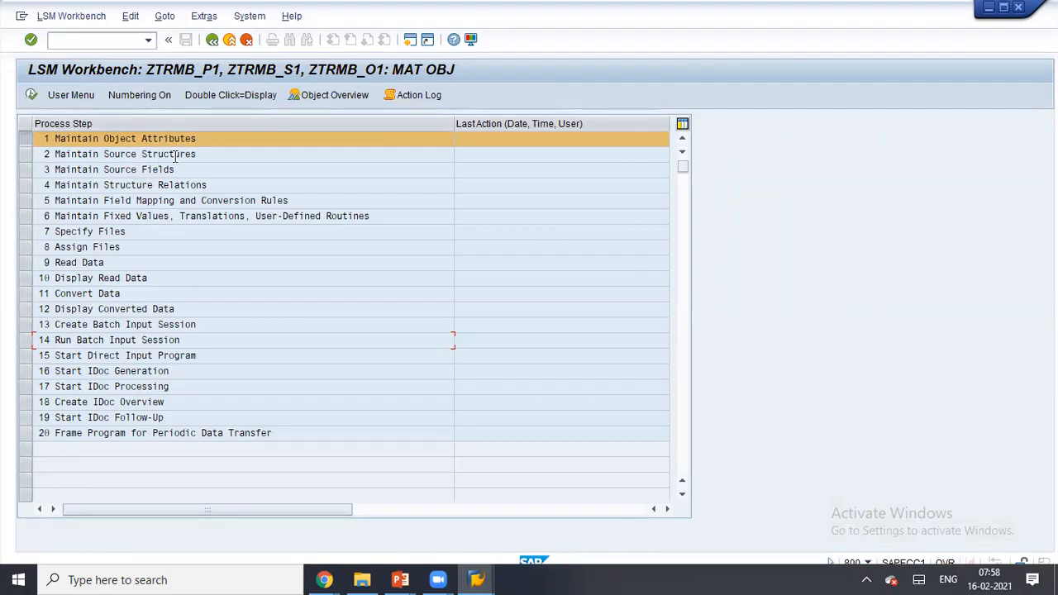
left_click_drag(114, 141, 211, 142)
left_click(210, 142)
left_click(26, 340)
left_click(25, 340)
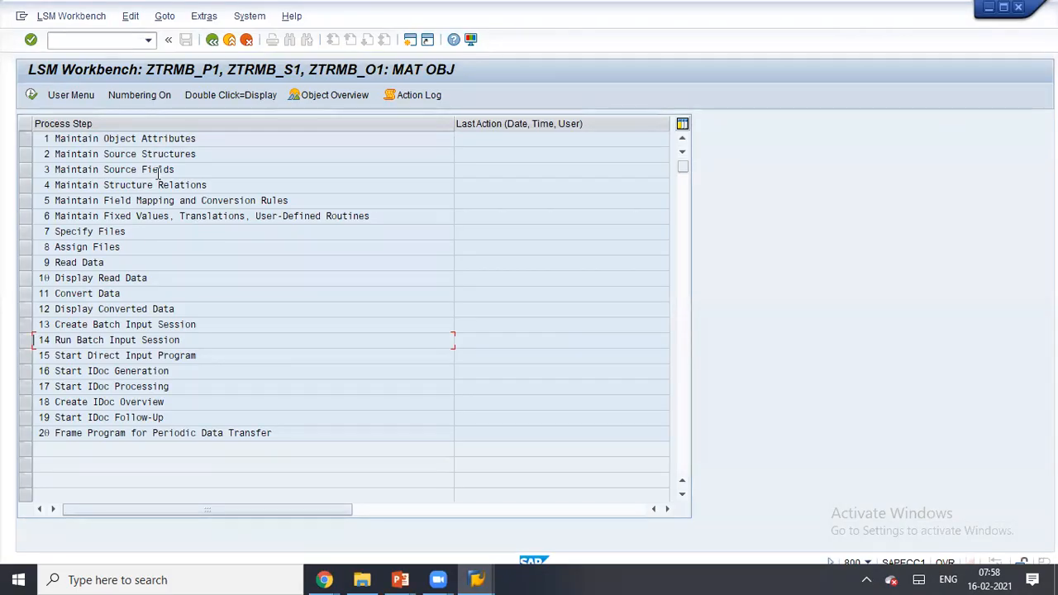
left_click(28, 217)
left_click(29, 219)
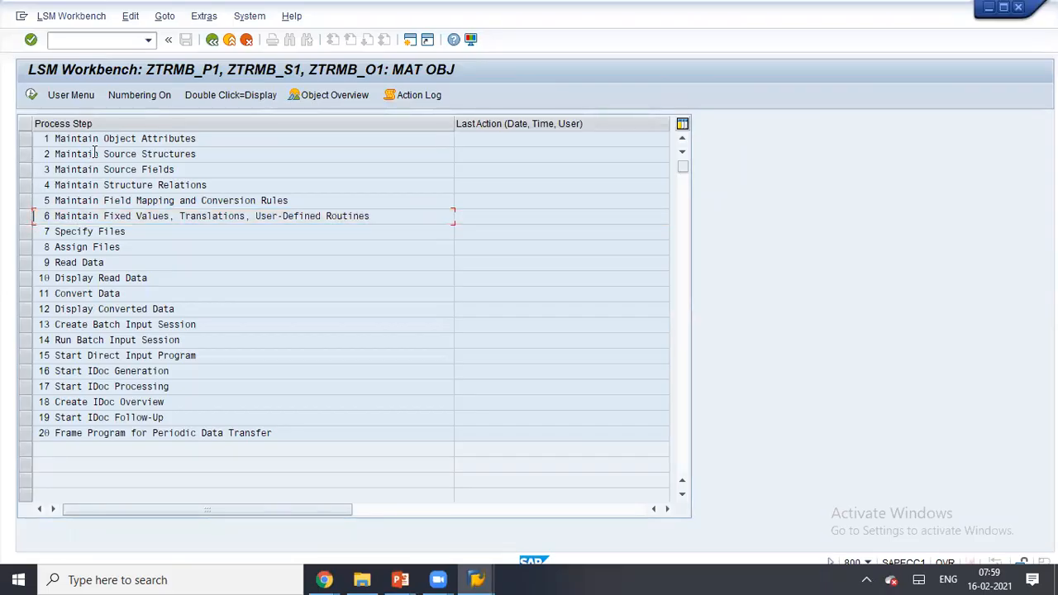
left_click_drag(104, 143, 214, 142)
left_click_drag(139, 152, 199, 154)
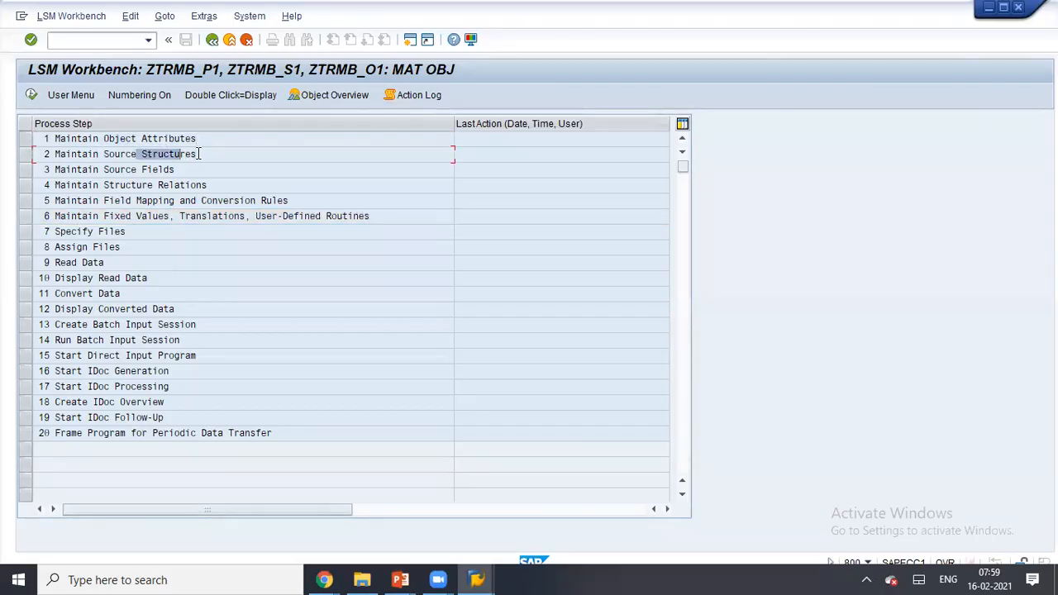
left_click(126, 171)
left_click(136, 200)
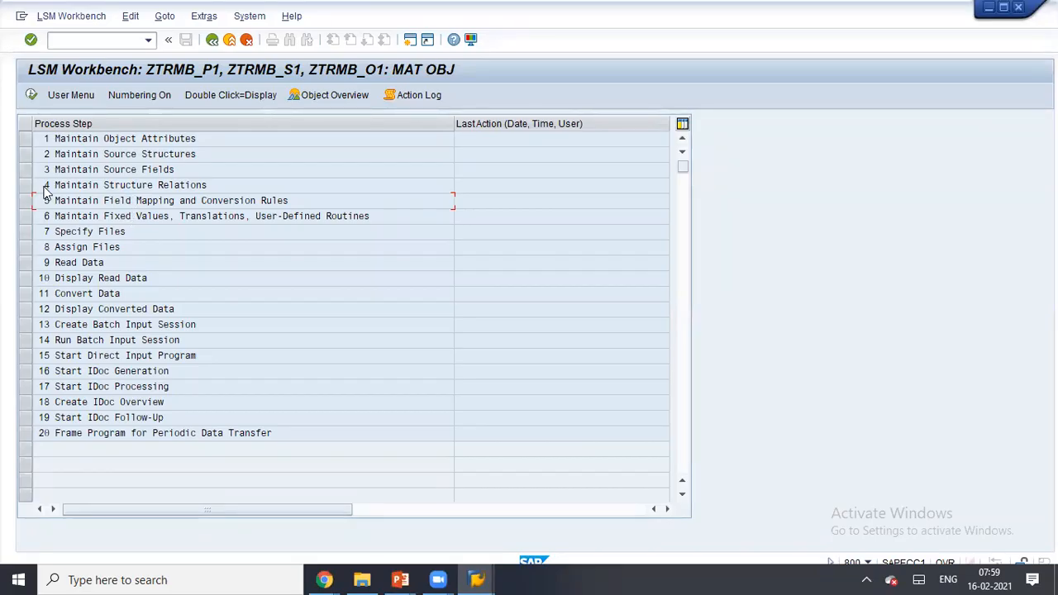
left_click(26, 139)
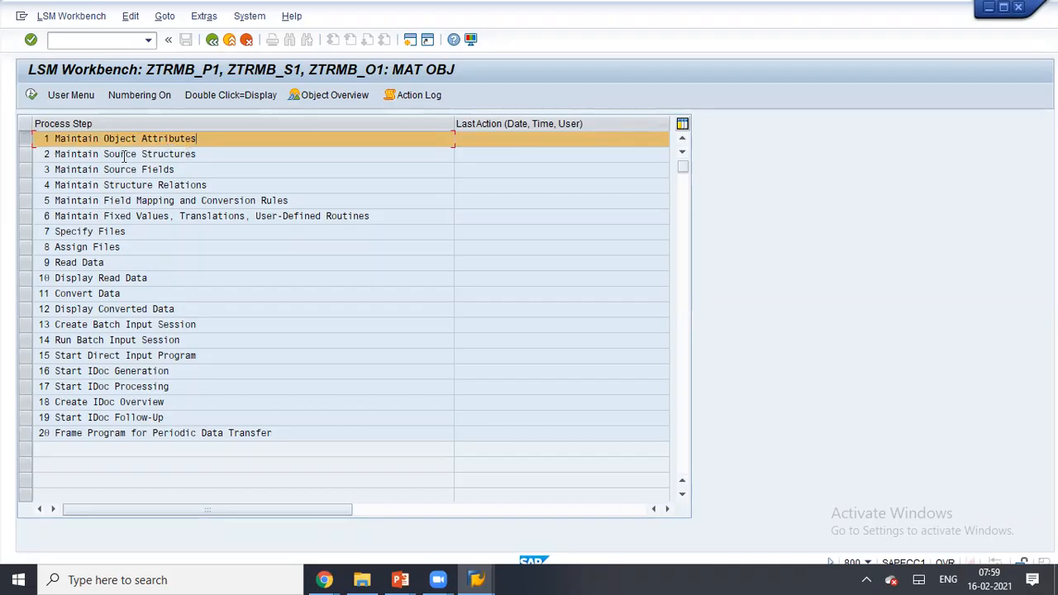
left_click(194, 138)
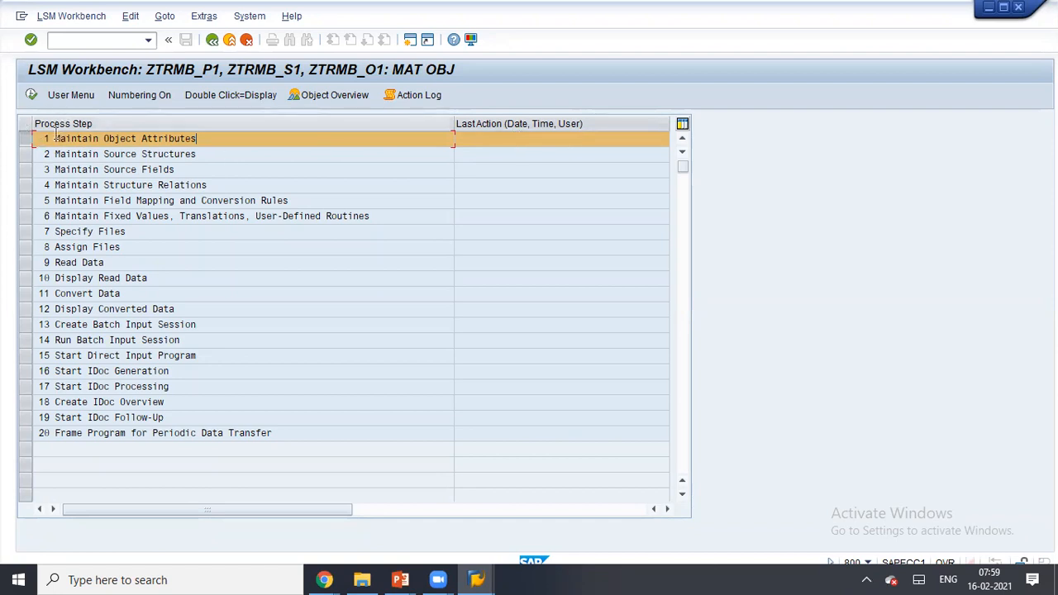
- Switch the object attributes to change mode, choose Batch Input Recording, and enter recording ztr_mat1
left_click(31, 95)
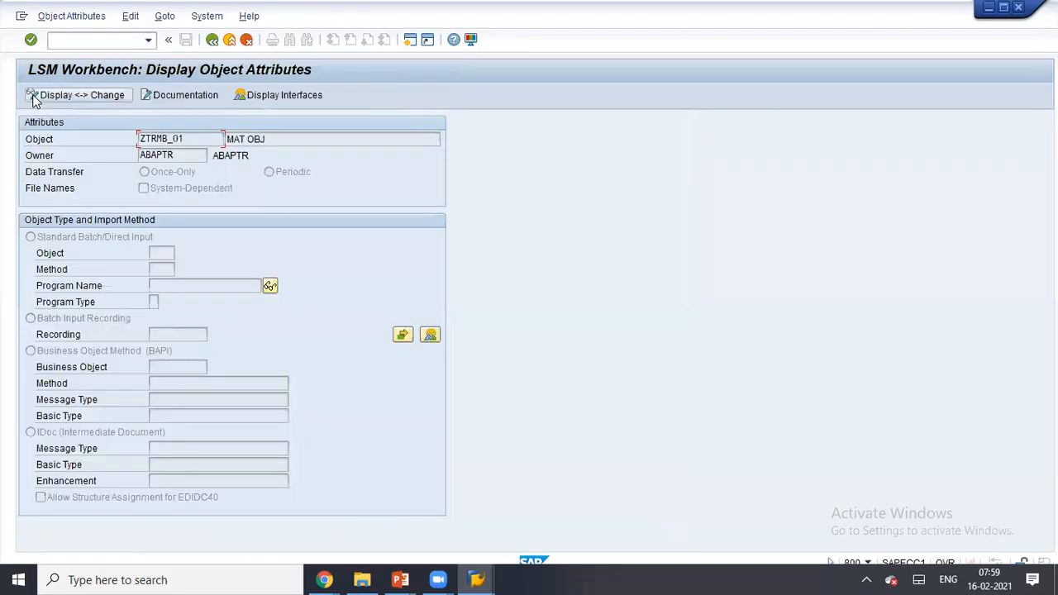
left_click(87, 96)
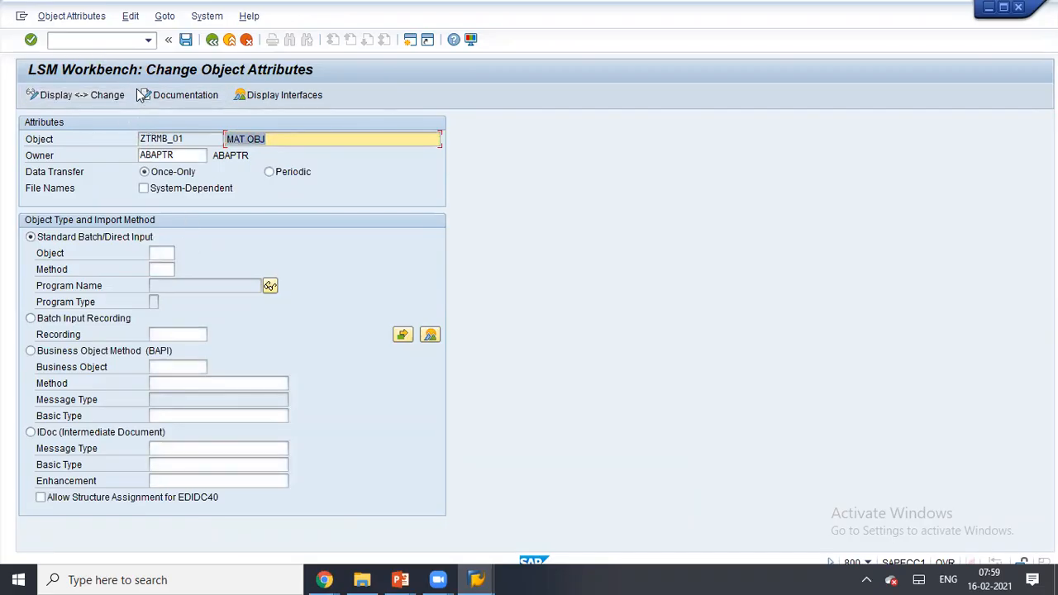
left_click(92, 322)
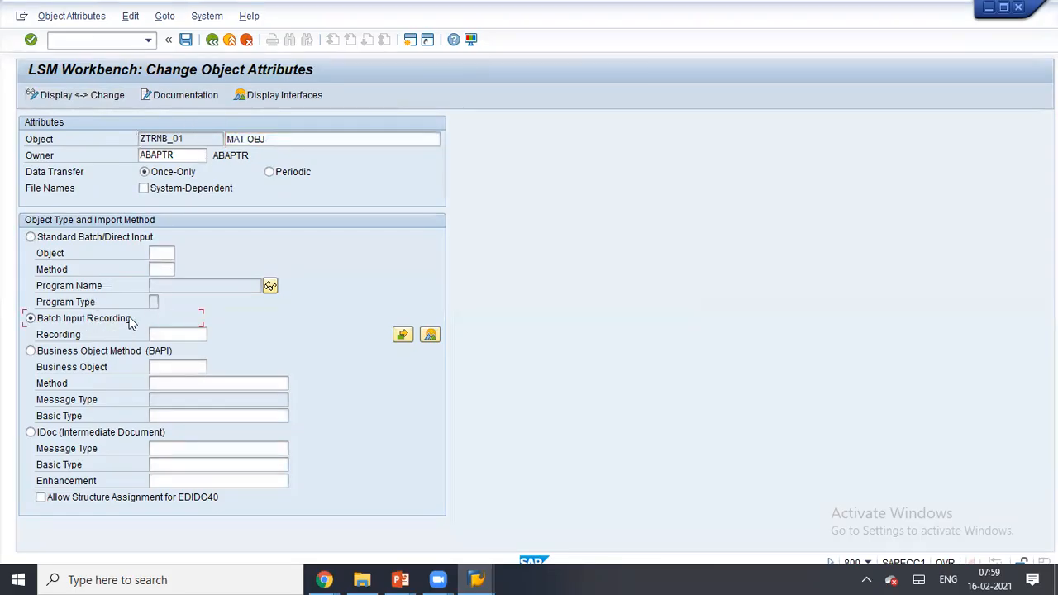
left_click(167, 334)
type("ztr_mbt")
double_click(168, 333)
left_click(167, 333)
key("BackSpace")
key("BackSpace")
type("a")
double_click(192, 334)
left_click(192, 333)
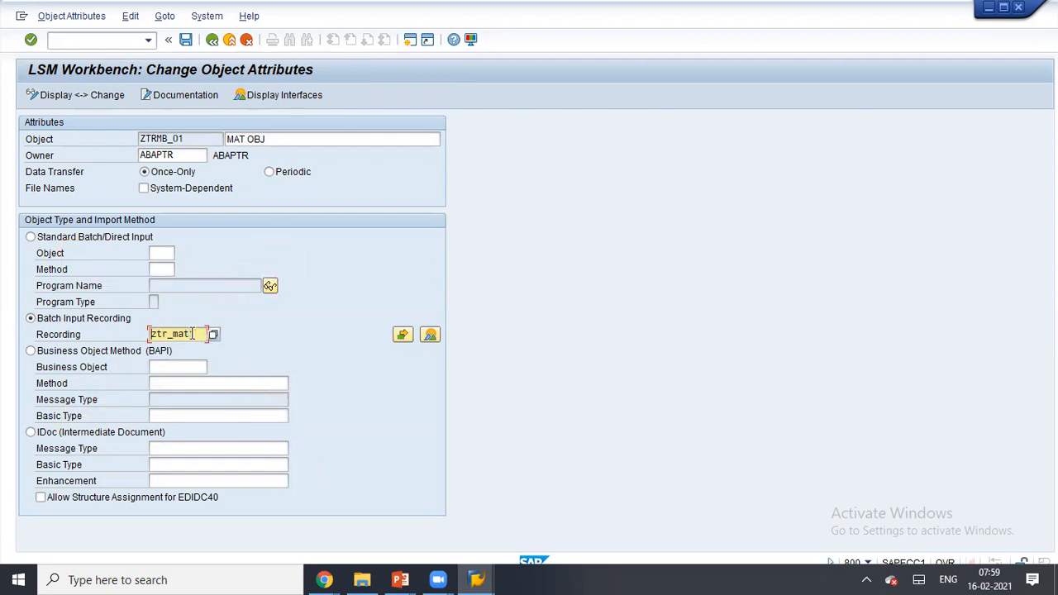
type("1")
left_click(429, 335)
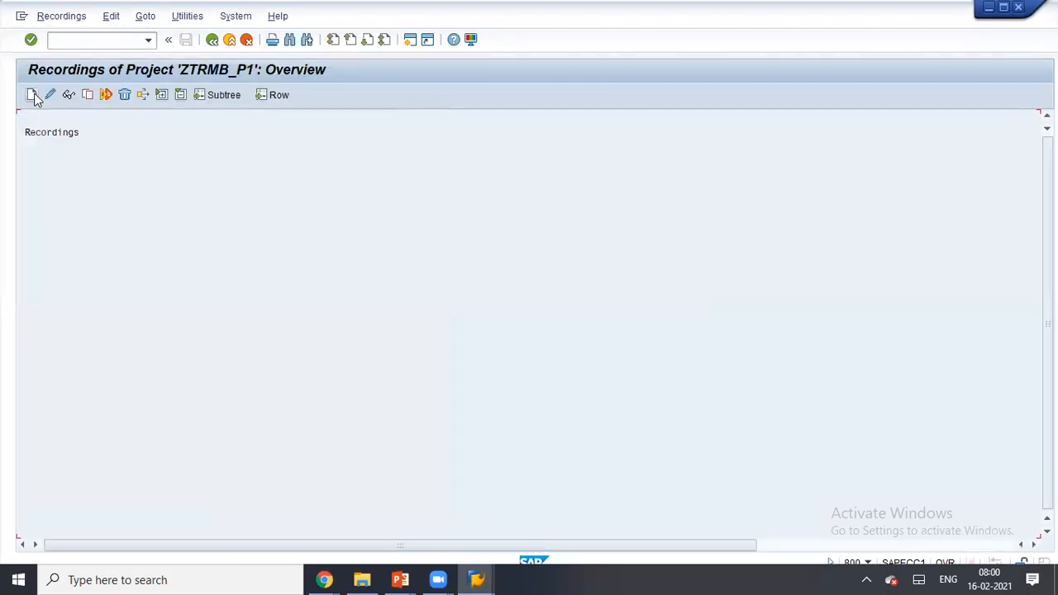
- Create recording ztr_mat123 described 'mat master rer' and start recording transaction MM01
left_click(33, 96)
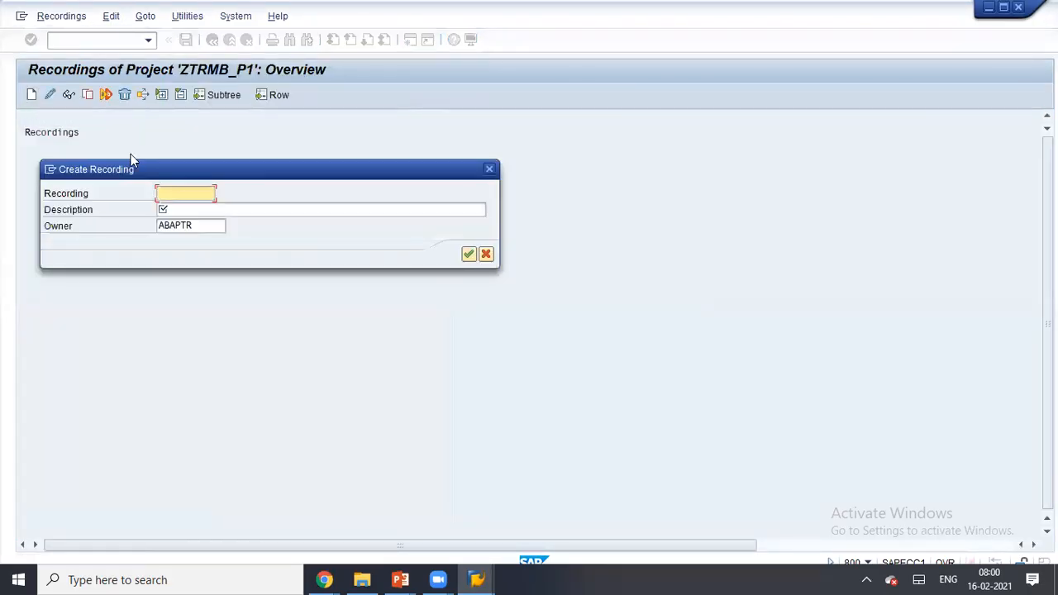
left_click(175, 198)
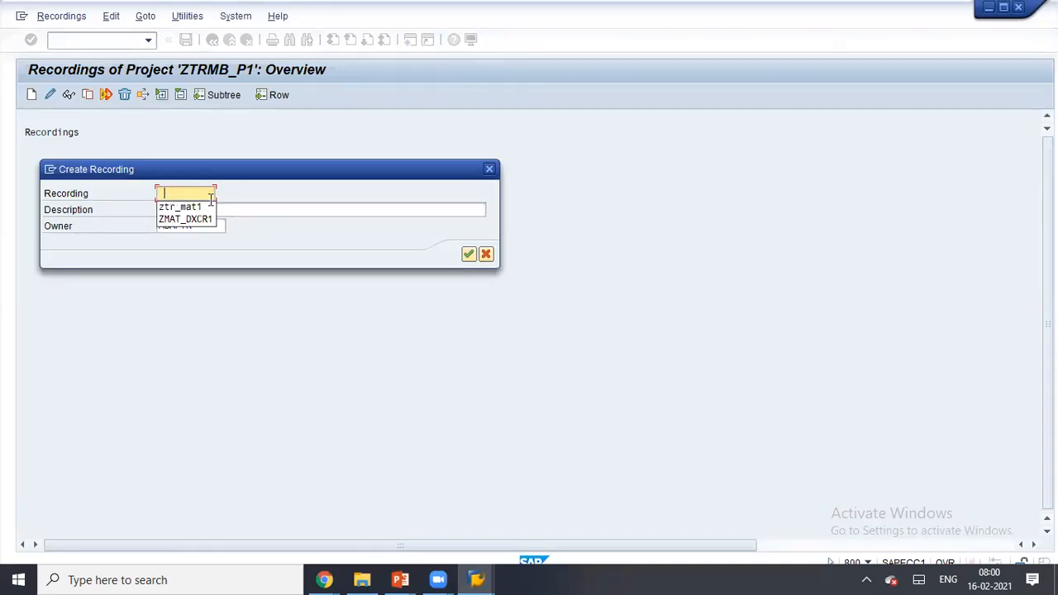
left_click(200, 208)
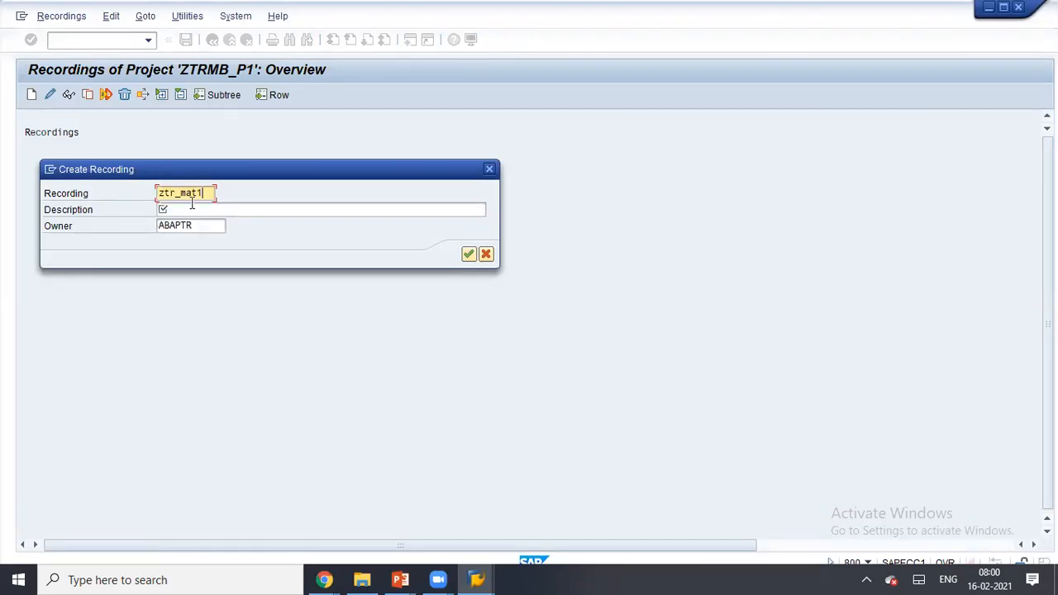
left_click_drag(205, 193, 160, 192)
left_click(159, 193)
type("23")
left_click(228, 210)
type("mat master rerc")
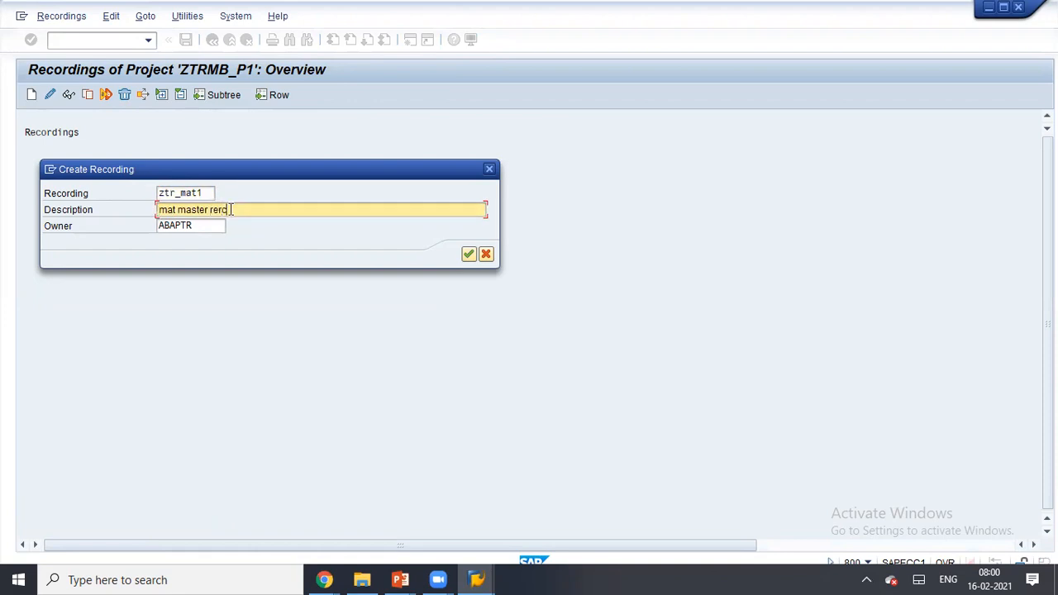
left_click(469, 254)
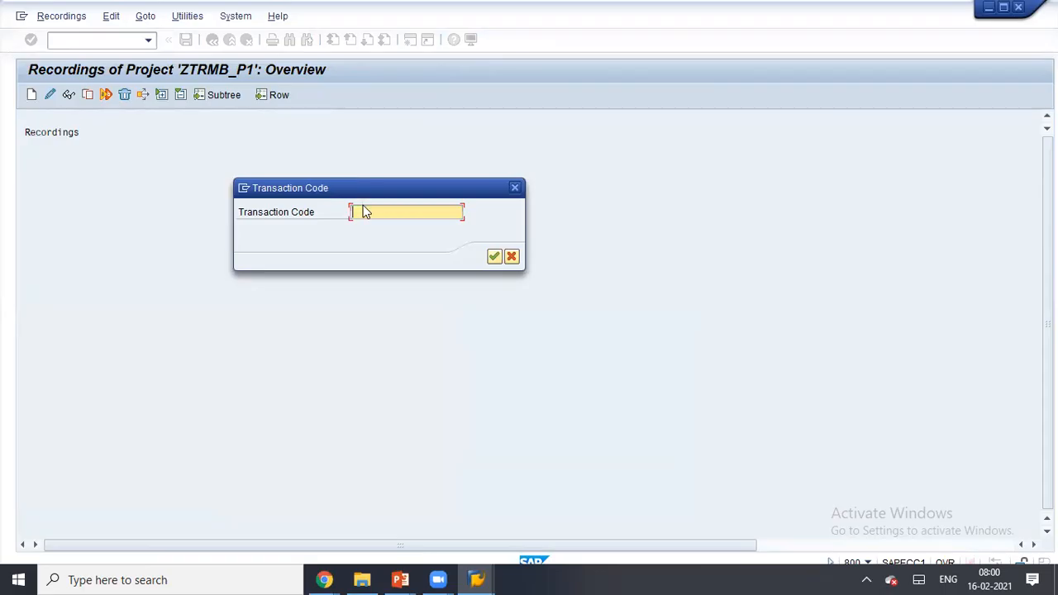
type("MM")
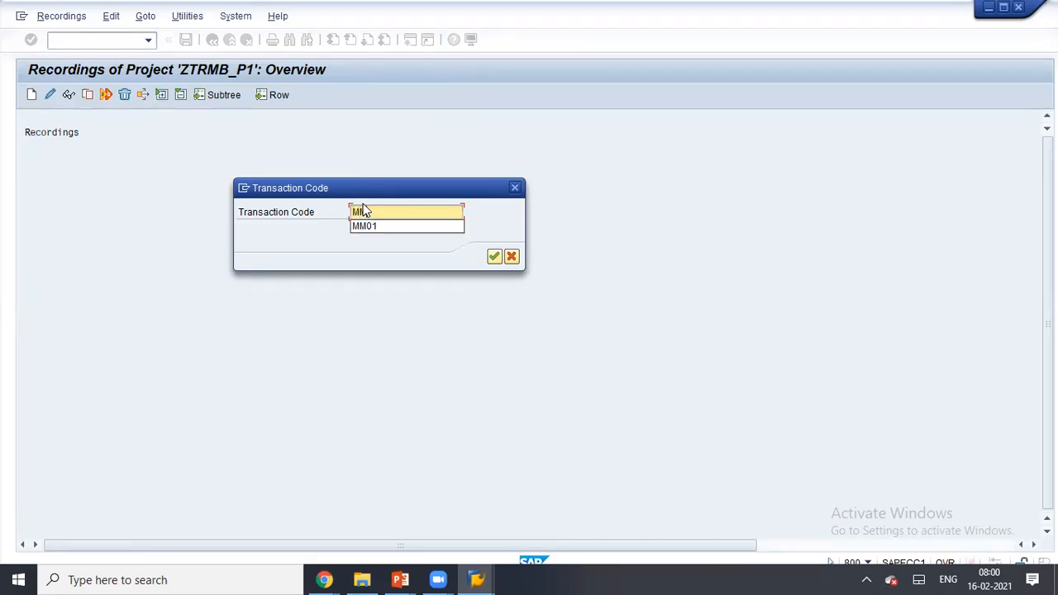
type("01")
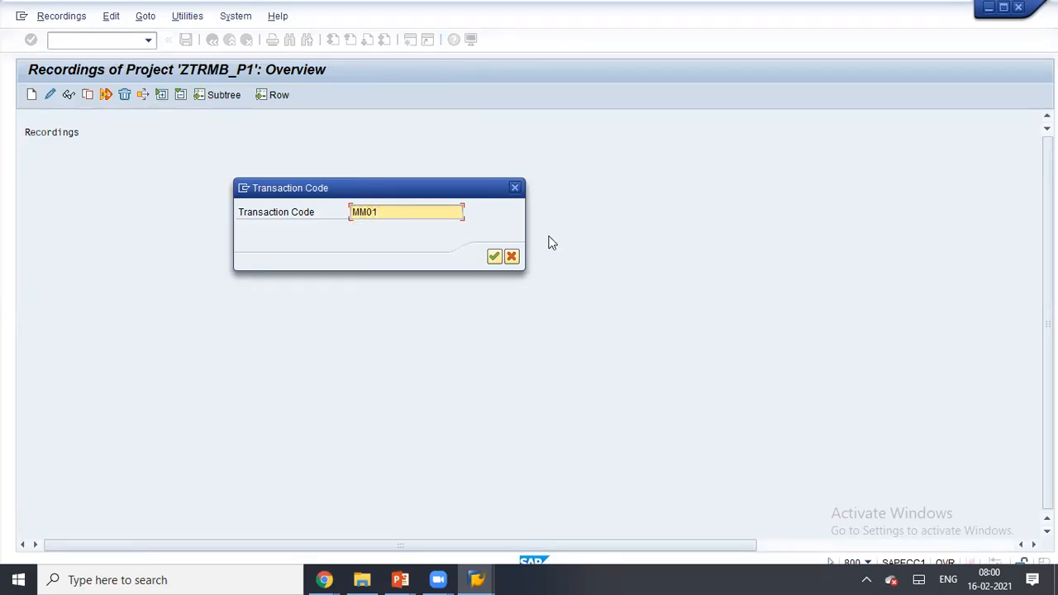
left_click(495, 257)
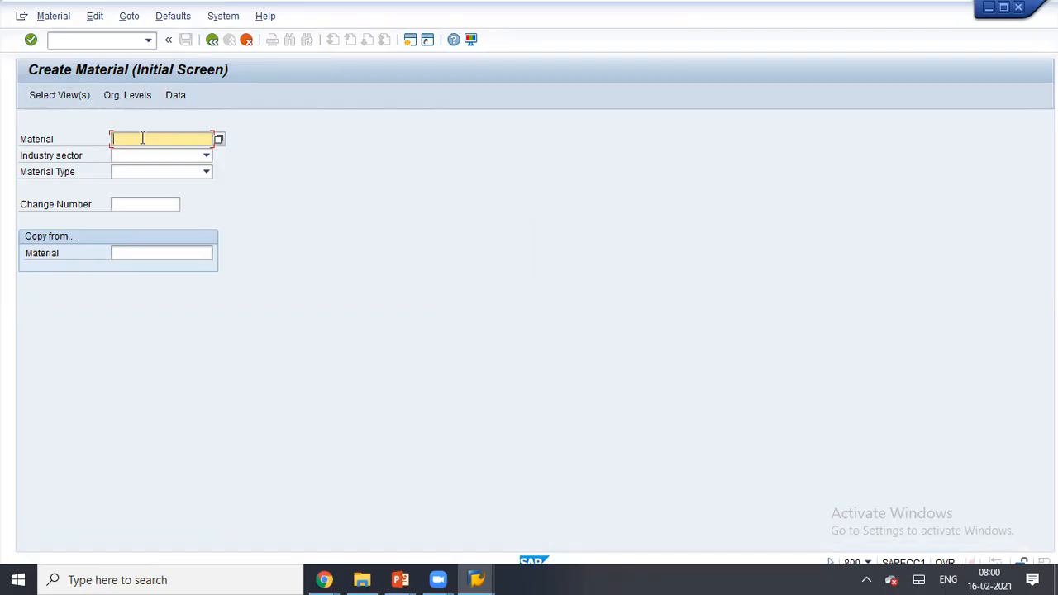
- Enter material MATMB_LS1 with industry sector Retailing and type Finished product, and select the Basic Data 1 view
type("MAT")
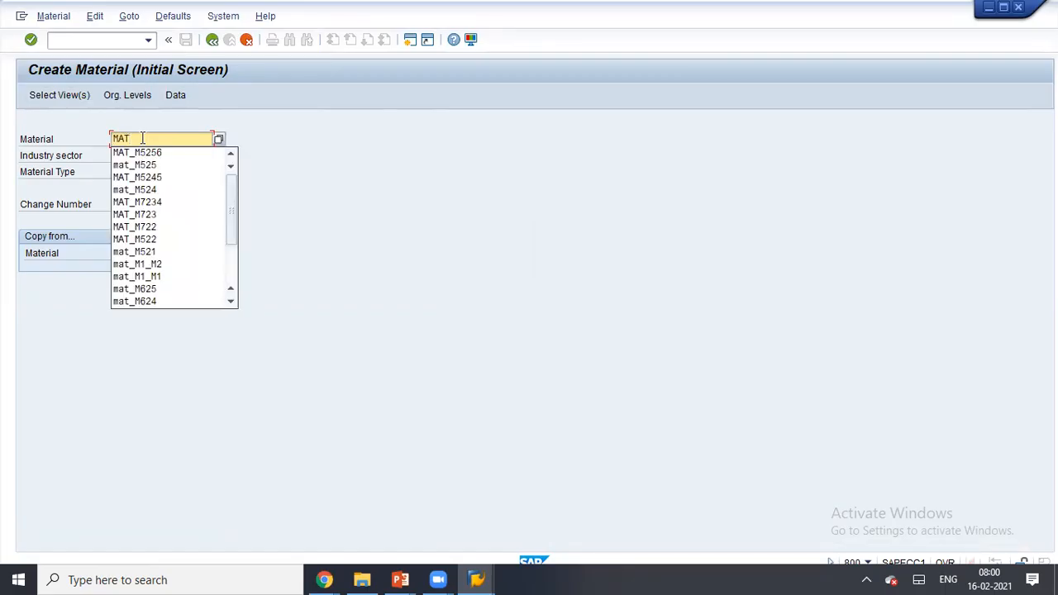
type("MB_LS1")
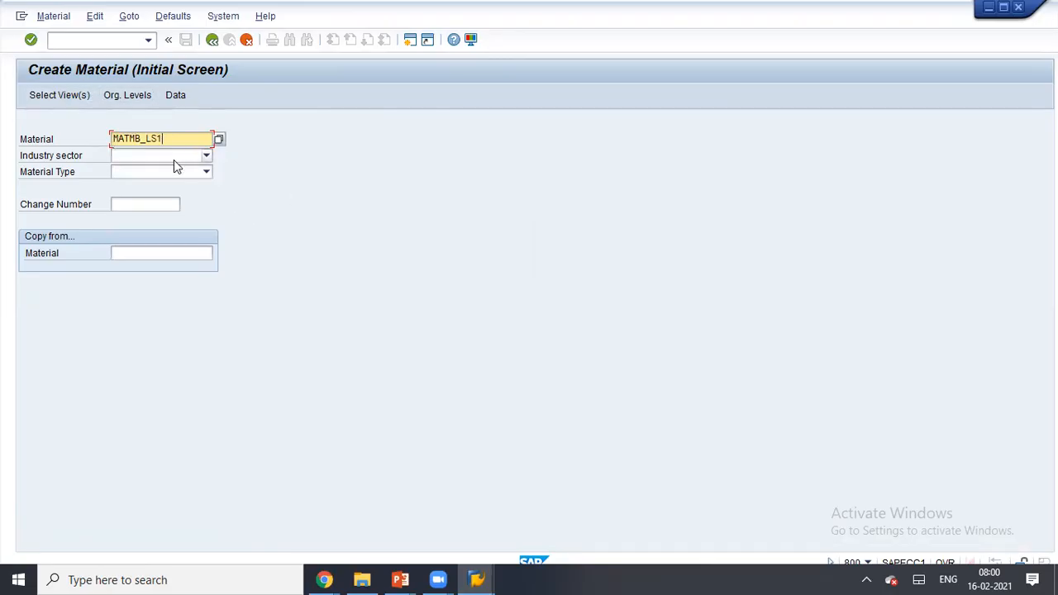
left_click(168, 157)
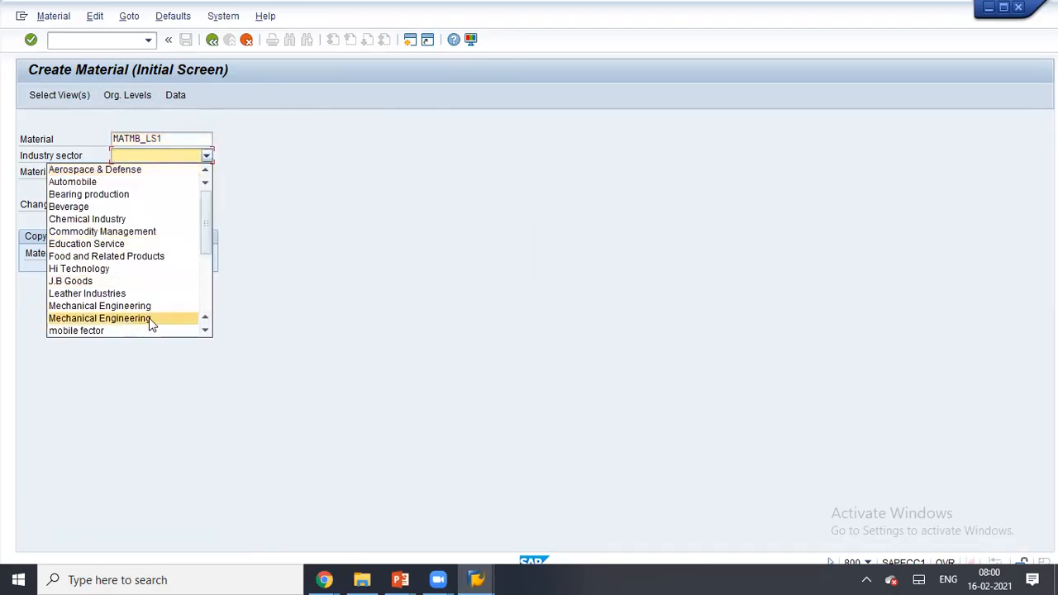
scroll(149, 313, "down", 2)
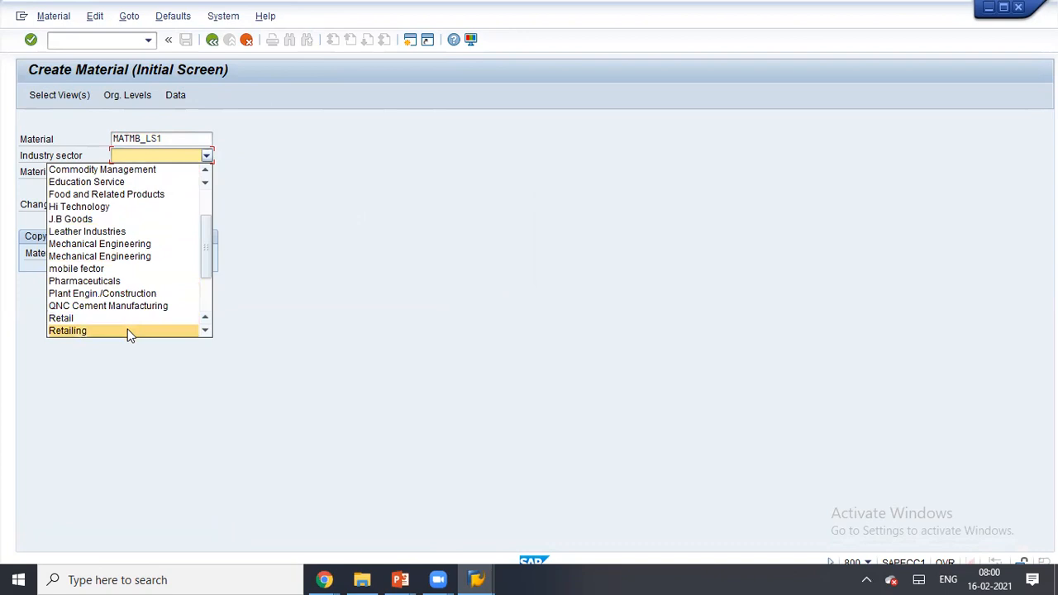
left_click(128, 330)
left_click(158, 170)
scroll(160, 173, "down", 3)
scroll(159, 174, "down", 3)
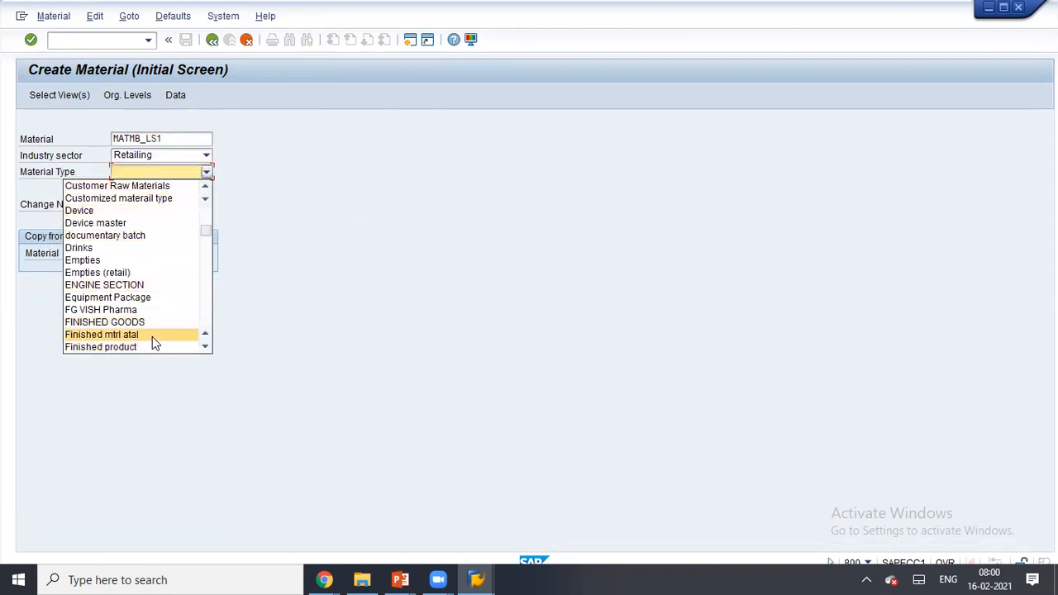
left_click(147, 346)
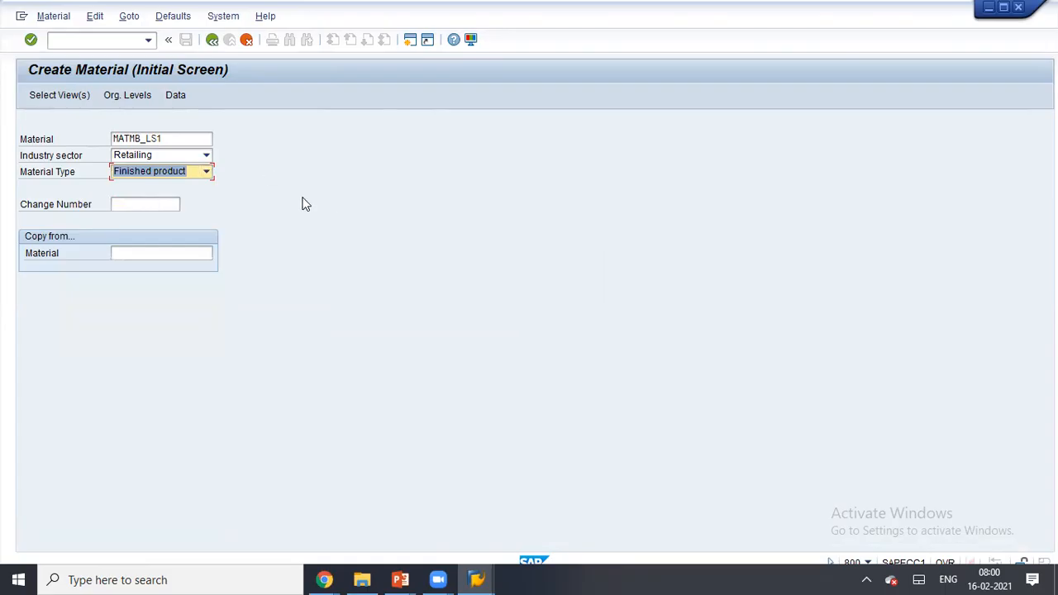
key("Return")
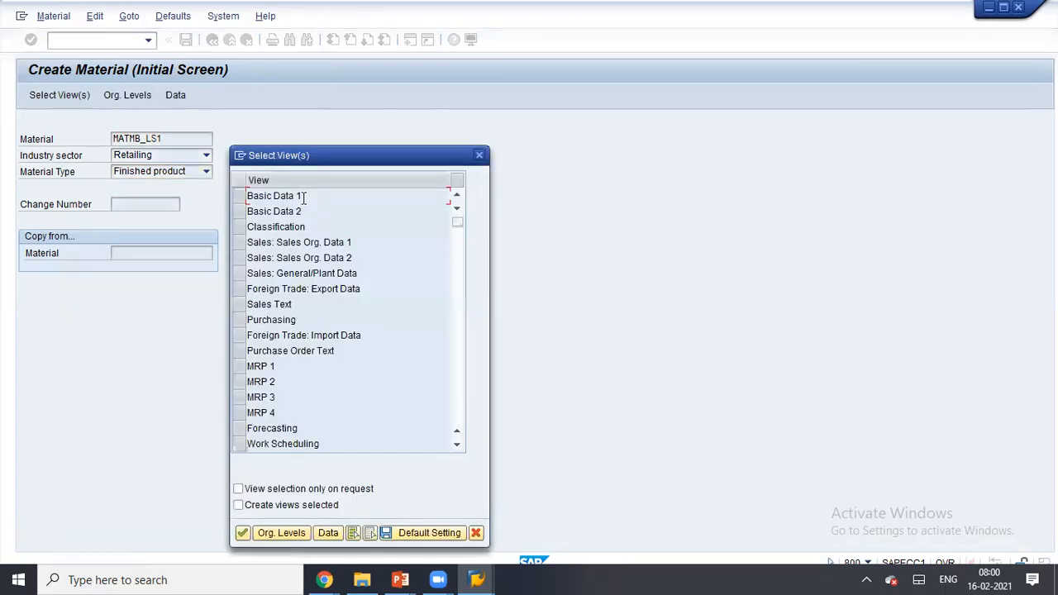
left_click(248, 198)
key("Return")
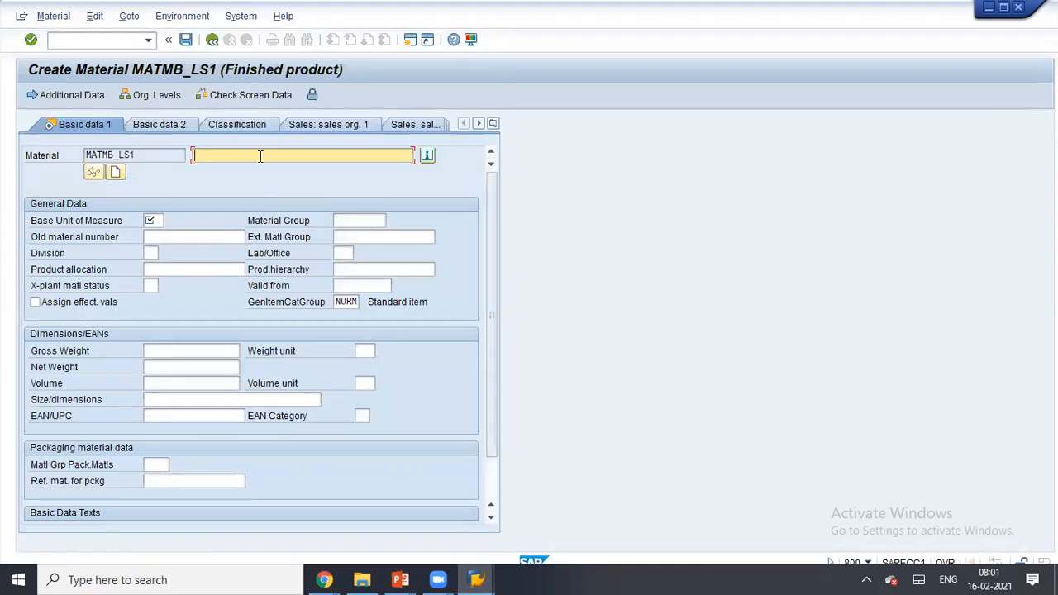
- Fill in description MAT_LS1, base unit PC, material group 001 and division 01, then save
type("MAT_LS1")
left_click(158, 220)
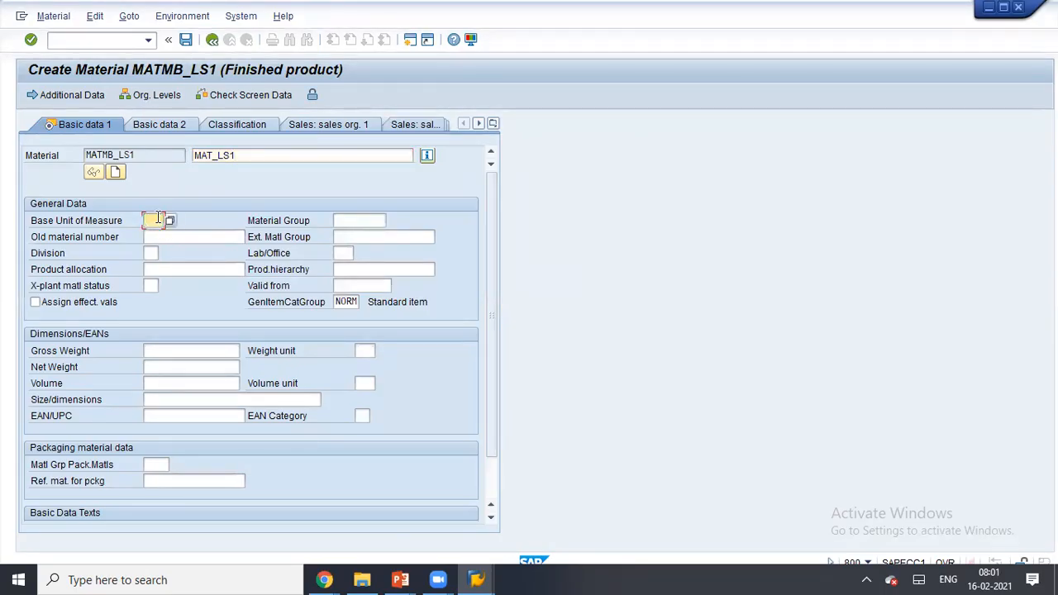
type("PC")
left_click(360, 219)
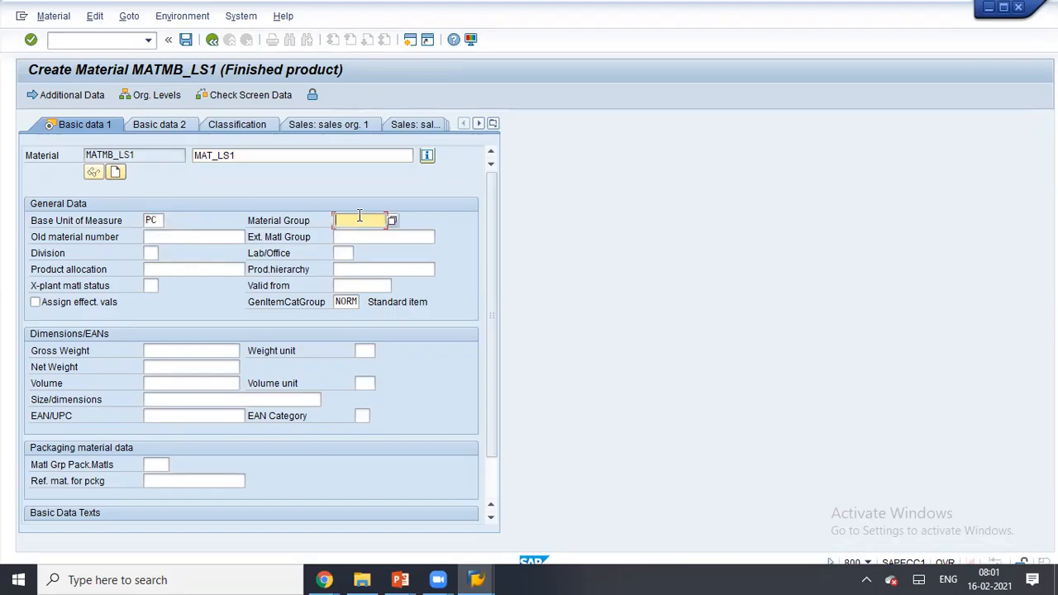
type("00")
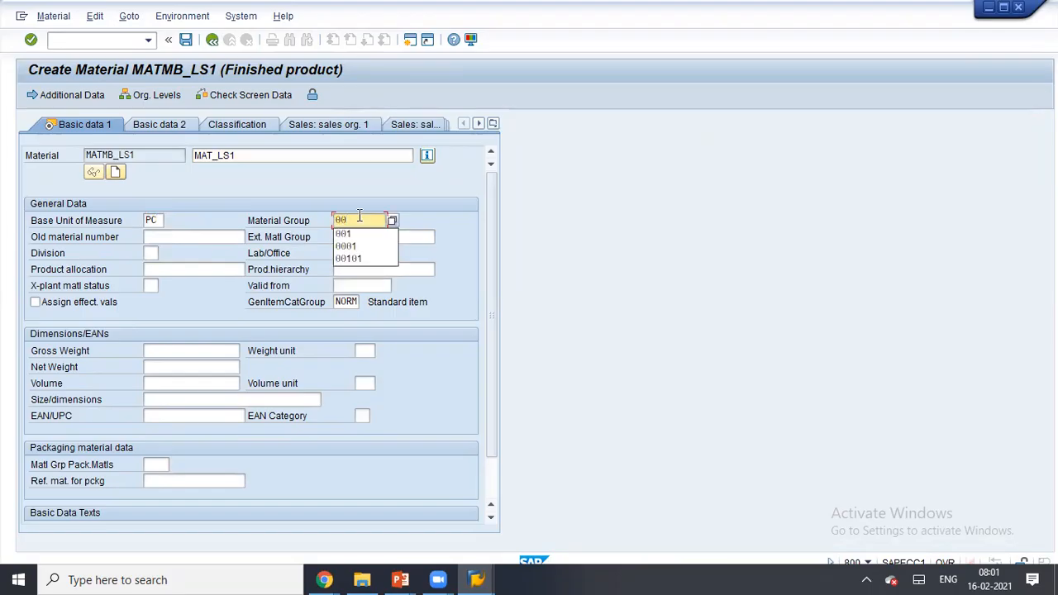
type("1")
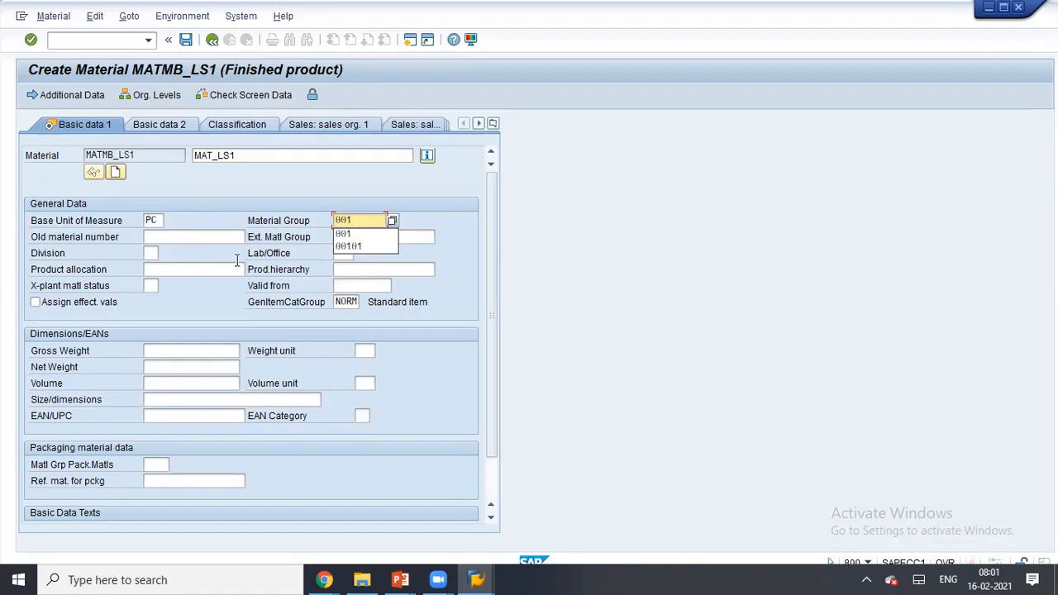
left_click(151, 253)
type("01")
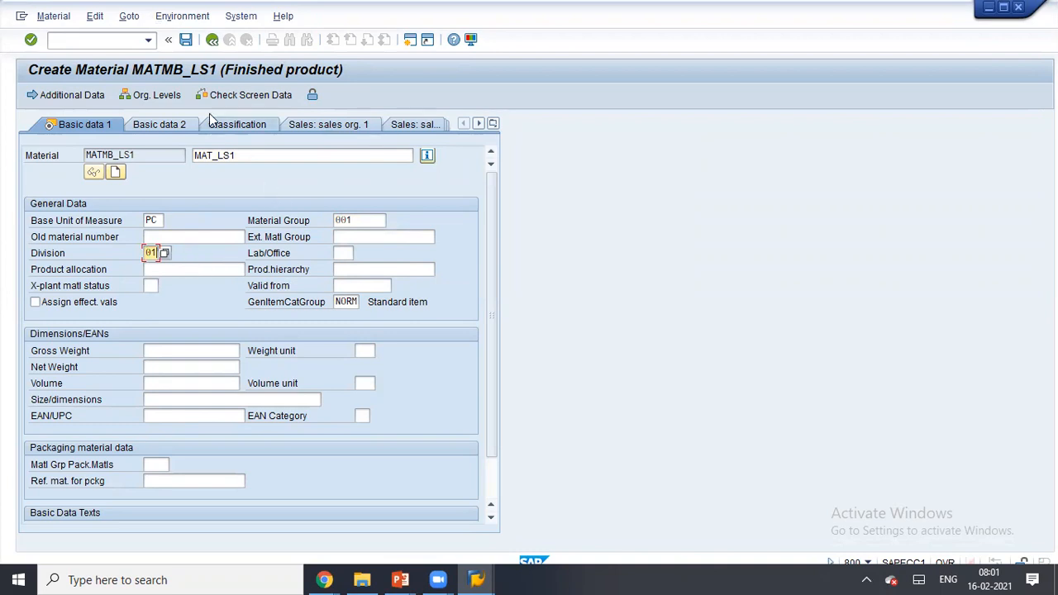
left_click(187, 42)
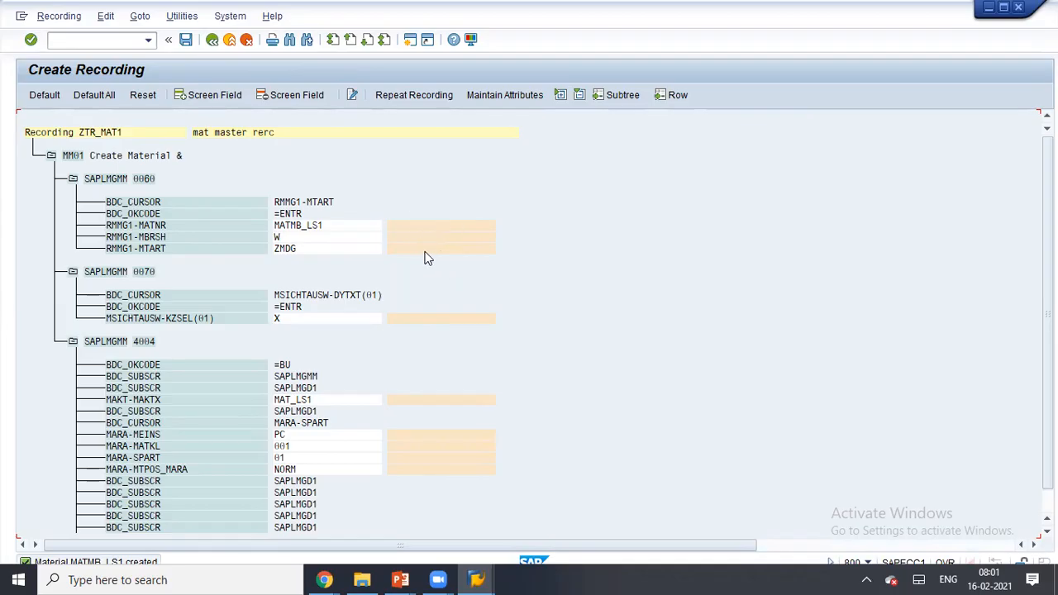
- Apply Default All field names to the ZTR_MAT1 recording, save it, and go back to the recordings overview
left_click(99, 134)
left_click(93, 94)
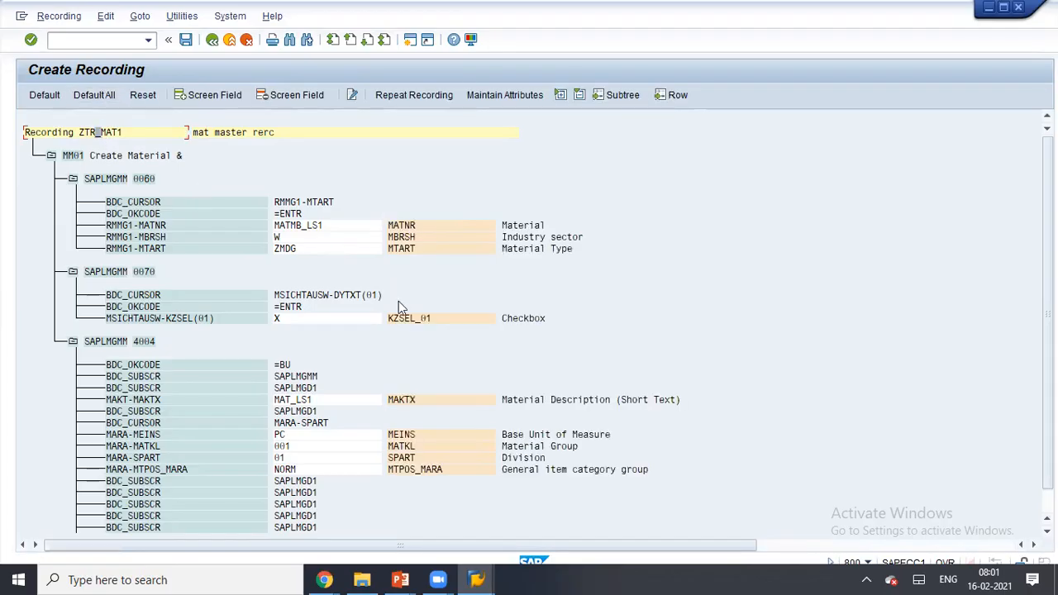
left_click(187, 41)
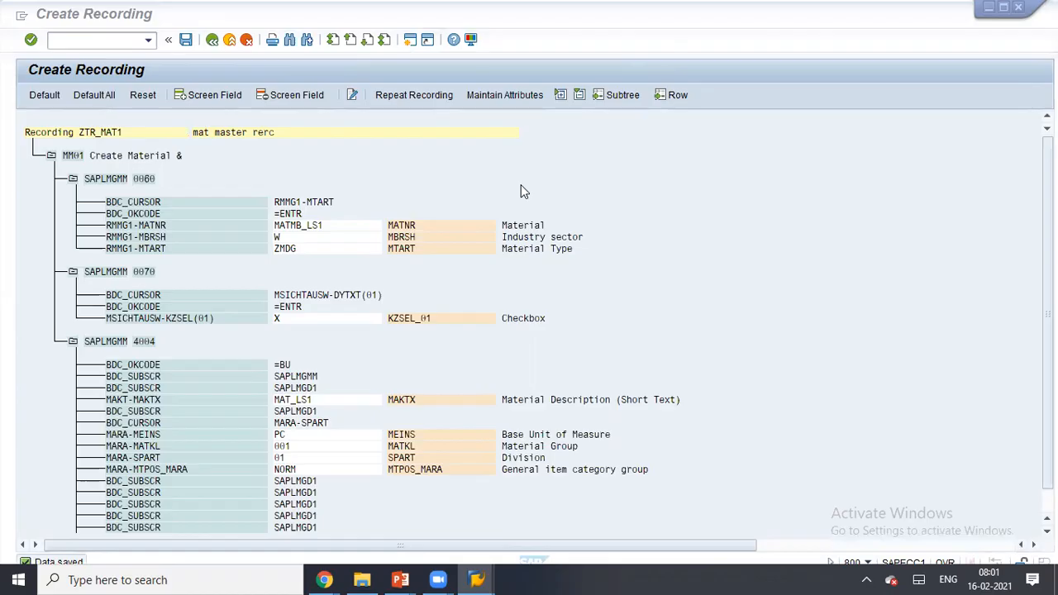
key("ctrl+2")
mouse_move(435, 184)
left_mouse_down()
mouse_move(273, 170)
mouse_move(297, 262)
mouse_move(595, 208)
mouse_move(310, 175)
left_mouse_up()
mouse_move(567, 299)
left_mouse_down()
mouse_move(396, 289)
mouse_move(513, 295)
left_mouse_up()
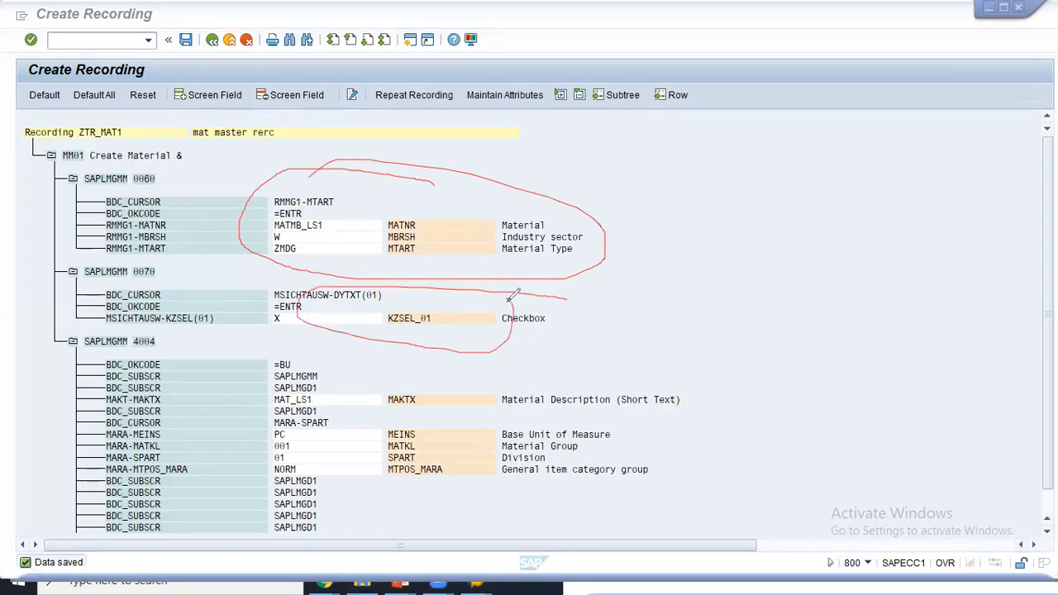
mouse_move(408, 370)
left_mouse_down()
mouse_move(388, 506)
mouse_move(423, 370)
mouse_move(316, 376)
left_mouse_up()
key("ctrl+z")
key("ctrl+z")
key("ctrl+z")
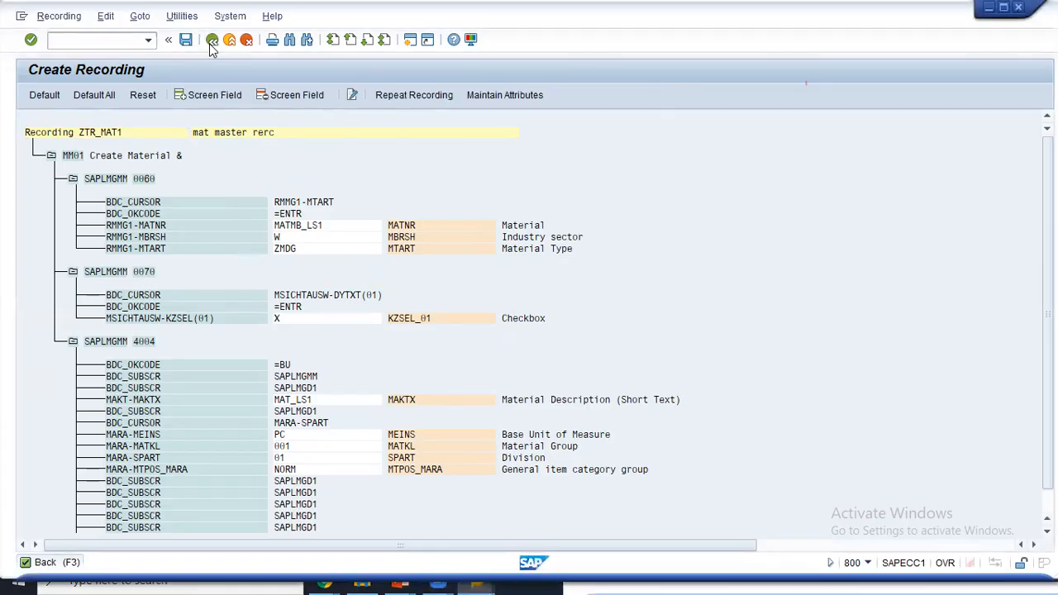
left_click(212, 39)
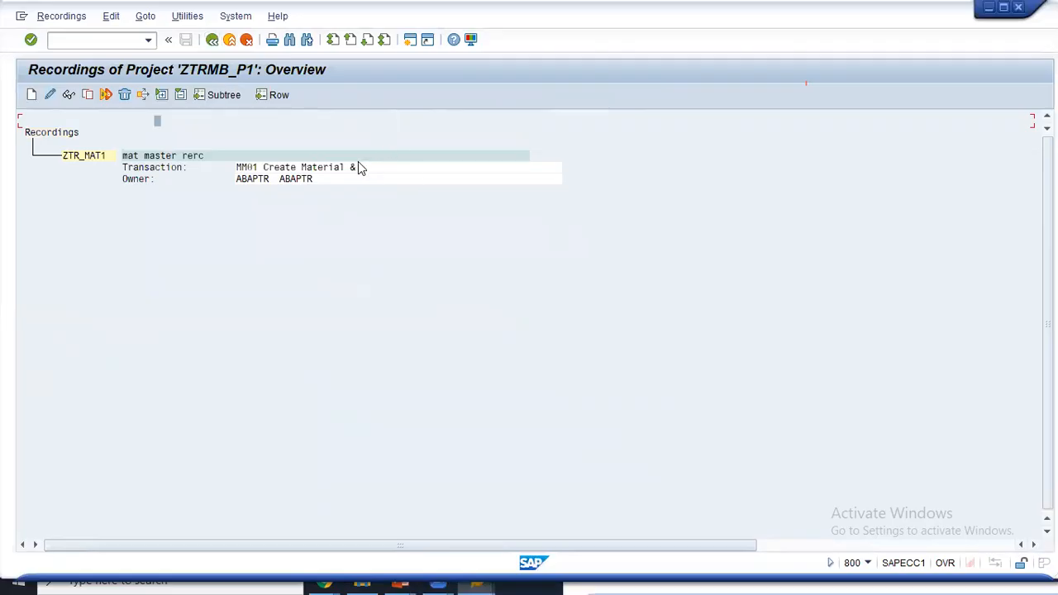
- Save the object attributes with recording ZTR_MAT1 and return to the process-step list
left_click(212, 42)
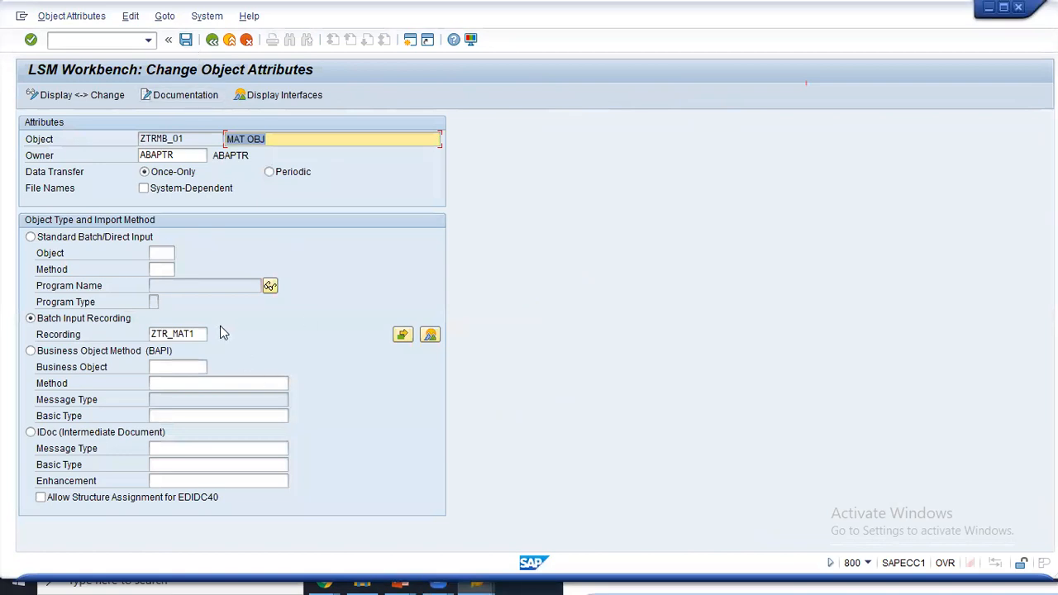
left_click(186, 40)
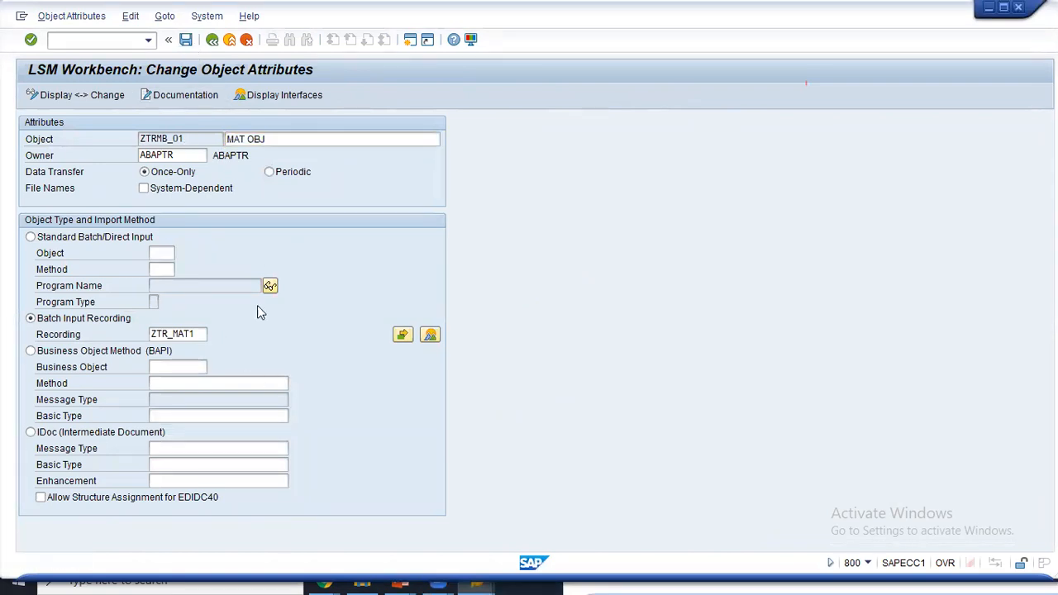
left_click_drag(221, 334, 293, 331)
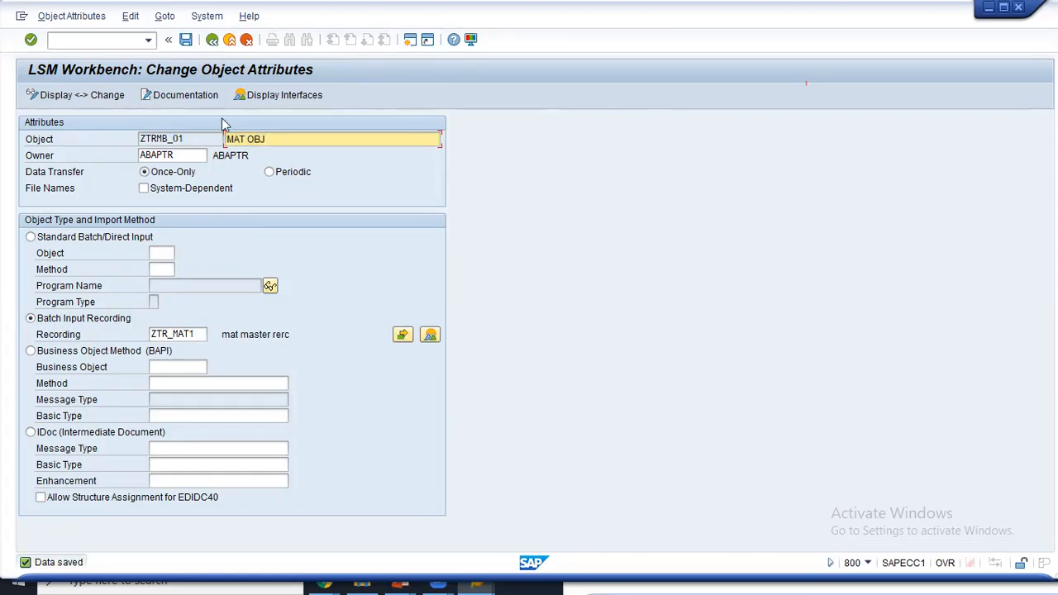
left_click(186, 40)
left_click_drag(223, 335, 291, 337)
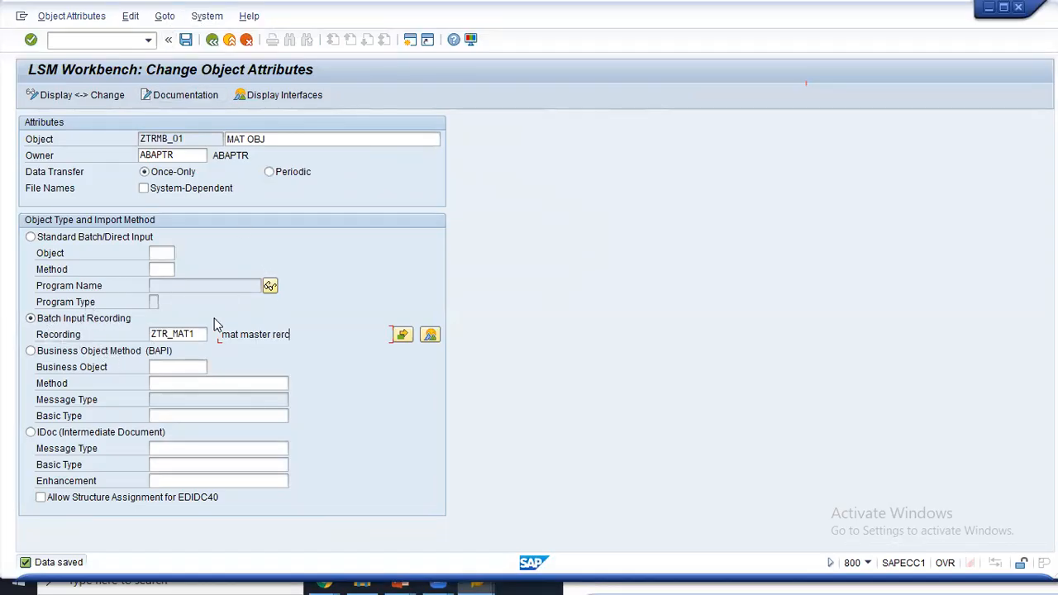
left_click(212, 40)
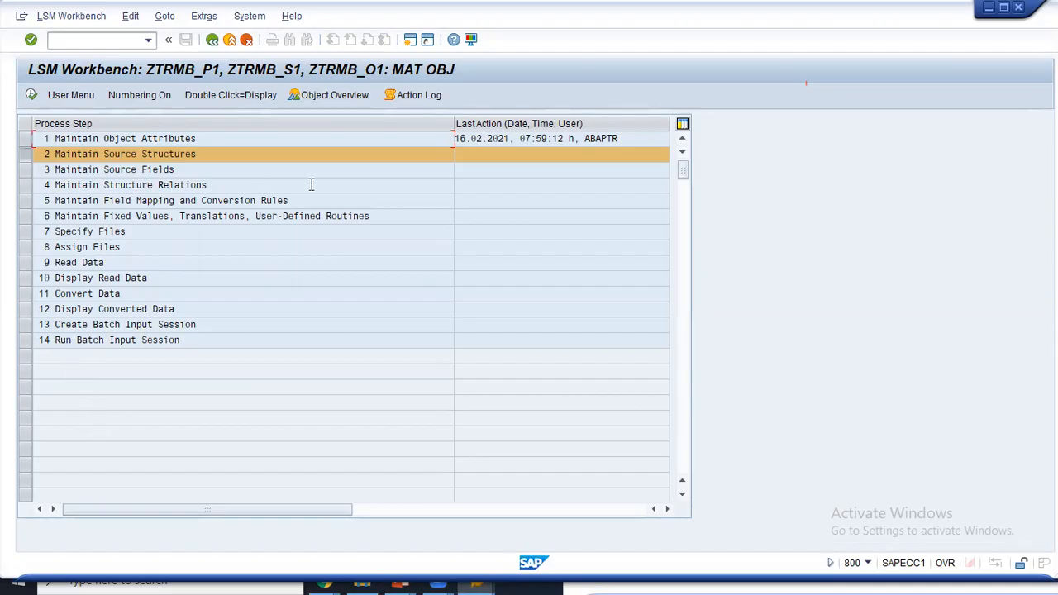
- Open include ZTRMB_BDC_SESSION_METH_TOP in the ABAP Editor and shift its window left
left_click_drag(105, 157, 212, 163)
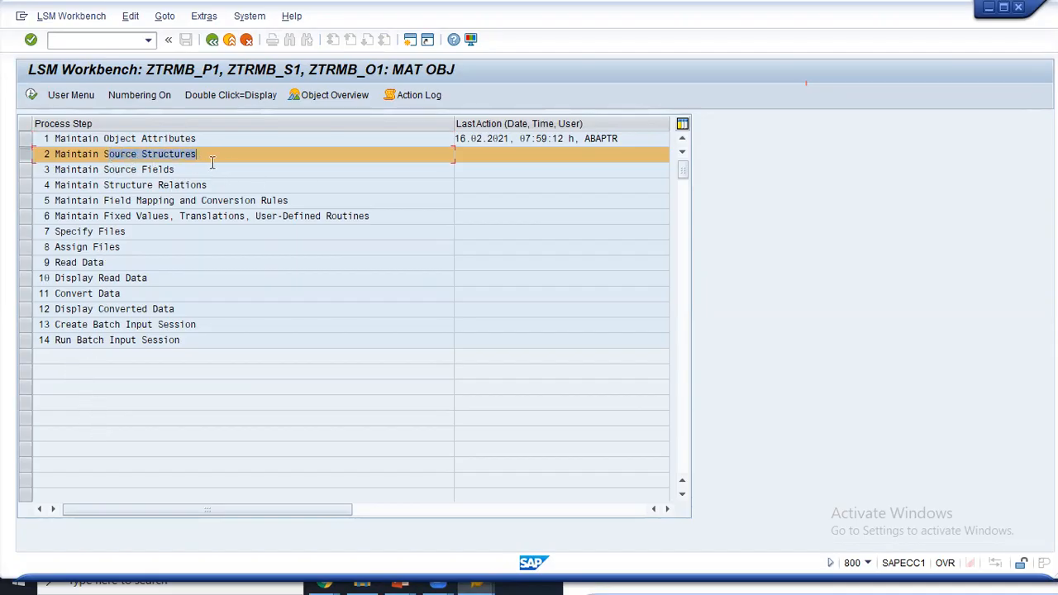
left_click(212, 162)
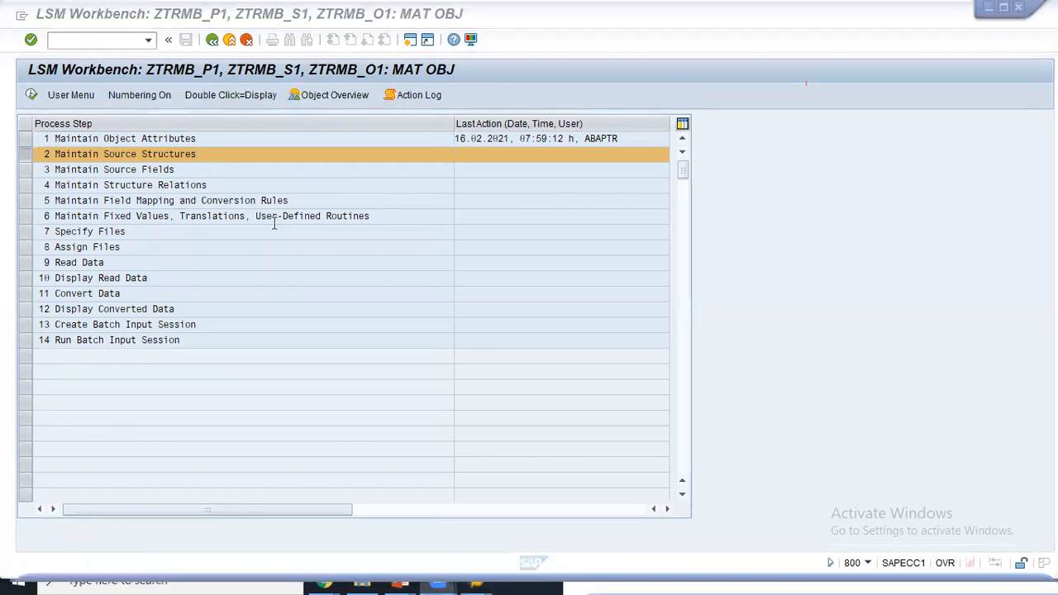
key("alt+Tab")
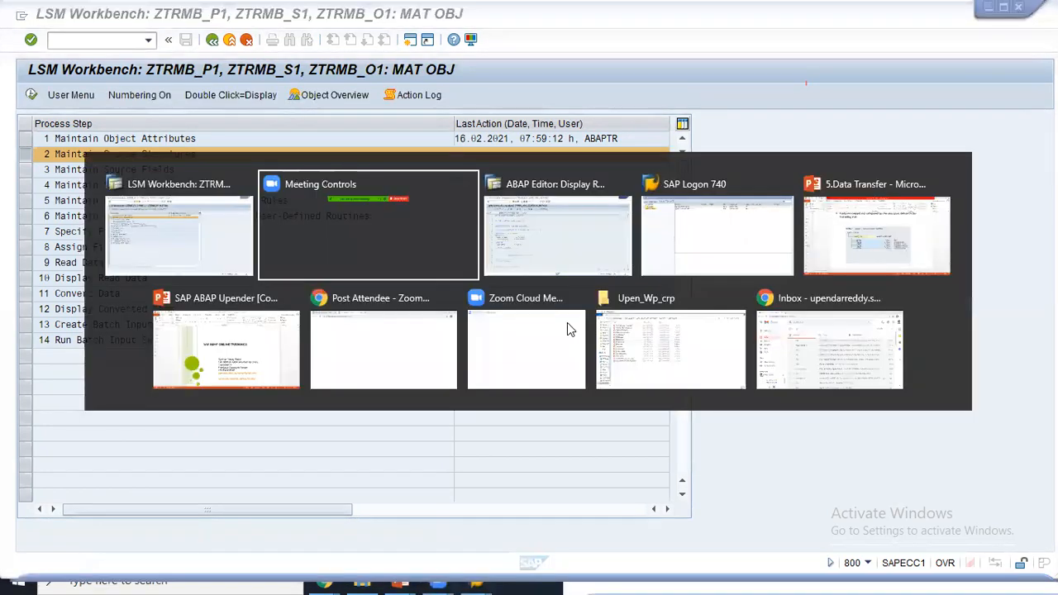
key("alt+Tab")
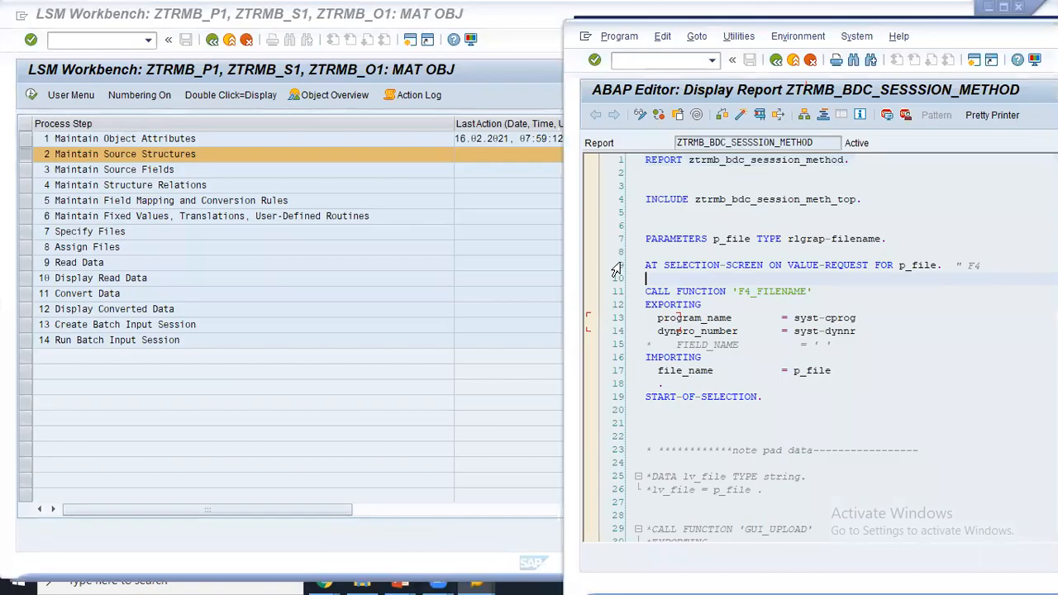
double_click(759, 200)
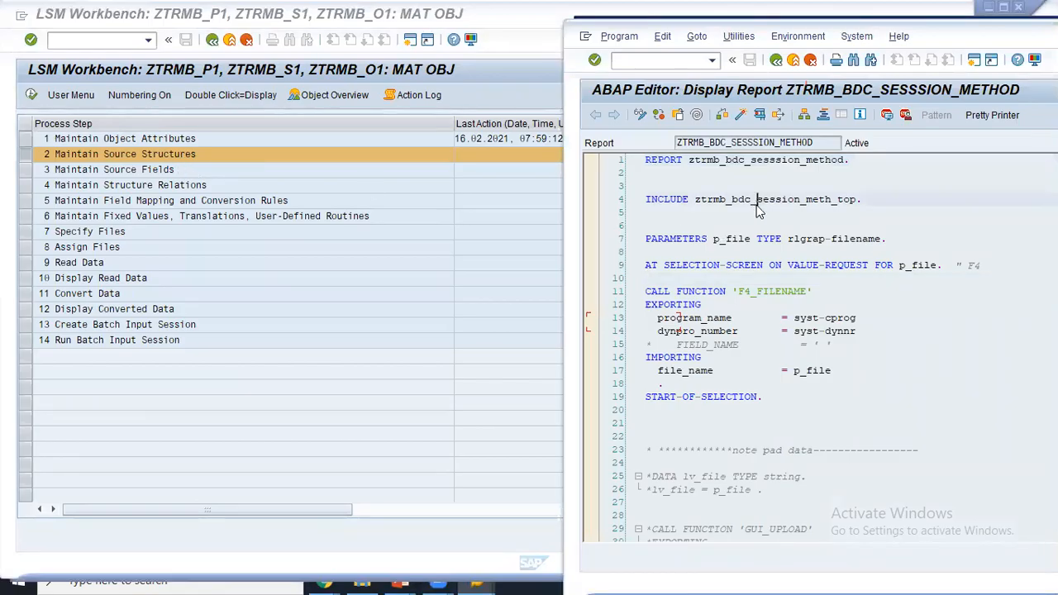
left_click_drag(949, 30, 890, 35)
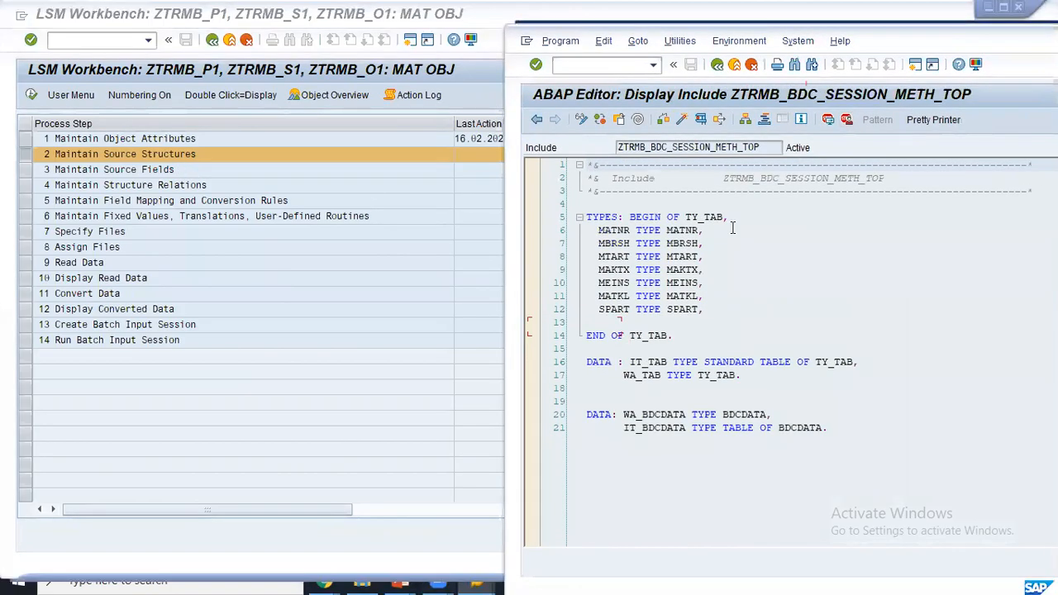
- Arrange the editor beside the LSM Workbench steps so the TY_TAB fields MATNR–SPART show
scroll(708, 232, "up", 4)
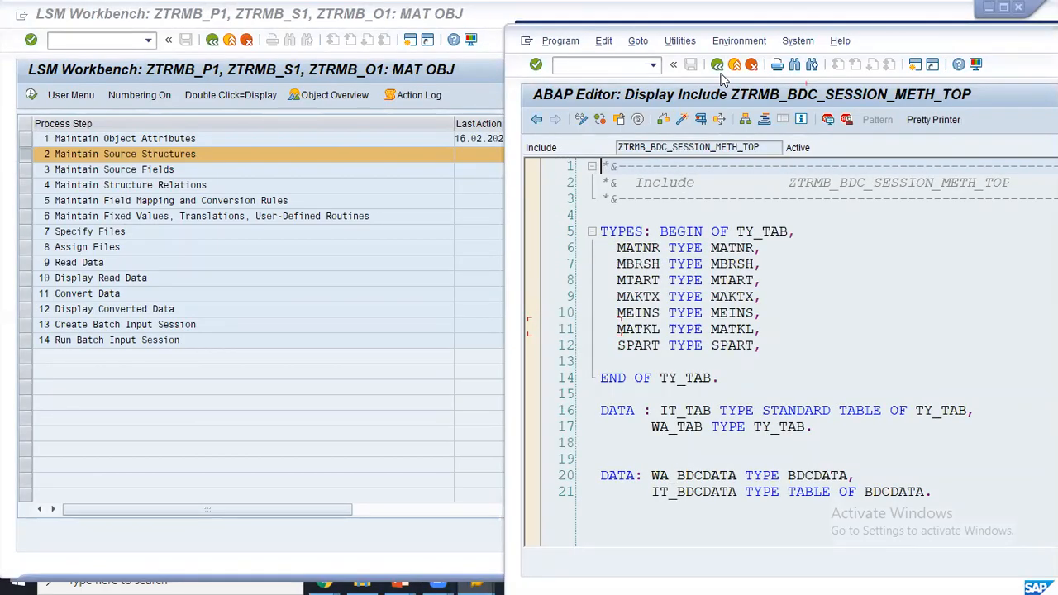
left_click_drag(732, 227, 748, 196)
left_click_drag(241, 149, 690, 212)
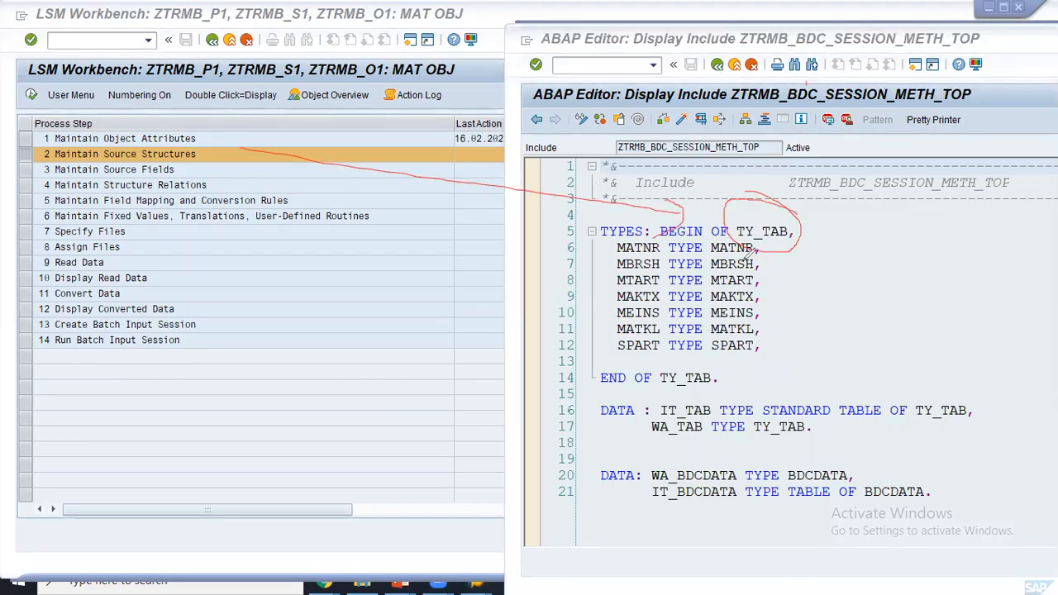
mouse_move(762, 213)
left_mouse_down()
mouse_move(500, 169)
mouse_move(219, 147)
left_mouse_up()
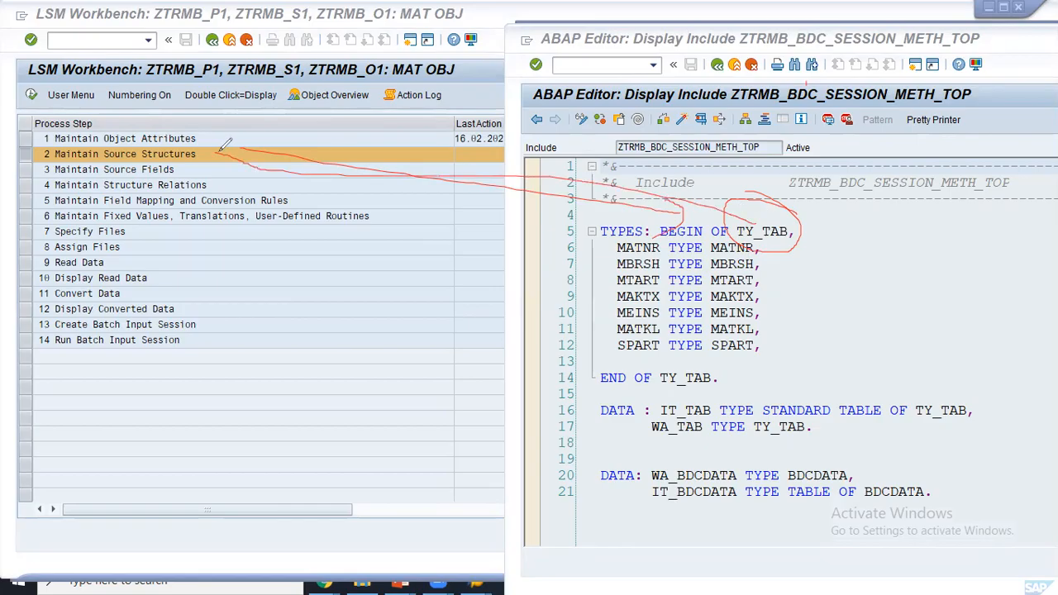
left_click_drag(184, 168, 599, 291)
mouse_move(777, 248)
left_mouse_down()
mouse_move(790, 304)
mouse_move(765, 350)
left_mouse_up()
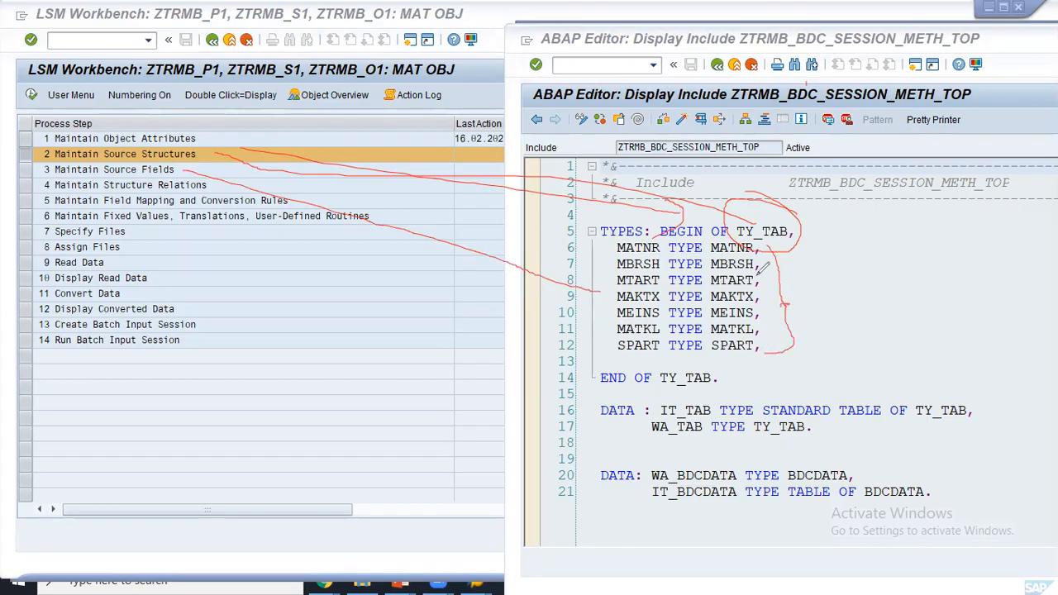
mouse_move(781, 252)
left_mouse_down()
mouse_move(787, 307)
mouse_move(764, 353)
left_mouse_up()
mouse_move(603, 236)
left_mouse_down()
mouse_move(604, 330)
mouse_move(735, 357)
mouse_move(799, 354)
left_mouse_up()
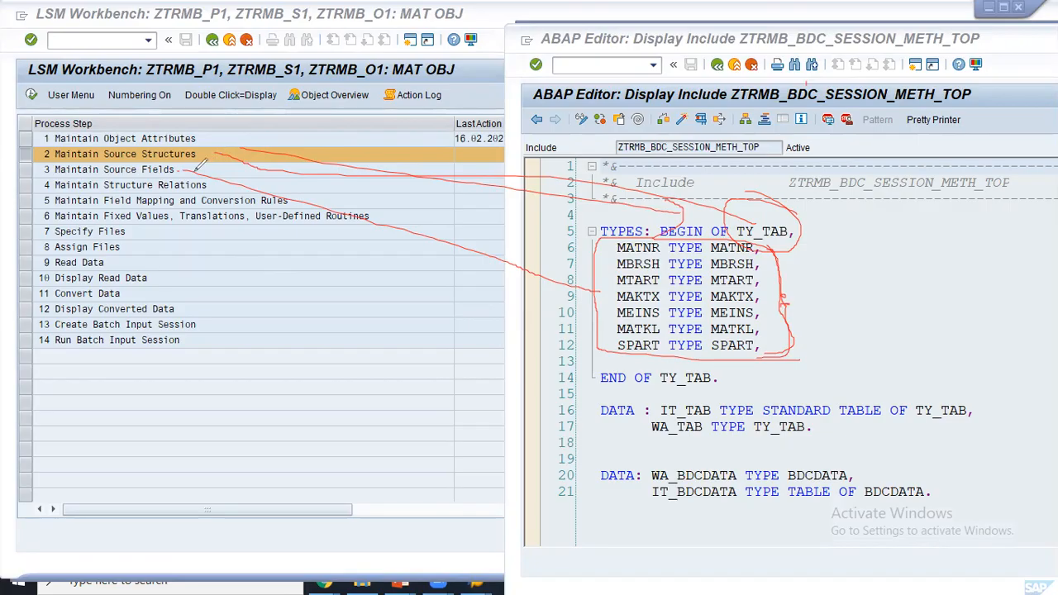
left_click_drag(702, 290, 741, 273)
left_click(691, 127)
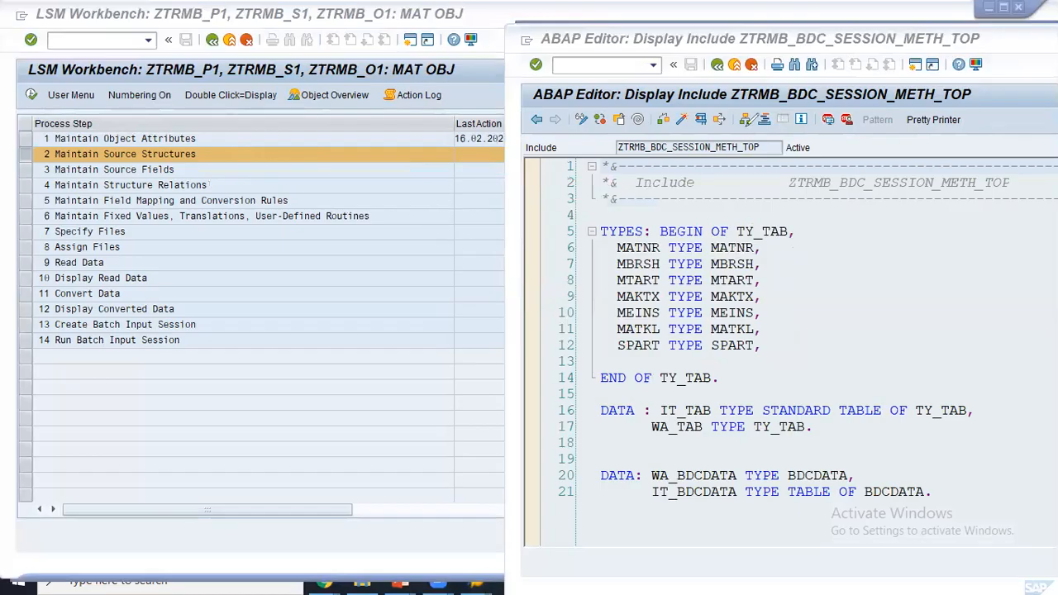
- In Maintain Source Structures change mode, create structure ZTR_MB_STRS with description STR
left_click(232, 142)
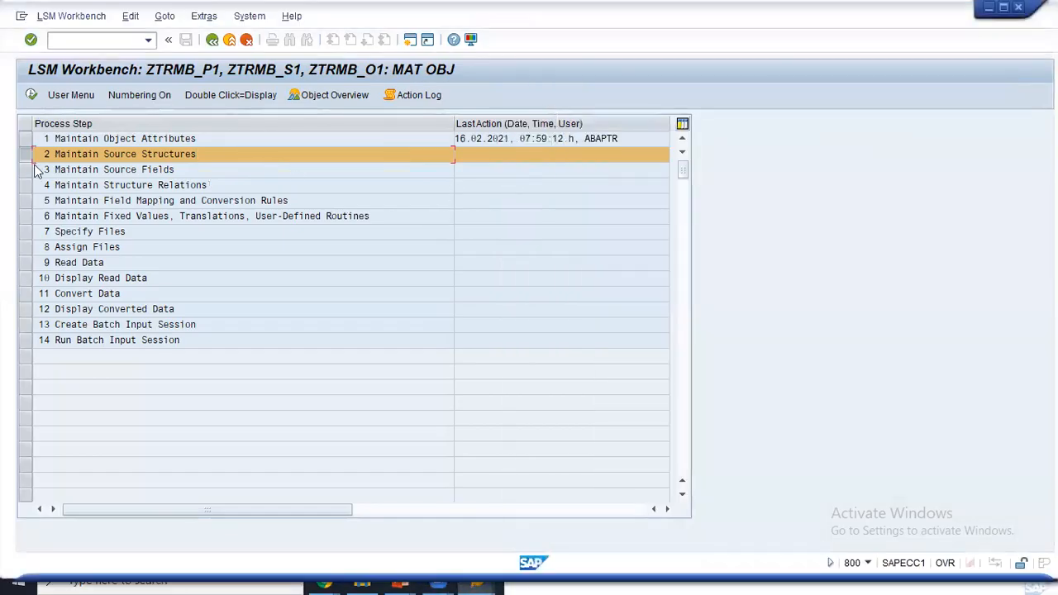
left_click(30, 95)
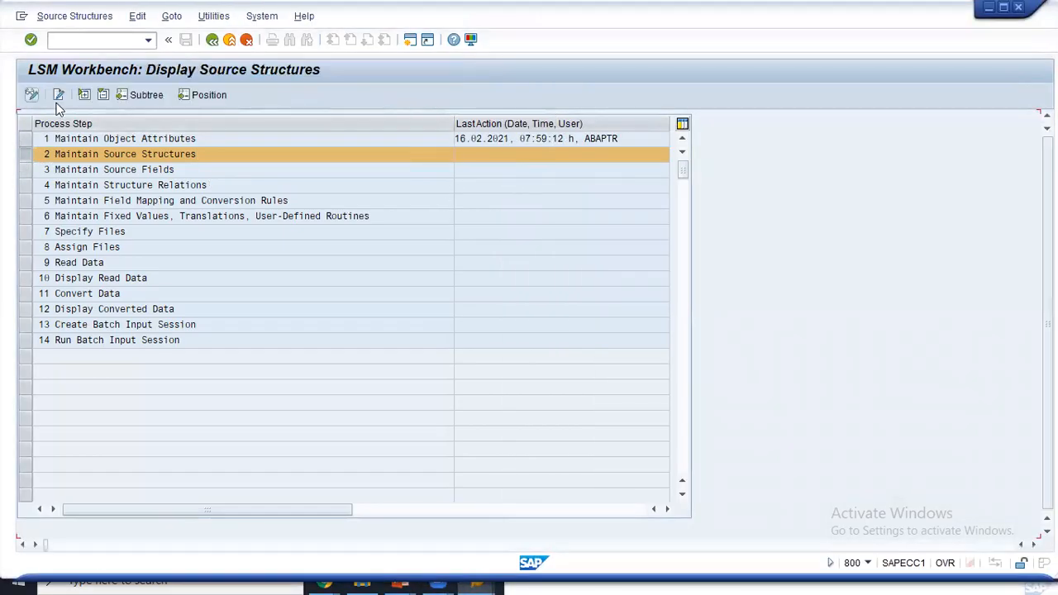
left_click(31, 95)
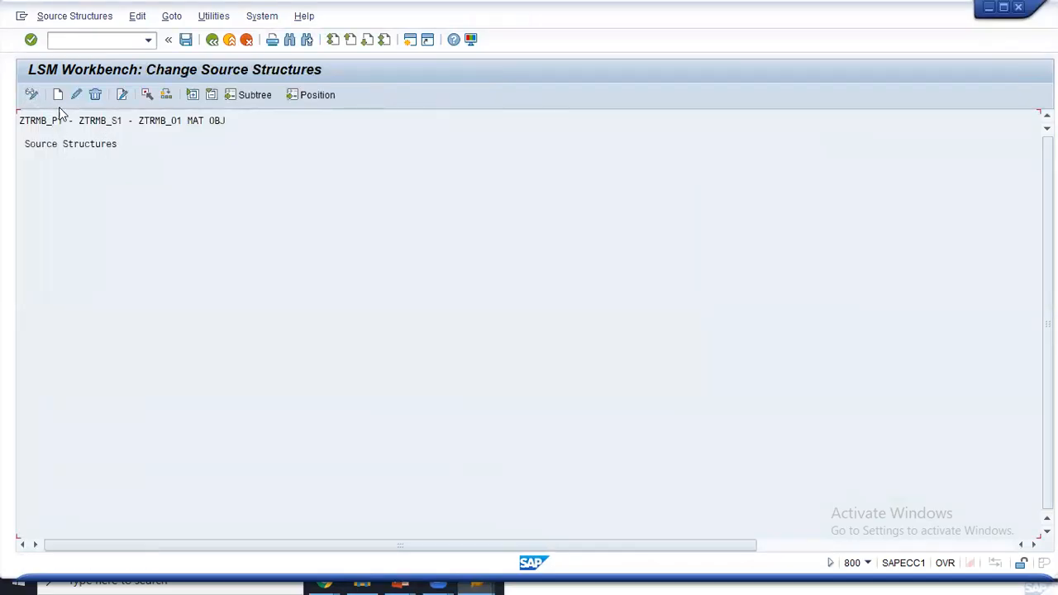
left_click(58, 95)
left_click(214, 191)
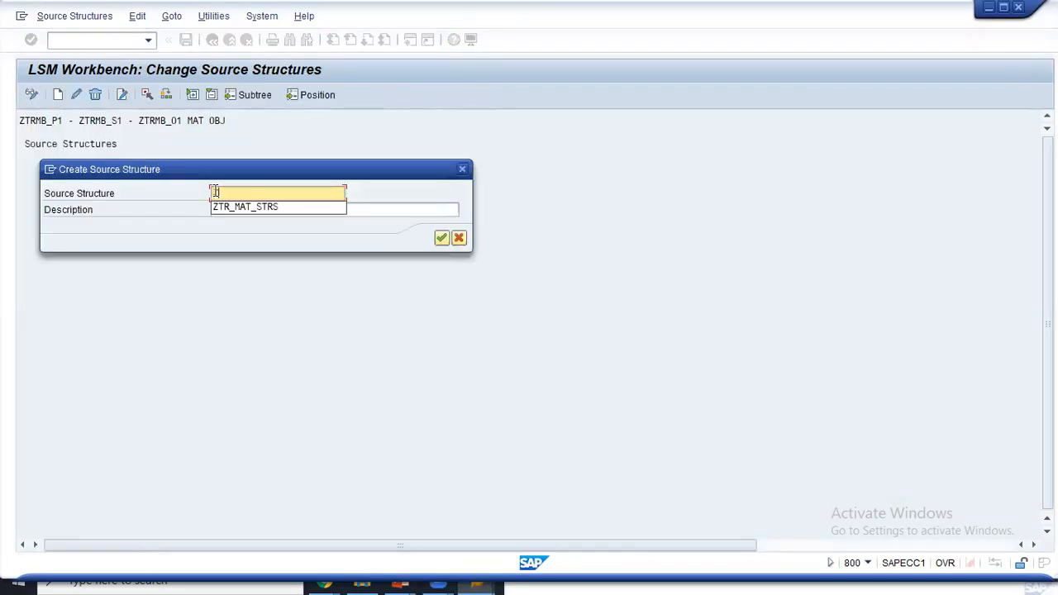
left_click(241, 207)
key("BackSpace")
key("BackSpace")
type("B_STRS")
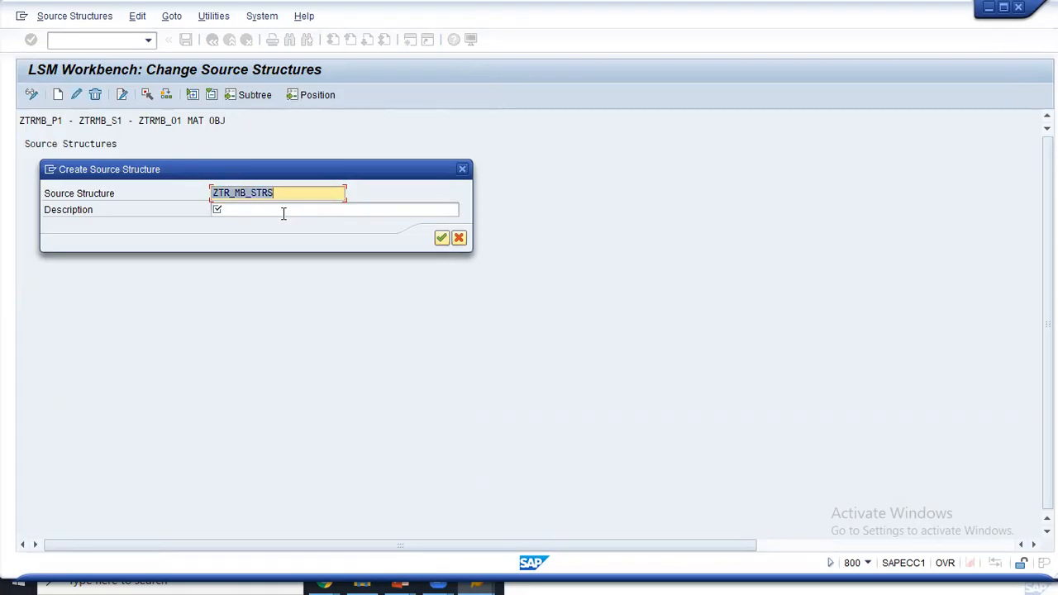
left_click(284, 213)
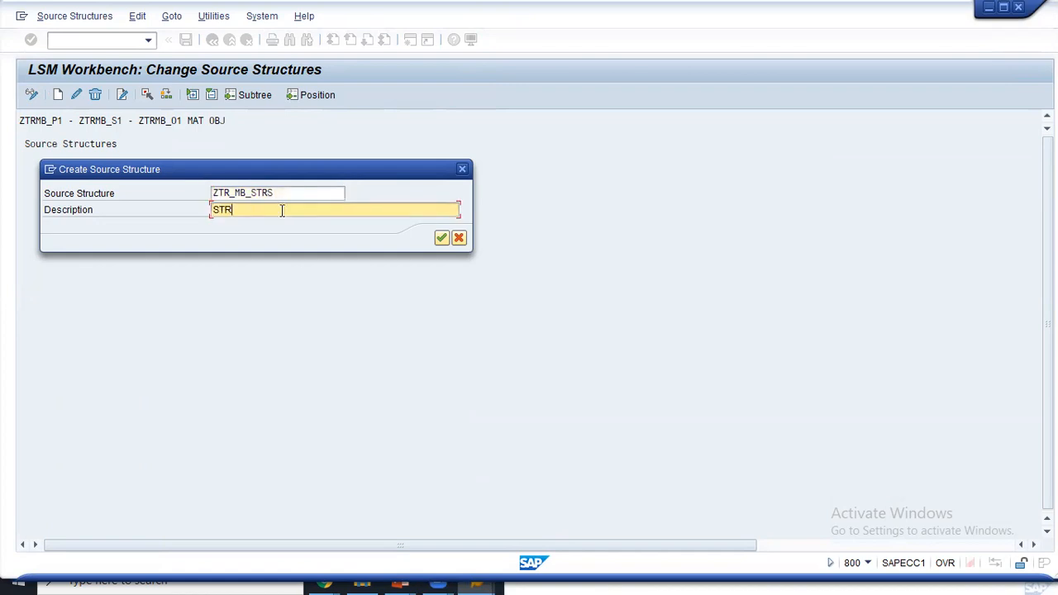
left_click(441, 238)
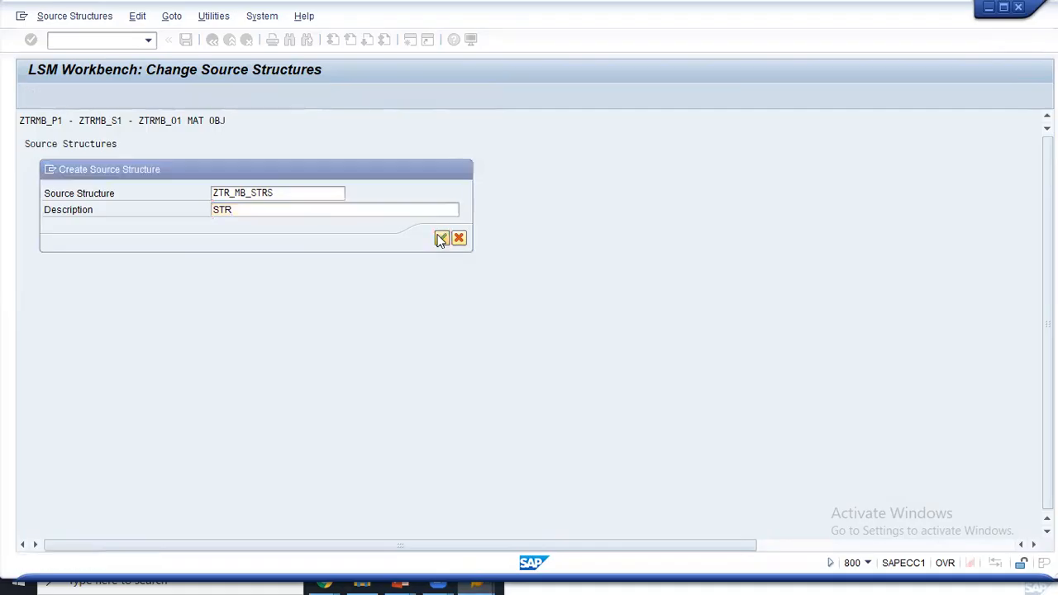
- Save ZTR_MB_STRS, check the TY_TAB type in the include, and return to the step list
left_click(186, 40)
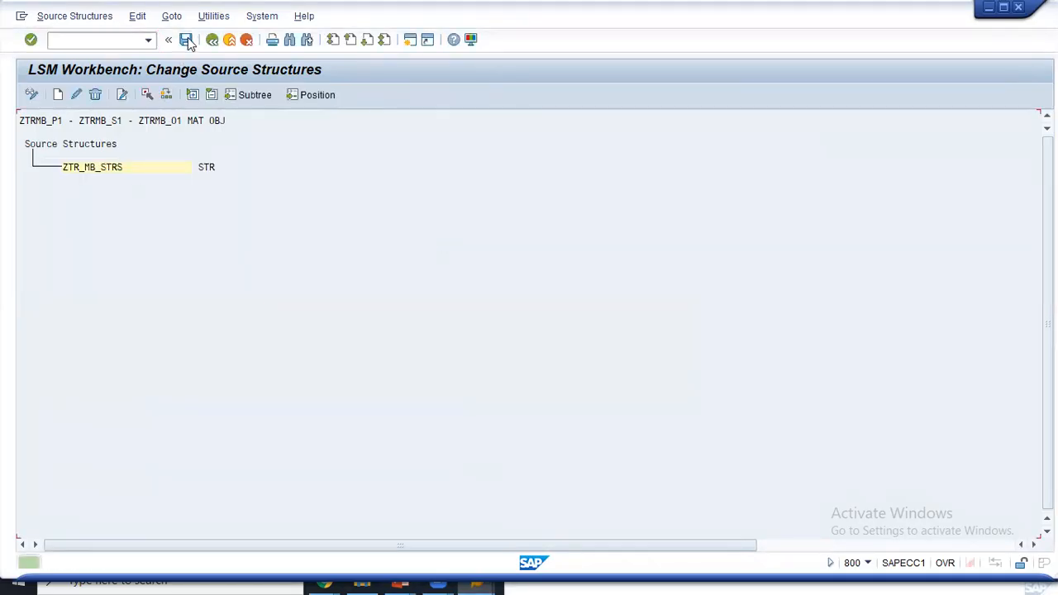
left_click(733, 253)
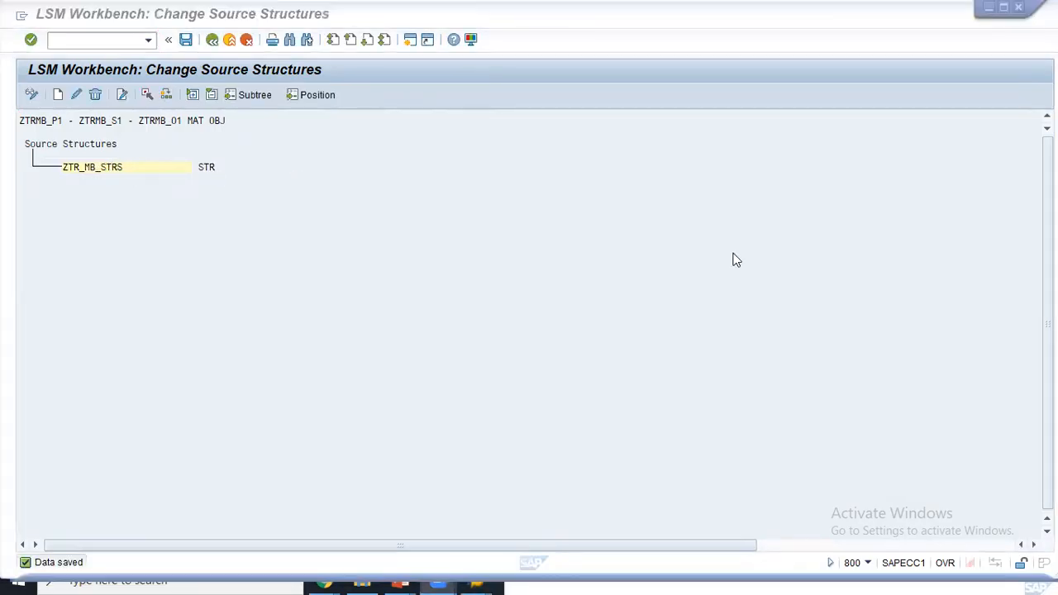
left_click(657, 577)
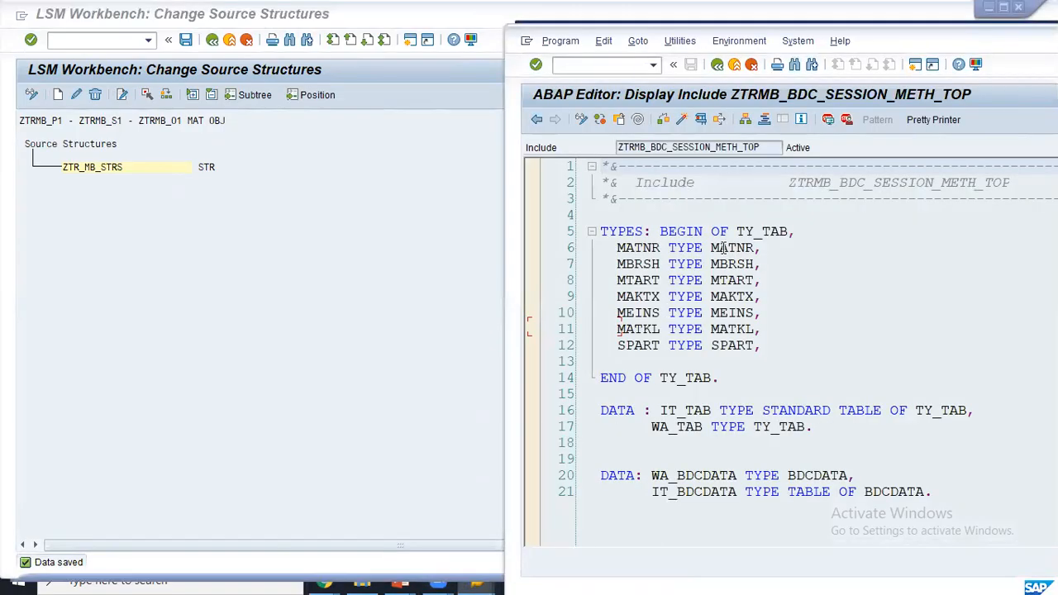
double_click(748, 231)
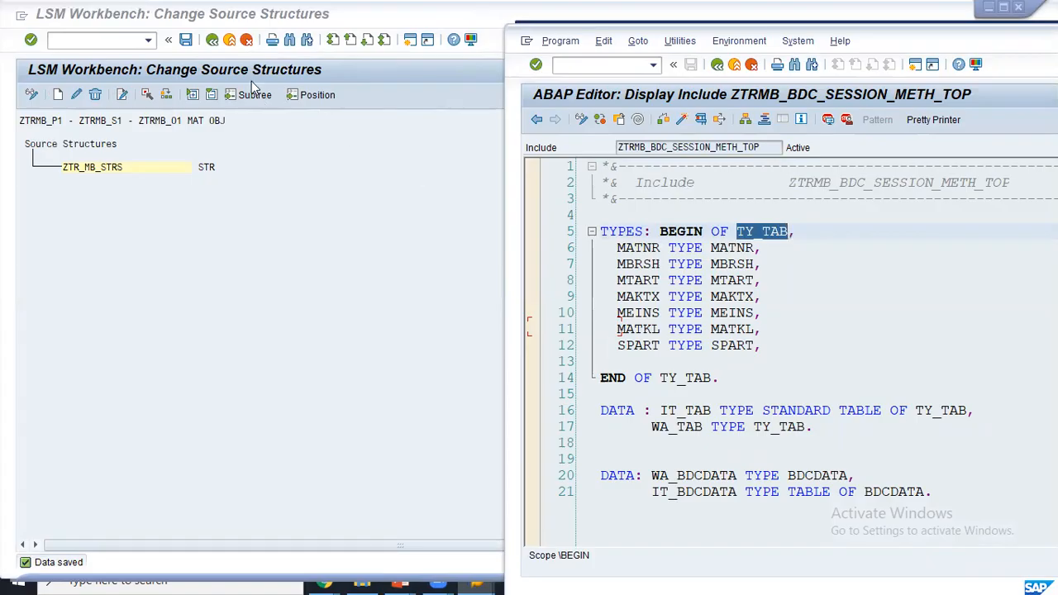
left_click(197, 42)
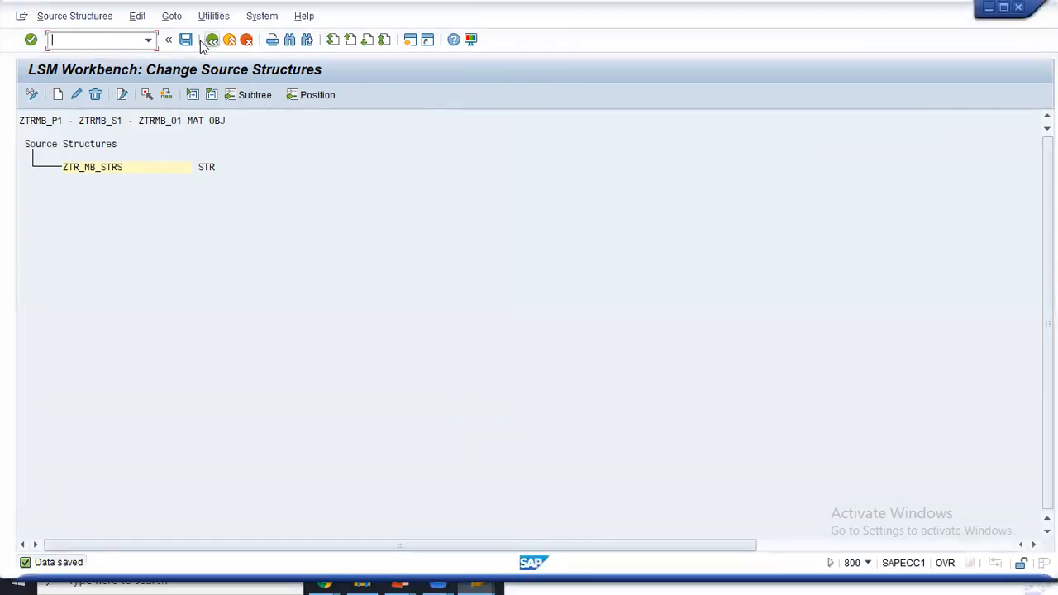
left_click(212, 41)
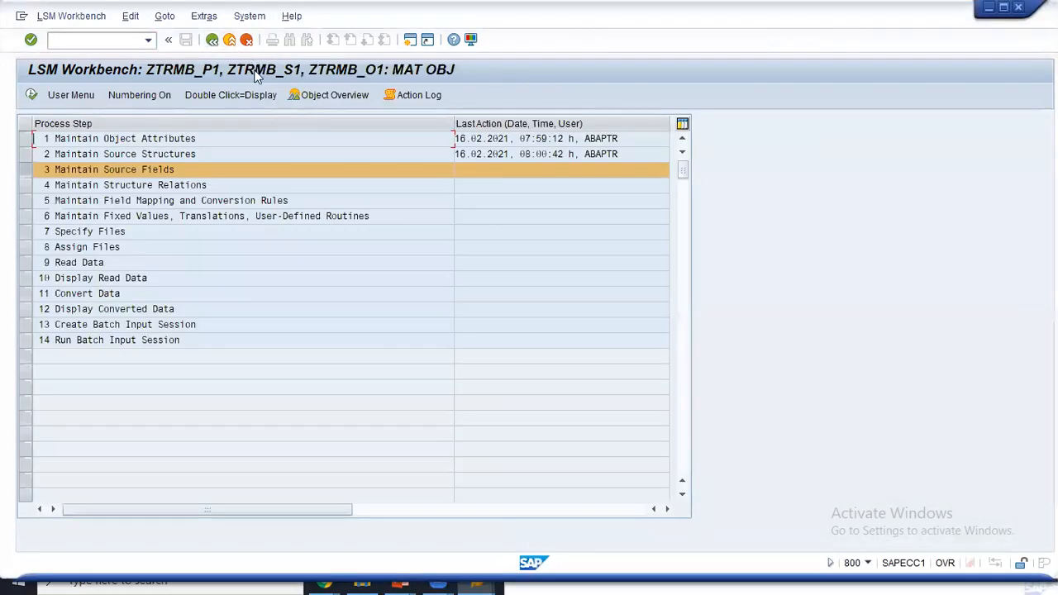
- Open Maintain Source Fields in change mode and mark the include's TY_TAB field lines
left_click(152, 169)
left_click(27, 96)
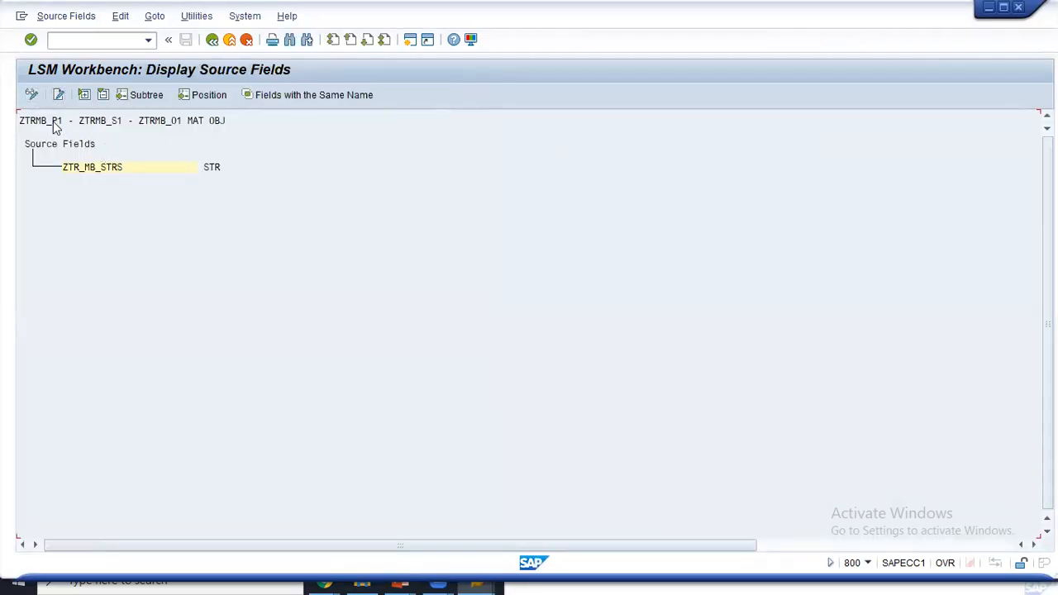
left_click(31, 94)
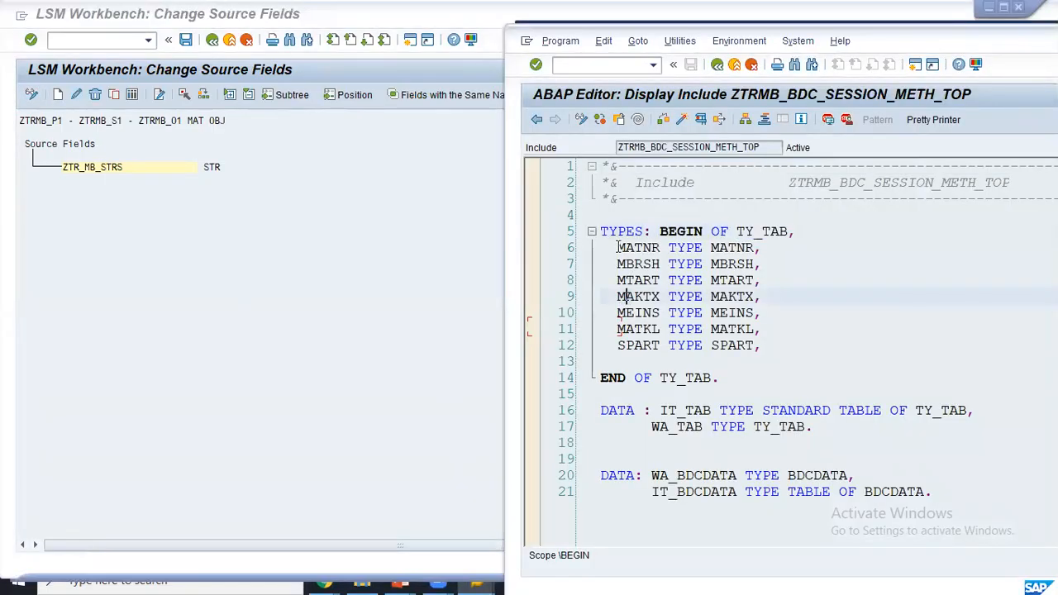
left_click_drag(616, 248, 770, 263)
left_click_drag(618, 281, 764, 281)
left_click_drag(643, 312, 755, 313)
left_click_drag(676, 328, 756, 329)
left_click(246, 231)
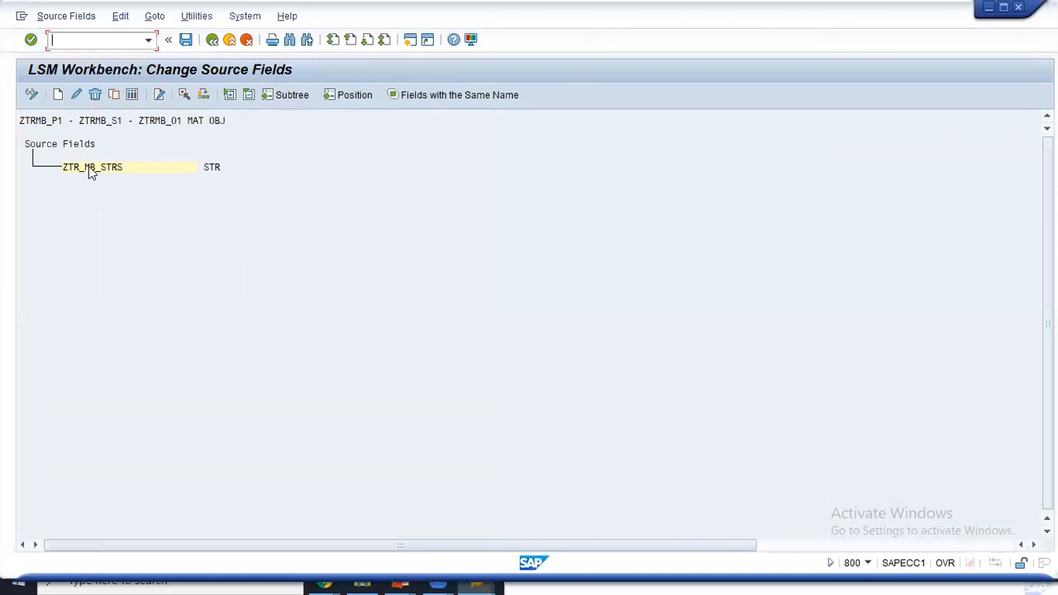
- Create source field MATNR, character length 18, described MT
left_click(62, 97)
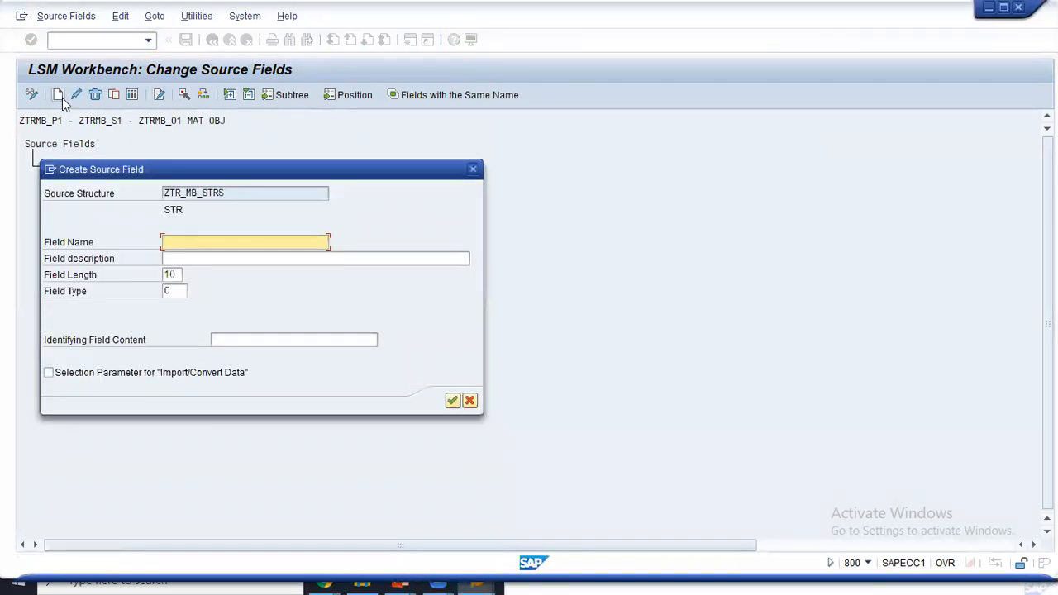
type("MATNR")
key("Tab")
key("Tab")
type("1")
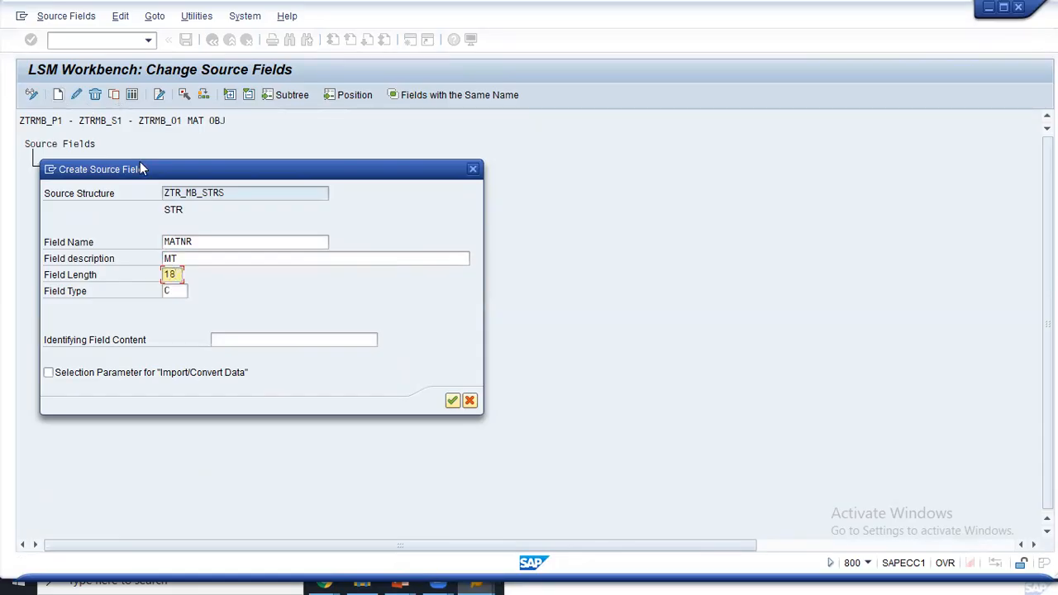
left_click_drag(141, 170, 334, 118)
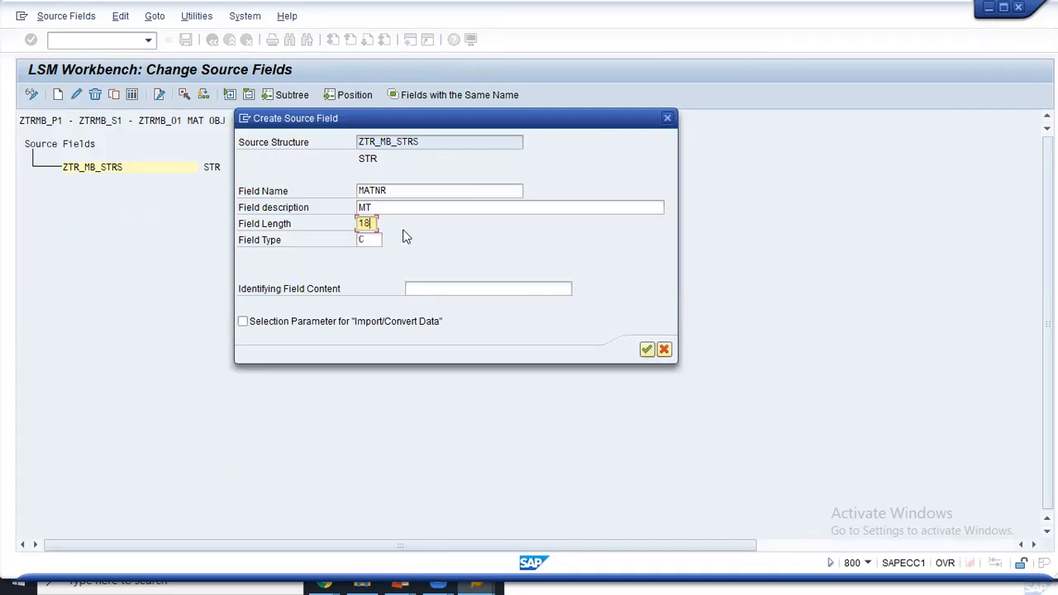
left_click(646, 349)
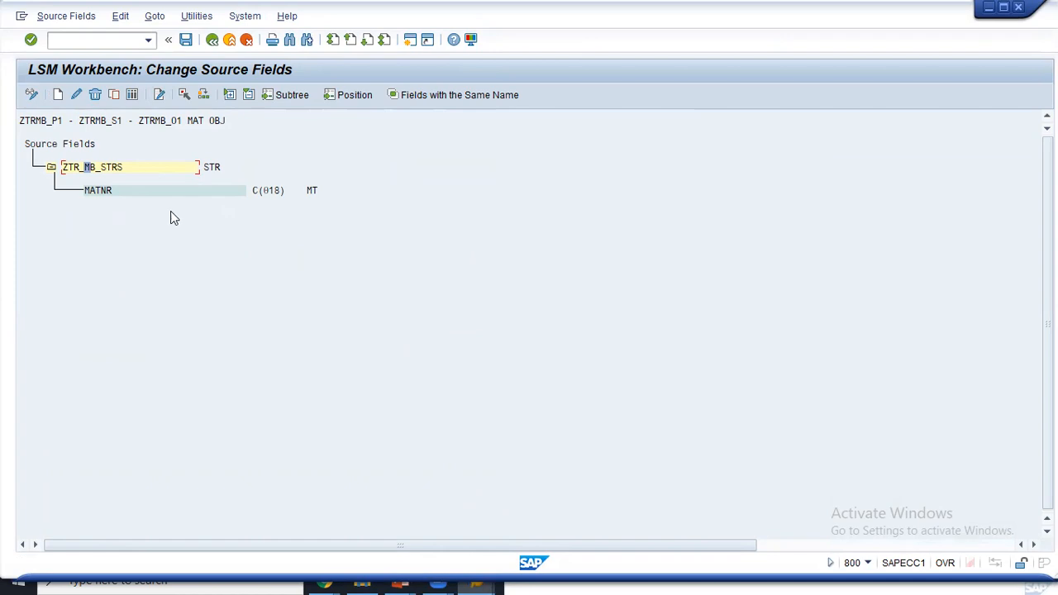
- Create source field MBRSH, character length 10, under ZTR_MB_STRS
left_click(97, 167)
left_click(58, 96)
type("MBRSH")
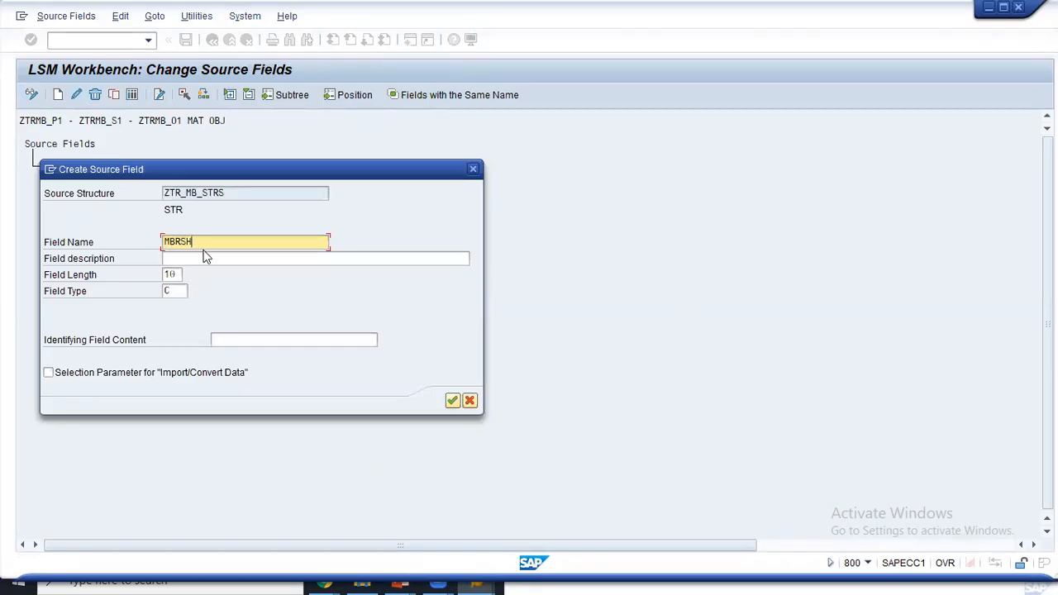
left_click(204, 257)
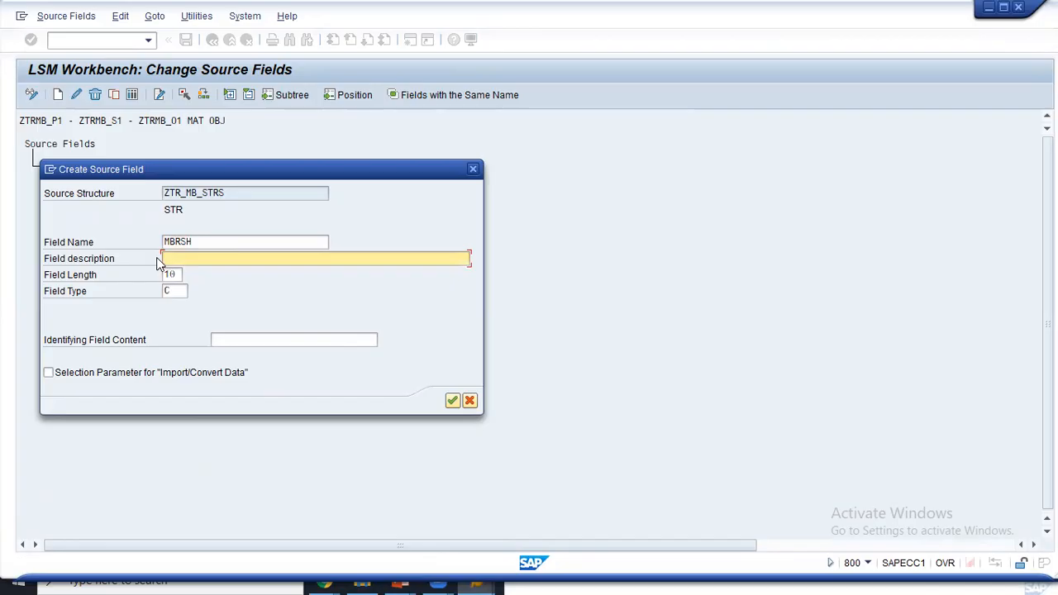
left_click(171, 273)
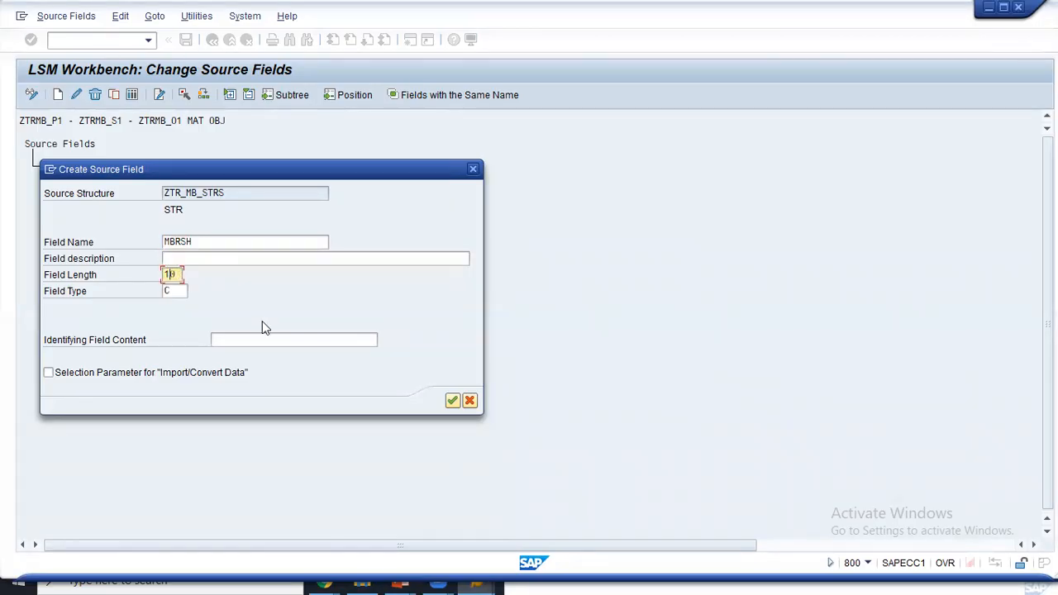
left_click(452, 401)
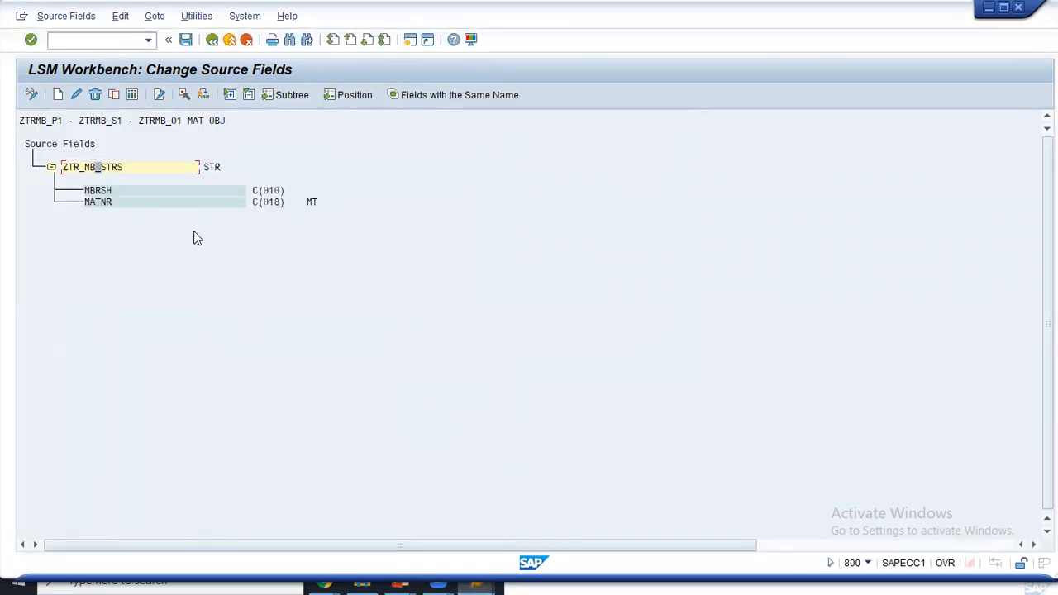
key("alt+Tab")
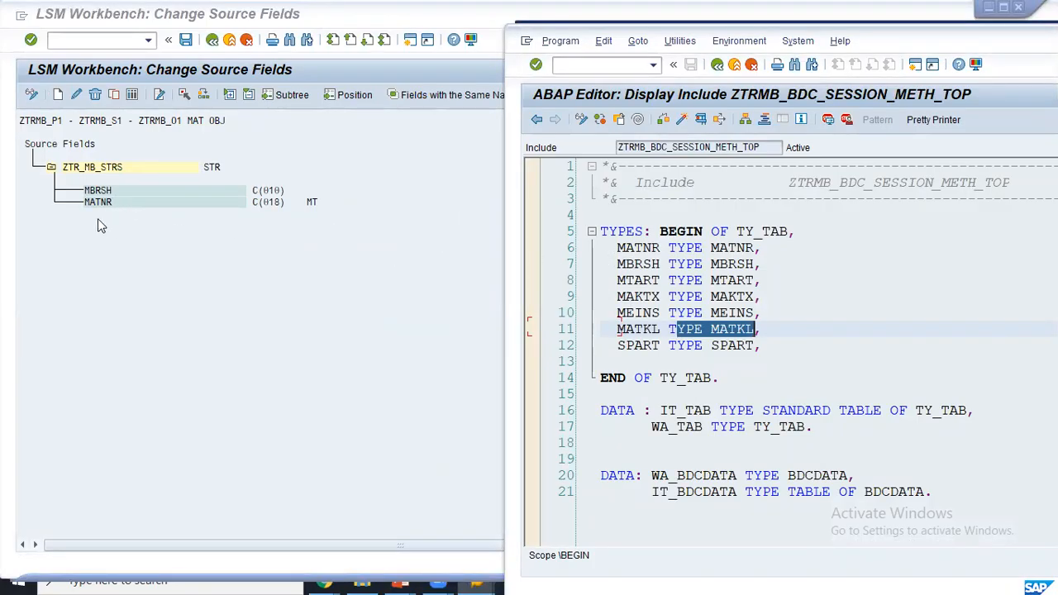
- Look up the MATNR and MBRSH data elements (MBRSH is CHAR 1), then return to source fields
double_click(735, 248)
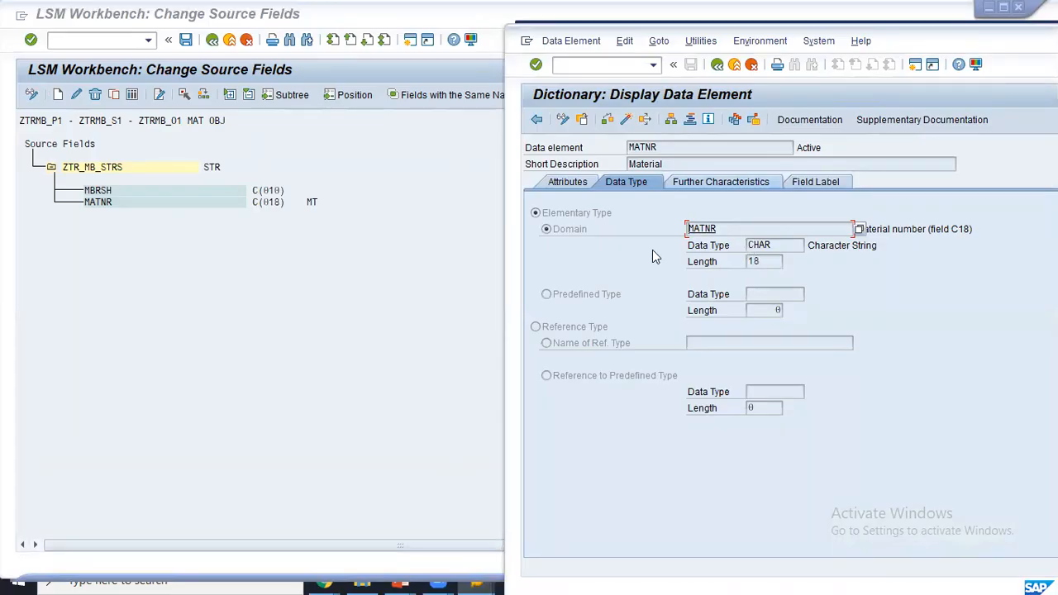
left_click(536, 119)
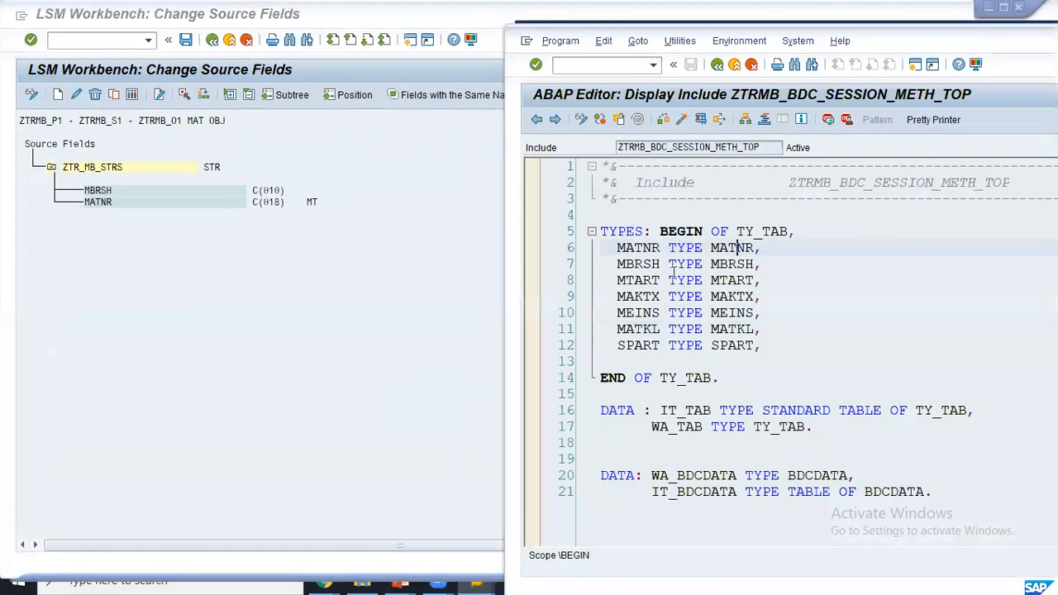
double_click(715, 265)
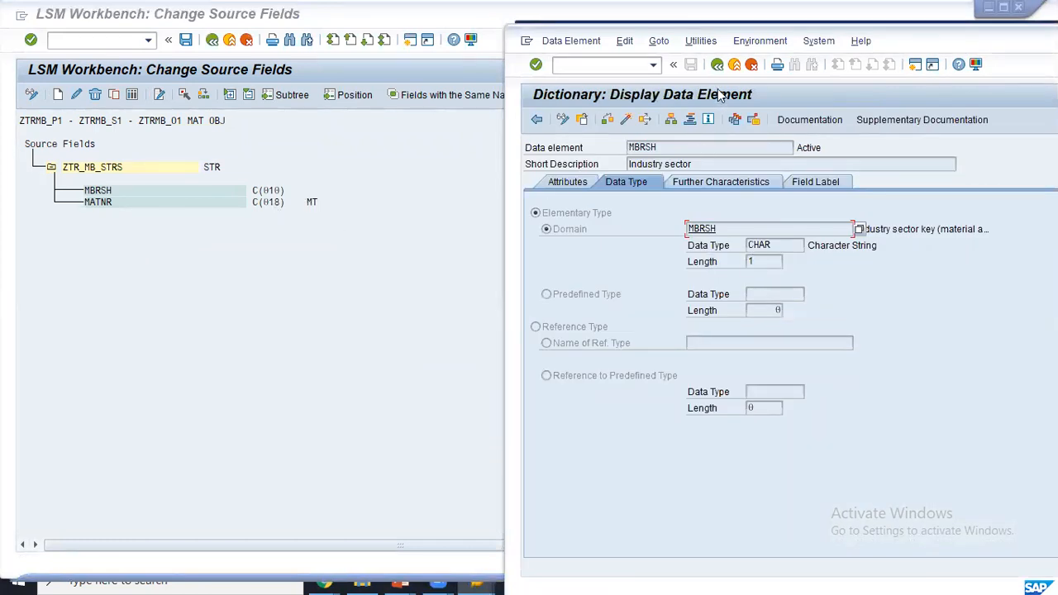
left_click(717, 64)
left_click(317, 285)
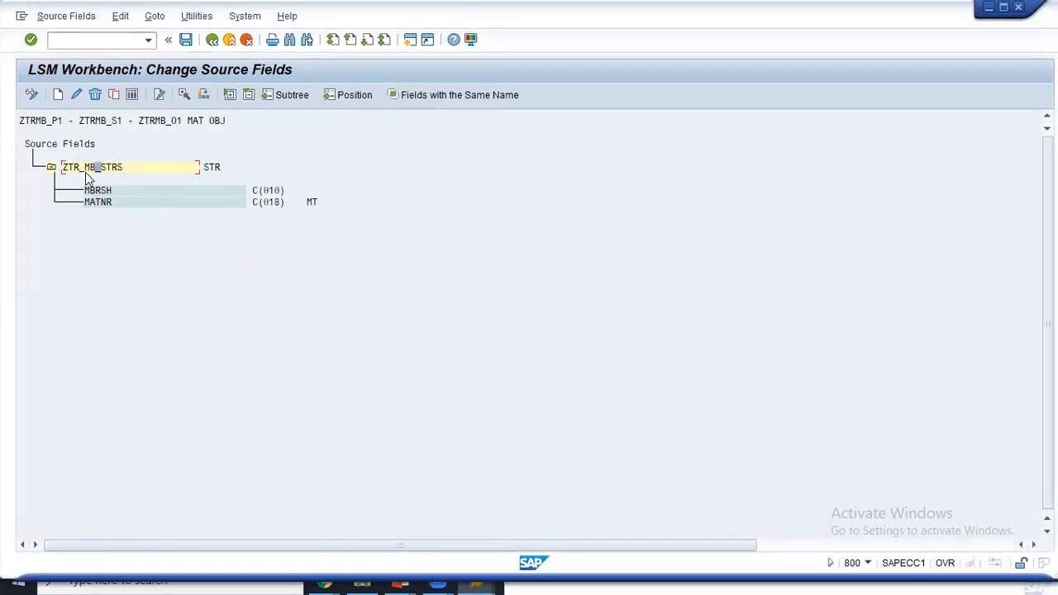
- Delete the MBRSH source field and re-confirm MATNR's settings
left_click(95, 200)
left_click(98, 190)
left_click(97, 96)
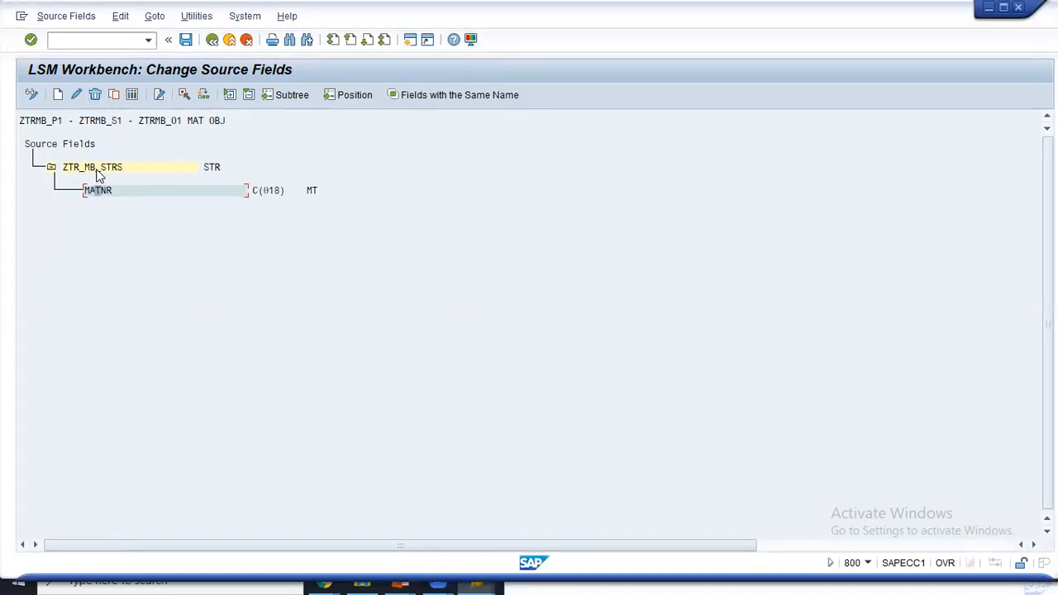
left_click(77, 97)
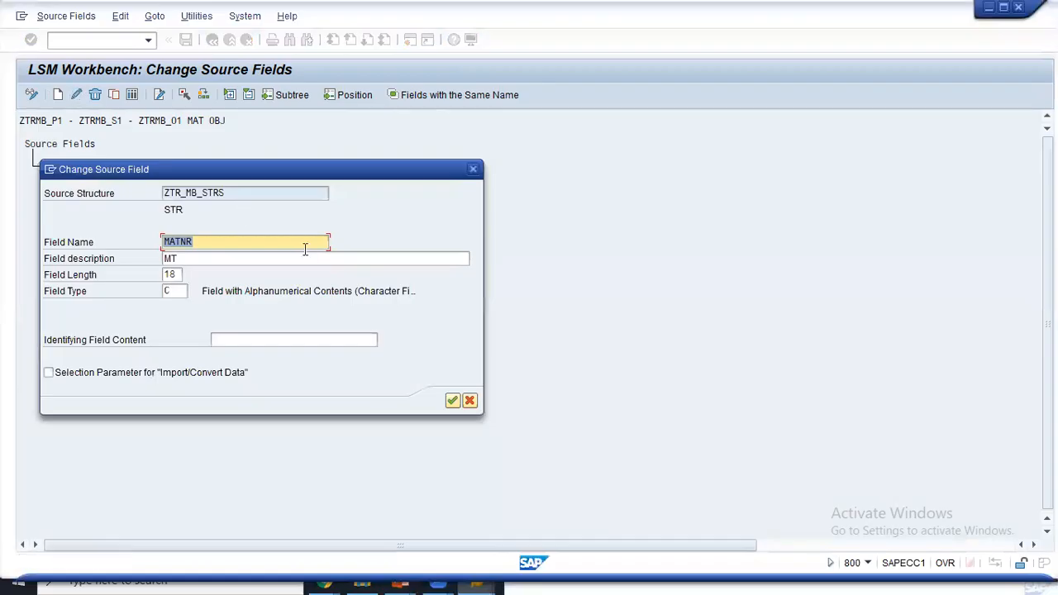
left_click(178, 275)
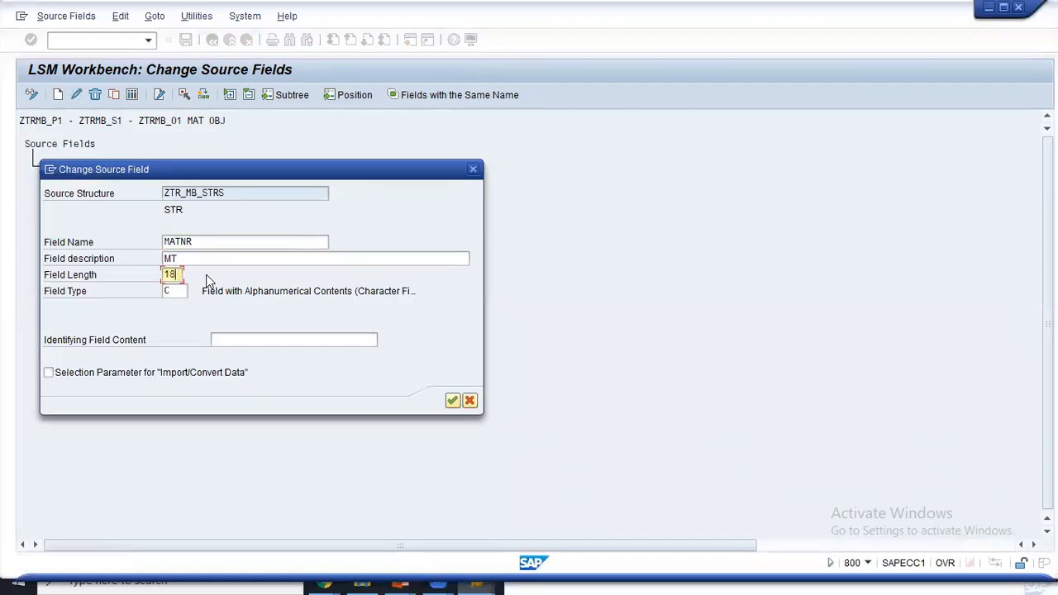
left_click(452, 400)
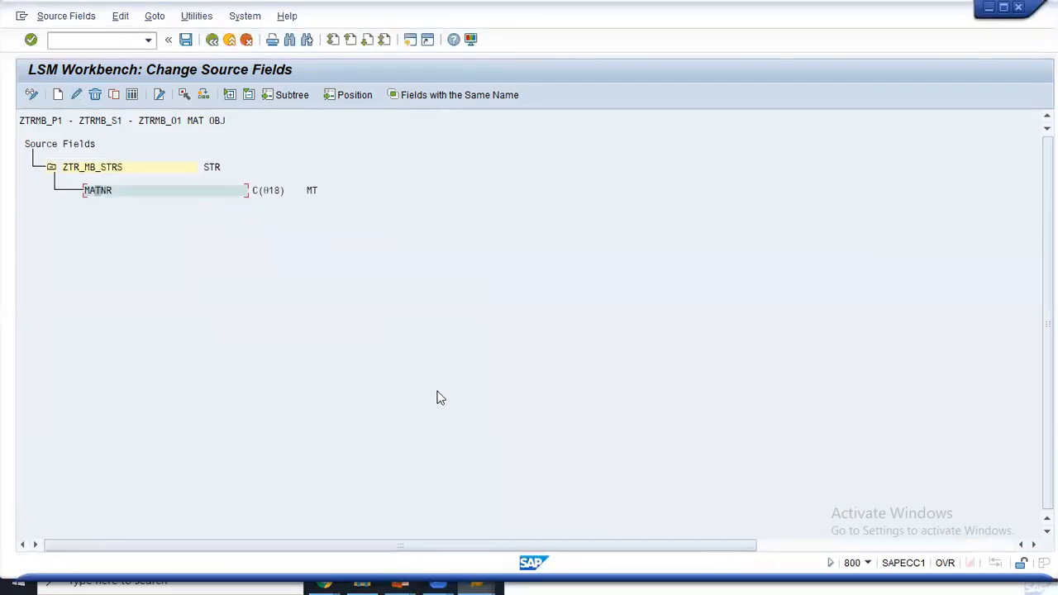
- Create a new MBRSH source field under ZTR_MB_STRS
left_click(75, 169)
left_click(96, 195)
left_click(58, 95)
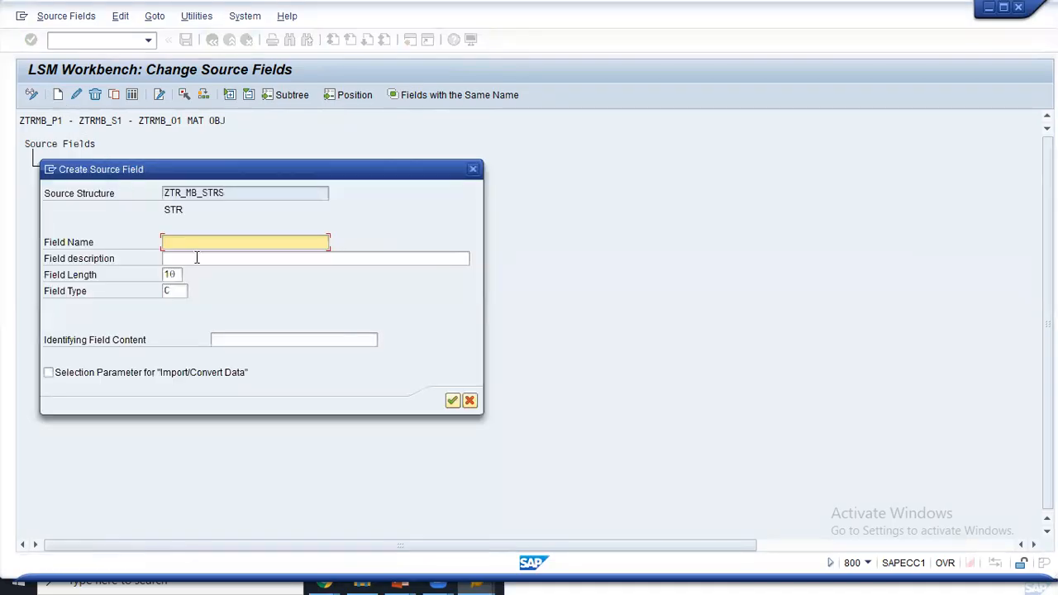
left_click(452, 400)
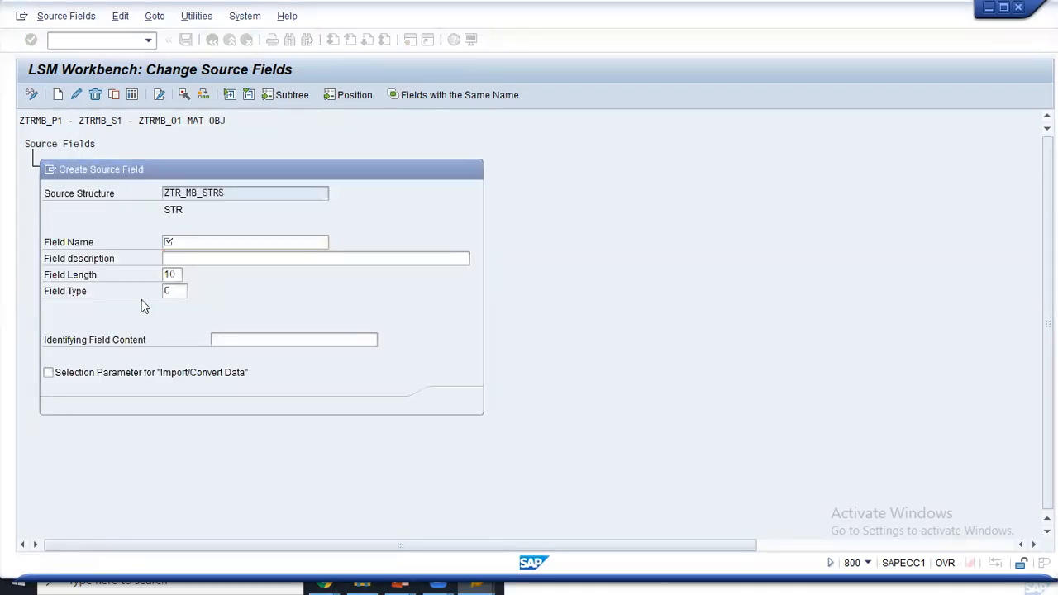
left_click(377, 359)
left_click(224, 240)
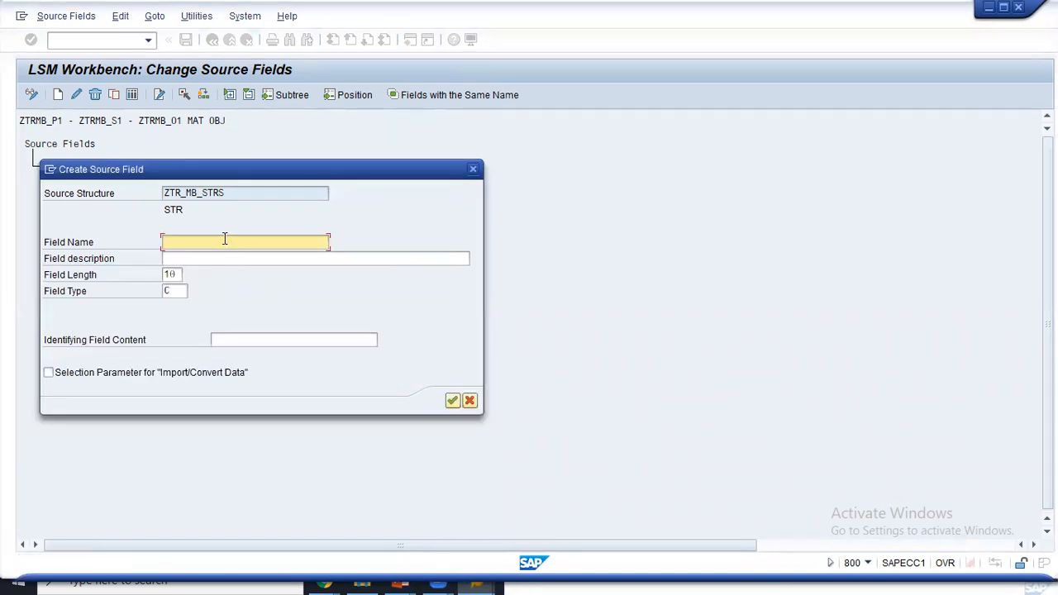
left_click(207, 256)
left_click(452, 400)
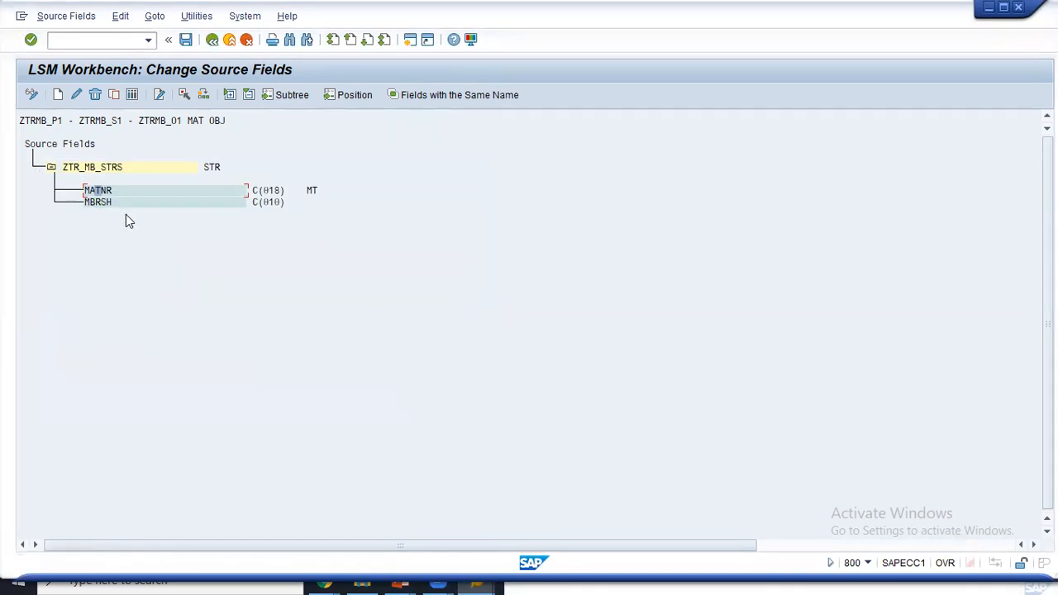
- Shorten MBRSH to length 1, delete it again, and save ZTR_MB_STRS with only MATNR
left_click(99, 204)
left_click(76, 94)
left_click(174, 275)
key("BackSpace")
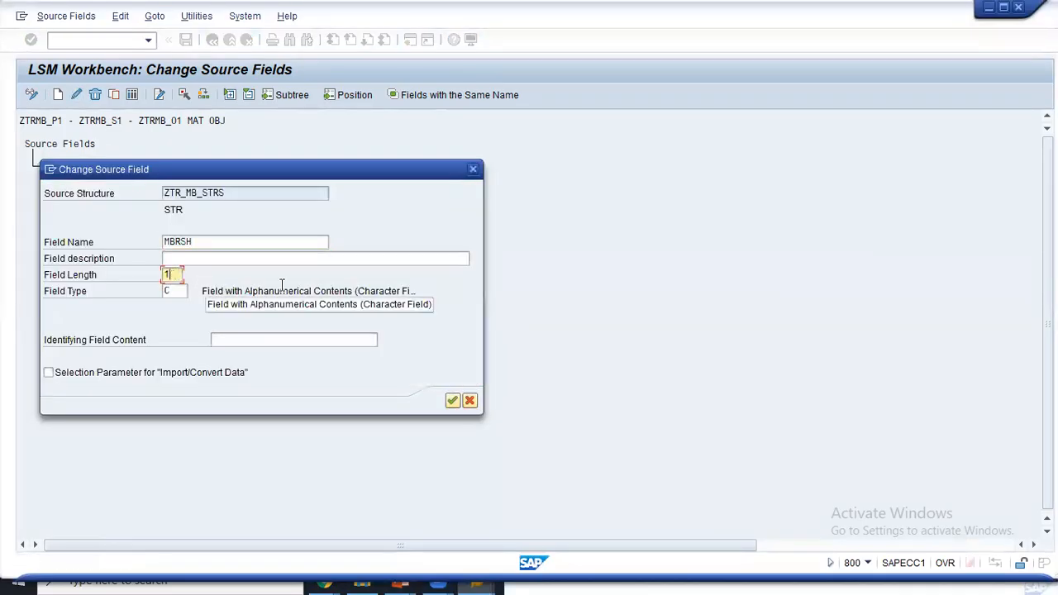
key("Return")
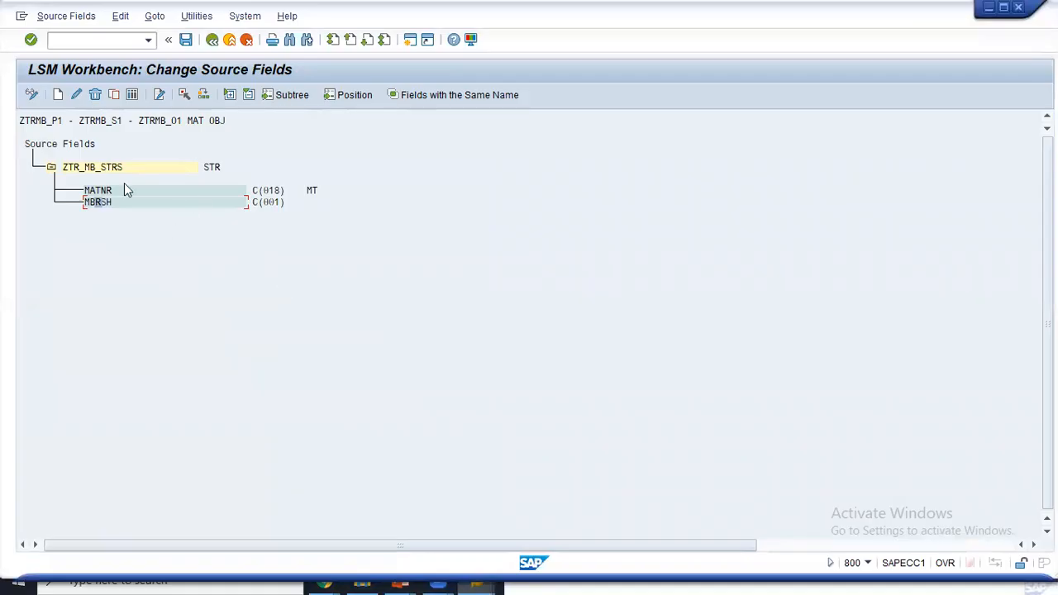
left_click(95, 95)
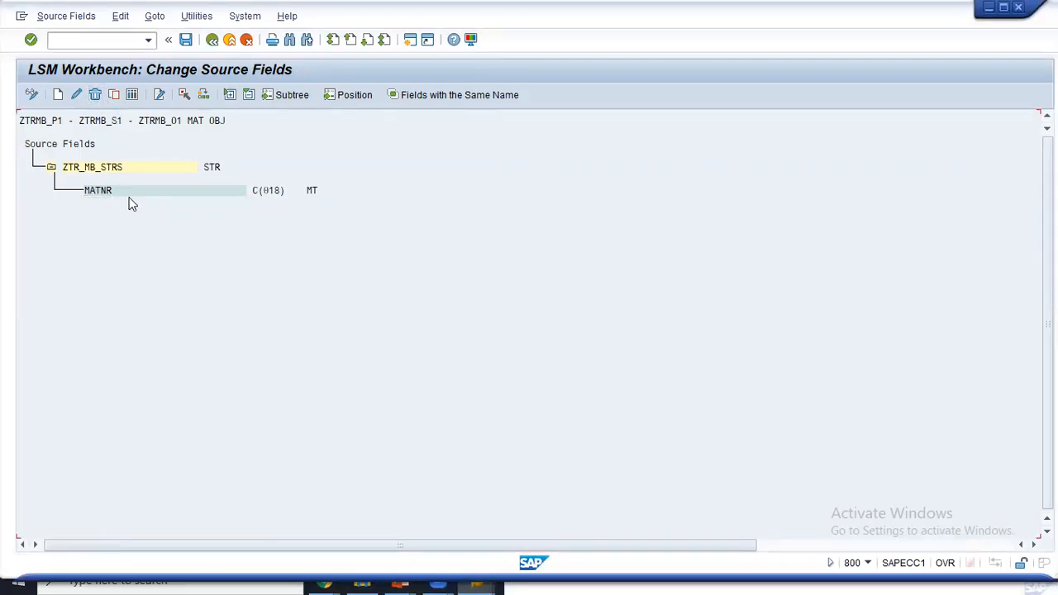
key("alt+Tab")
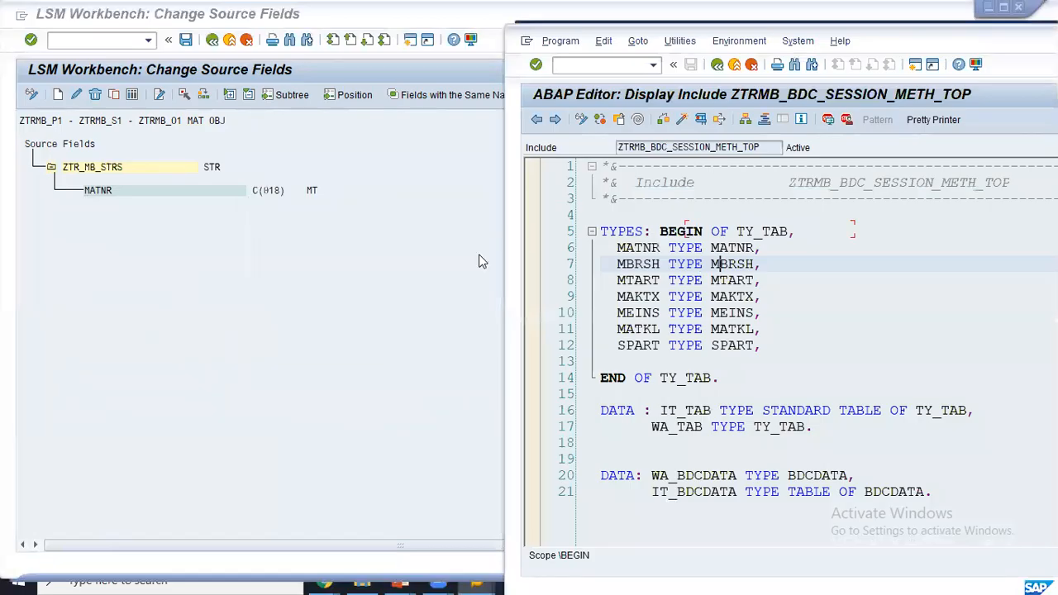
left_click(95, 229)
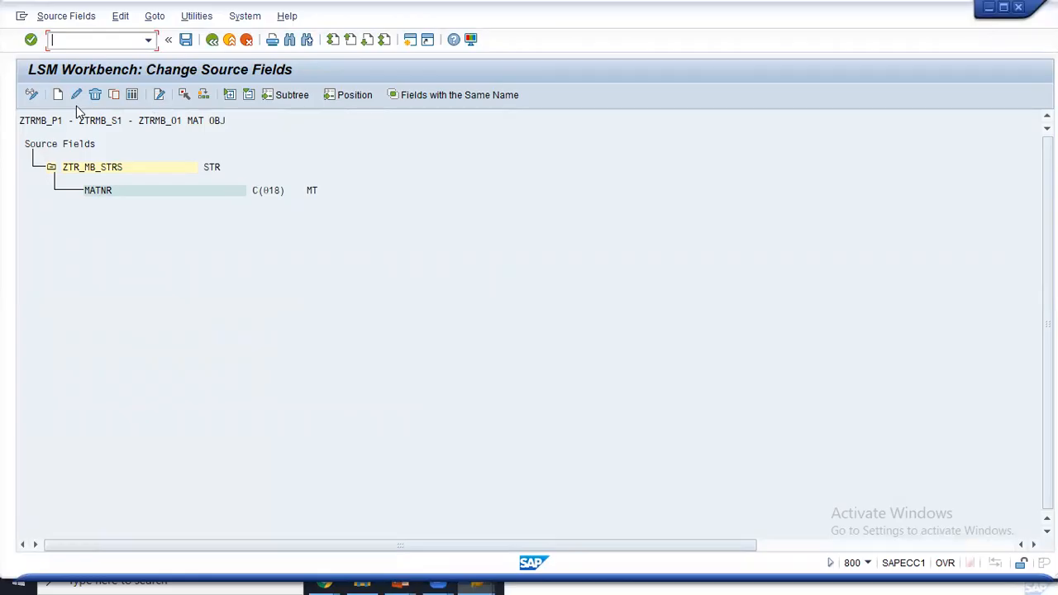
left_click(96, 168)
left_click(186, 42)
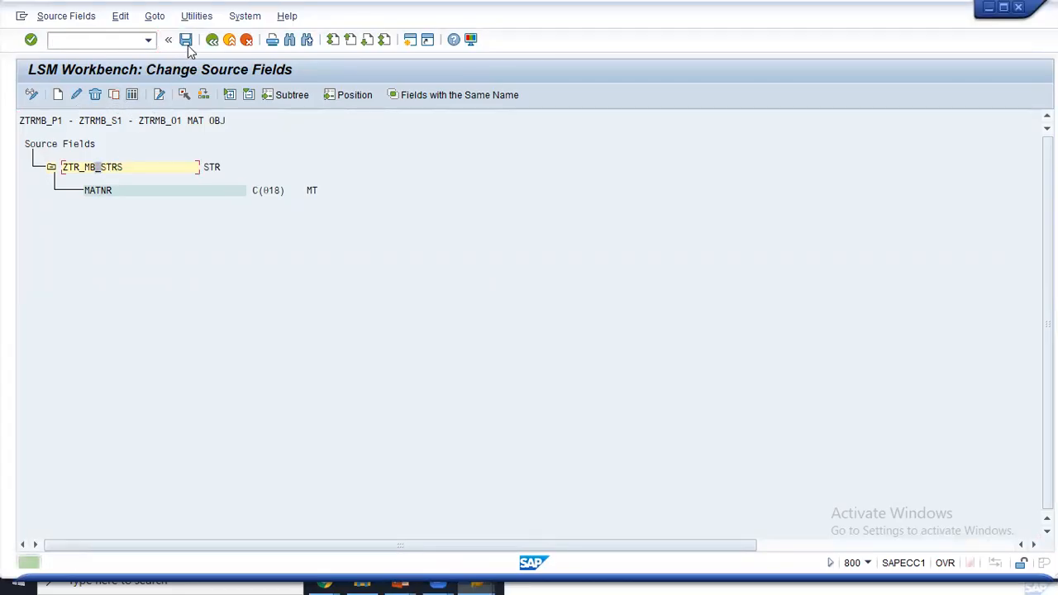
- Switch the source fields to table editing and clear MATNR's MT description
left_click(132, 96)
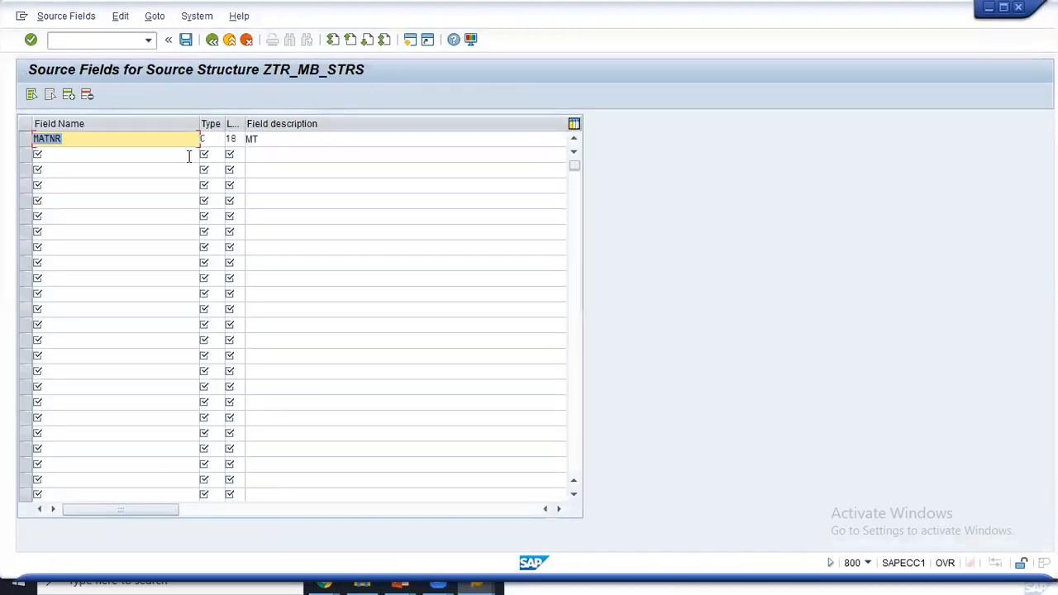
left_click(270, 139)
key("BackSpace")
key("BackSpace")
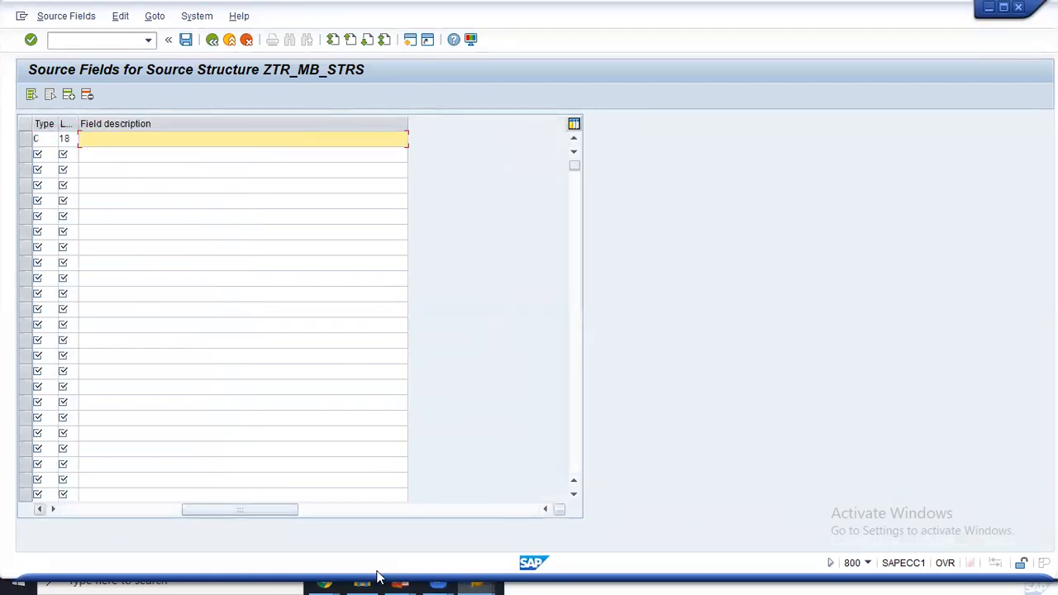
left_click_drag(236, 510, 99, 510)
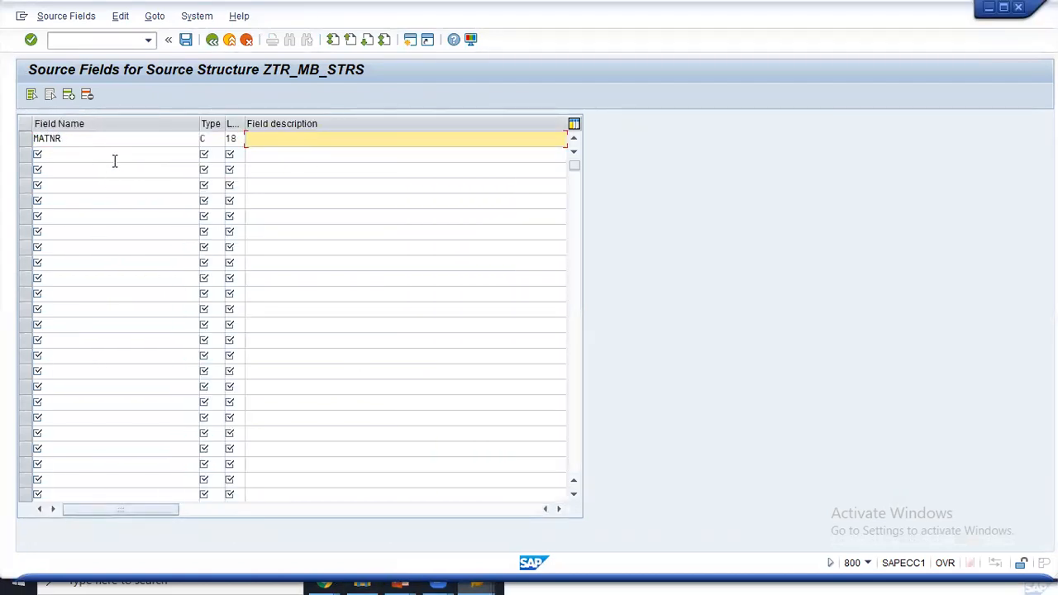
key("alt+Tab")
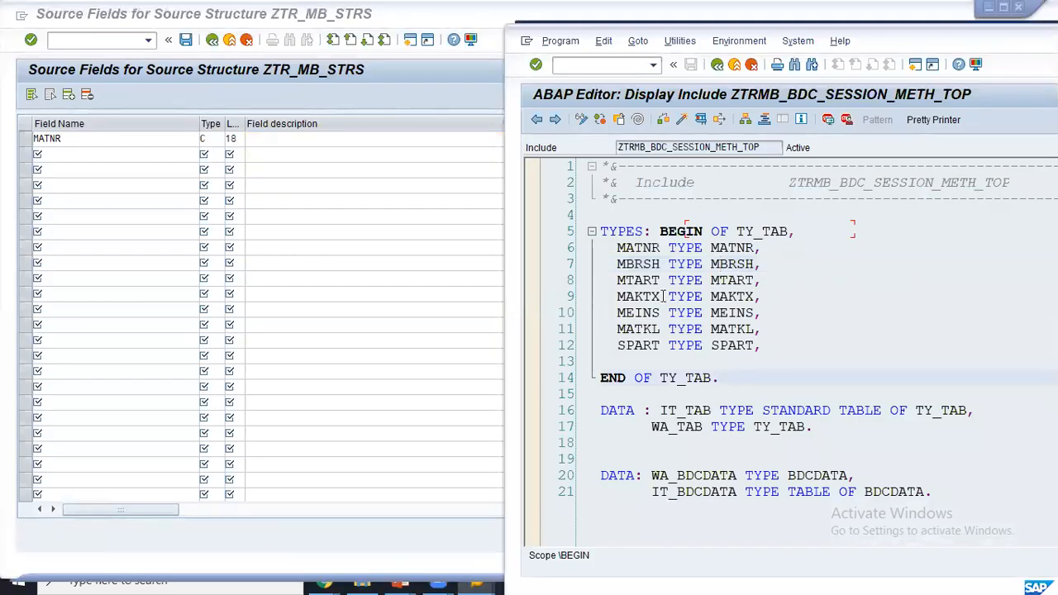
key("alt+Tab")
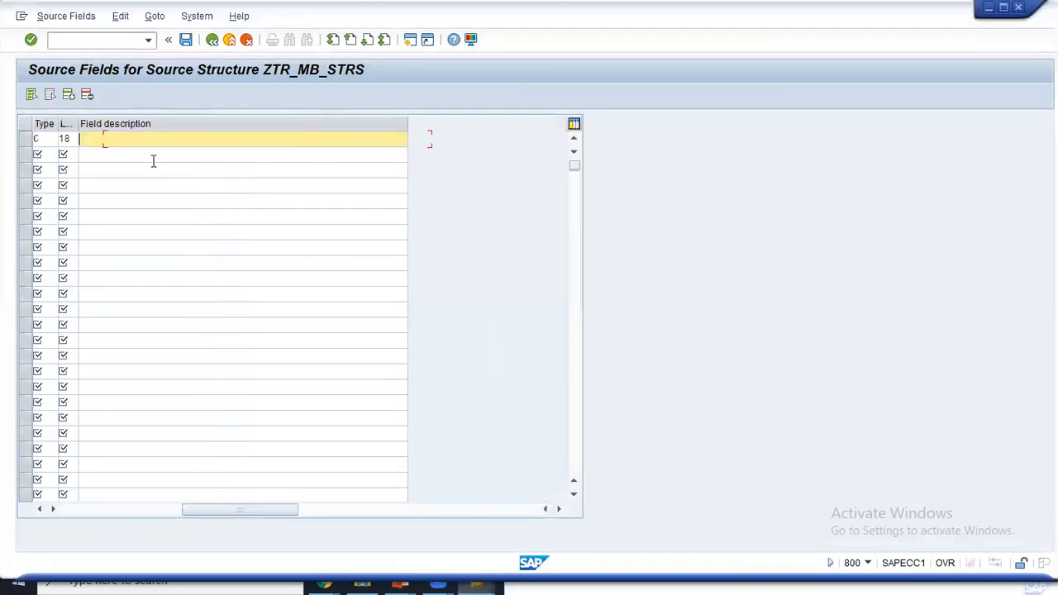
left_click_drag(235, 511, 96, 513)
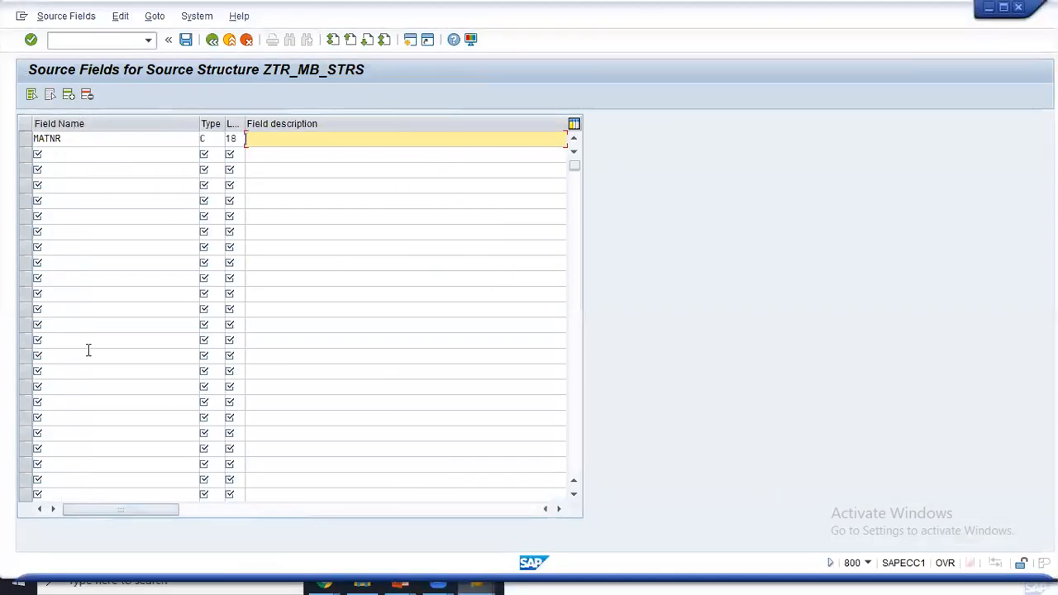
- Enter field names MBRSH, MTART and MEINS in table rows 2–4
left_click(108, 156)
type("mb")
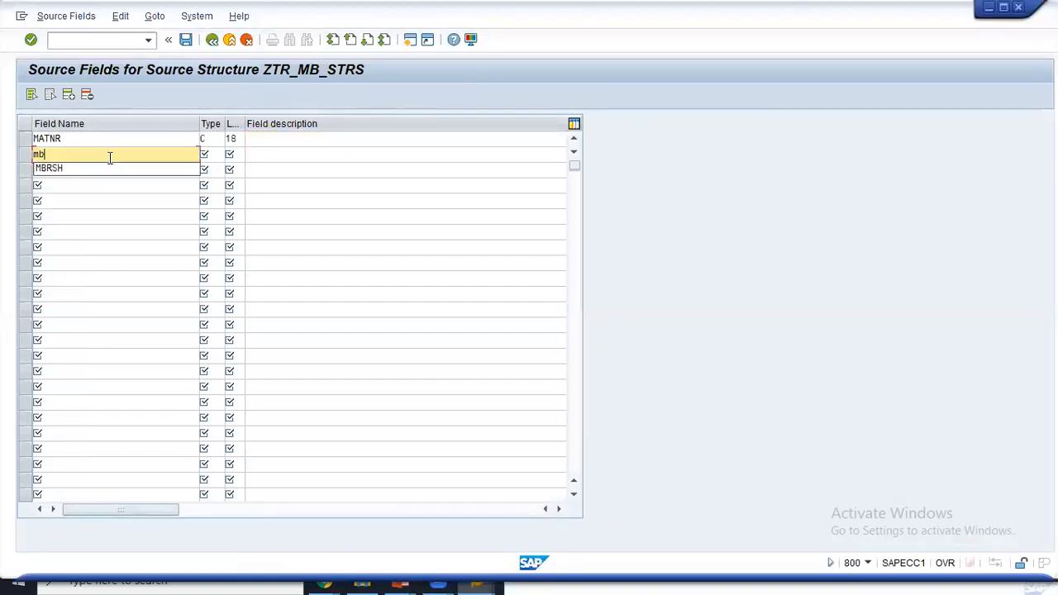
key("Down")
key("Return")
key("Down")
type("mt")
key("Down")
key("Return")
key("Down")
type("me")
key("Down")
key("Return")
key("Down")
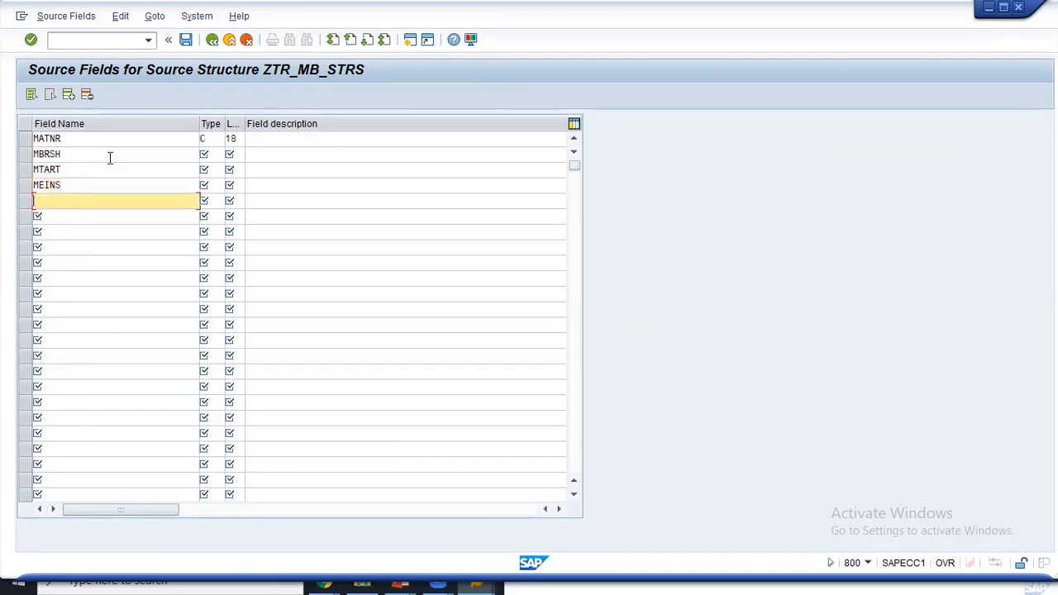
key("Up")
key("Return")
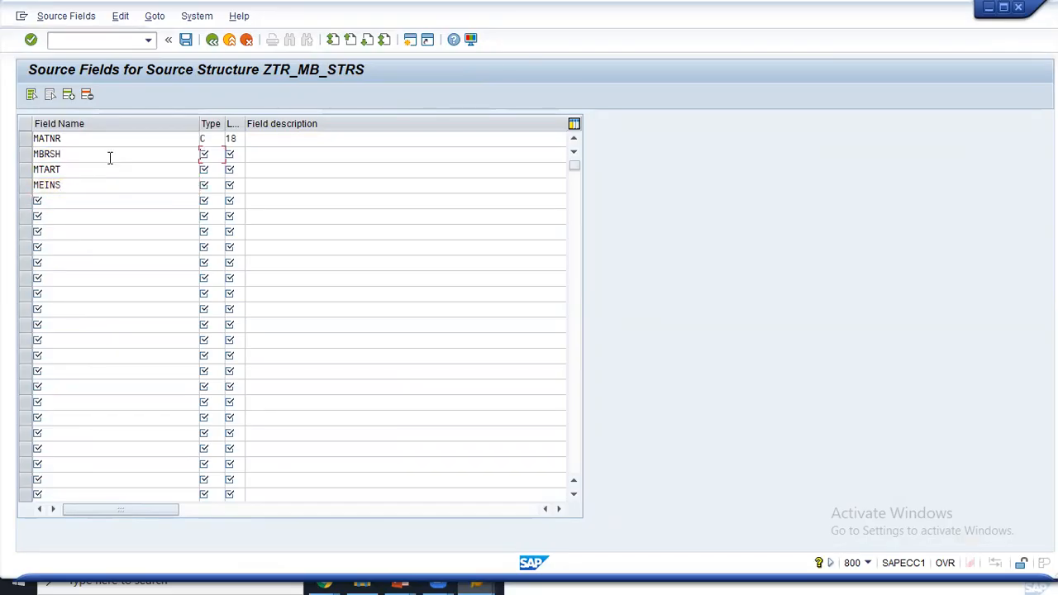
- Set MBRSH to type C length 1 and MTART to type C length 4
type("C")
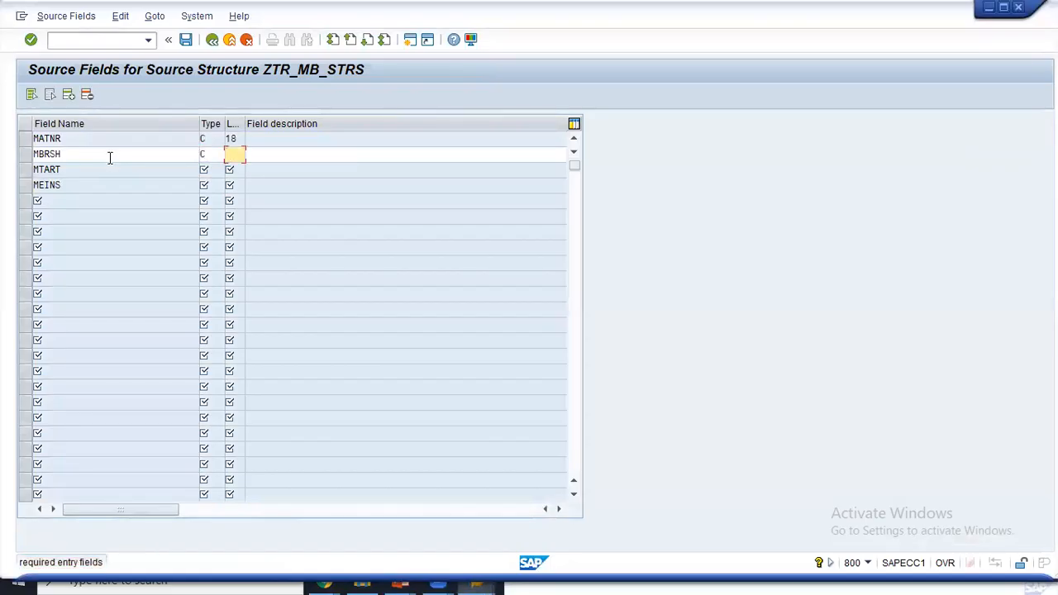
type("1")
key("Tab")
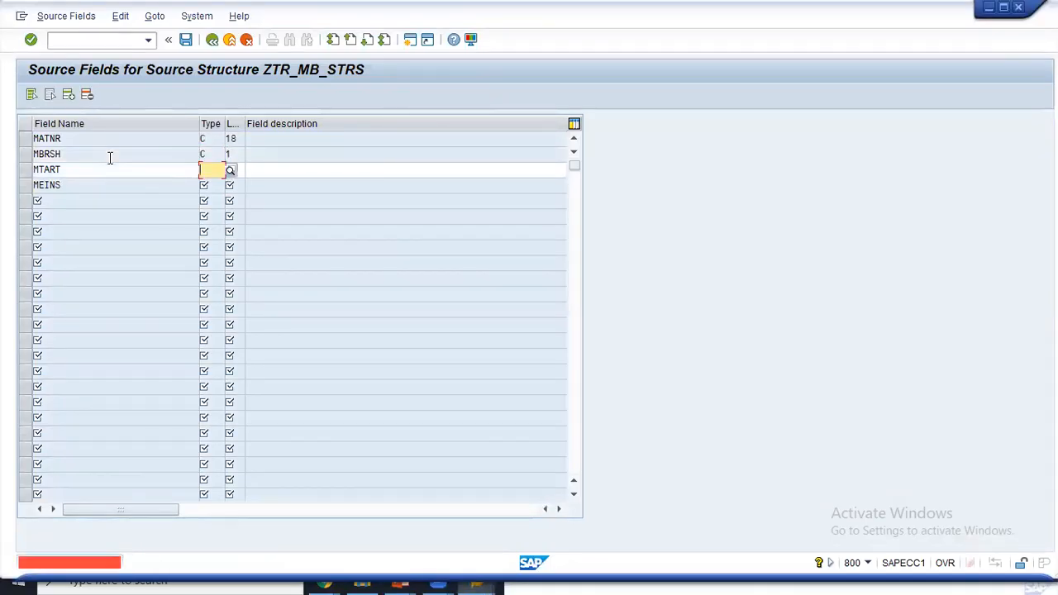
type("c")
key("Tab")
type("4")
key("Tab")
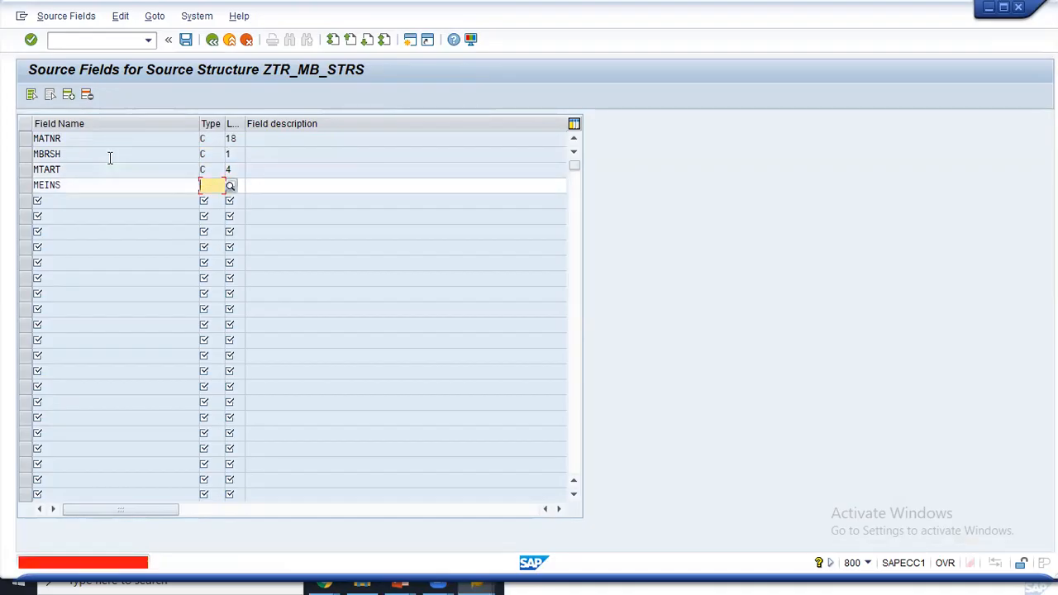
key("shift+Tab")
- Replace row 4 with MAKTX, type C length 40, and validate the entries
type("mat")
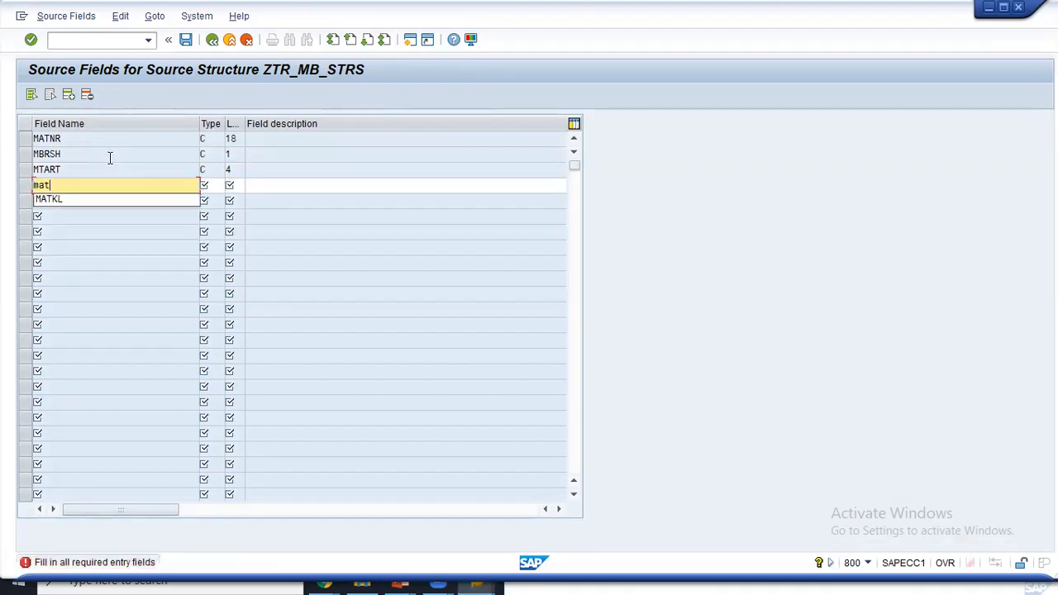
key("BackSpace")
key("Down")
key("Down")
key("Return")
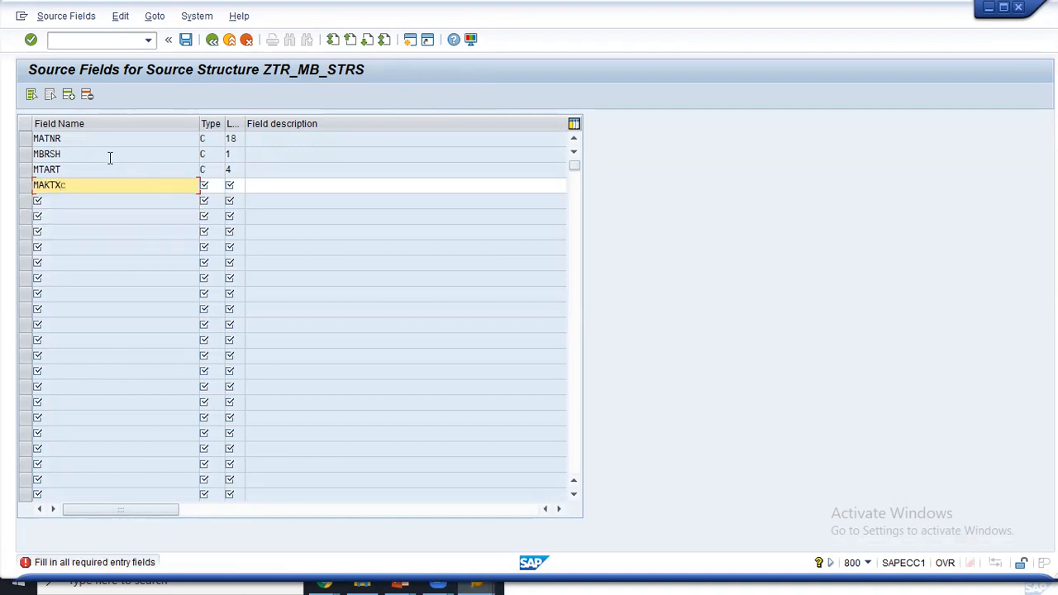
key("BackSpace")
key("Tab")
type("c")
key("Tab")
type("40")
key("Return")
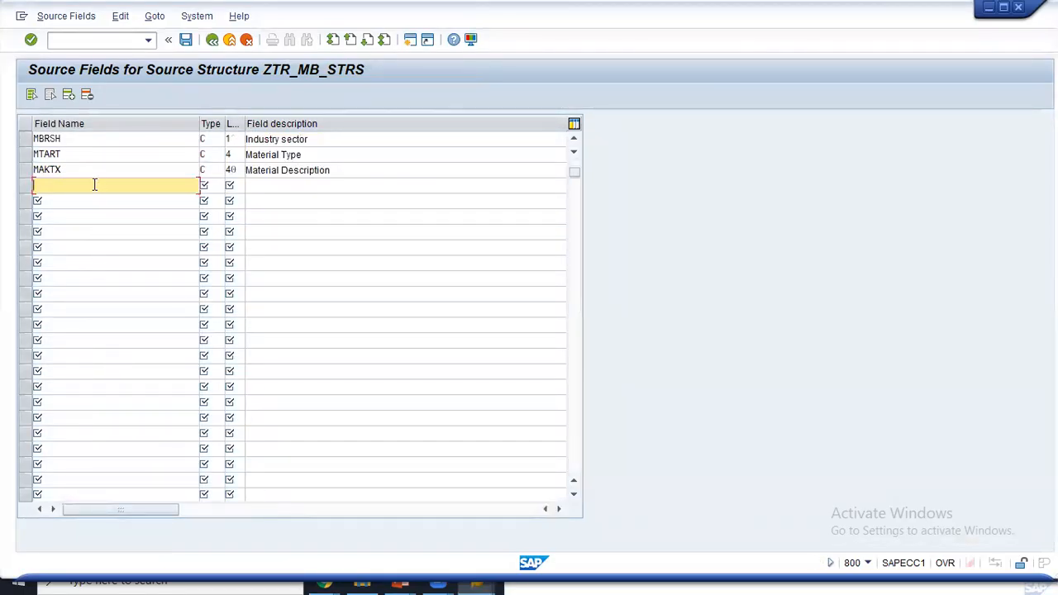
- Enter MEINS, MATKL and SPART as field names in the next three source field rows
type("me")
key("Down")
key("Return")
key("Down")
type("ma")
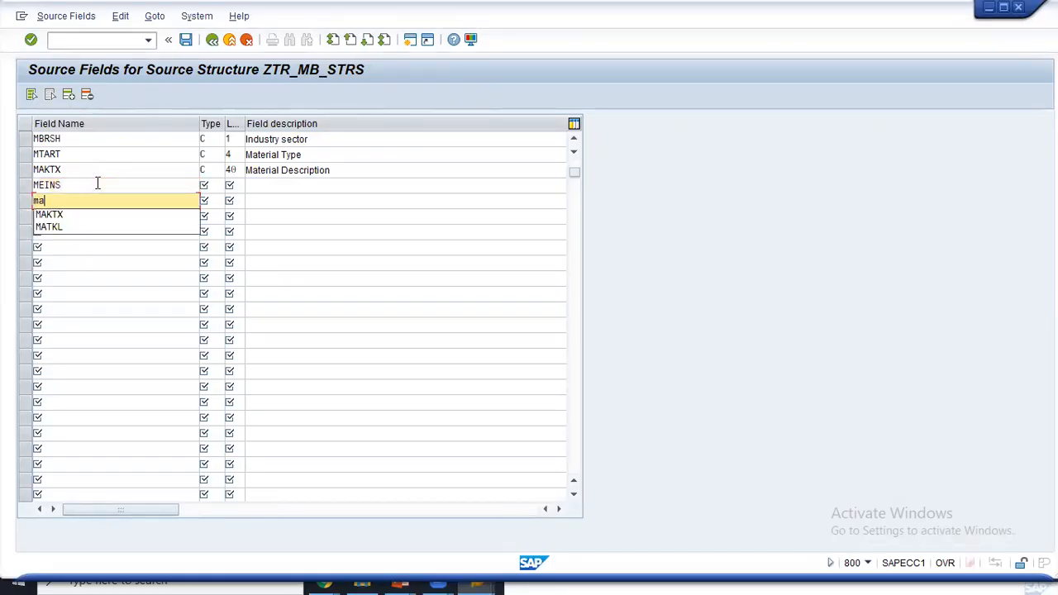
key("Down")
key("Down")
key("Return")
key("Down")
type("s")
key("Down")
key("Return")
- Give MEINS type C with length 4
key("Tab")
key("Up")
key("Up")
type("c")
key("Tab")
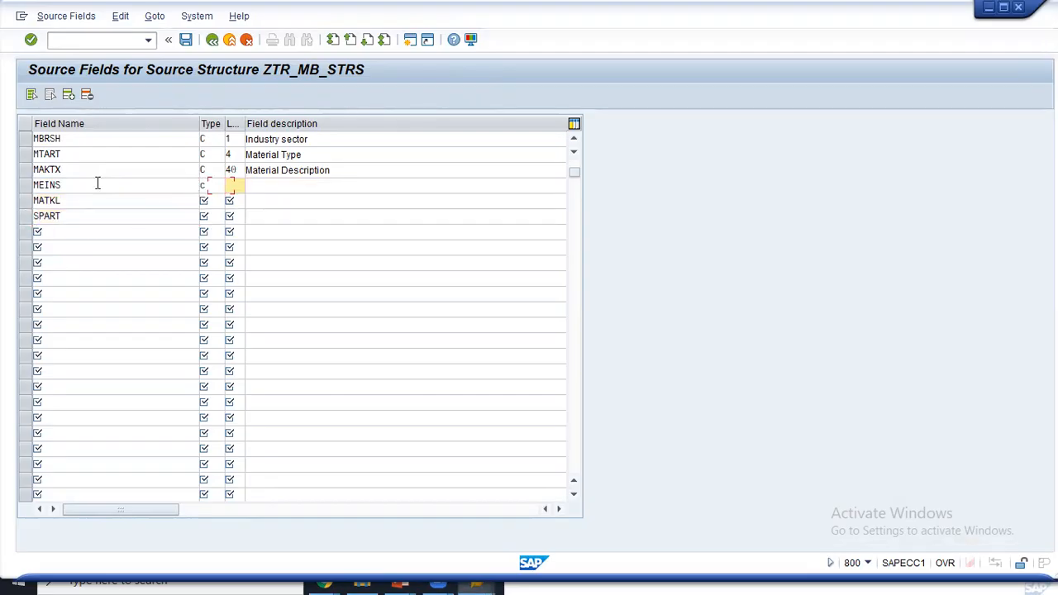
type("4")
key("Tab")
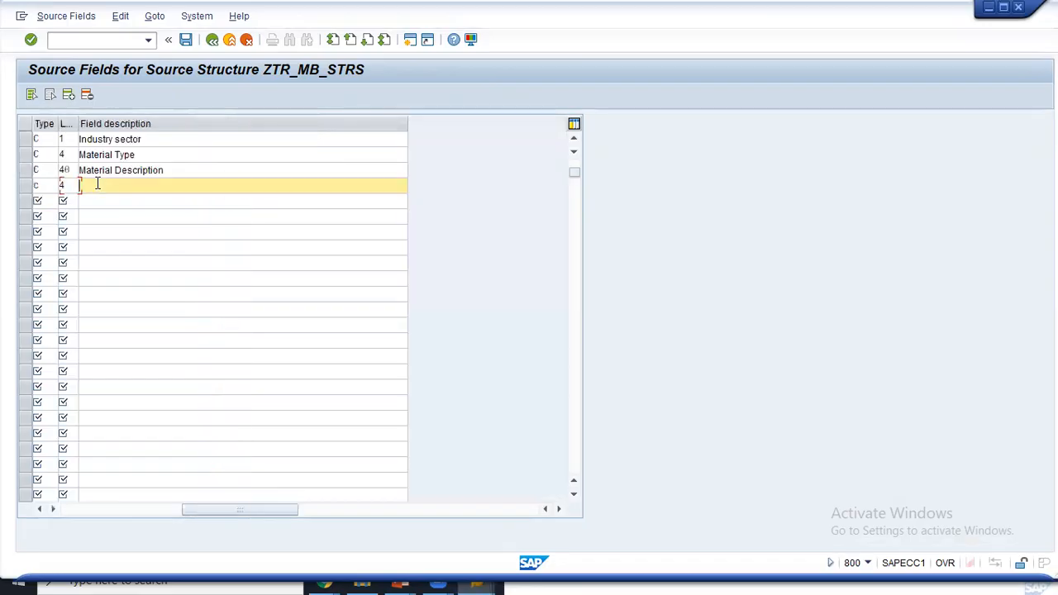
key("Return")
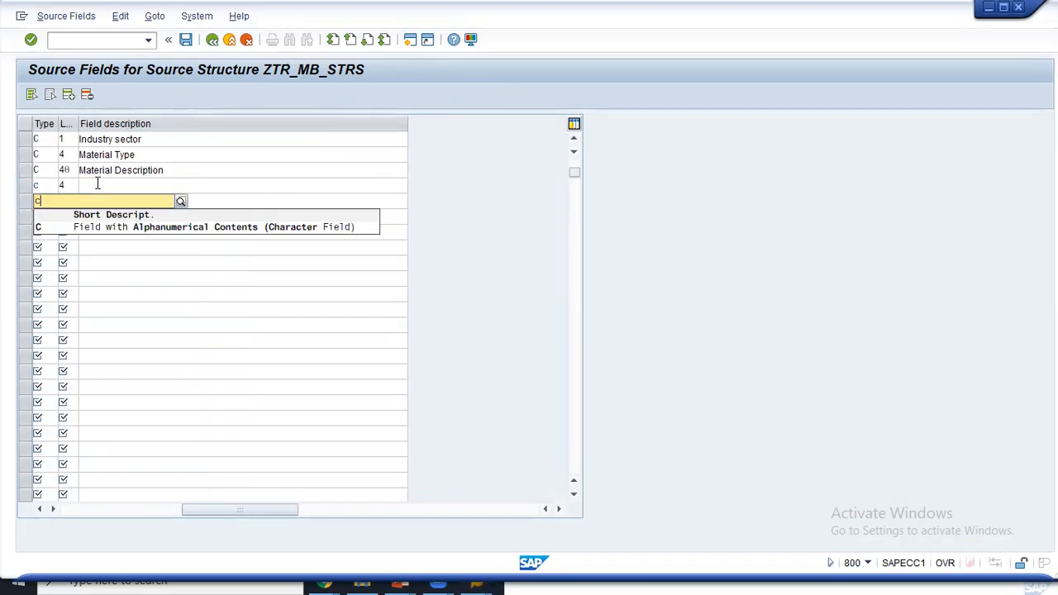
- Set MATKL's length to 9, clearing the provisional type entered for SPART
key("shift+Tab")
key("Down")
key("Tab")
type("c")
key("F4")
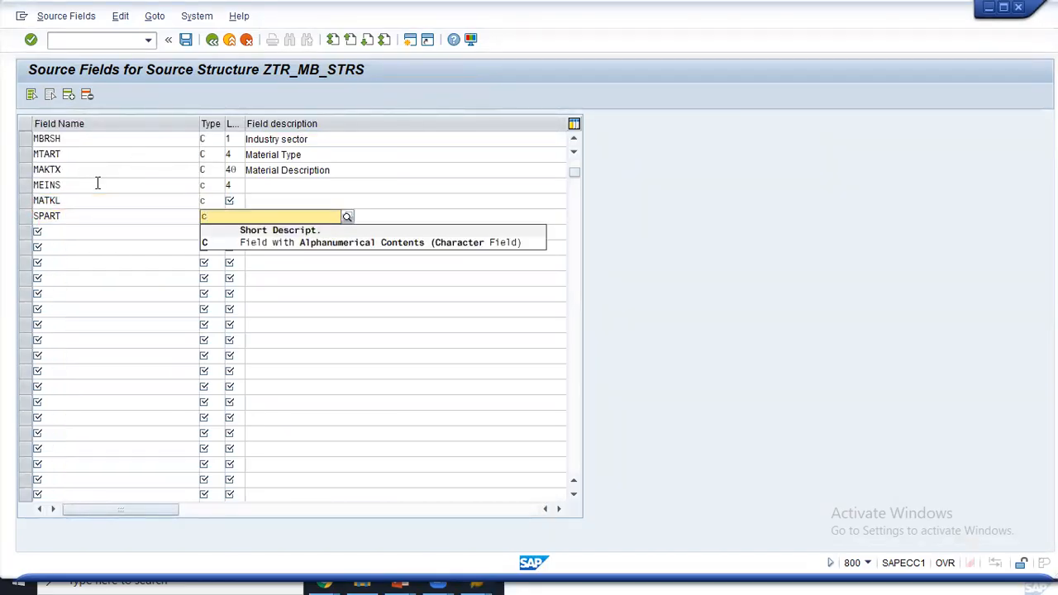
key("BackSpace")
key("shift+Tab")
key("Tab")
key("Tab")
key("Up")
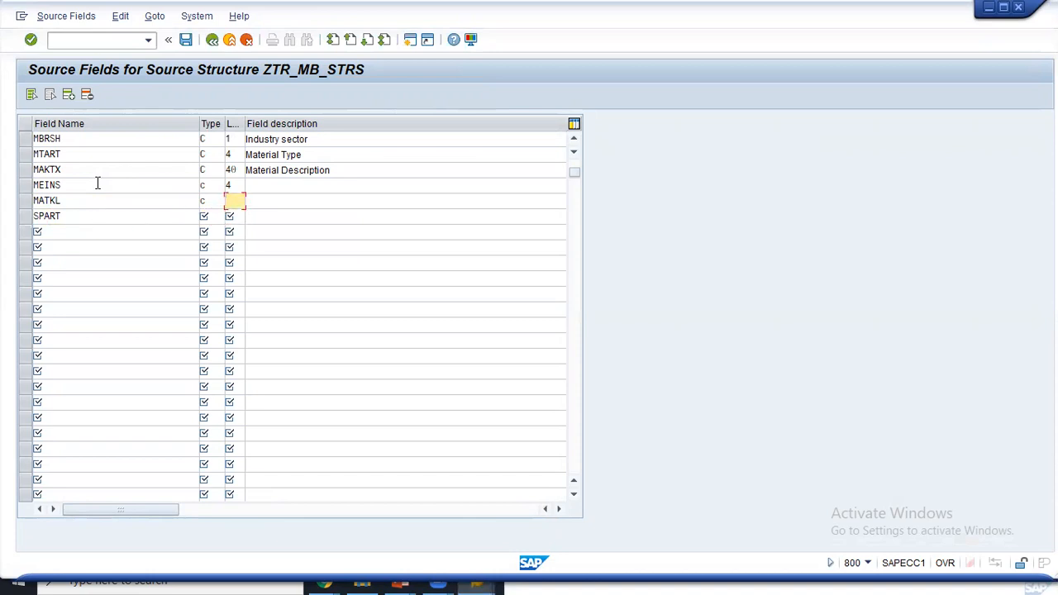
type("9")
key("Down")
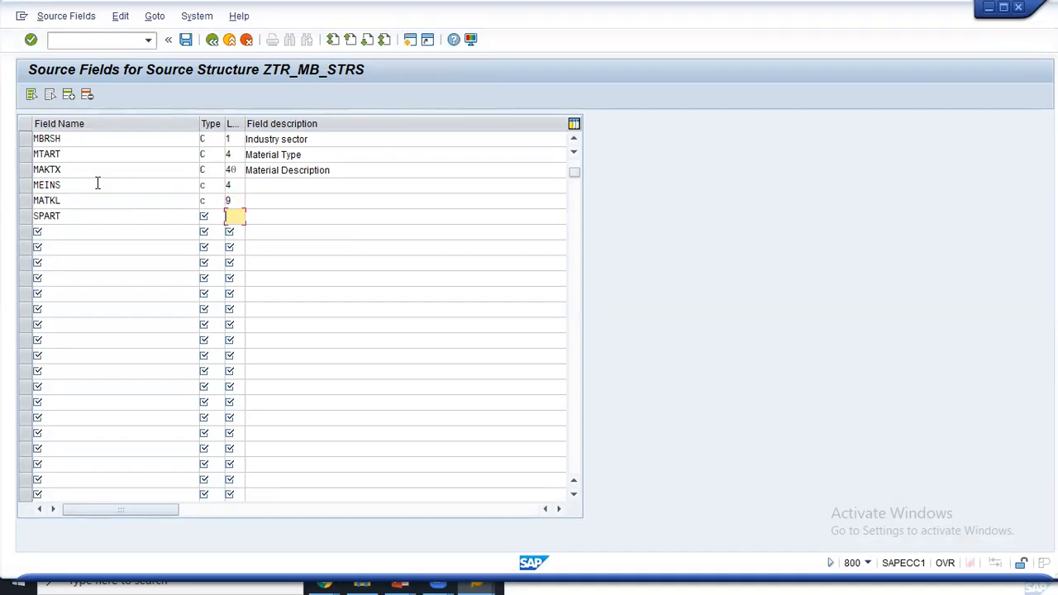
- Check the SPART data element length, then give SPART type C and validate the rows
key("alt+Tab")
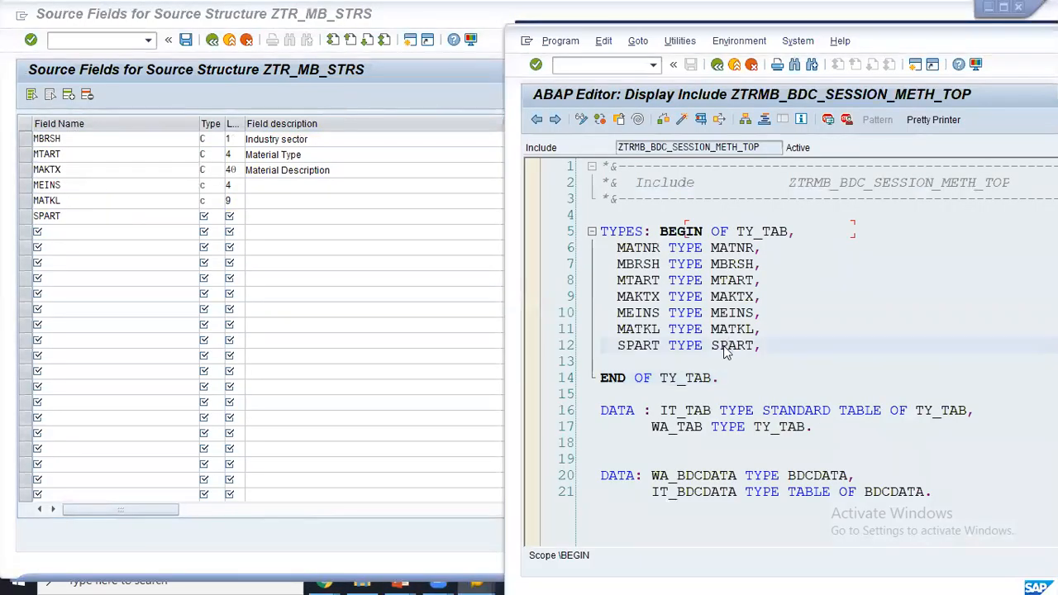
double_click(722, 347)
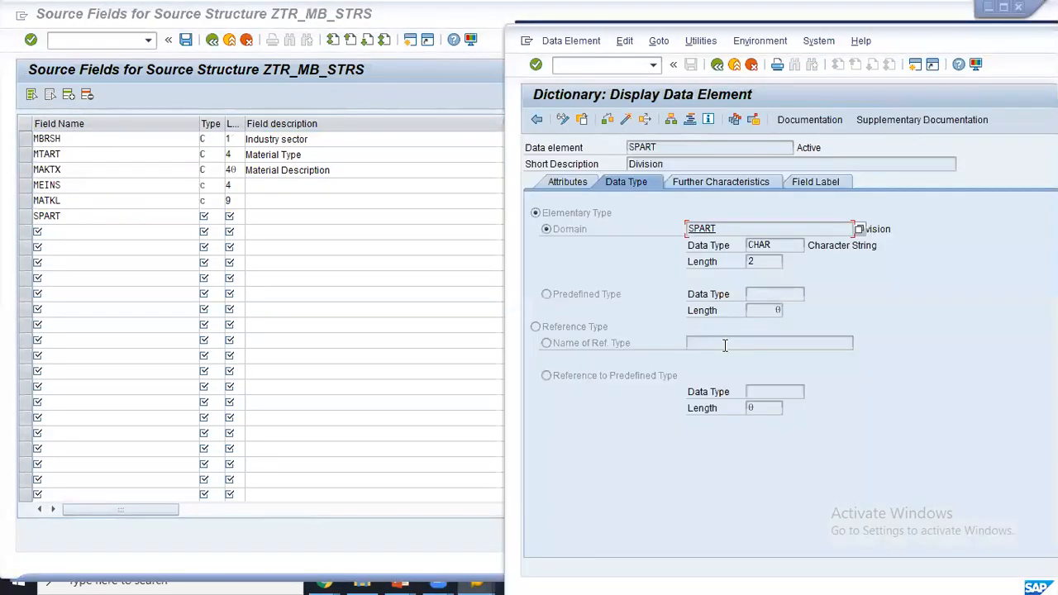
left_click(236, 216)
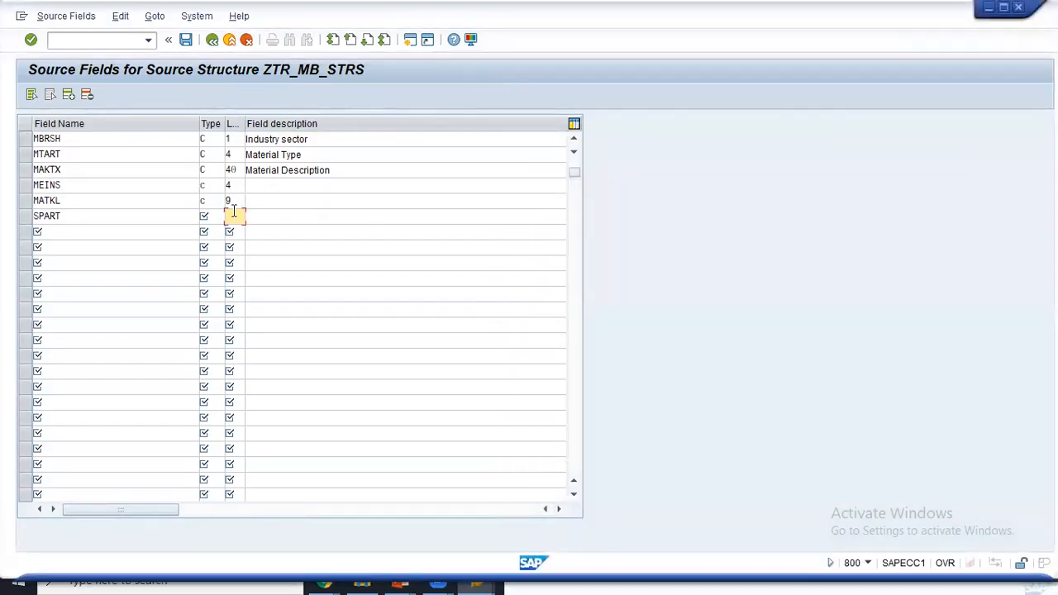
left_click(210, 216)
type("c")
key("Return")
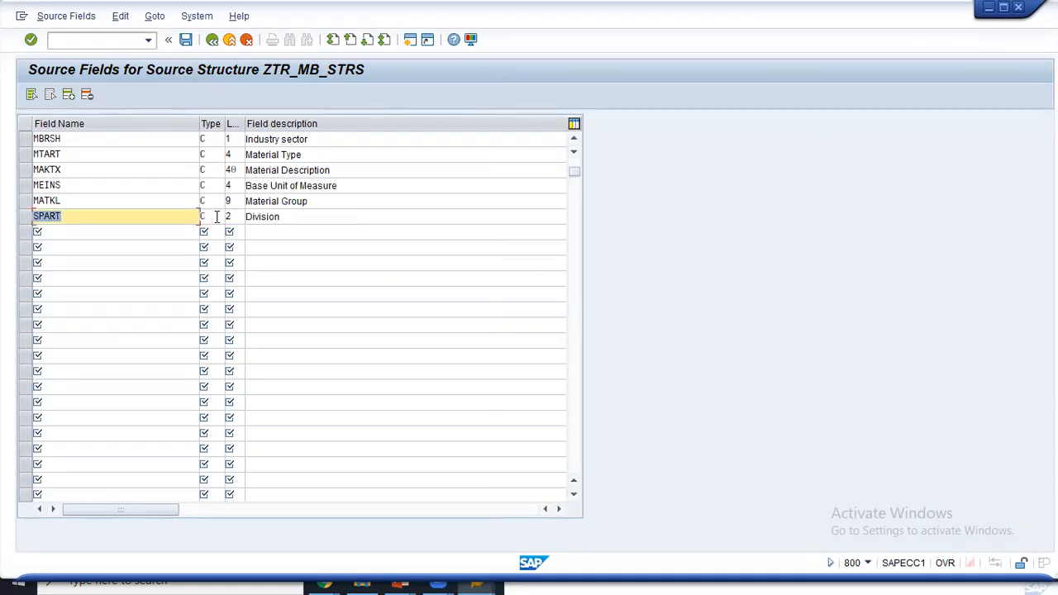
- Save the ZTR_MB_STRS source fields and return to the source fields window
left_click(82, 222)
left_click(185, 42)
key("alt+Tab")
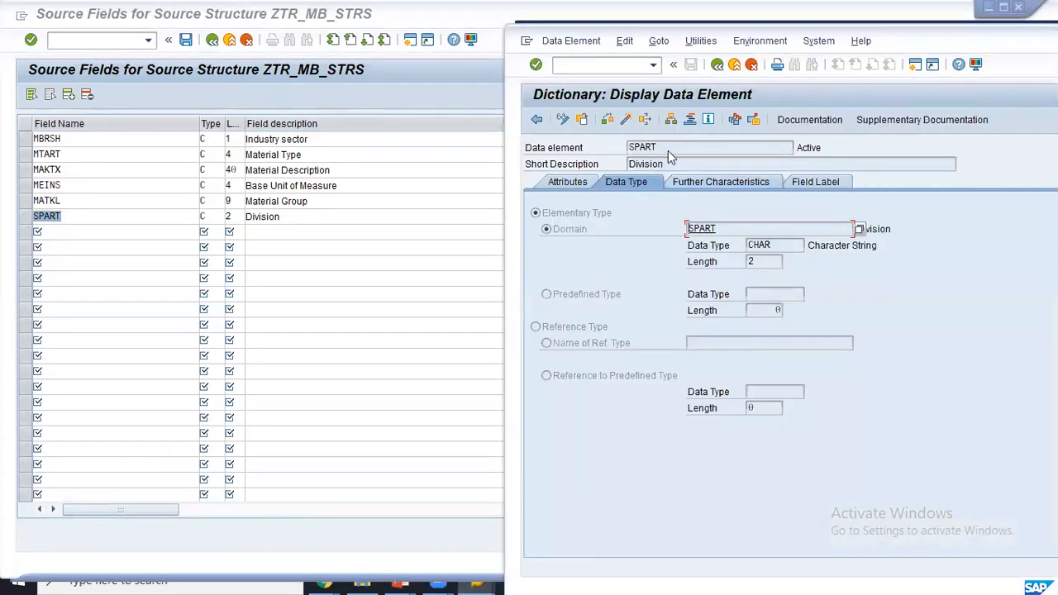
left_click(718, 66)
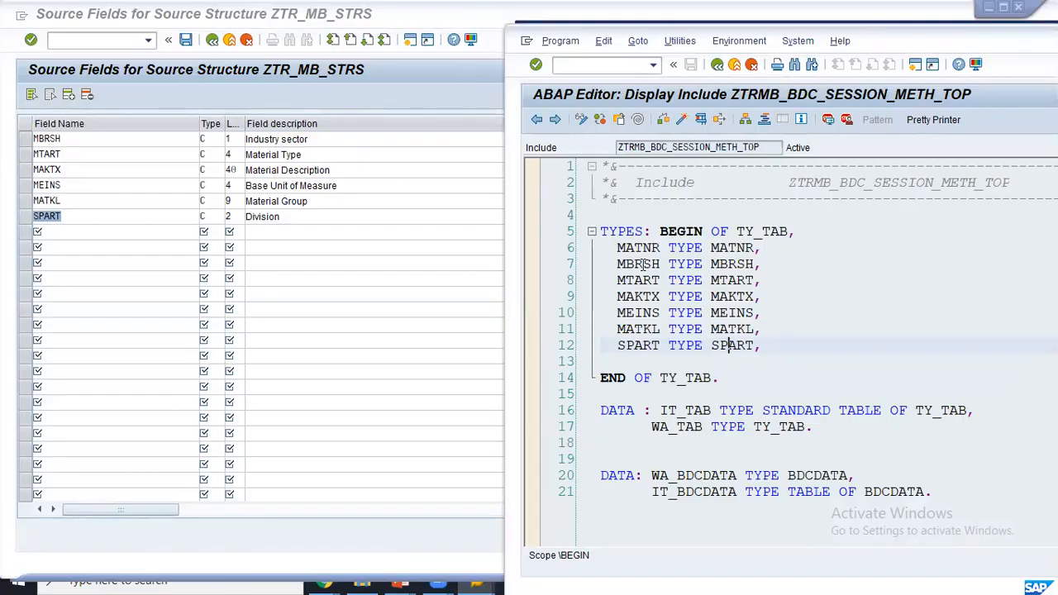
left_click(124, 206)
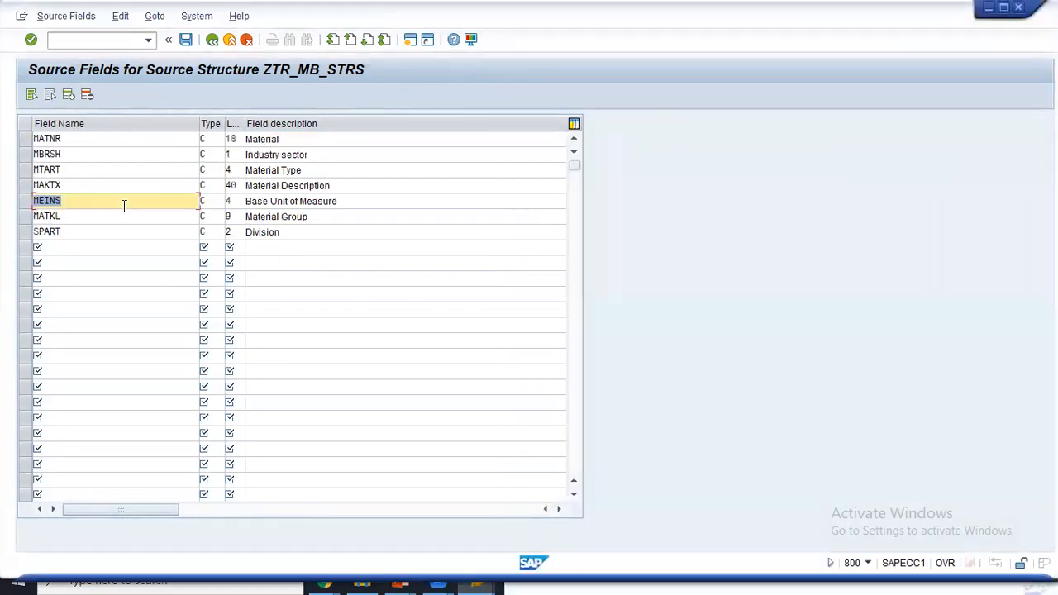
- Go back twice to the LSMW step list and execute step 4, Maintain Structure Relations
key("alt+Tab")
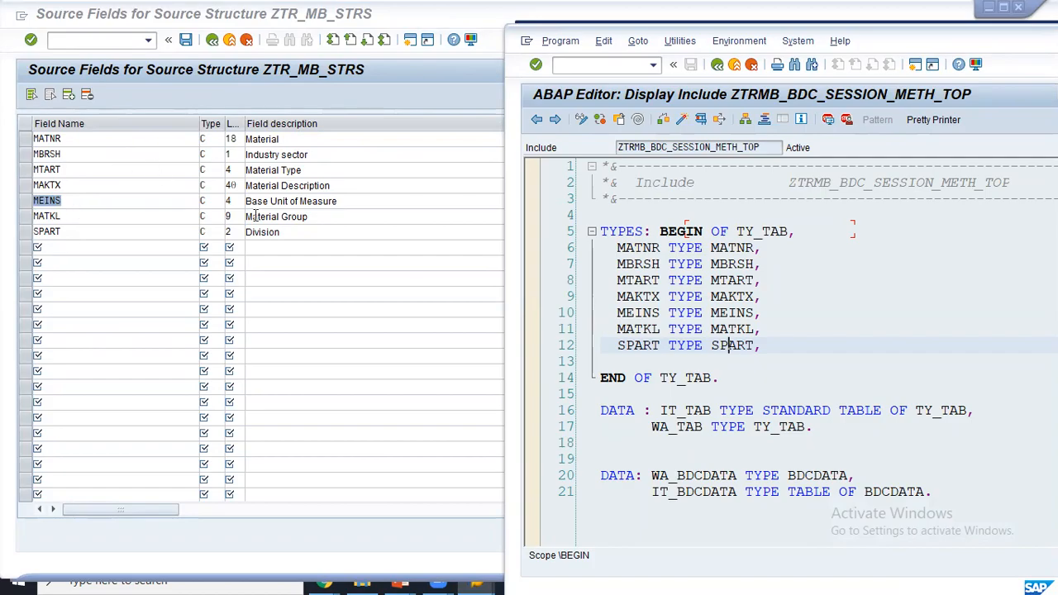
left_click(212, 41)
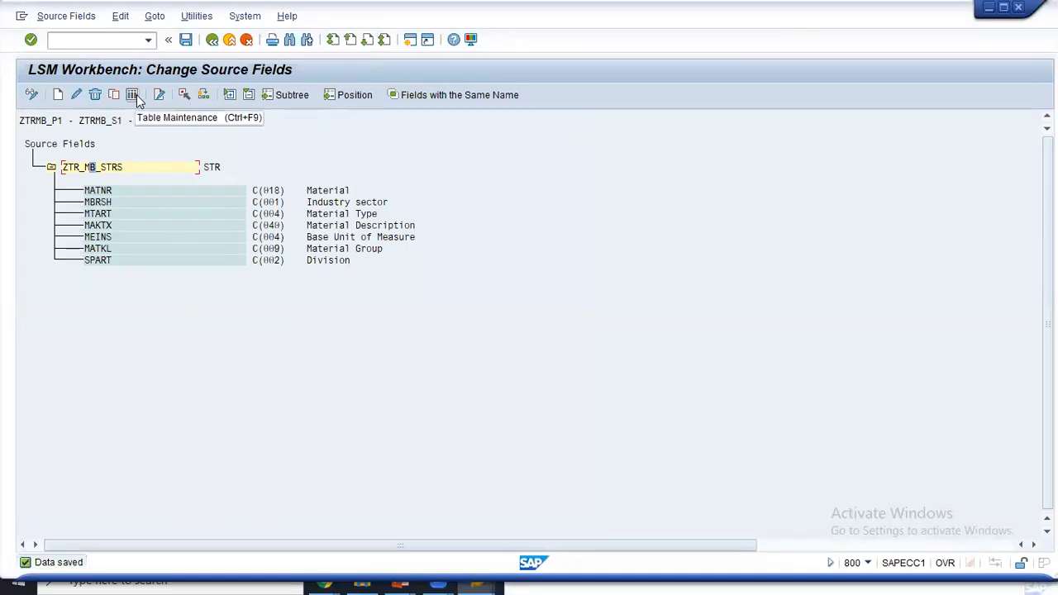
left_click(213, 41)
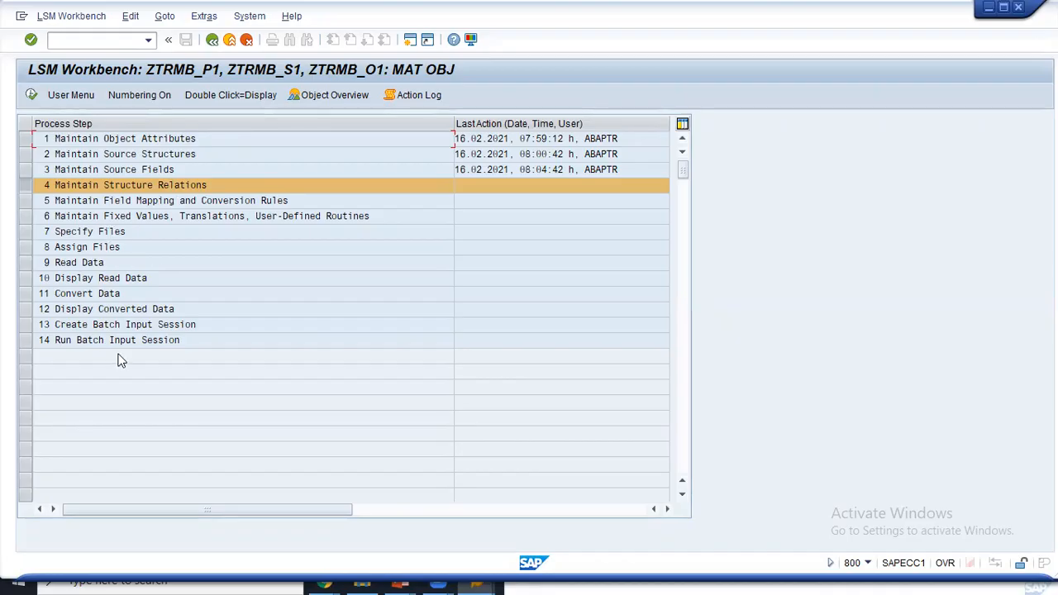
left_click(32, 95)
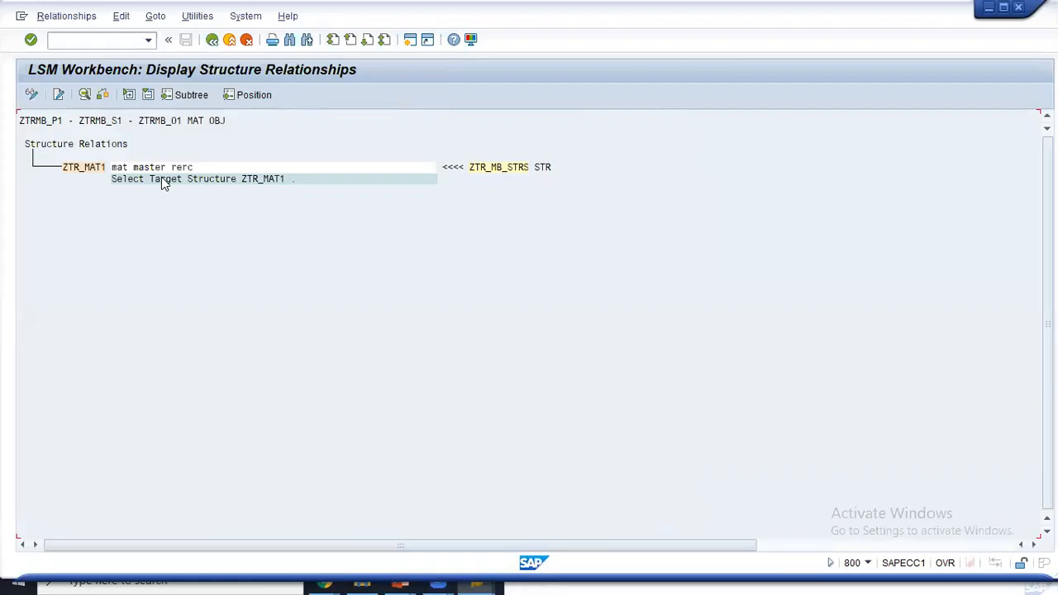
- Switch to change mode and confirm ZTR_MB_STRS is already assigned to ZTR_MAT1. Save, then go back
left_click(37, 96)
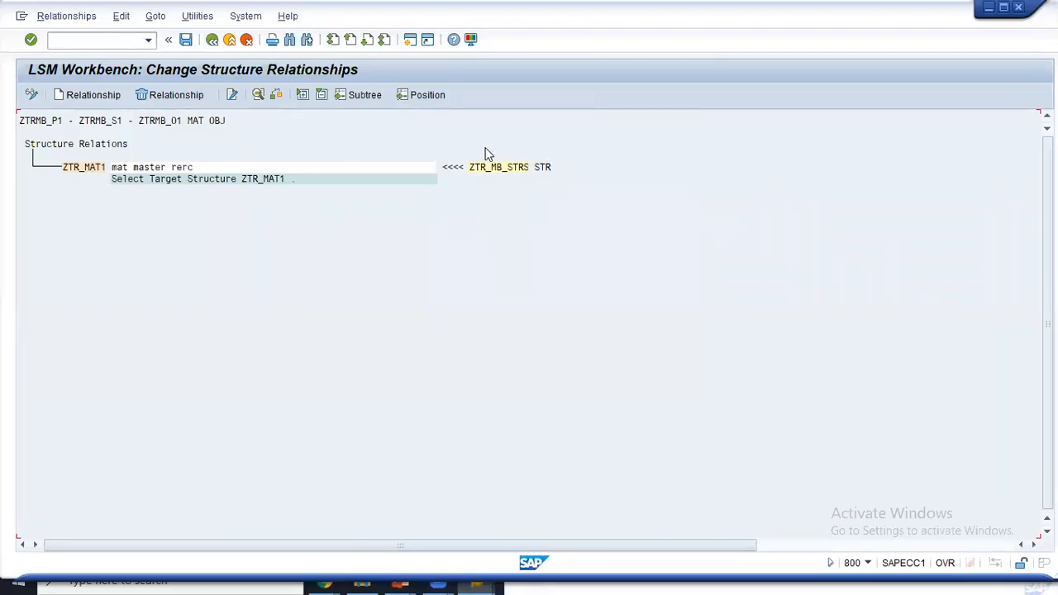
key("Return")
left_click(104, 97)
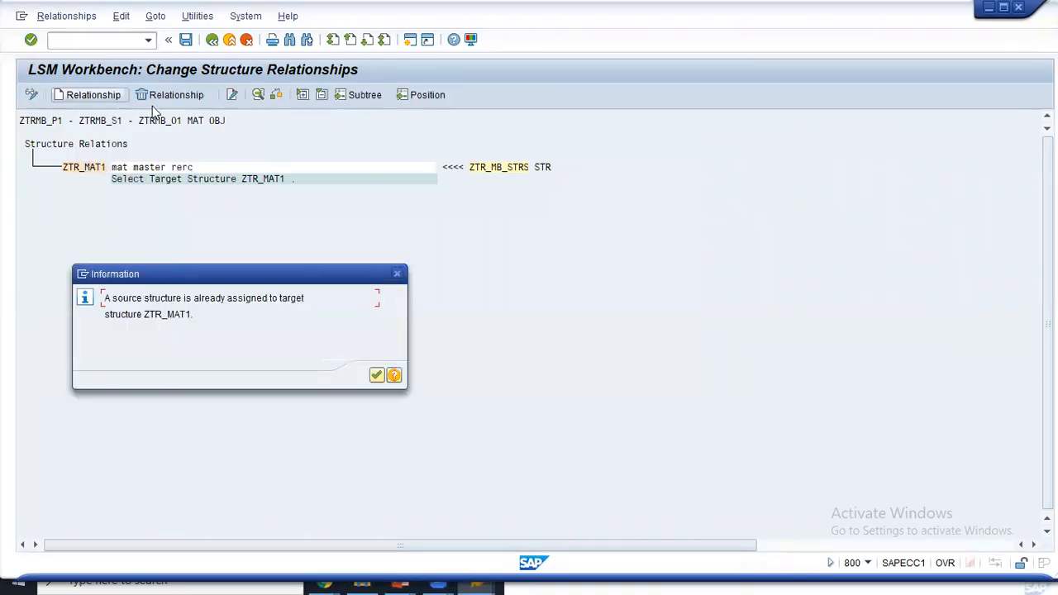
left_click(376, 374)
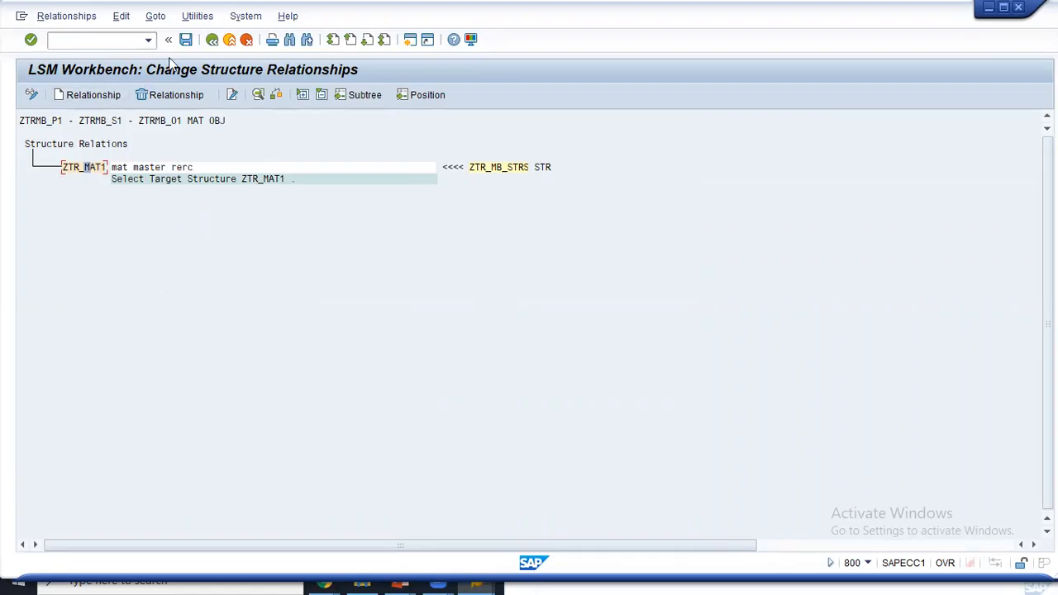
left_click(185, 41)
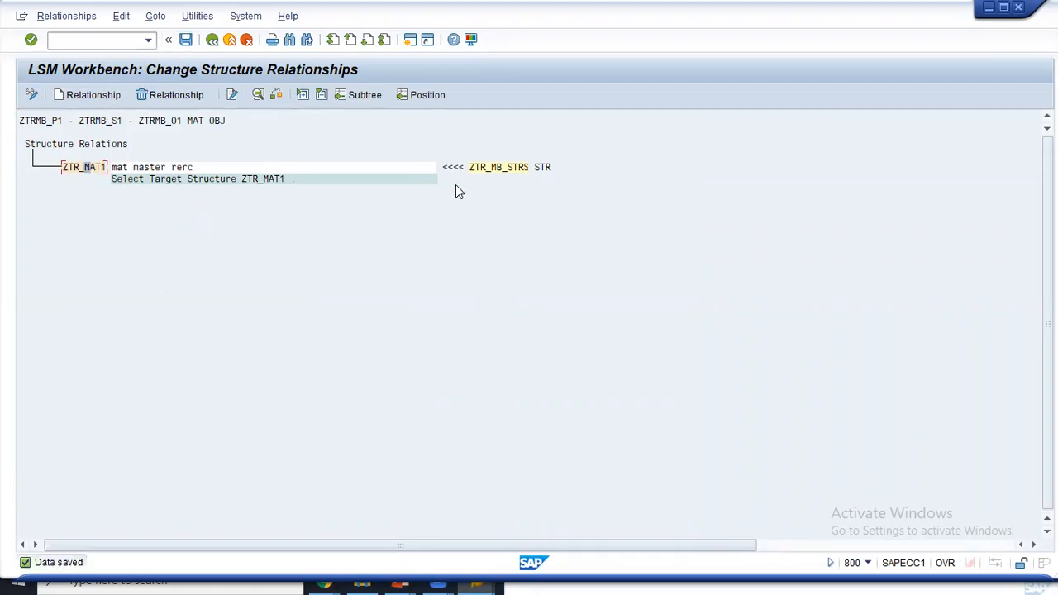
left_click(212, 40)
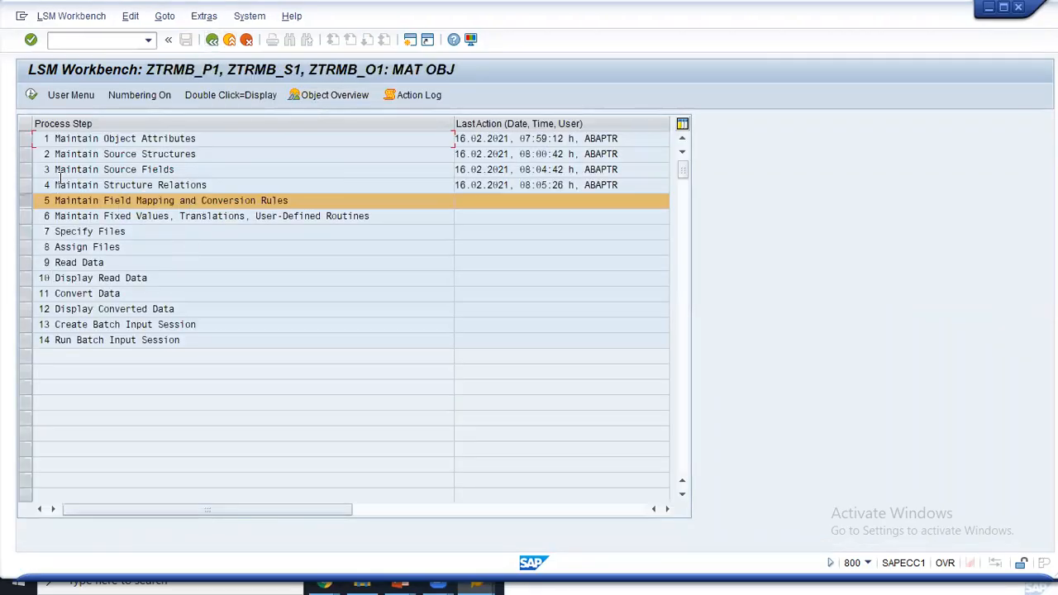
- Open field mapping in change mode and assign source field MATNR to ZTR_MAT1-MATNR
left_click(32, 96)
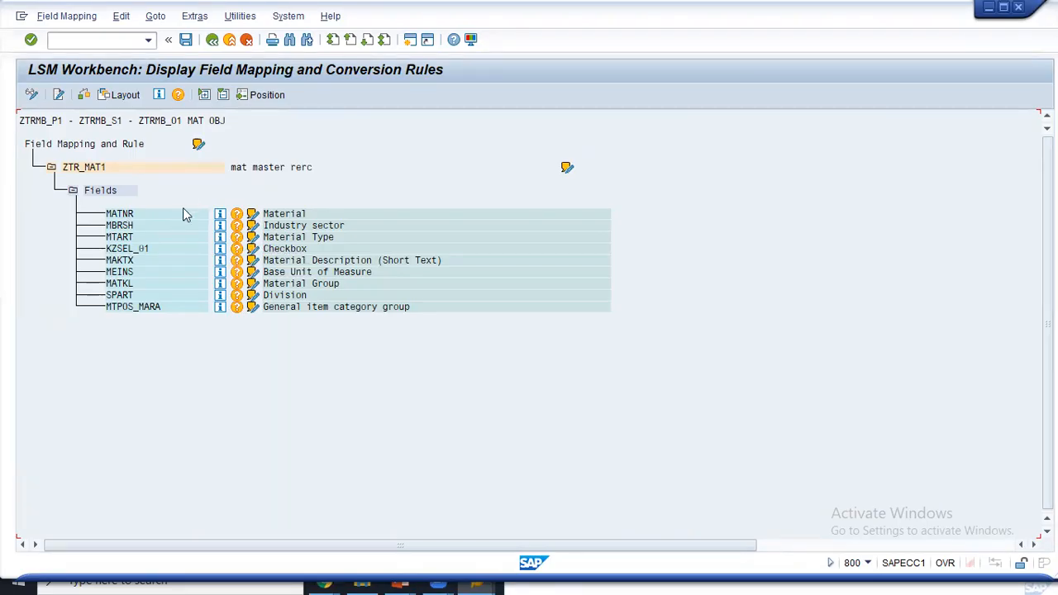
left_click(32, 95)
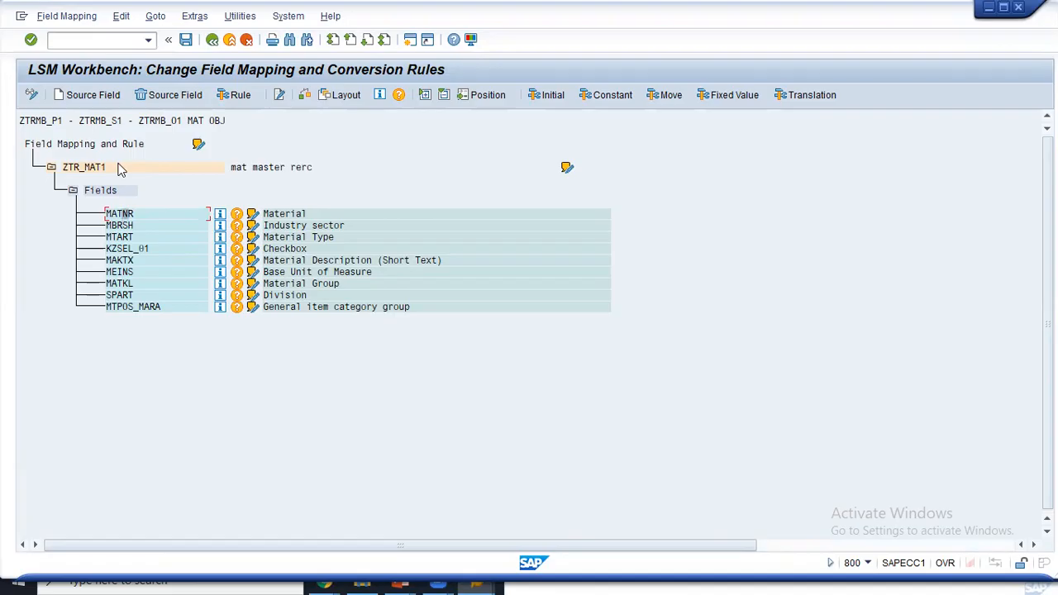
left_click(91, 95)
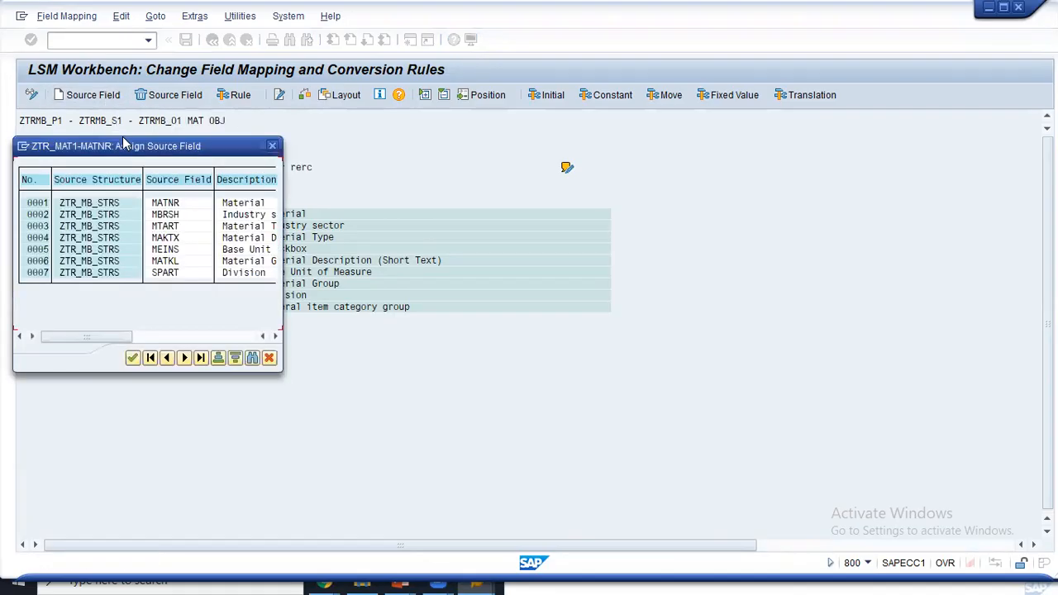
left_click_drag(126, 146, 542, 128)
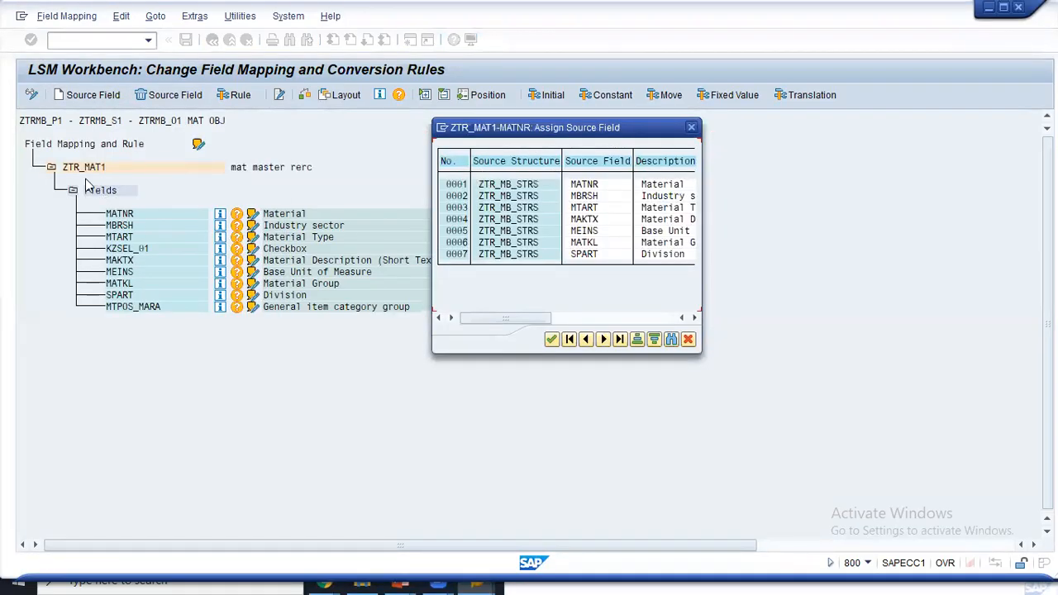
left_click(583, 183)
left_click(551, 340)
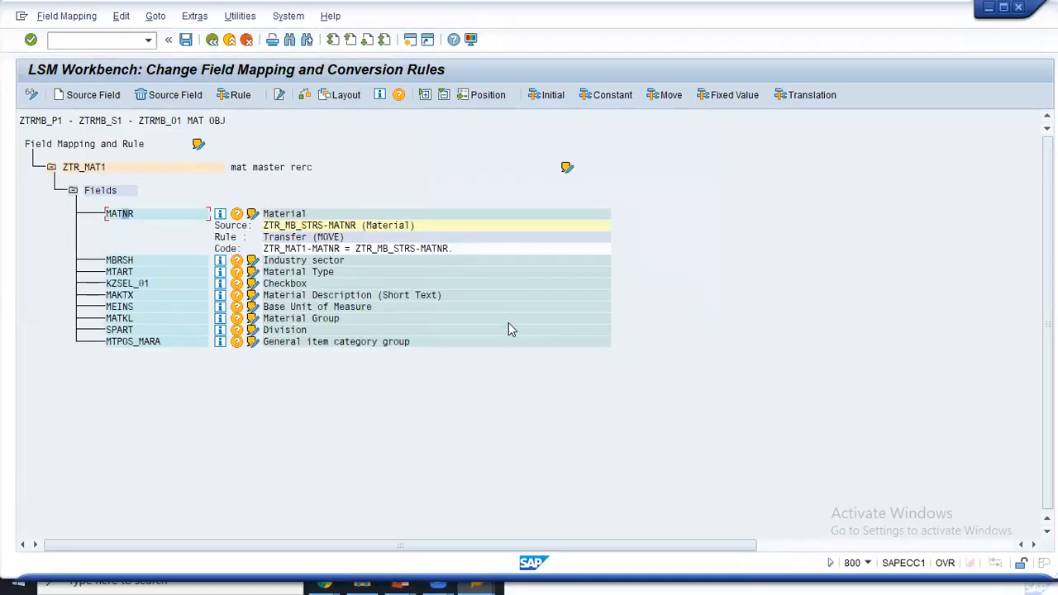
- Leave MBRSH unassigned, select the ZTR_MAT1 node and open the Extras menu
left_click(88, 94)
left_click_drag(151, 149, 559, 146)
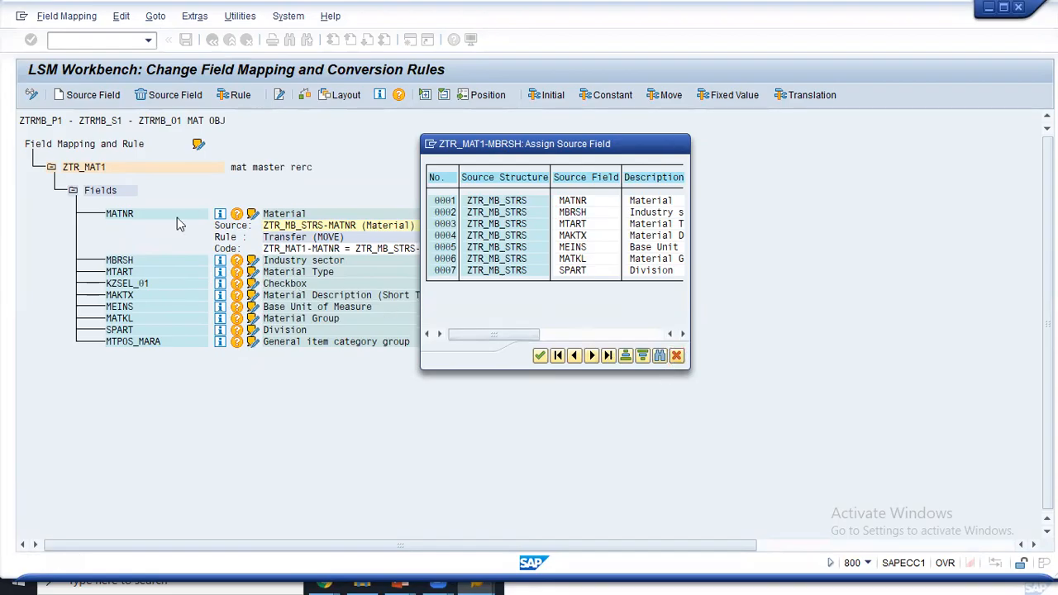
left_click(676, 355)
left_click(83, 169)
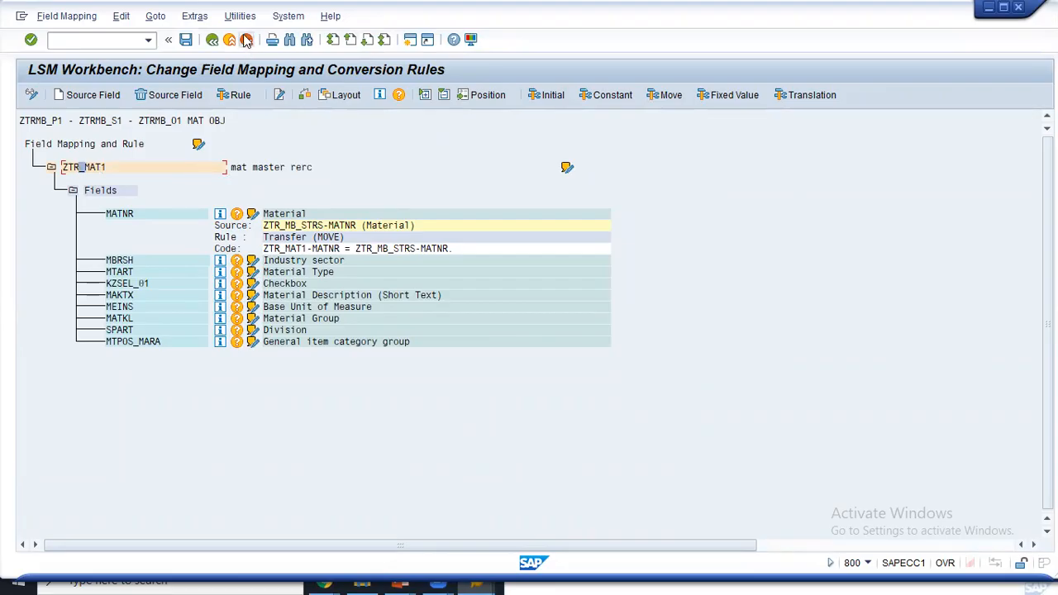
left_click(194, 16)
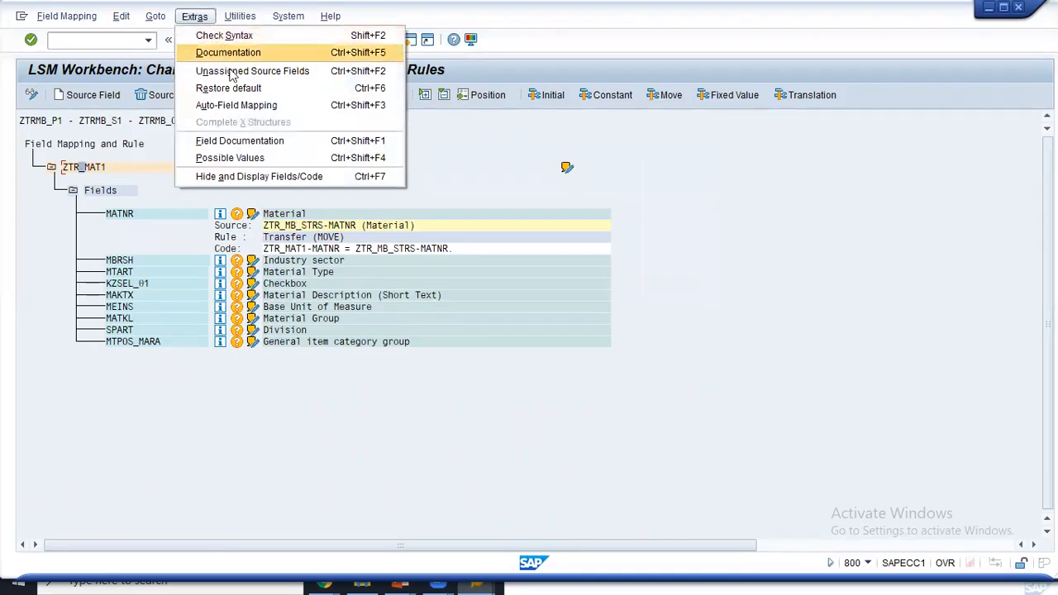
- Run Auto-Field Mapping, accepting proposed sources for MBRSH, MTART, MAKTX, MEINS, MATKL and SPART
left_click(269, 107)
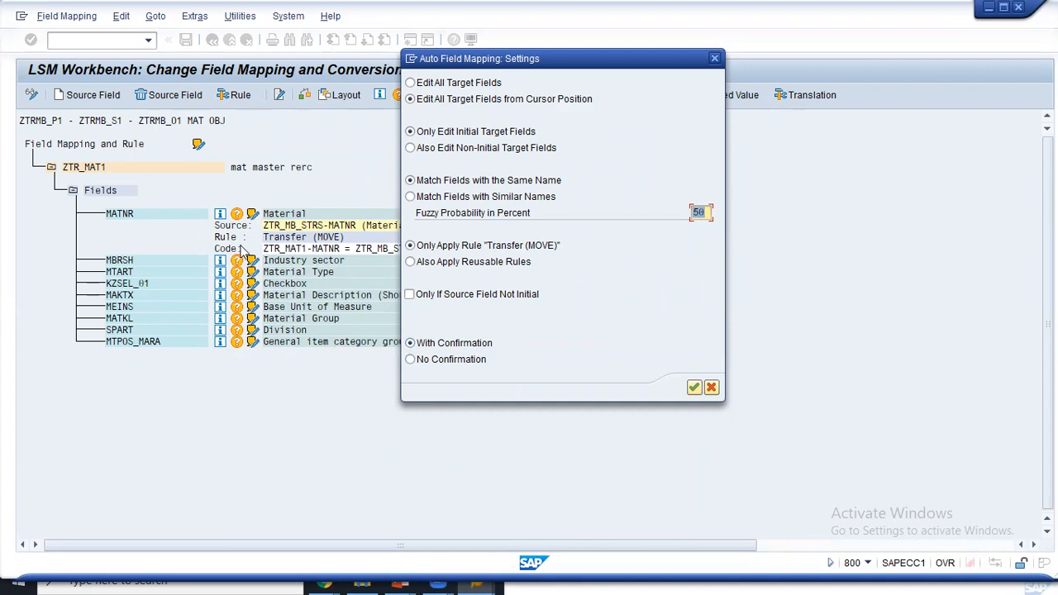
left_click(694, 388)
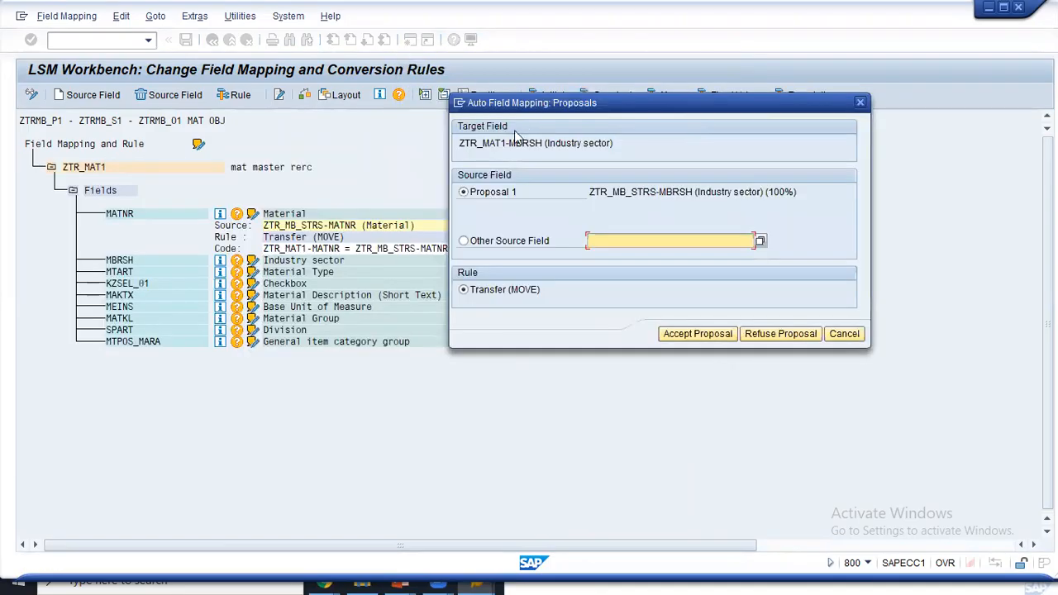
left_click(724, 340)
left_click(719, 337)
left_click(718, 338)
left_click(718, 338)
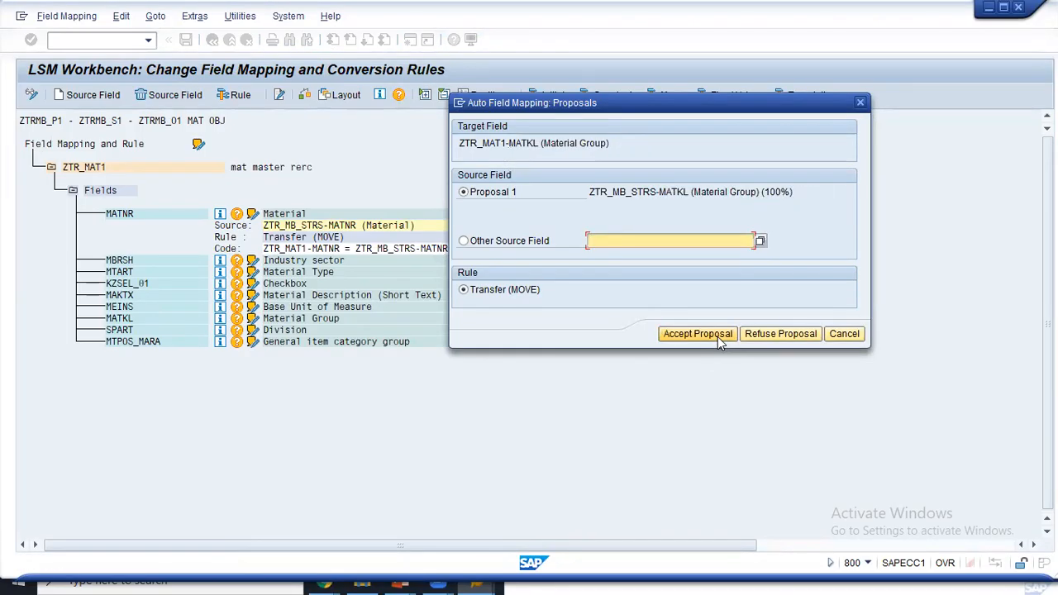
left_click(718, 337)
left_click(718, 336)
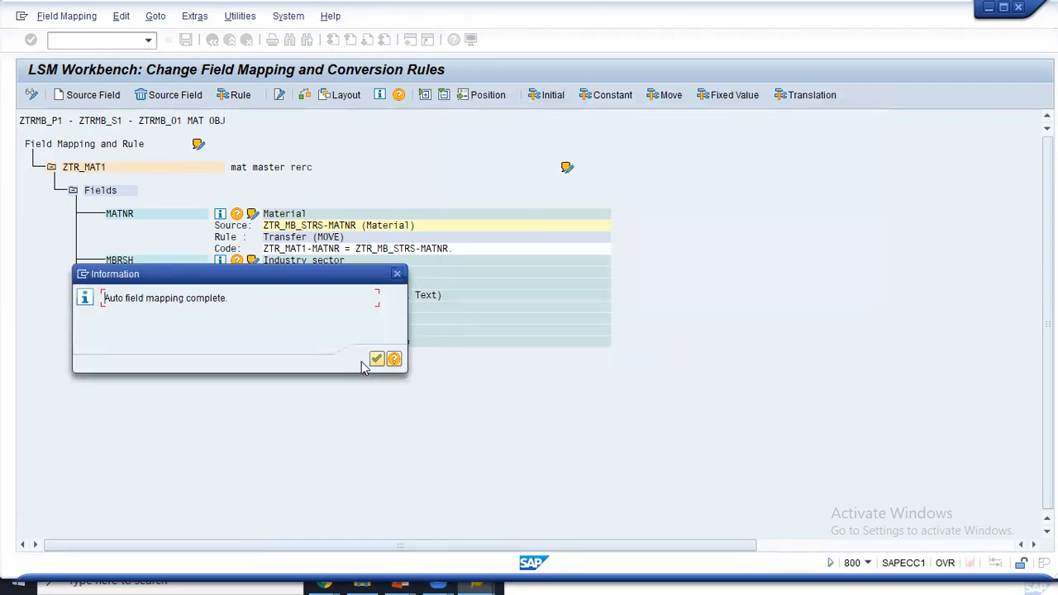
left_click(377, 358)
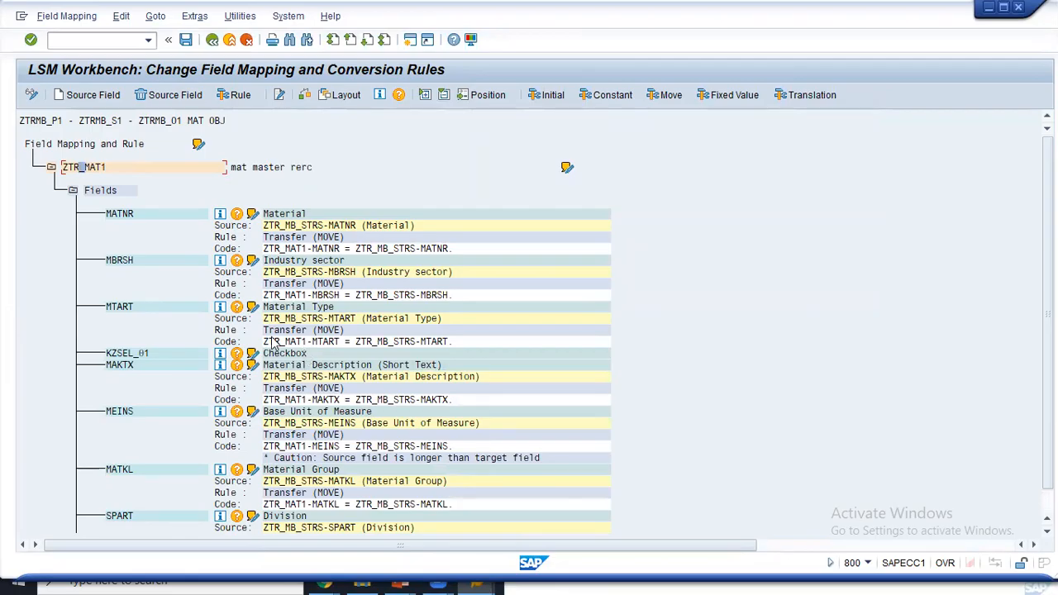
- Set KZSEL_01 to the constant 'X' and open a second SAP session
scroll(276, 344, "down", 2)
left_click(135, 332)
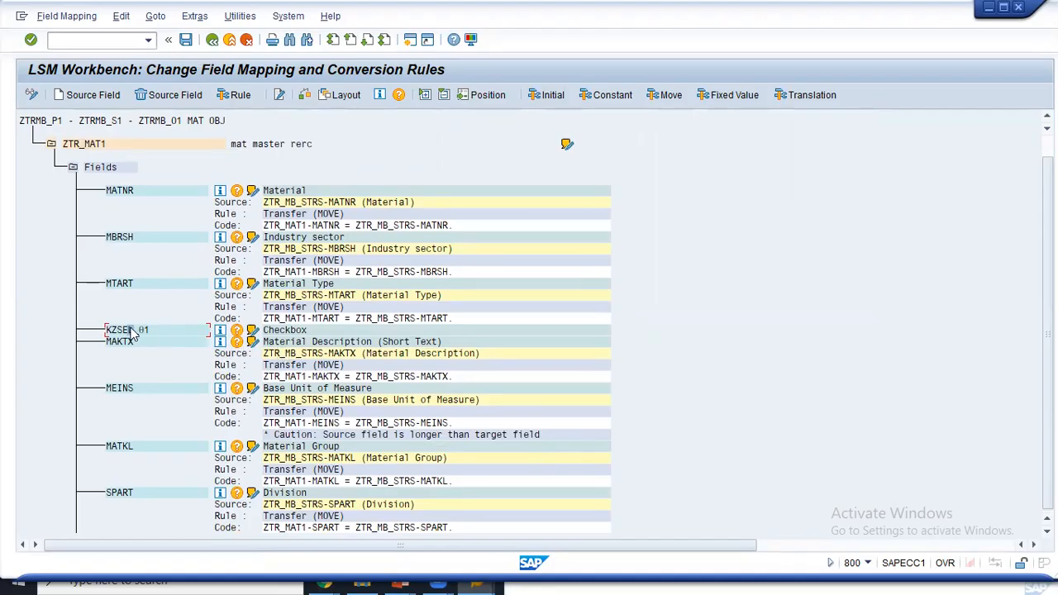
left_click(603, 97)
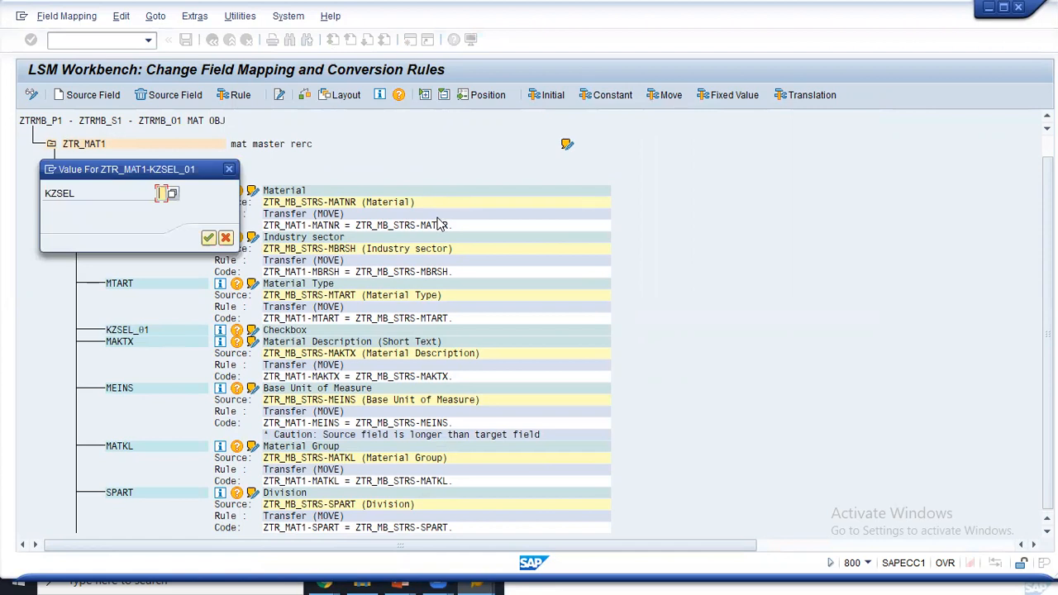
type("X")
left_click(209, 237)
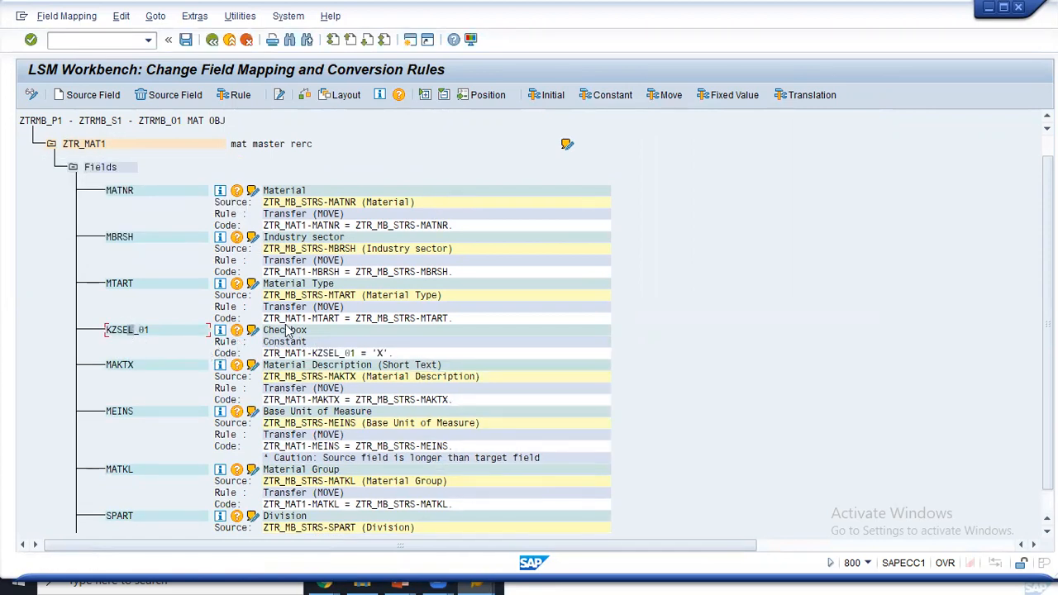
left_click(411, 41)
left_click(410, 41)
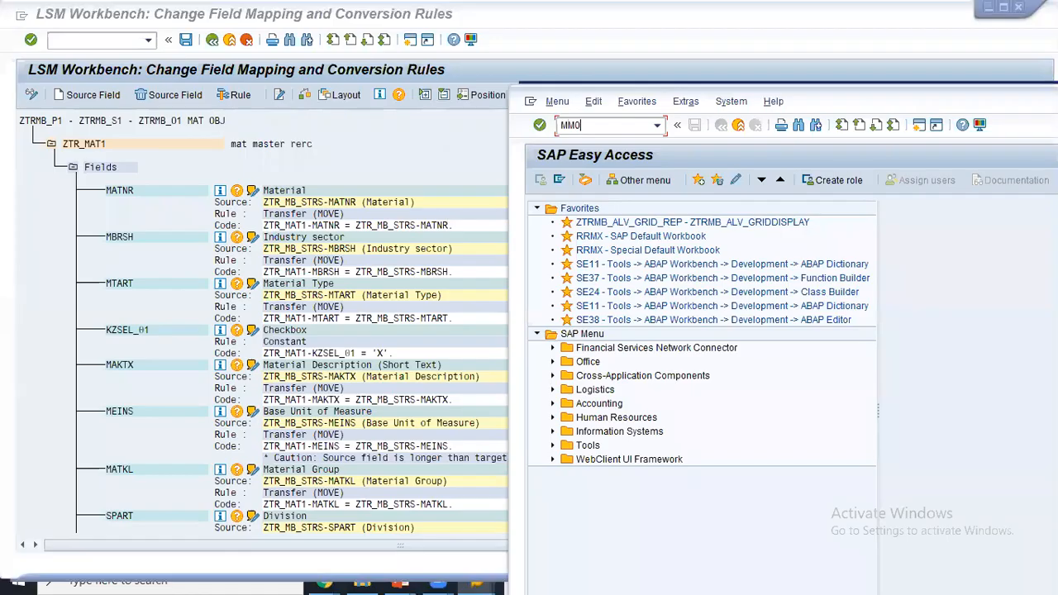
- Run MM01 in the new session and arrange its window
key("Return")
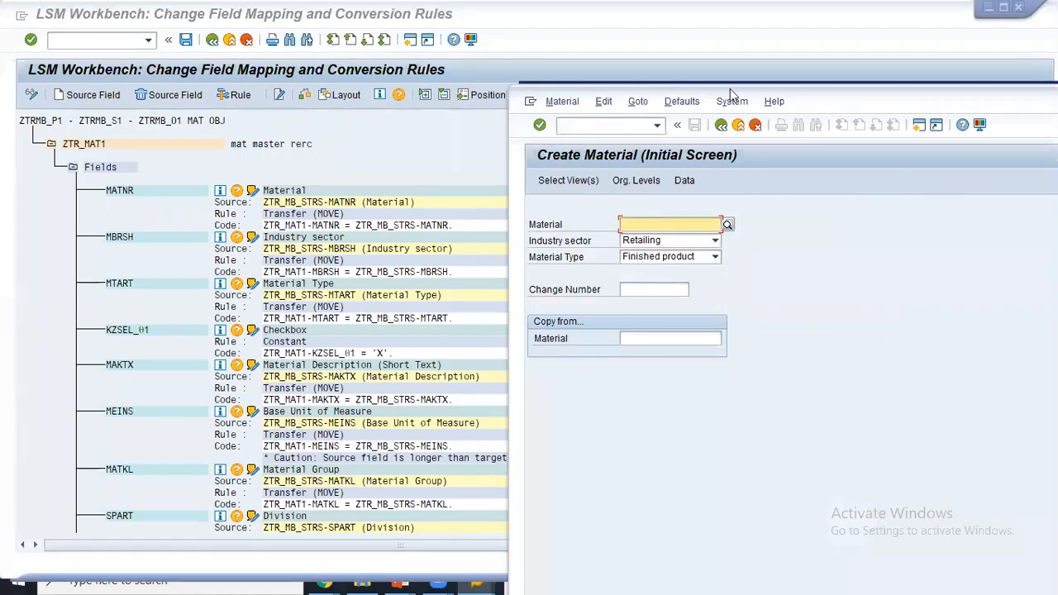
mouse_move(691, 201)
left_mouse_down()
mouse_move(647, 195)
mouse_move(635, 205)
left_mouse_up()
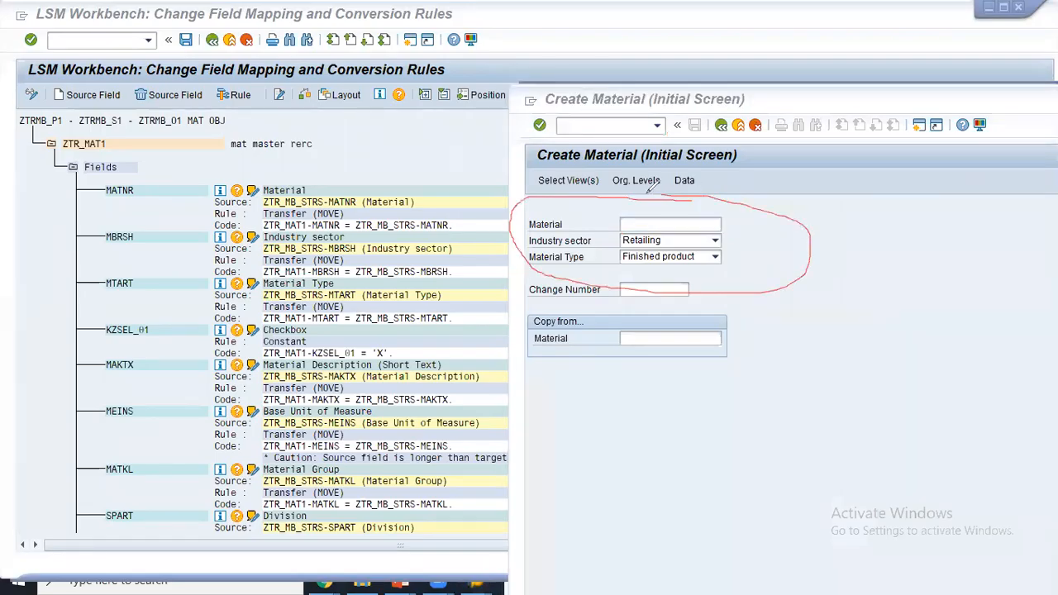
left_click_drag(164, 183, 228, 286)
mouse_move(314, 250)
left_mouse_down()
mouse_move(510, 252)
mouse_move(501, 281)
left_mouse_up()
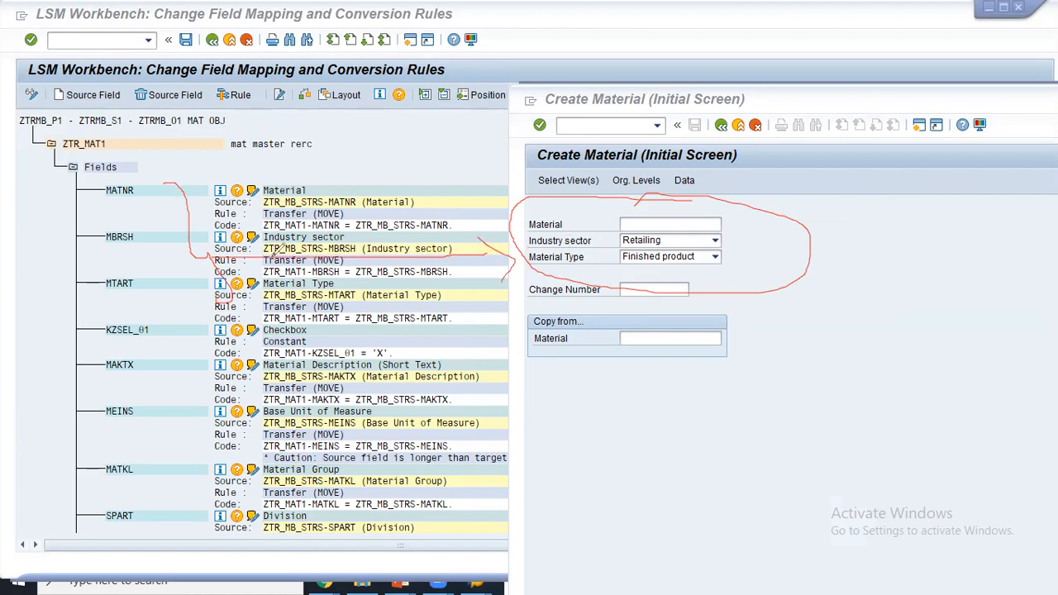
left_click_drag(51, 311, 451, 317)
left_click_drag(3, 354, 434, 354)
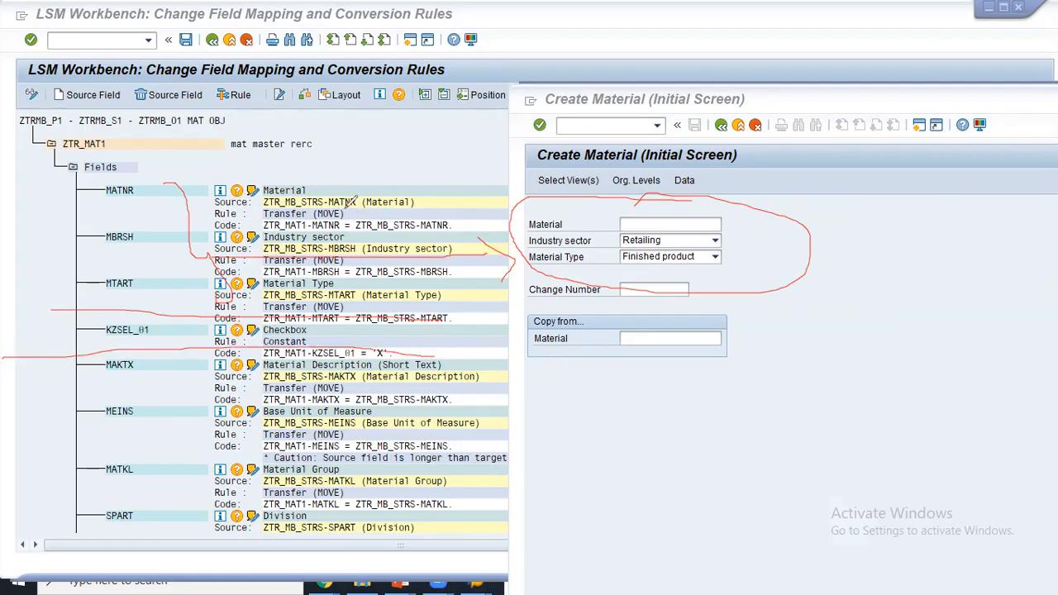
left_click_drag(314, 197, 377, 161)
left_click_drag(422, 340, 454, 435)
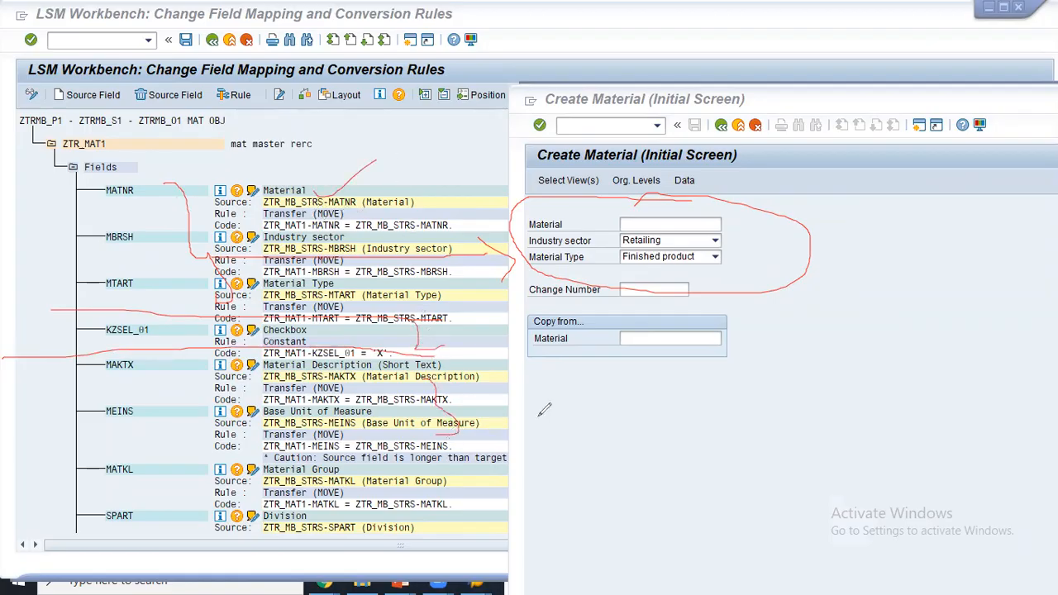
left_click(716, 119)
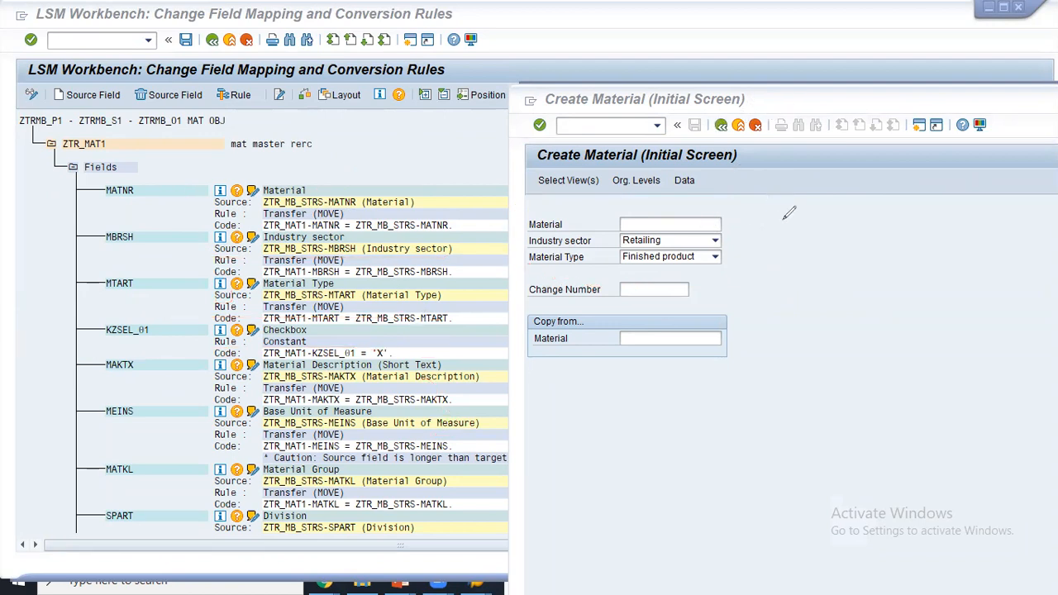
- Enter material MATMB_LS13 and confirm to reach view selection
left_click(669, 225)
left_click(669, 229)
left_click(648, 240)
type("3")
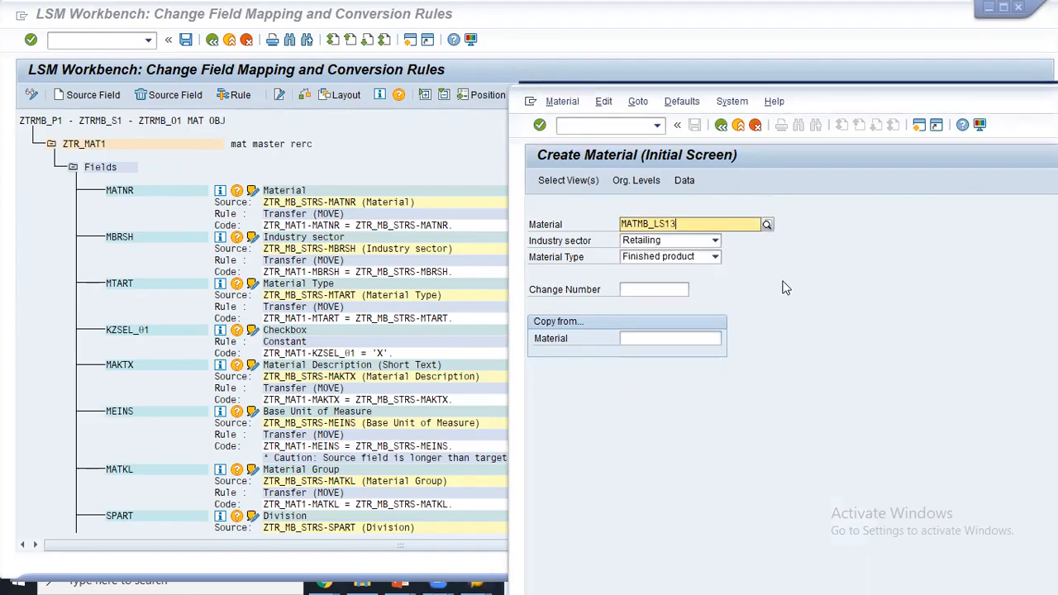
key("Return")
- Select and confirm the Basic Data 1 view, then return to the LSM Workbench field mapping
left_click(748, 213)
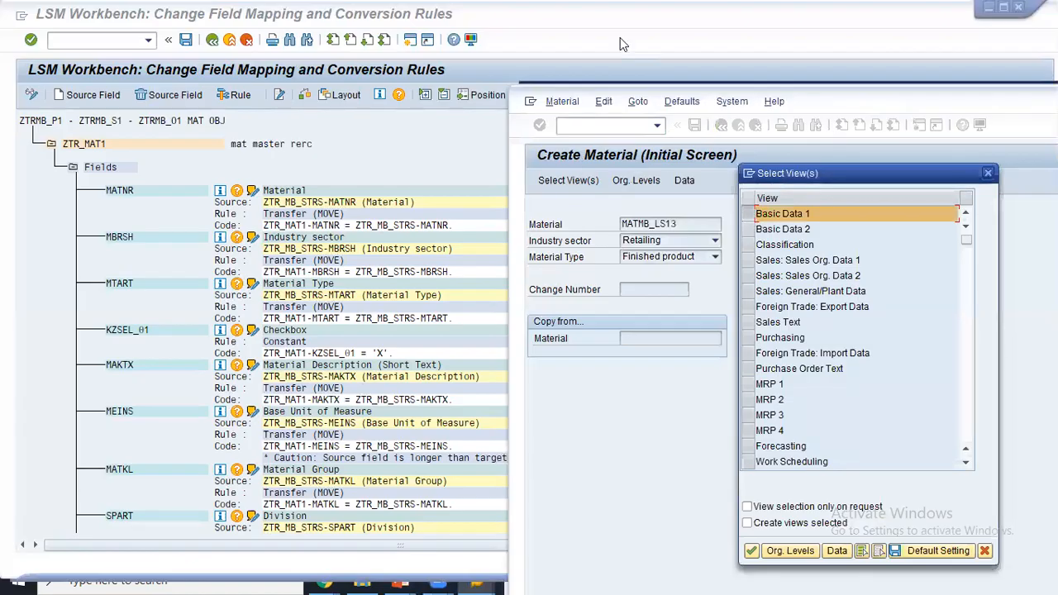
mouse_move(744, 216)
left_mouse_down()
mouse_move(364, 302)
mouse_move(307, 329)
mouse_move(317, 341)
left_mouse_up()
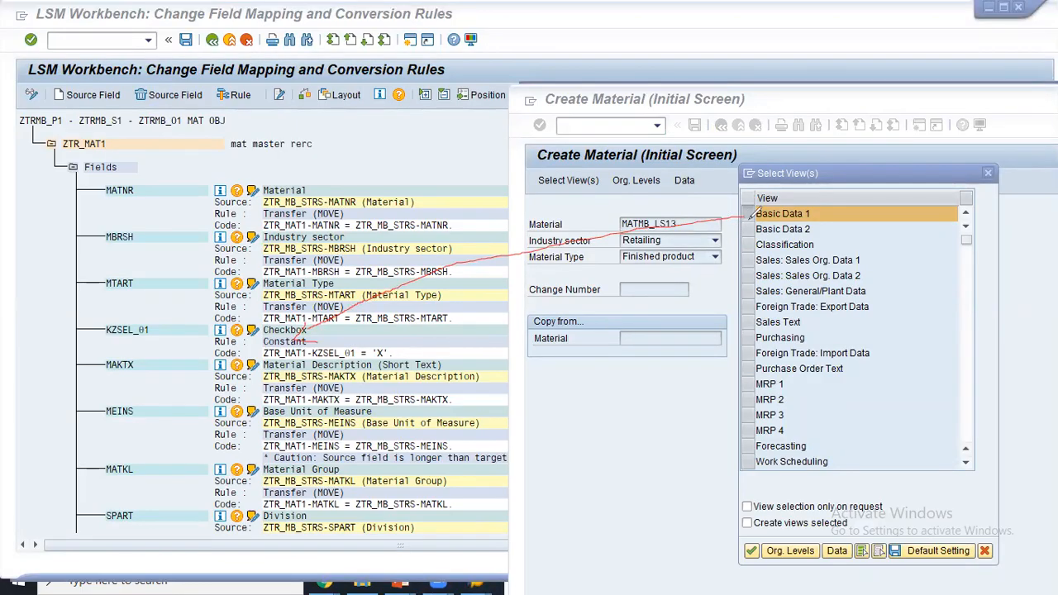
left_click_drag(758, 196, 747, 235)
mouse_move(396, 344)
left_mouse_down()
mouse_move(382, 363)
mouse_move(397, 358)
mouse_move(382, 362)
mouse_move(398, 362)
mouse_move(380, 373)
left_mouse_up()
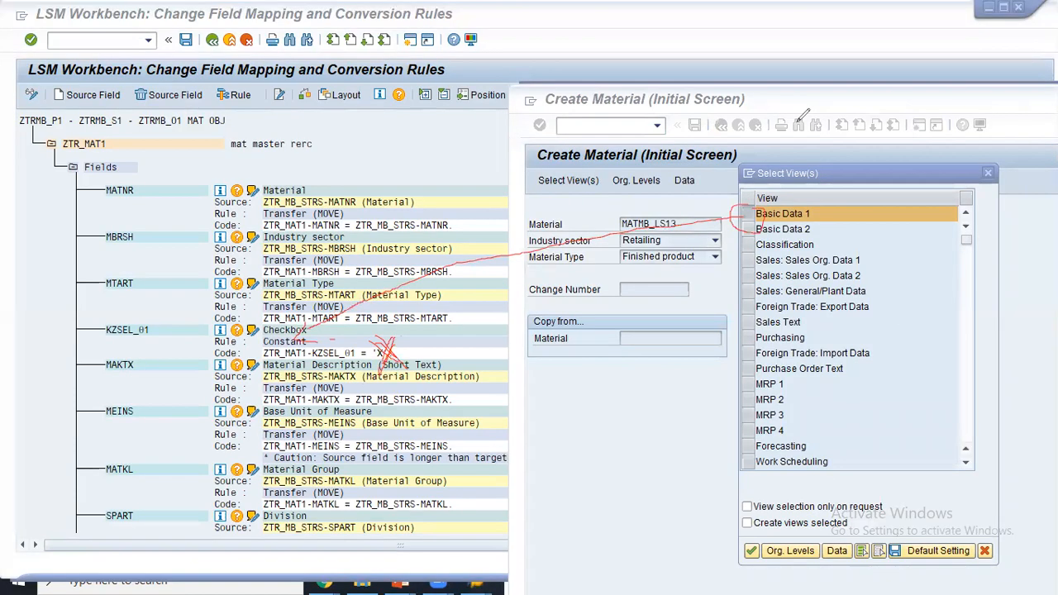
key("e")
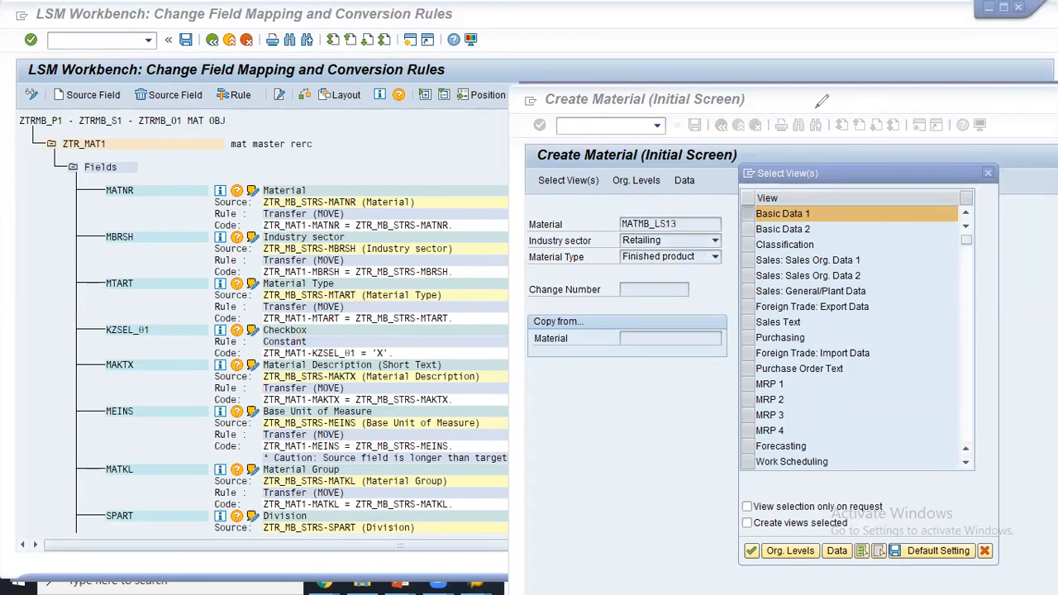
left_click(751, 551)
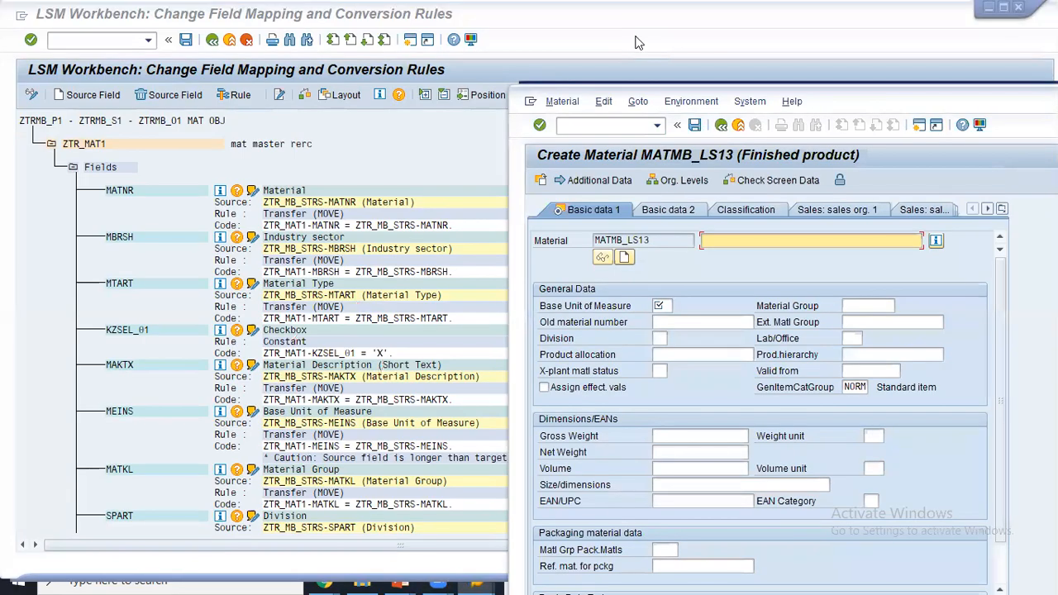
left_click(131, 329)
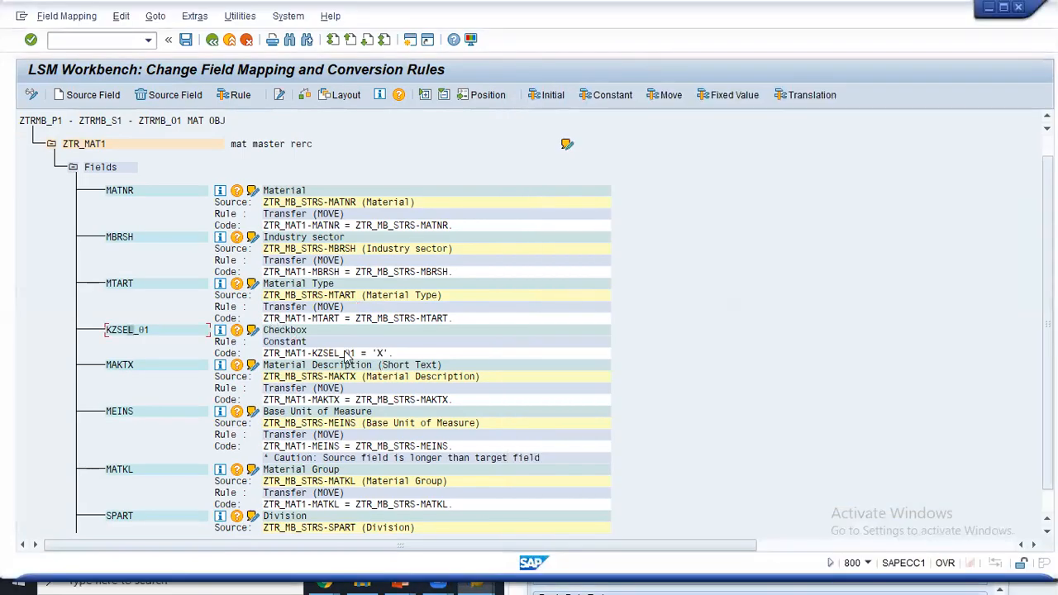
- Open the KZSEL_01 mapping code, go back, then reopen it to show ZTR_MAT1-KZSEL_01 = 'X'
double_click(373, 353)
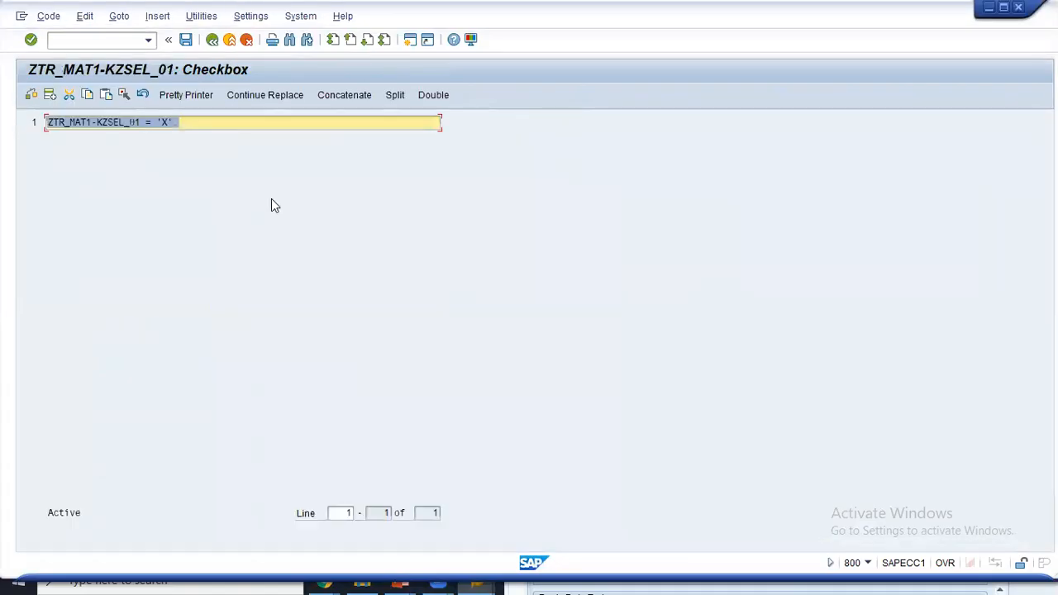
left_click(212, 40)
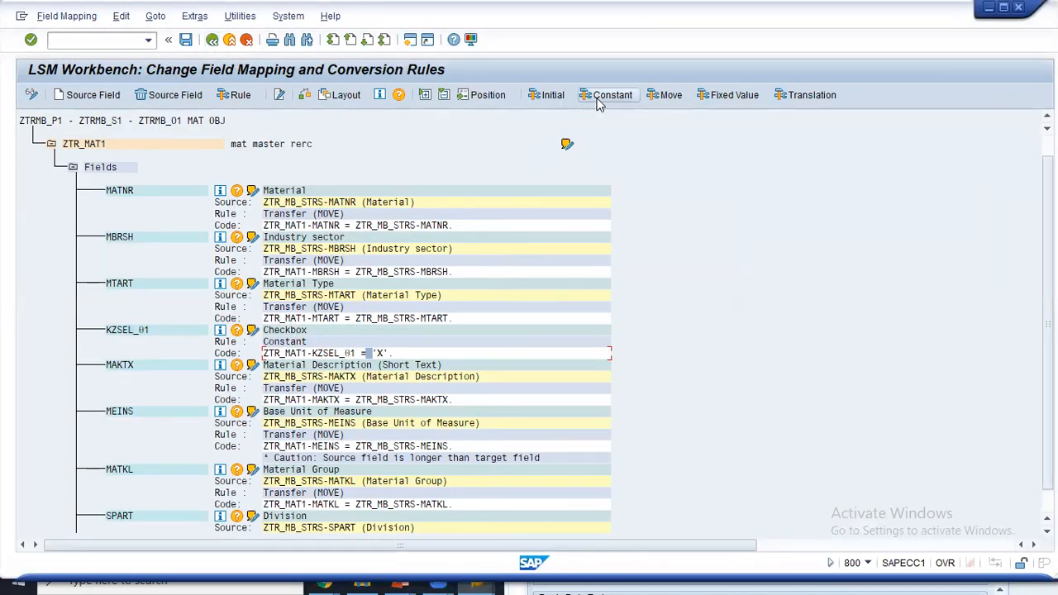
double_click(365, 357)
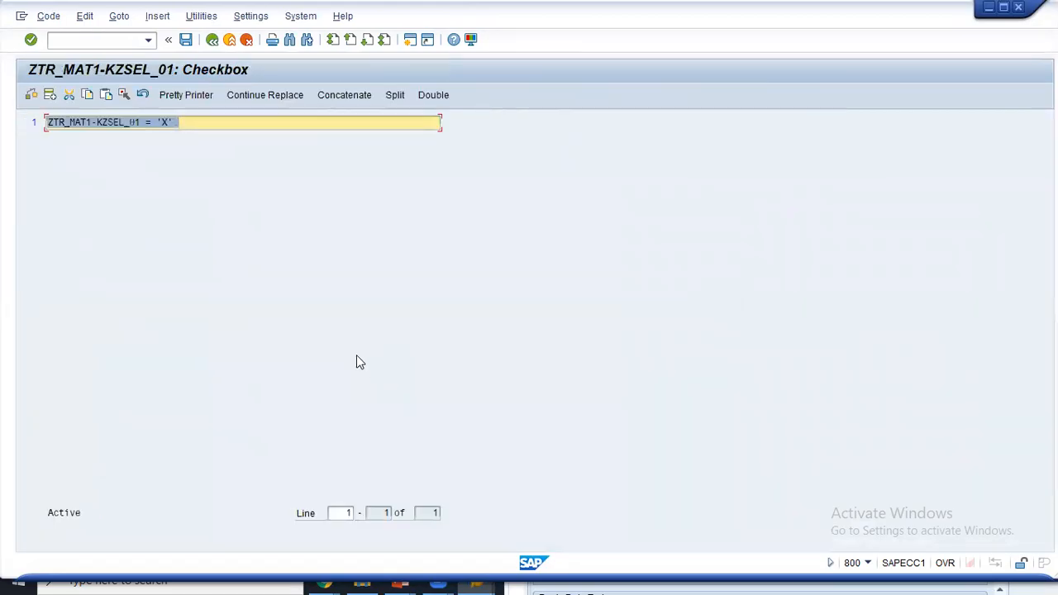
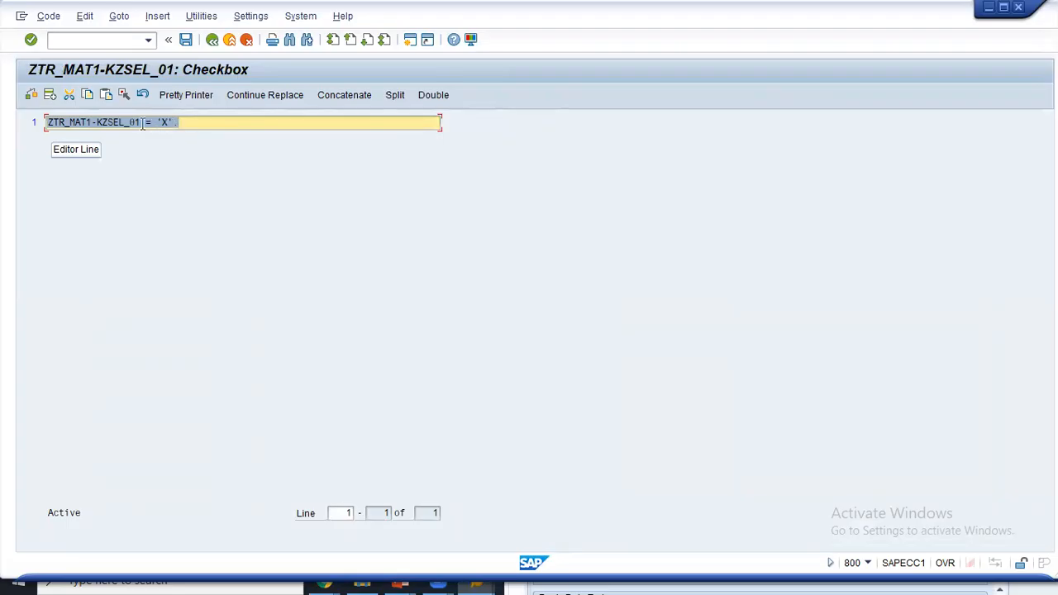
- Back out of the KZSEL_01 routine and field mapping to the ZTRMB_P1 step list
left_click(212, 40)
left_click(213, 40)
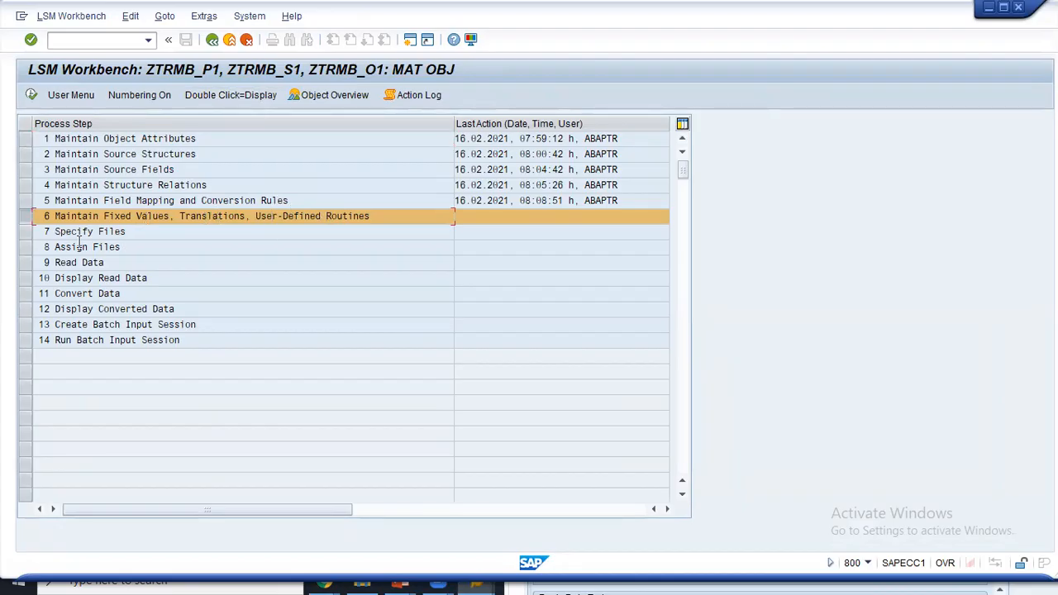
- Select step 7 Specify Files and close the stray Create Material window
left_click(32, 234)
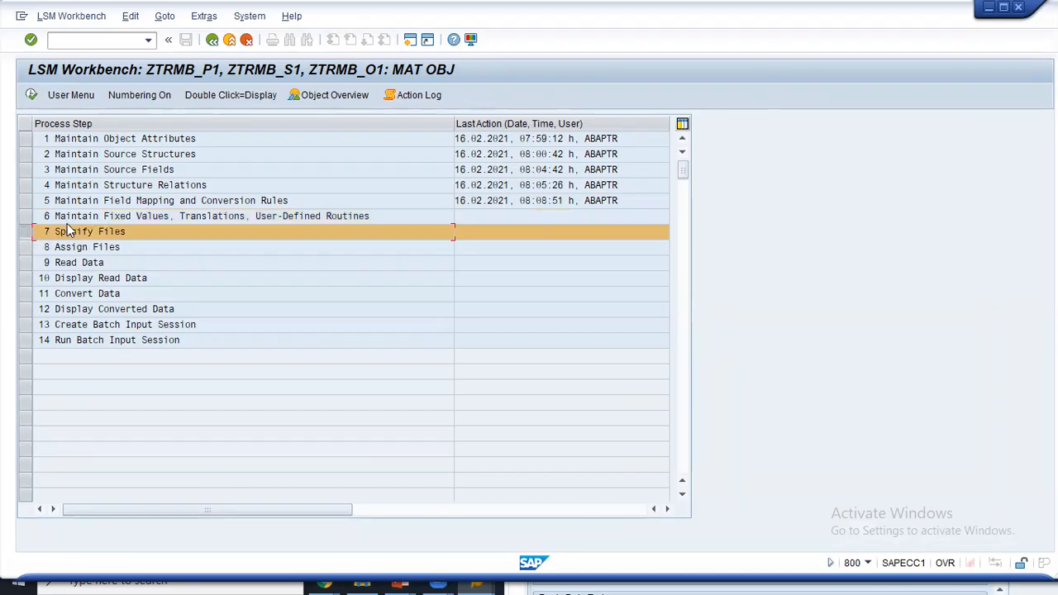
key("alt+Tab")
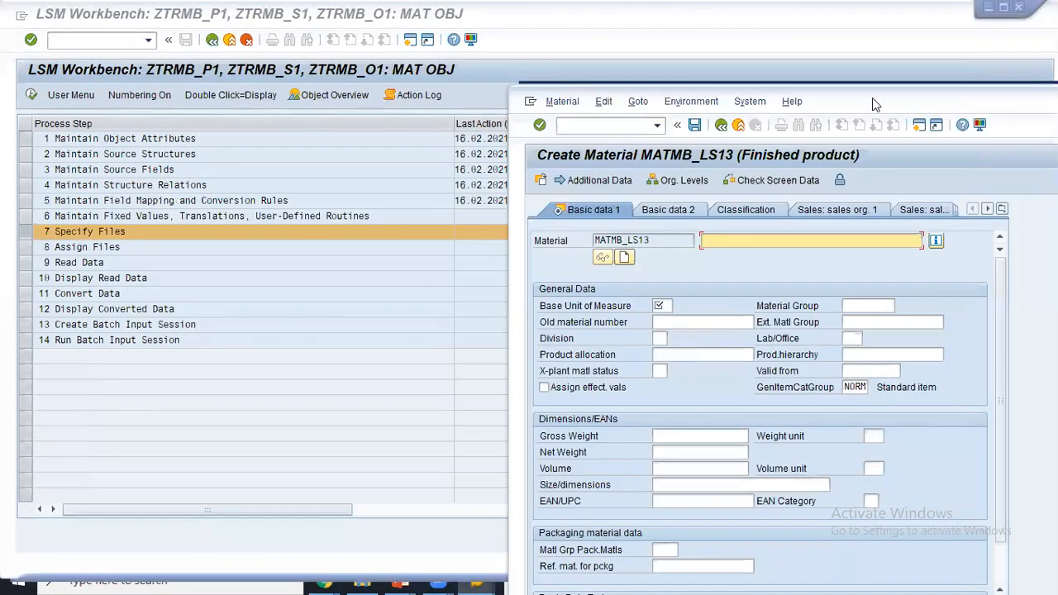
left_click_drag(848, 100, 340, 190)
left_click(1018, 181)
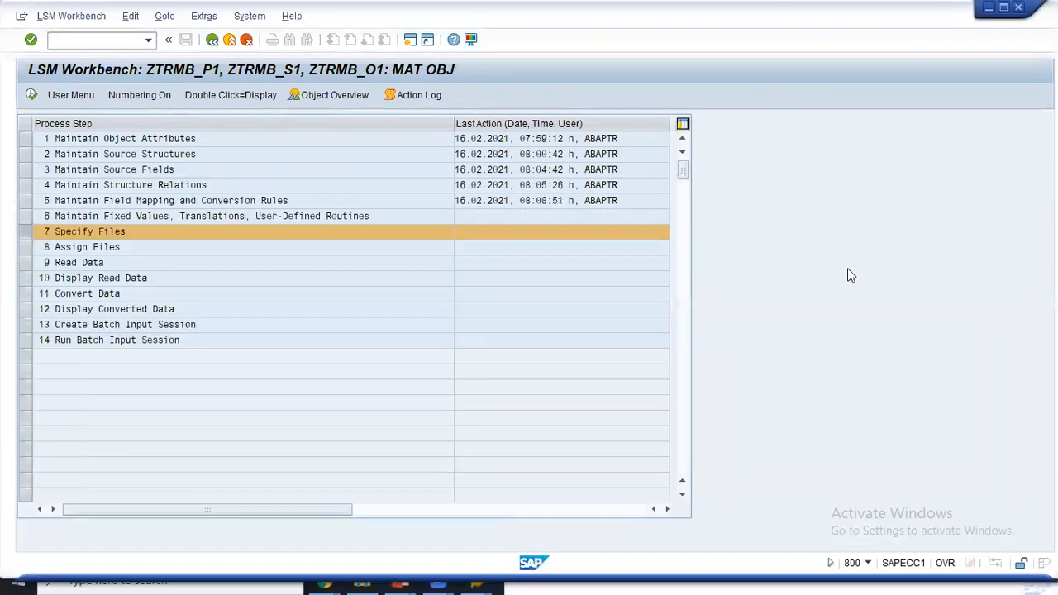
- Review the report's file-selection code, then execute the Specify Files step
left_click(522, 576)
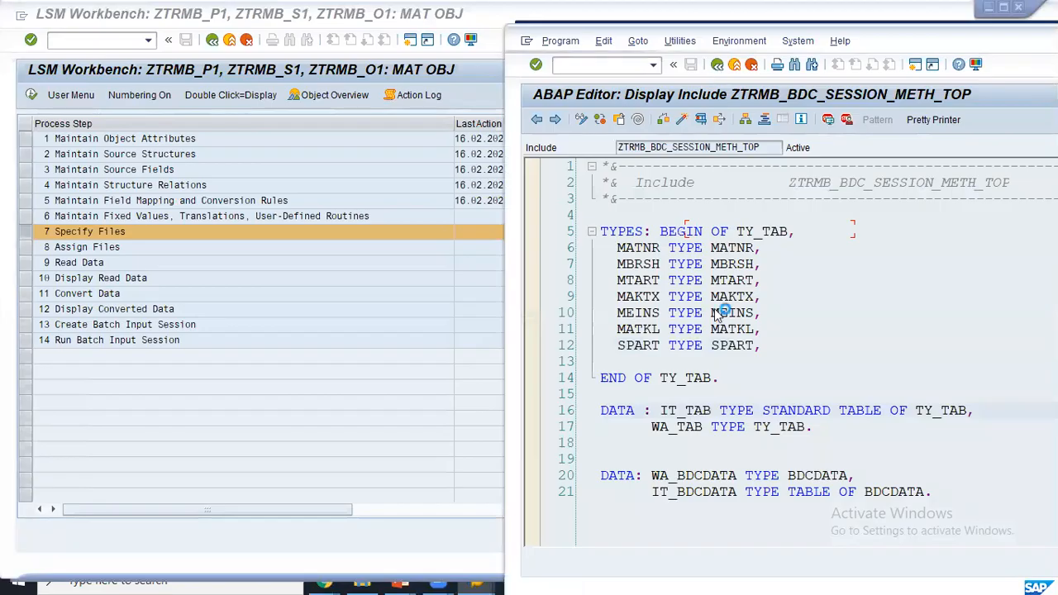
left_click(753, 361)
left_click_drag(602, 247, 895, 434)
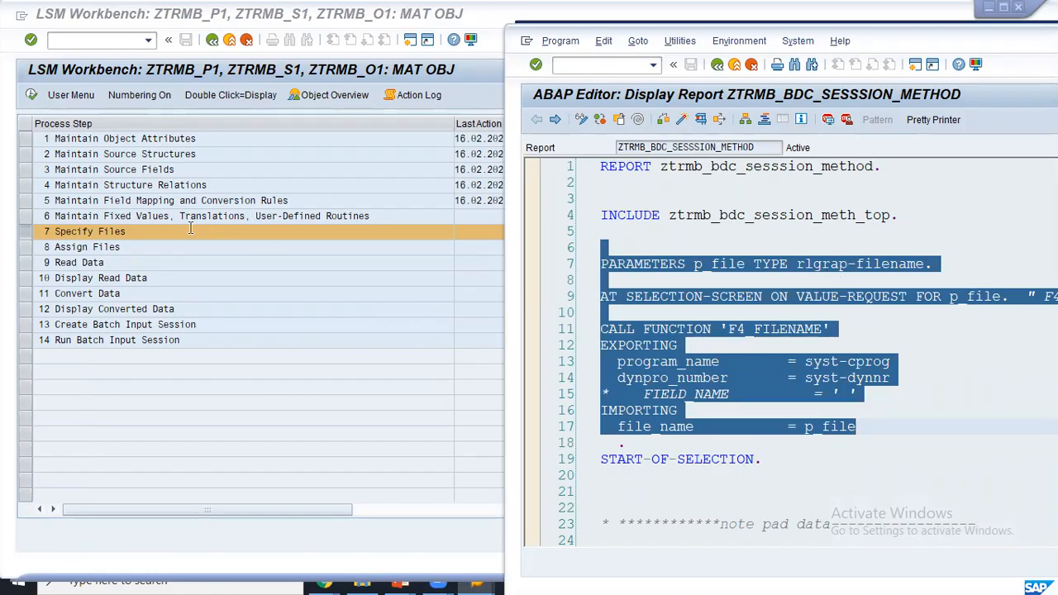
left_click(31, 97)
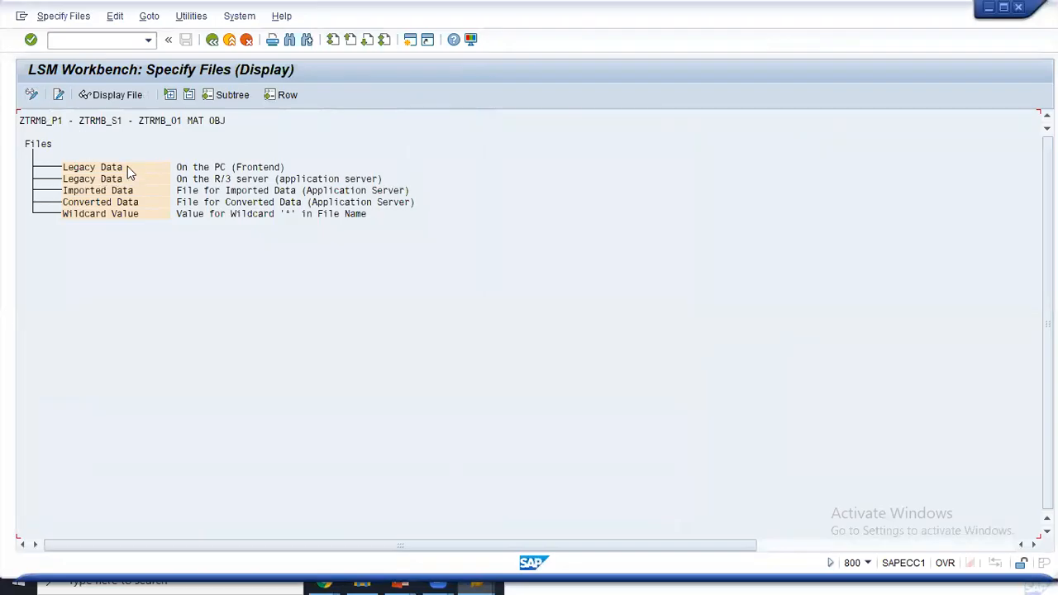
- Switch to Change mode and create a new Legacy Data (PC) file entry
left_click(33, 94)
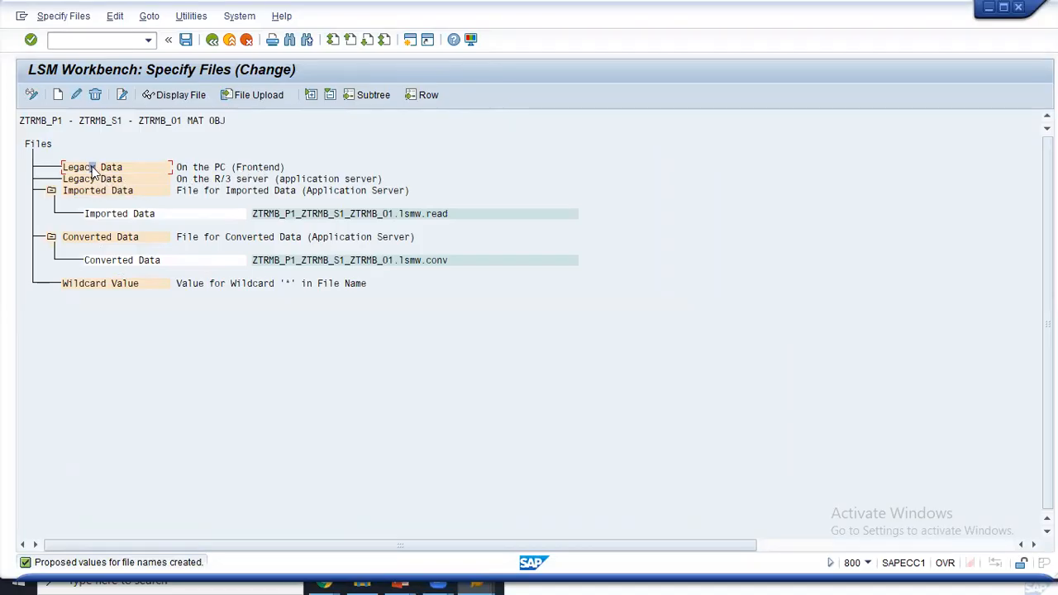
left_click(58, 95)
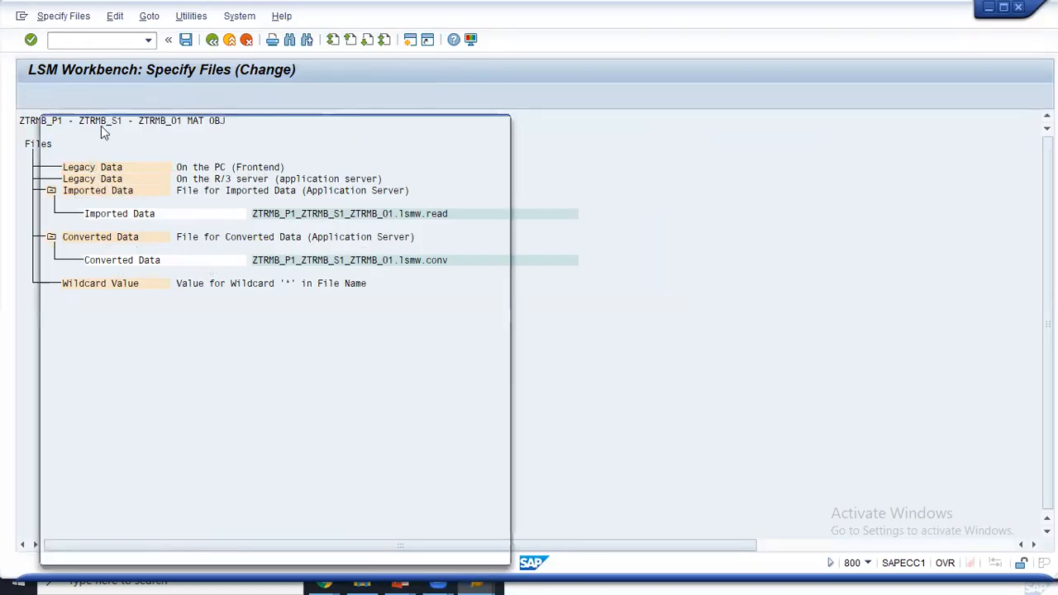
key("alt+Tab")
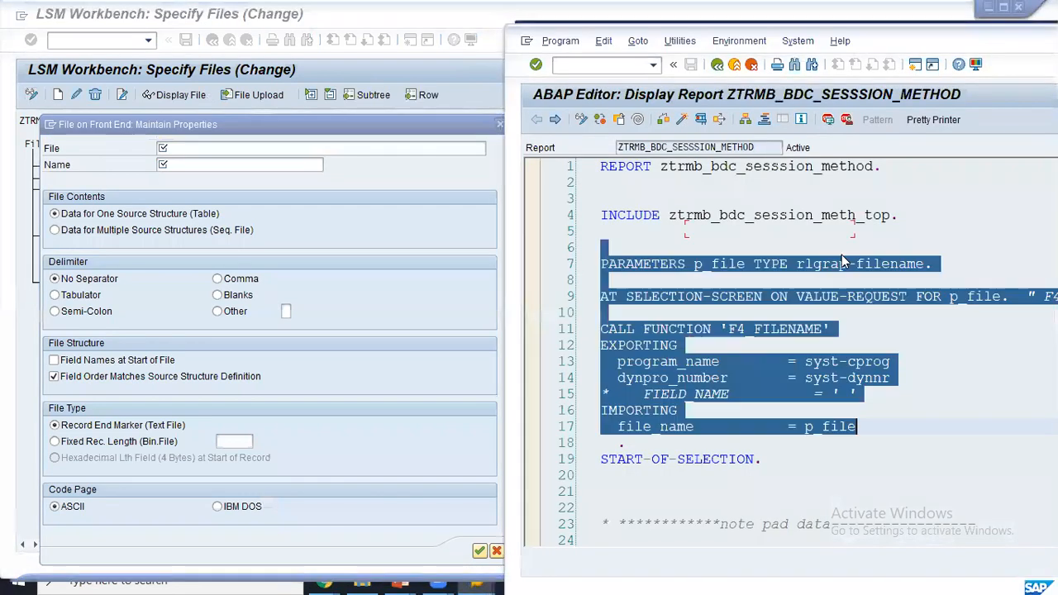
left_click(774, 282)
left_click(791, 329)
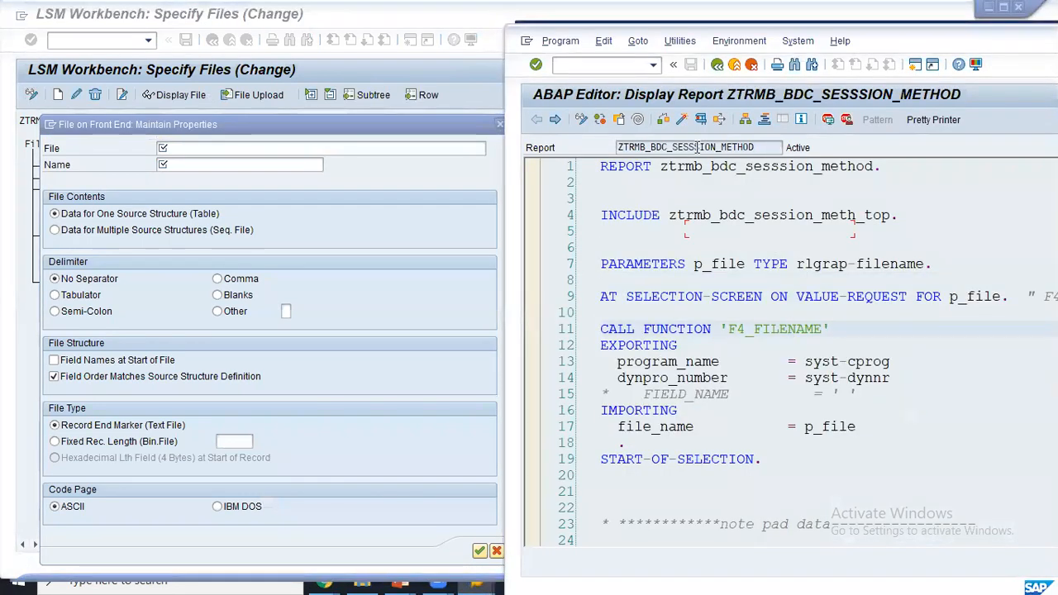
left_click(699, 121)
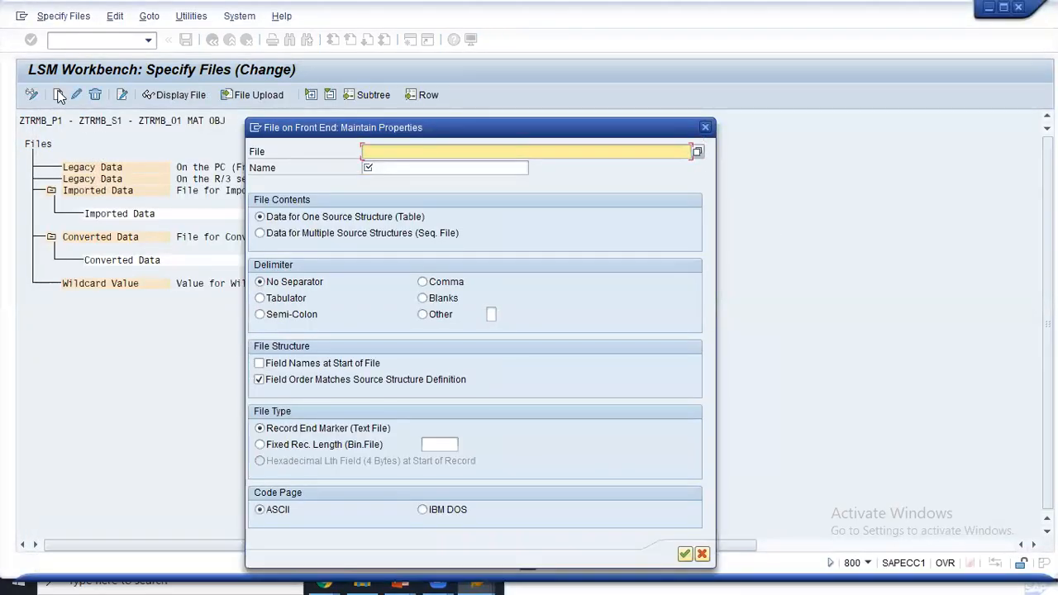
- Browse to mm_MB.txt on the desktop as the legacy data file
left_click(697, 152)
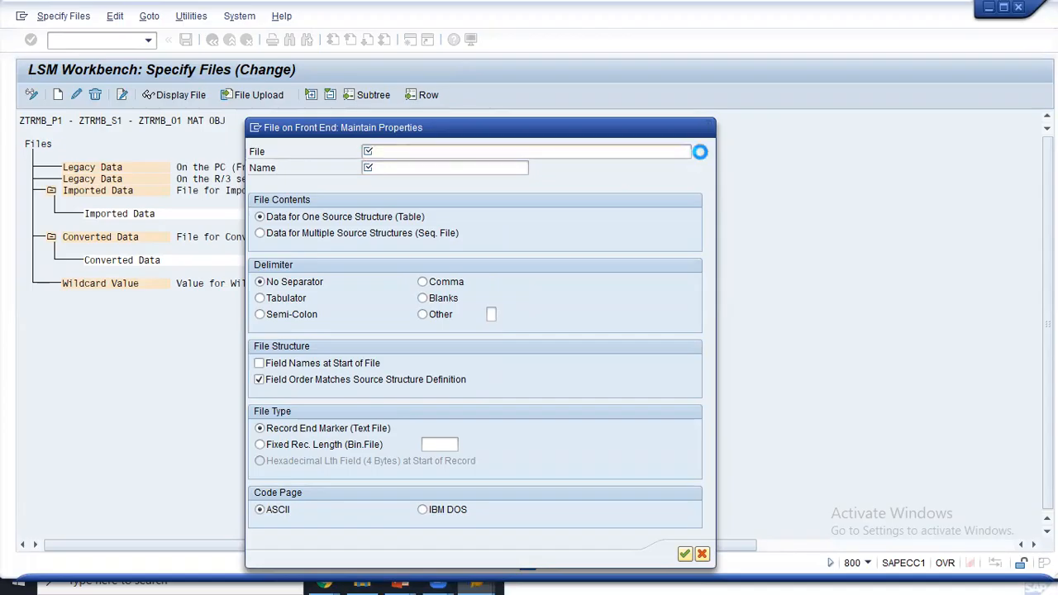
left_click(48, 147)
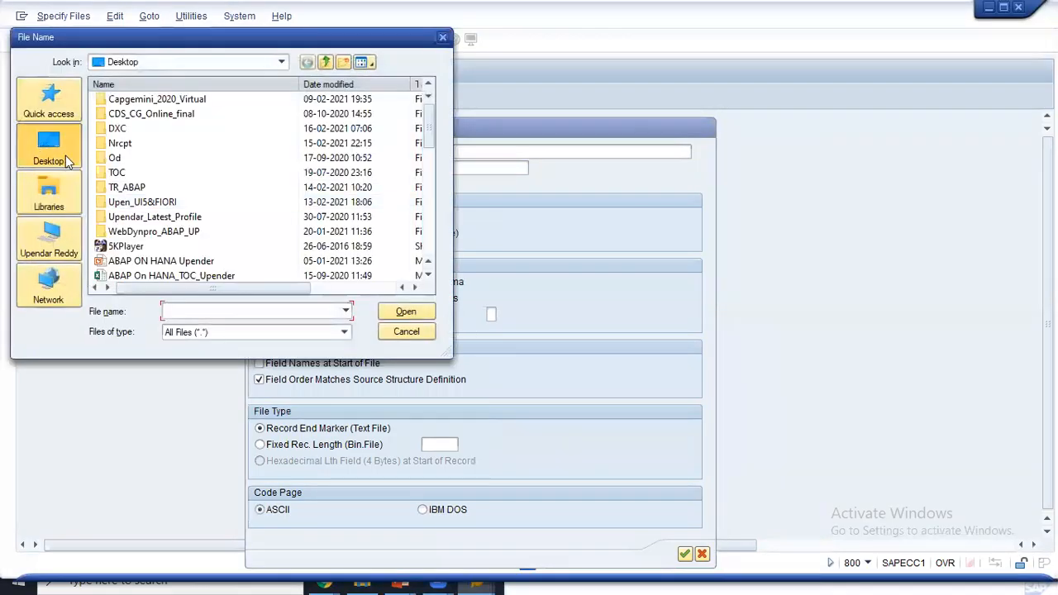
left_click(208, 308)
type("n")
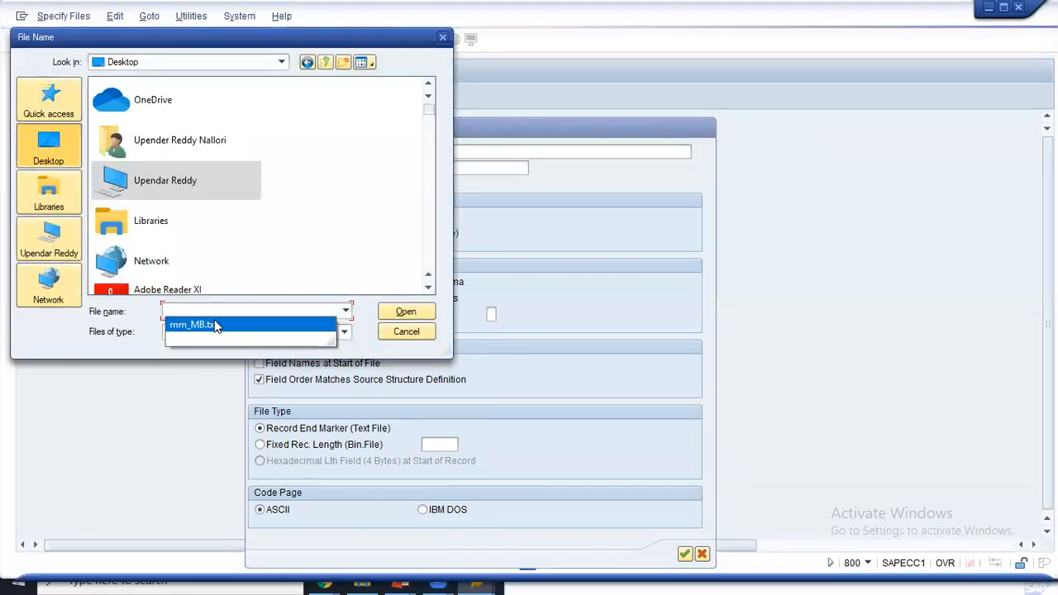
left_click(216, 327)
key("Return")
left_click(407, 312)
- Name the file LSMW and set the delimiter to Tabulator
left_click(433, 169)
type("LSMW")
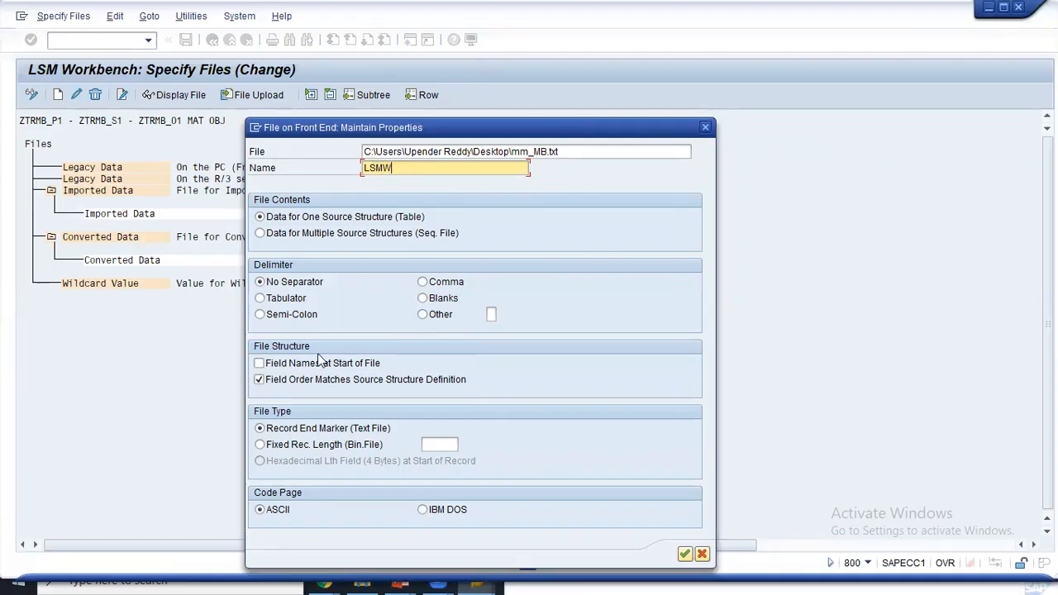
left_click(289, 299)
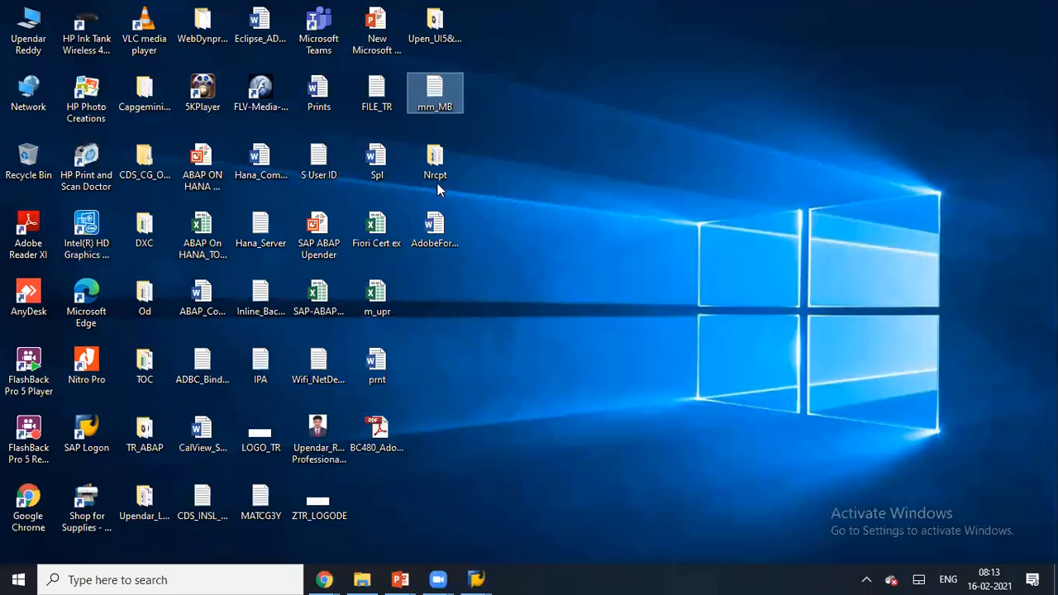
double_click(436, 97)
double_click(416, 134)
left_click_drag(118, 47, 366, 51)
left_click(213, 47)
left_click(805, 143)
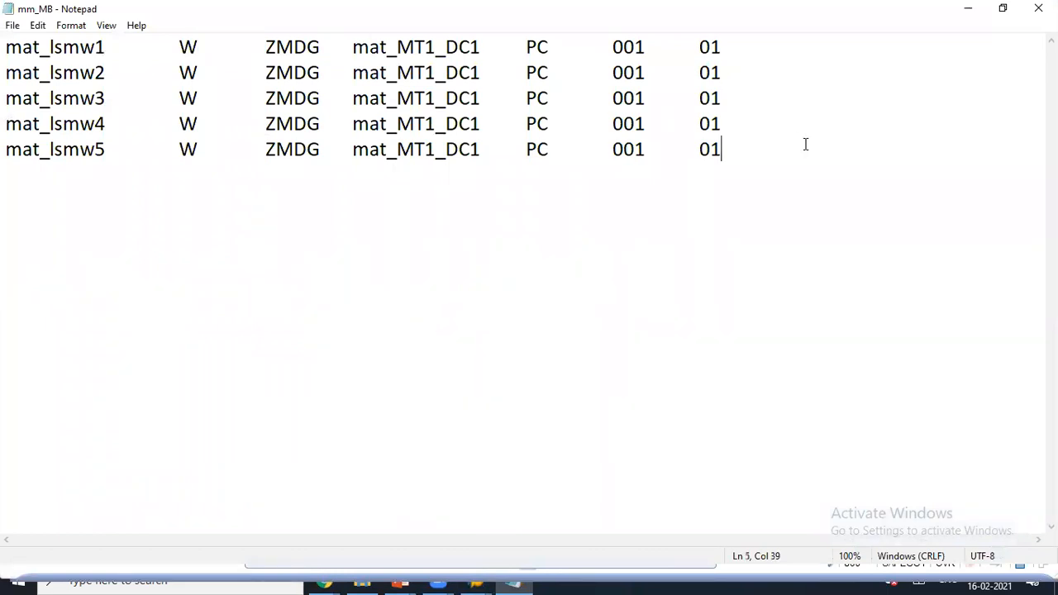
left_click(1039, 8)
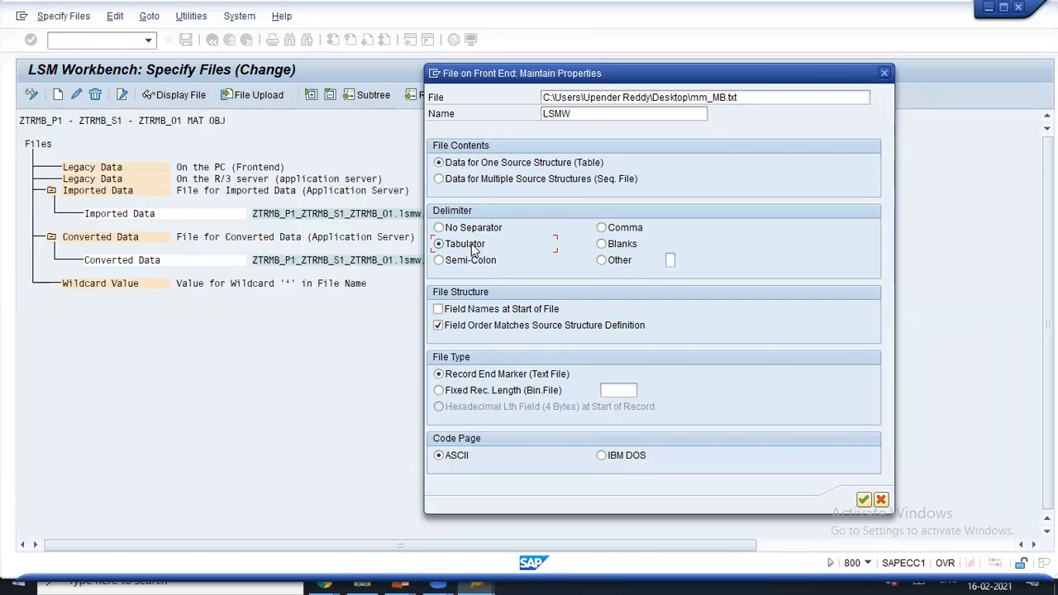
- Compare the delimiter options and keep Tabulator selected
left_click_drag(564, 76, 484, 58)
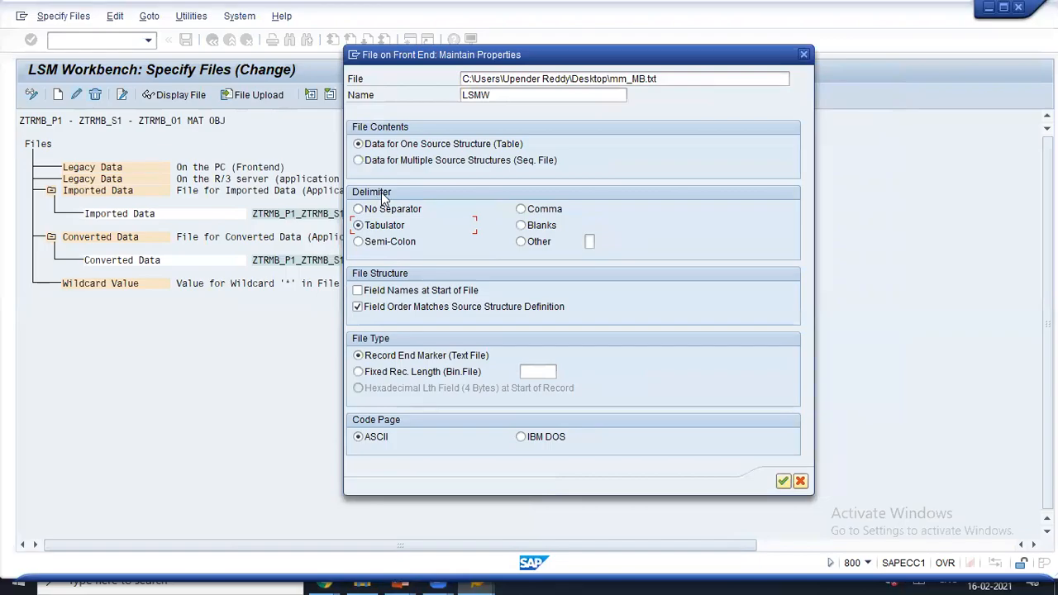
left_click(541, 210)
left_click(526, 227)
left_click(523, 241)
left_click(384, 226)
- Confirm the file properties, save the specification, and return to the step list
left_click(783, 481)
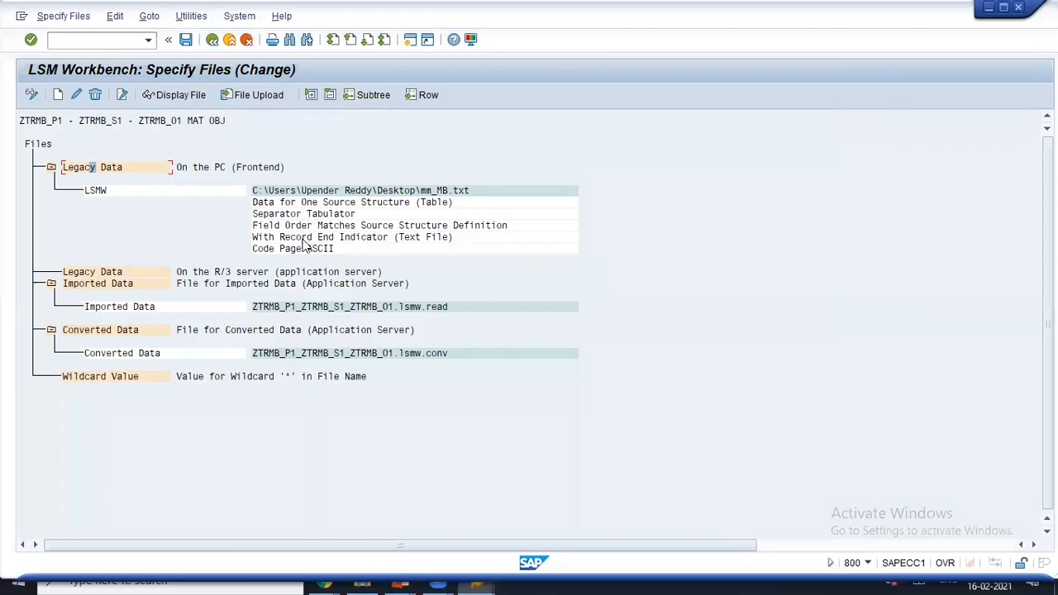
left_click(186, 40)
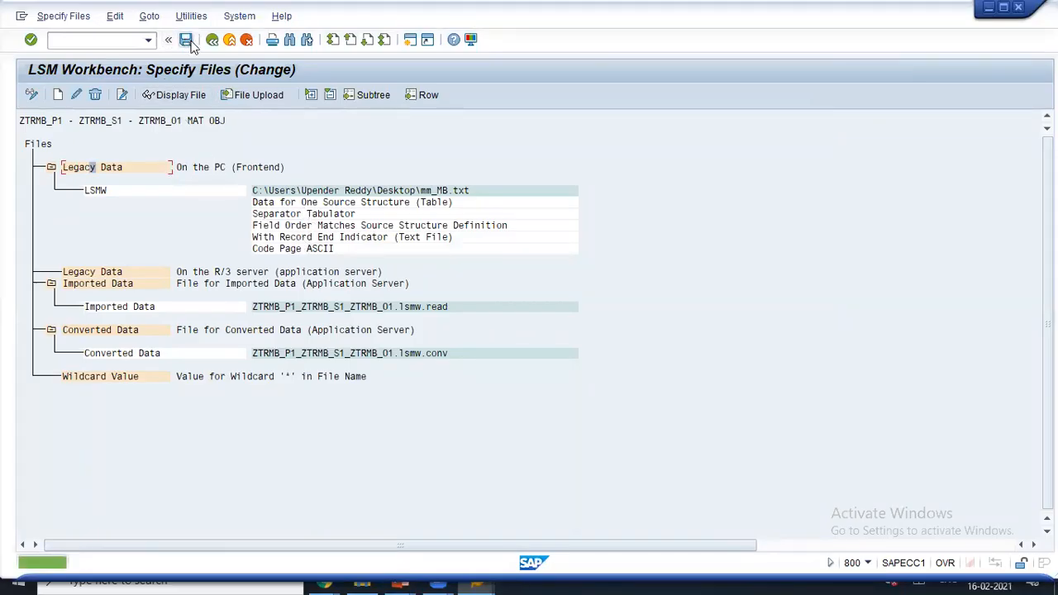
left_click(212, 40)
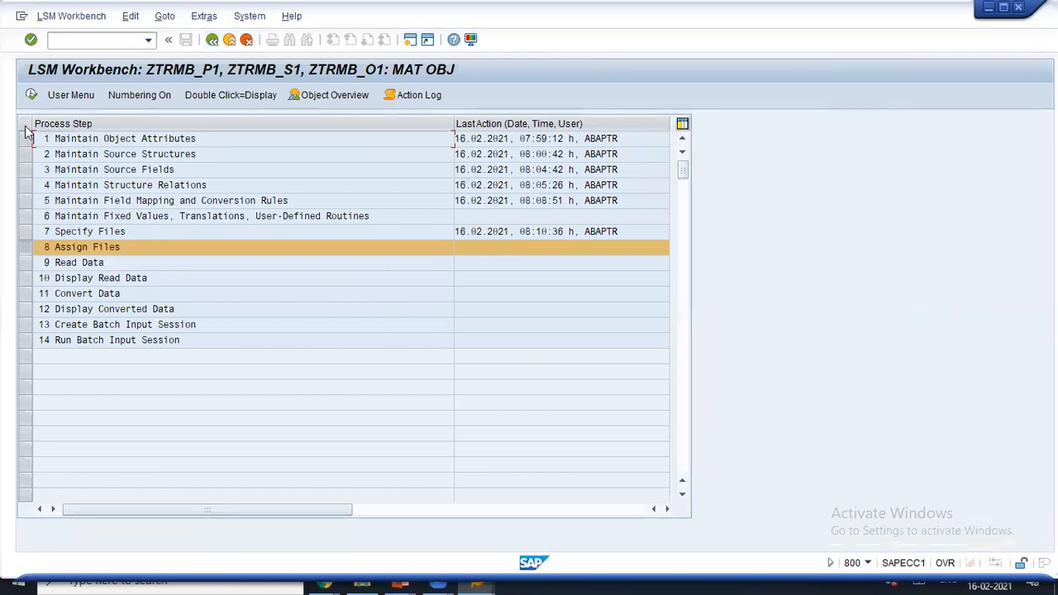
- Assign mm_MB.txt to source structure ZTR_MB_STRS, save it, and go back to the steps
left_click(30, 95)
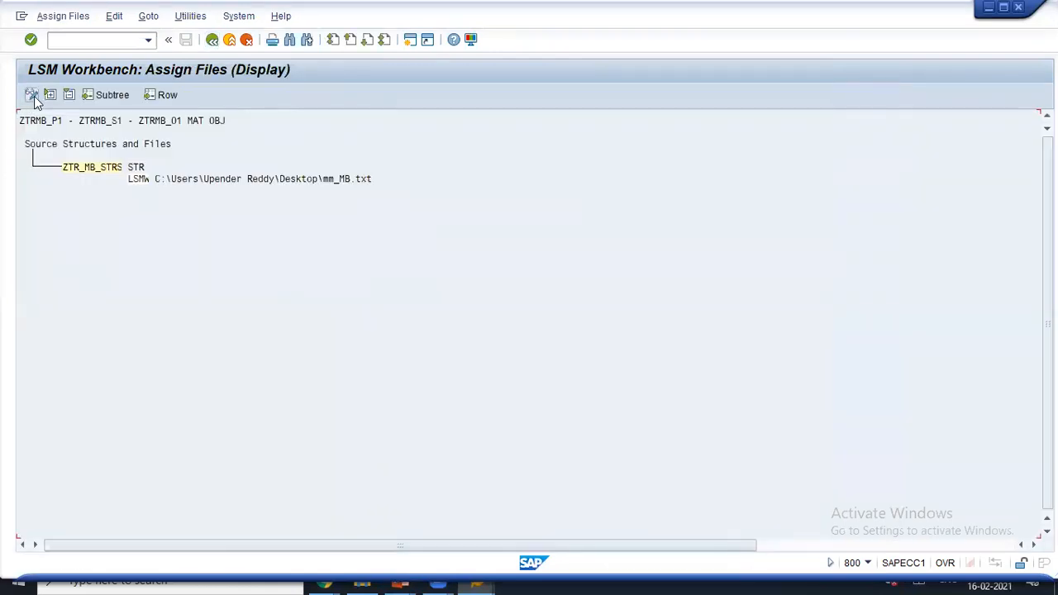
left_click(36, 96)
left_click(104, 169)
left_click(73, 95)
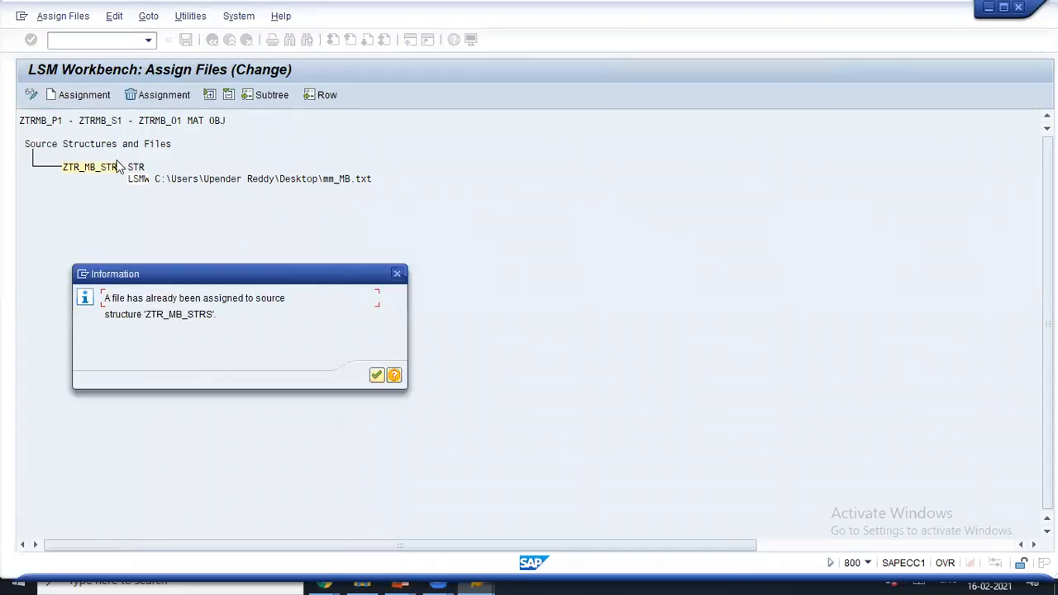
left_click(376, 375)
left_click(186, 42)
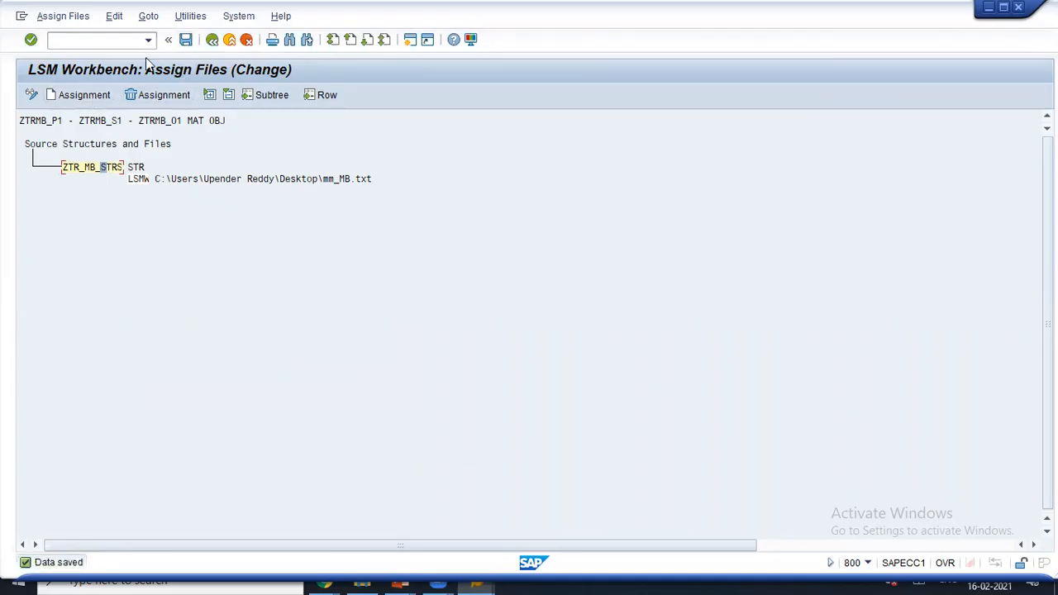
left_click(212, 41)
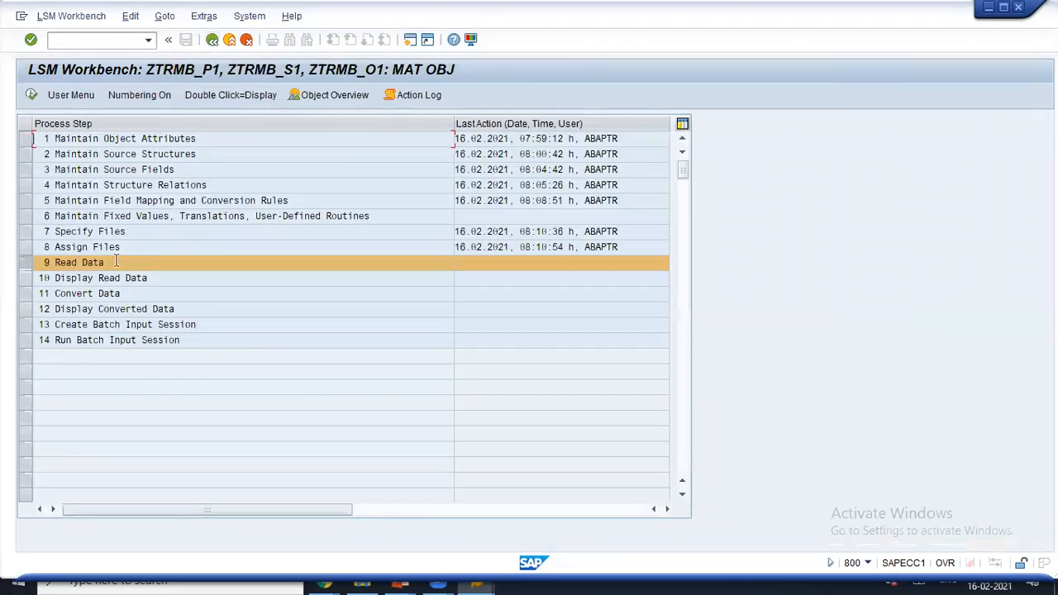
- Execute Read Data and allow SAP GUI access to mm_MB.txt, remembering the decision
left_click(32, 96)
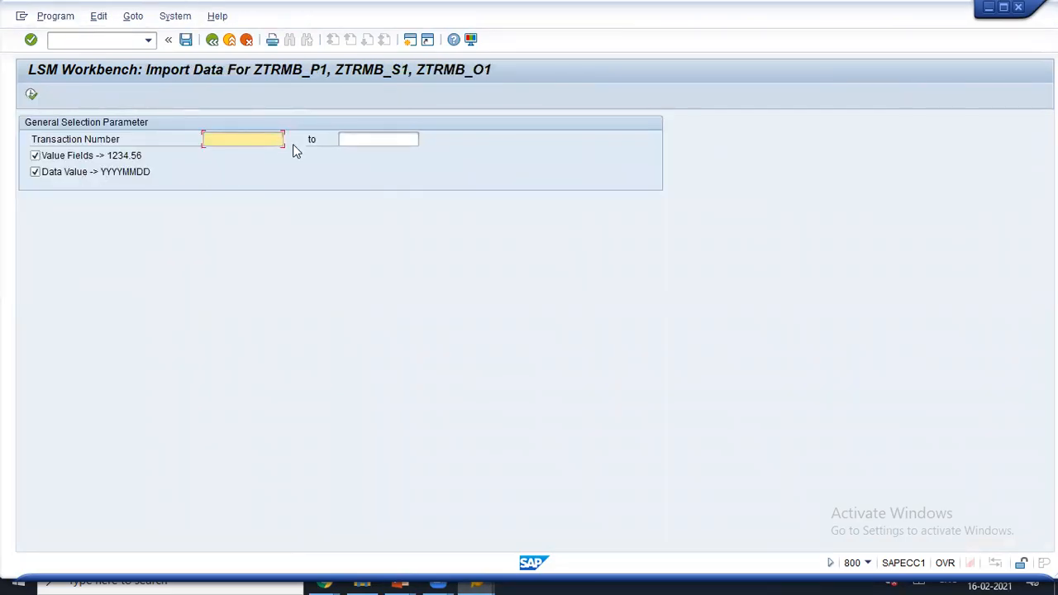
left_click(32, 96)
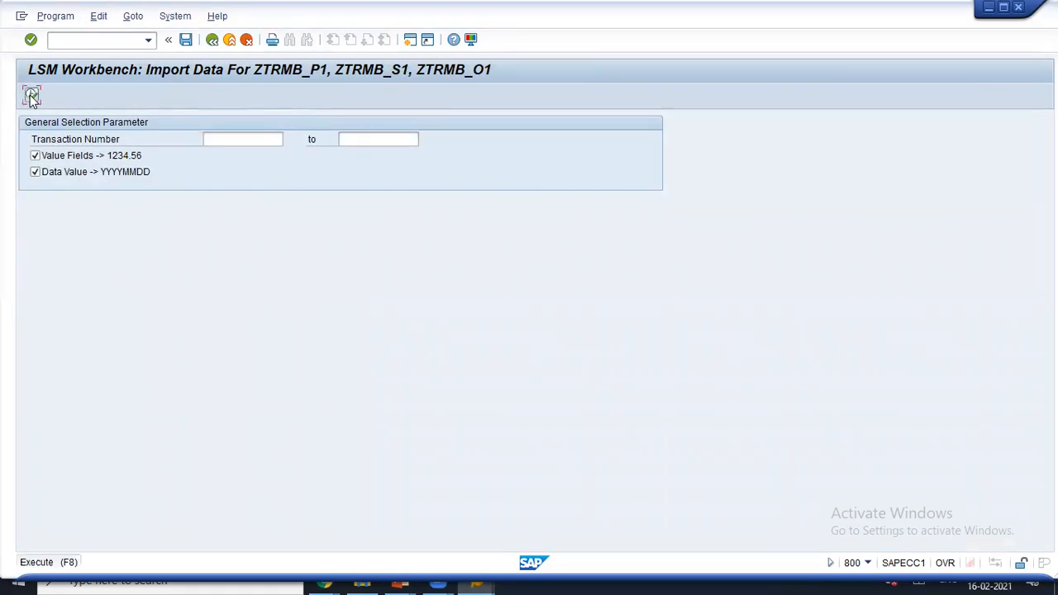
left_click(354, 286)
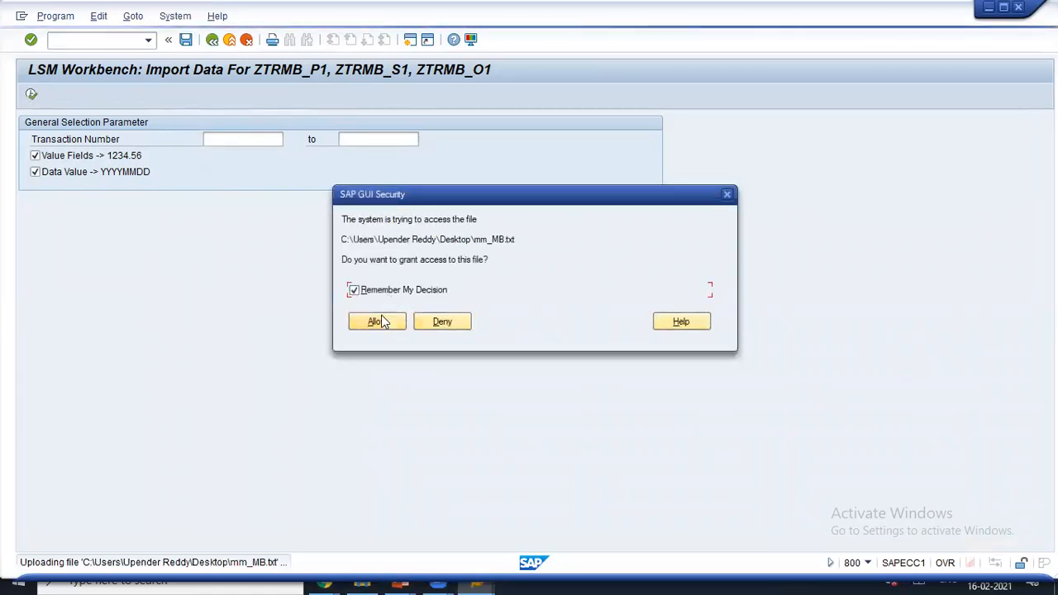
left_click(382, 322)
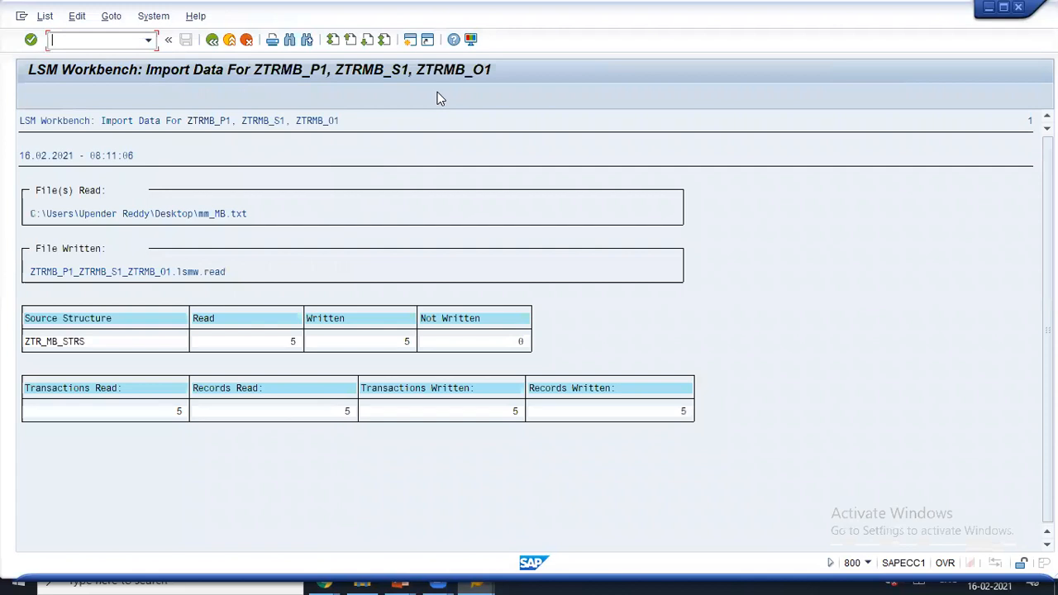
- Annotate the read log's file name parts and the five records read
left_click_drag(227, 265, 70, 269)
key("ctrl+z")
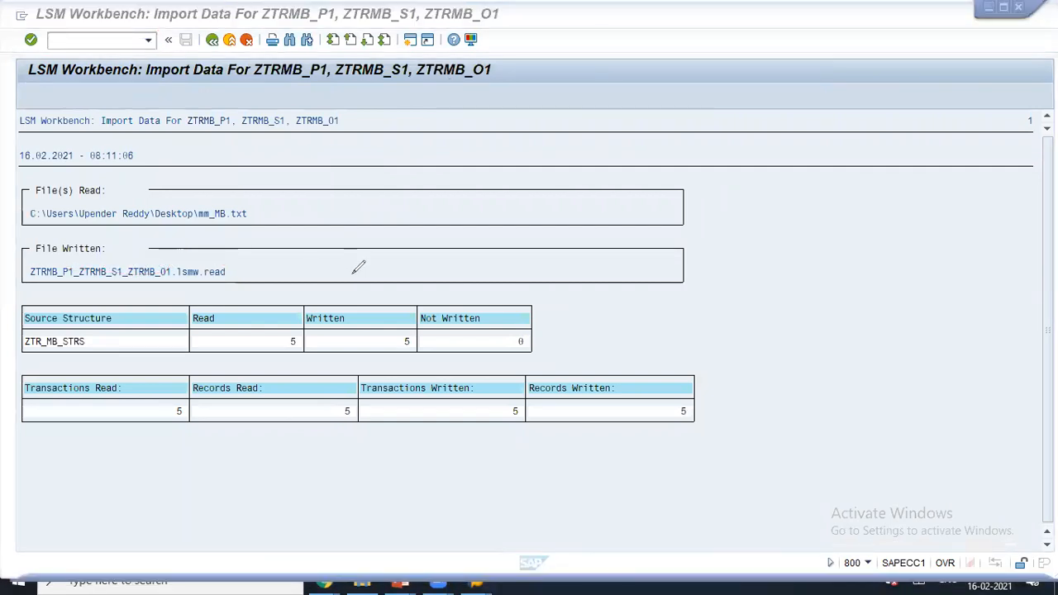
mouse_move(261, 258)
left_mouse_down()
mouse_move(20, 269)
mouse_move(253, 281)
mouse_move(246, 263)
left_mouse_up()
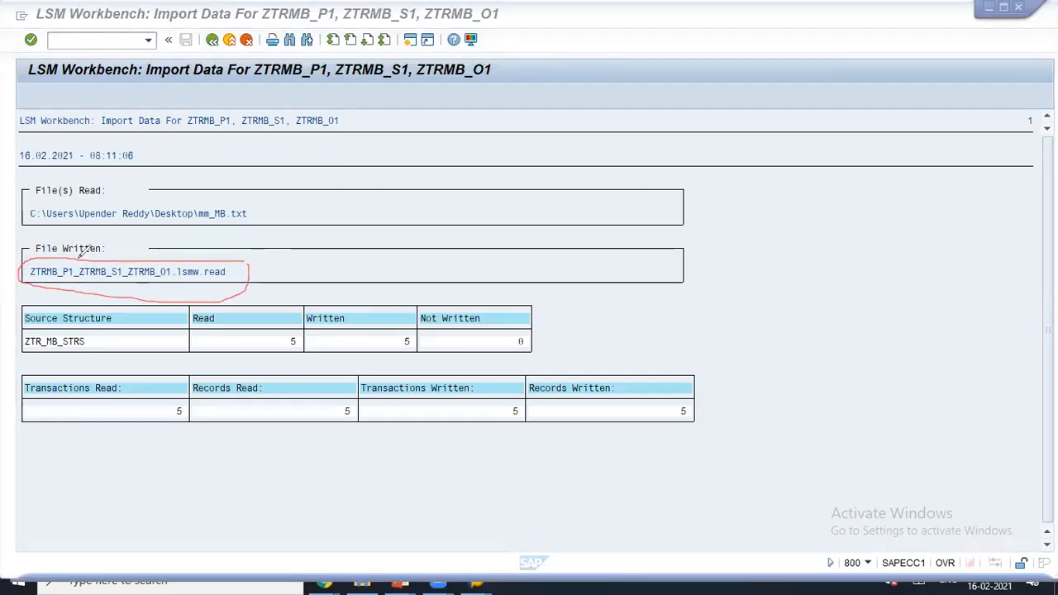
left_click_drag(85, 253, 82, 296)
left_click_drag(127, 260, 121, 301)
mouse_move(105, 241)
left_mouse_down()
mouse_move(106, 252)
mouse_move(82, 260)
left_mouse_up()
mouse_move(156, 249)
left_mouse_down()
mouse_move(150, 261)
mouse_move(156, 250)
mouse_move(172, 310)
left_mouse_up()
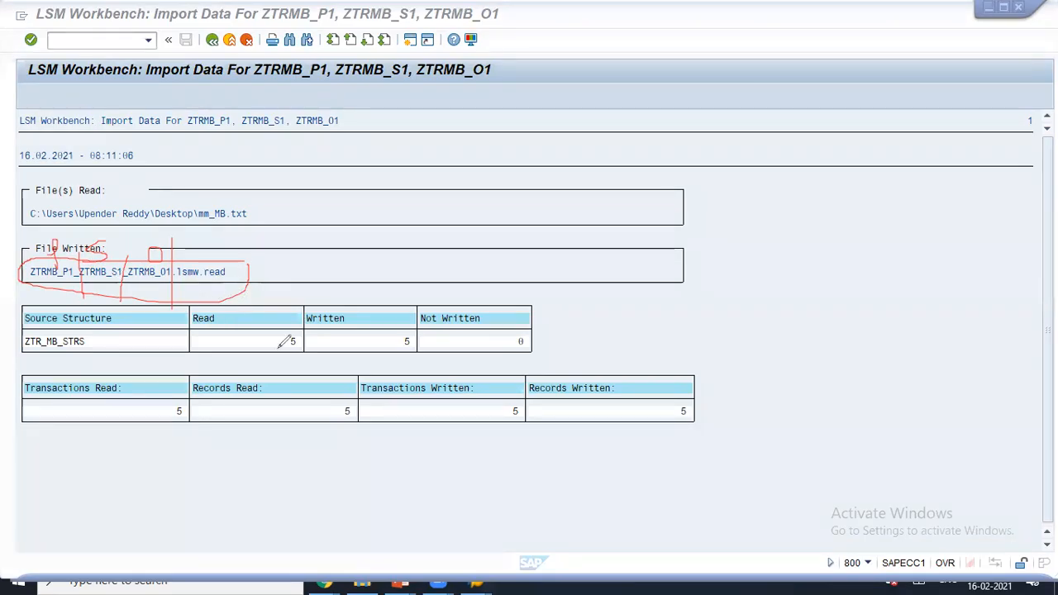
left_click_drag(279, 327, 329, 292)
left_click(747, 114)
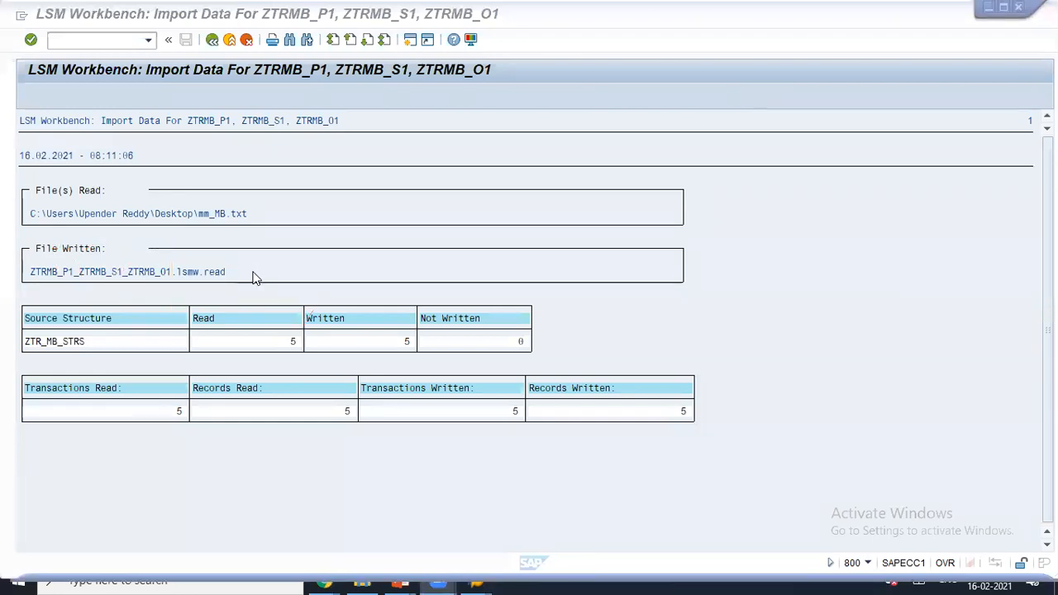
left_click_drag(229, 276, 27, 279)
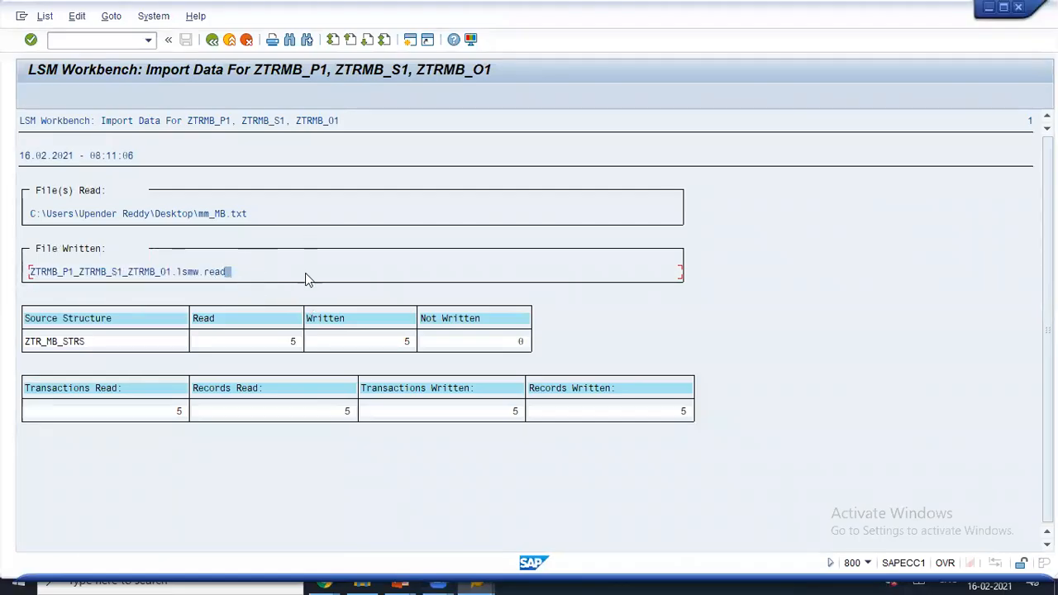
left_click_drag(223, 281, 18, 281)
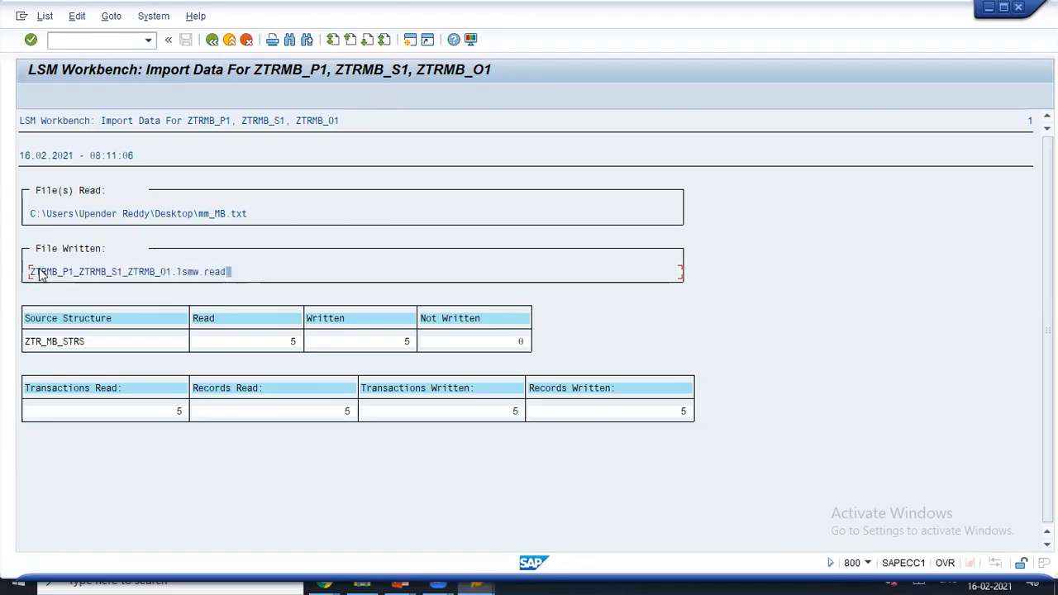
- Clear the Transaction Number field and re-read all the data
left_click(213, 40)
type("1")
left_click(388, 140)
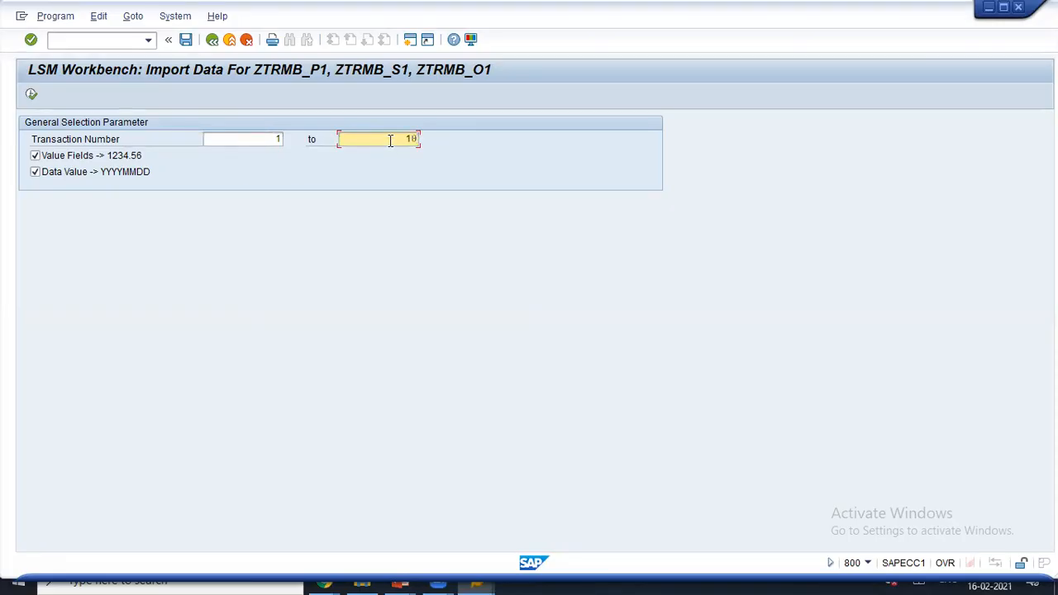
left_click(279, 139)
key("BackSpace")
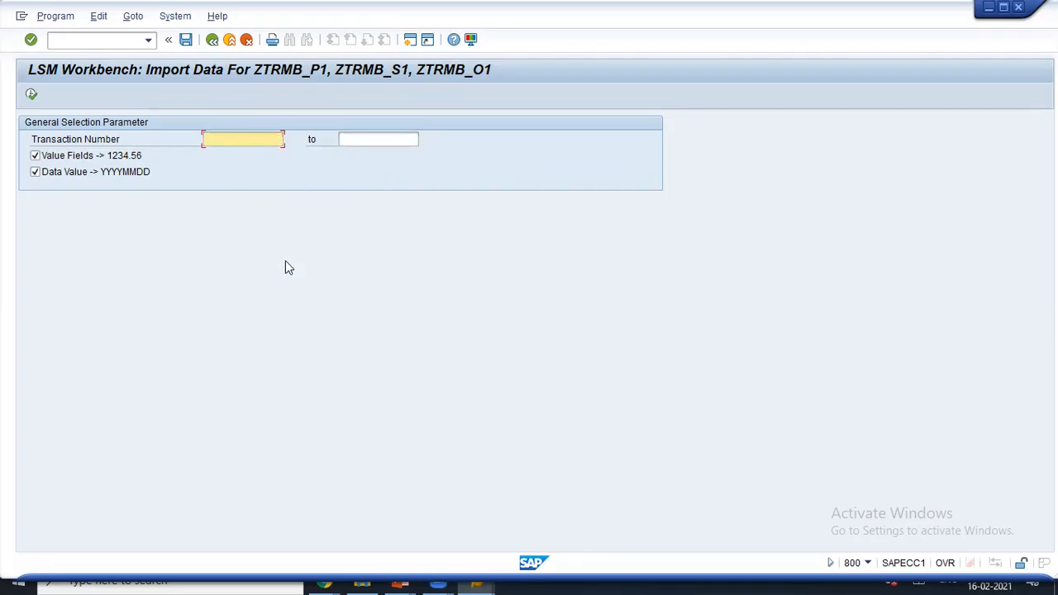
left_click(31, 95)
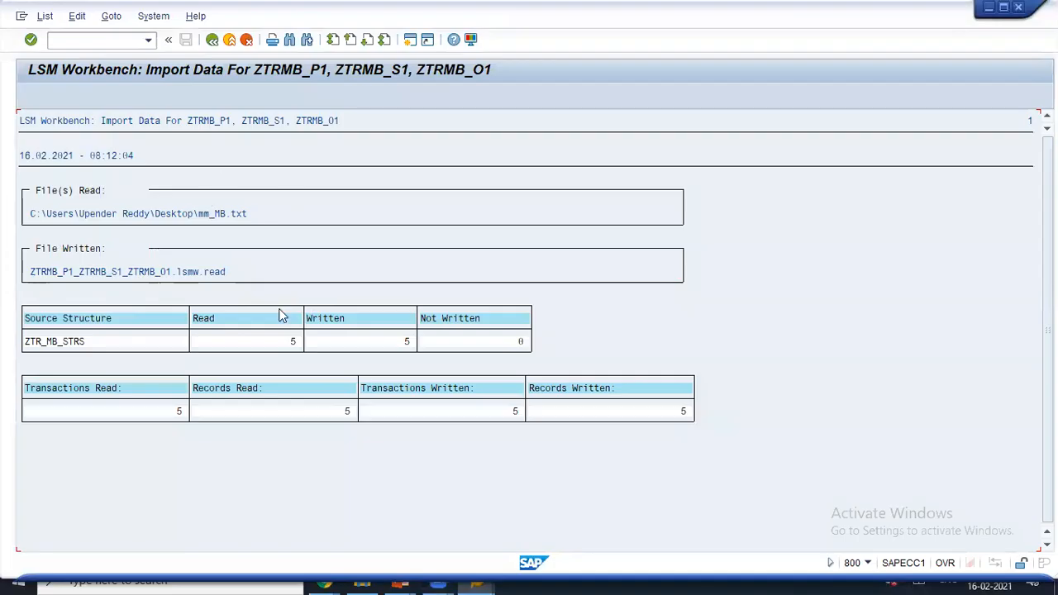
- Cancel saving a variant, return to the step list, and run Display Read Data
left_click(212, 41)
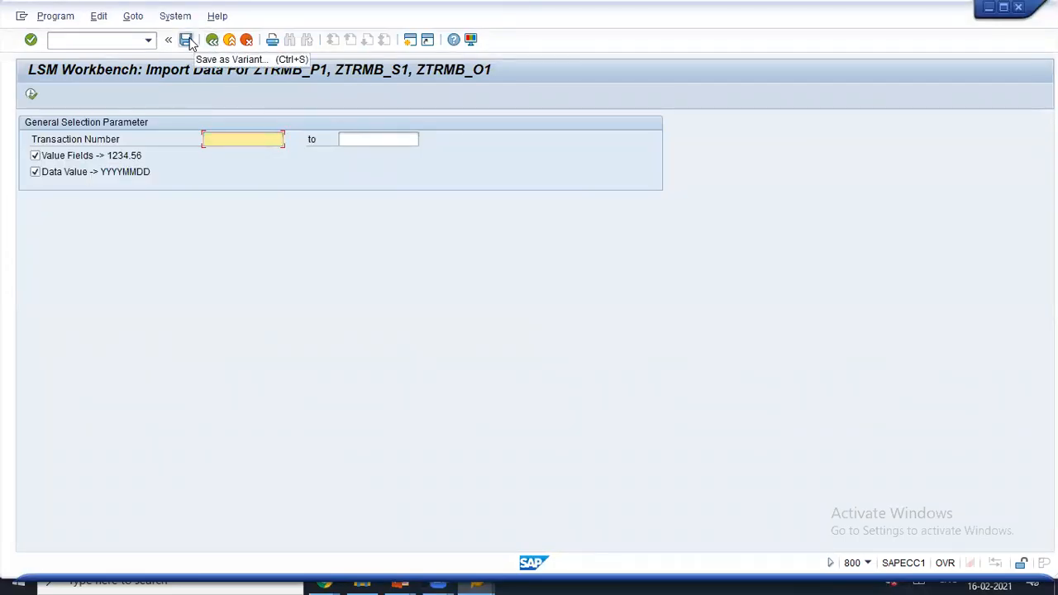
left_click(187, 42)
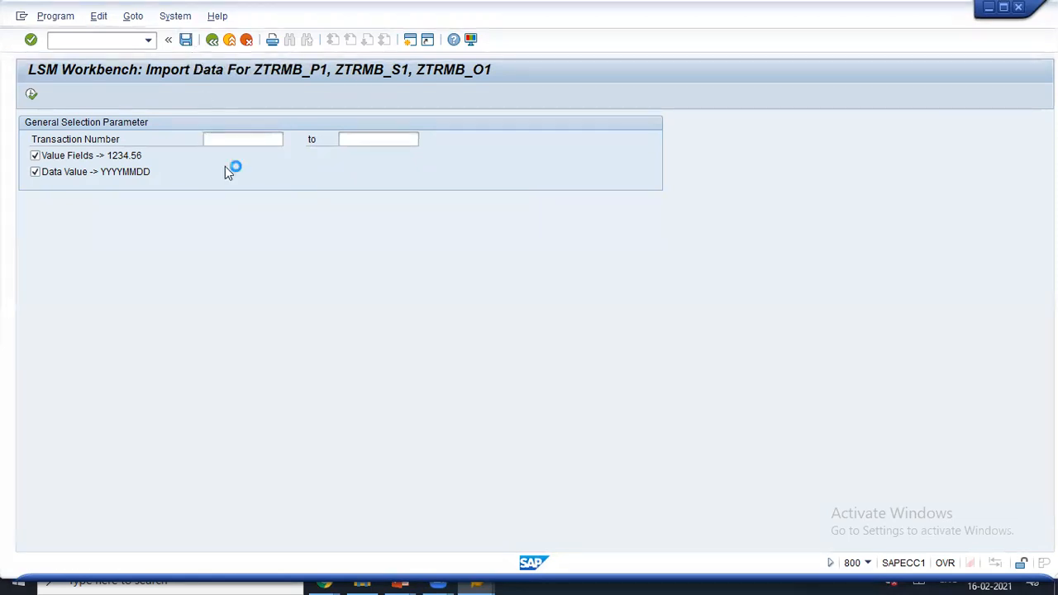
left_click(211, 39)
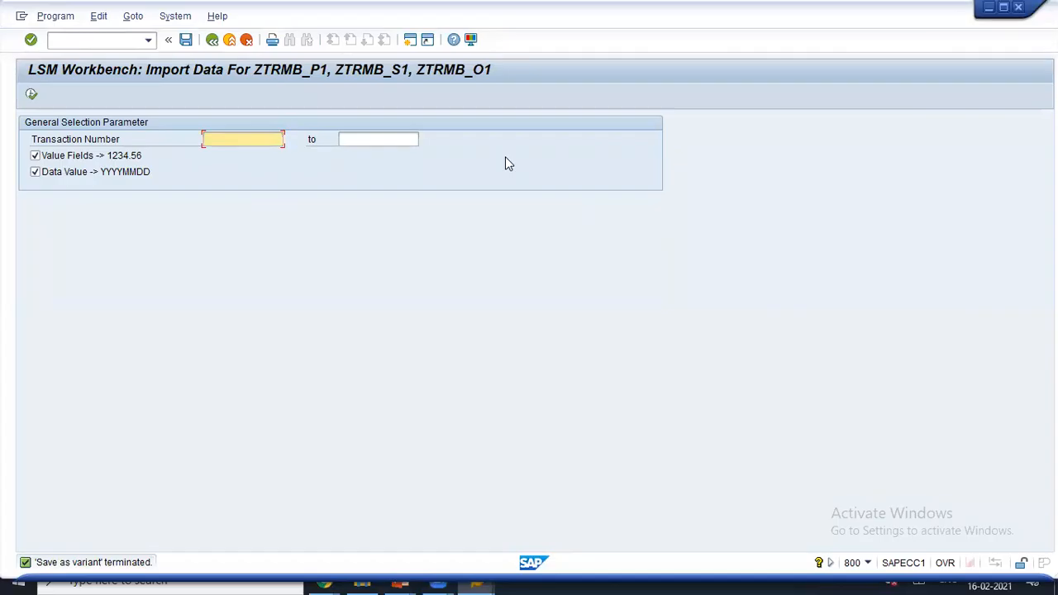
left_click(212, 40)
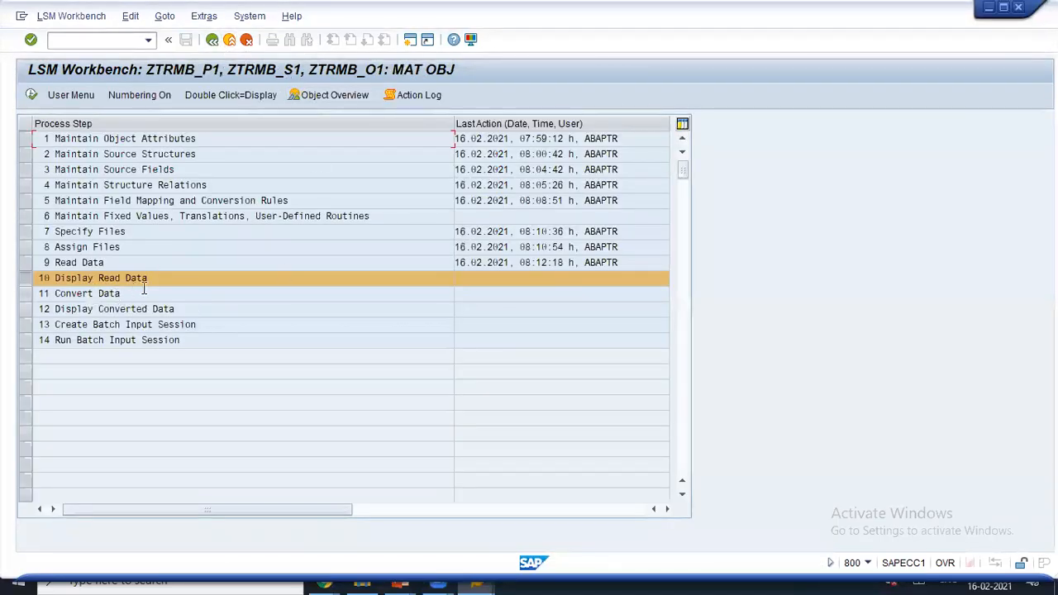
left_click(31, 95)
left_click_drag(156, 183, 260, 172)
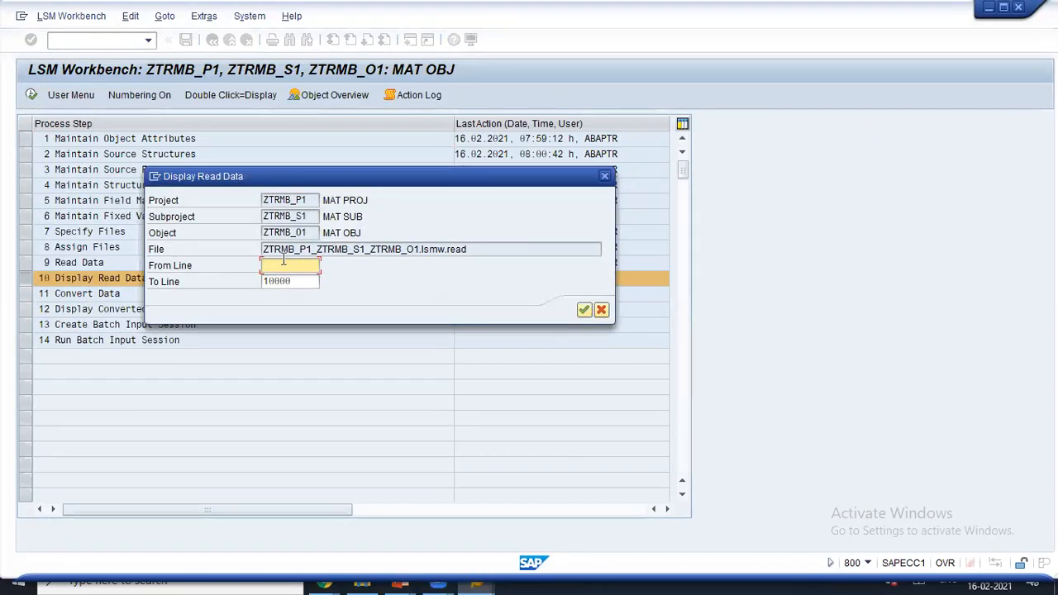
- Confirm the dialog to list the five imported rows, then go back
left_click(583, 311)
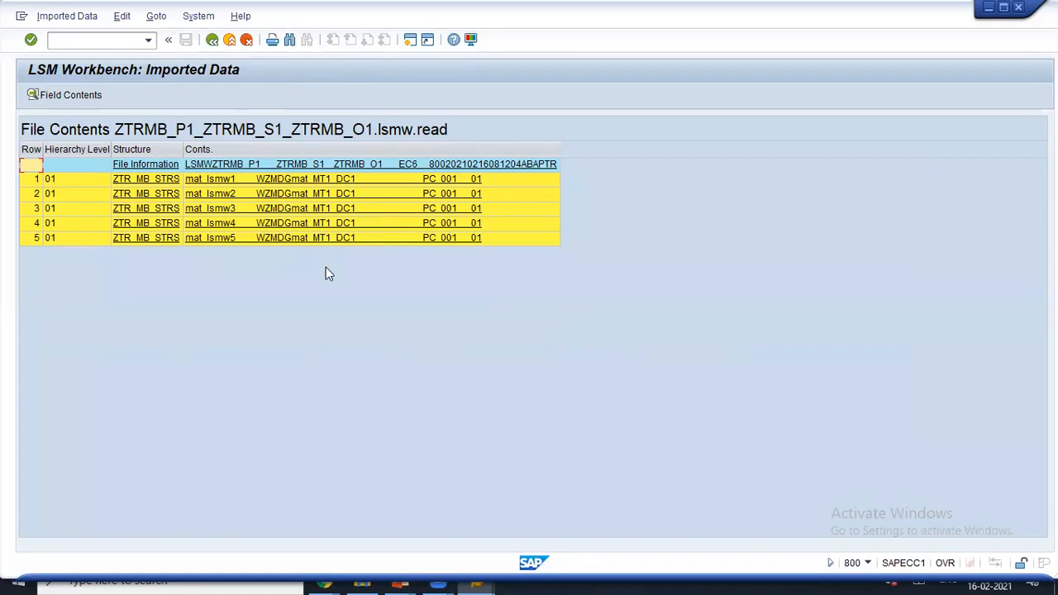
left_click(212, 40)
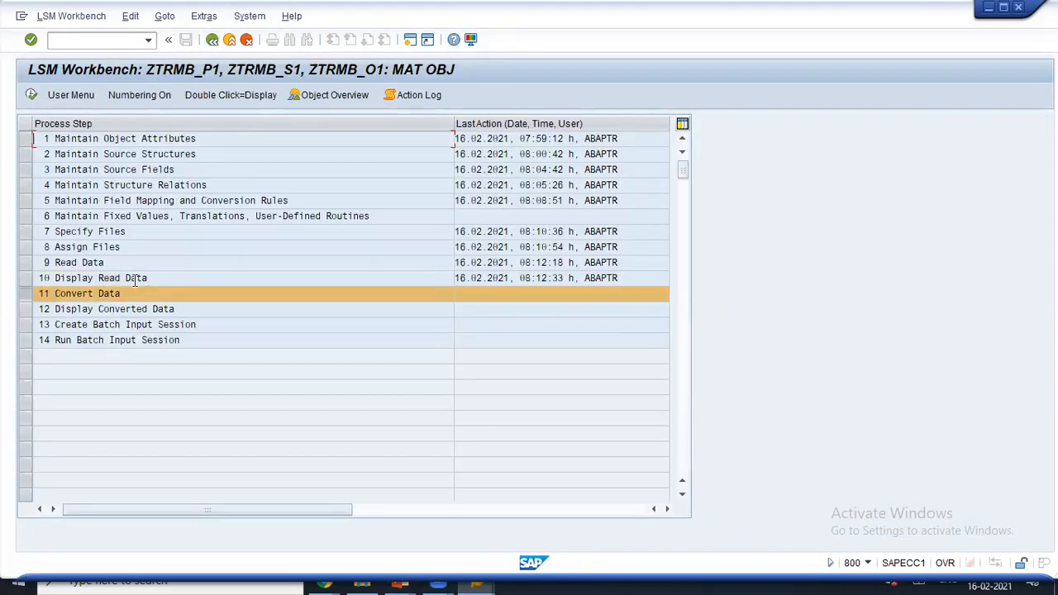
- Execute Convert Data with no transaction range, writing 5 transactions and records
left_click(31, 96)
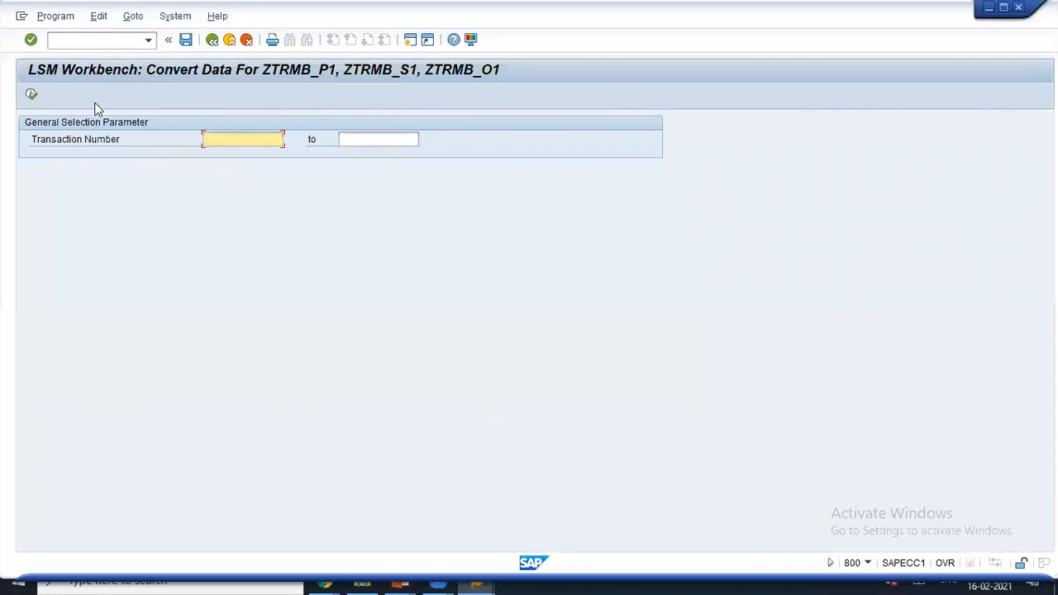
left_click(32, 99)
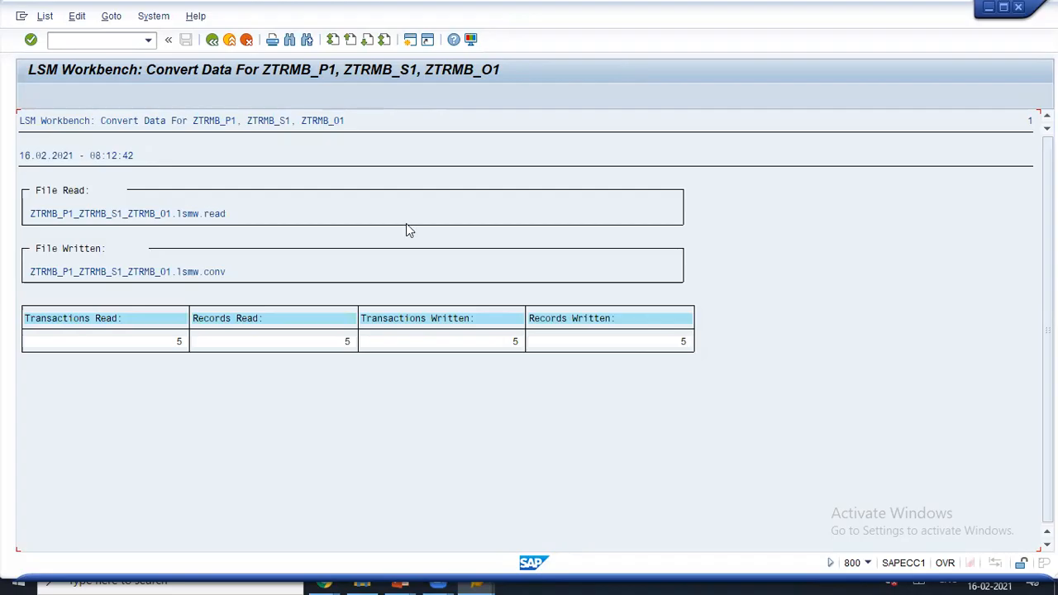
left_click_drag(237, 215, 299, 198)
left_click_drag(237, 269, 285, 248)
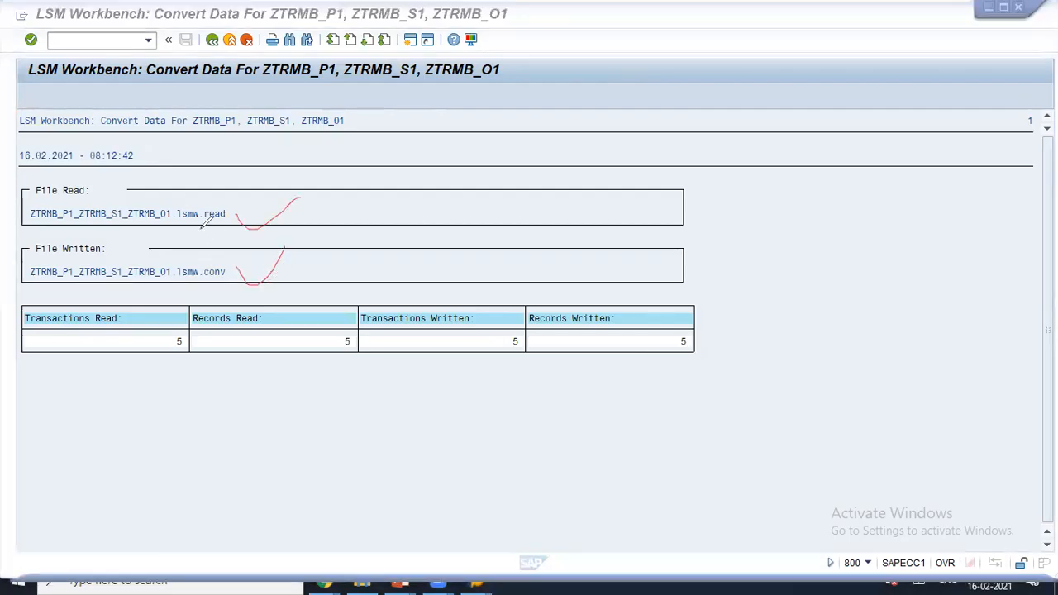
- Annotate the shared prefix and .conv extension, then select the converted file name
left_click_drag(198, 280, 224, 279)
left_click_drag(58, 208, 125, 194)
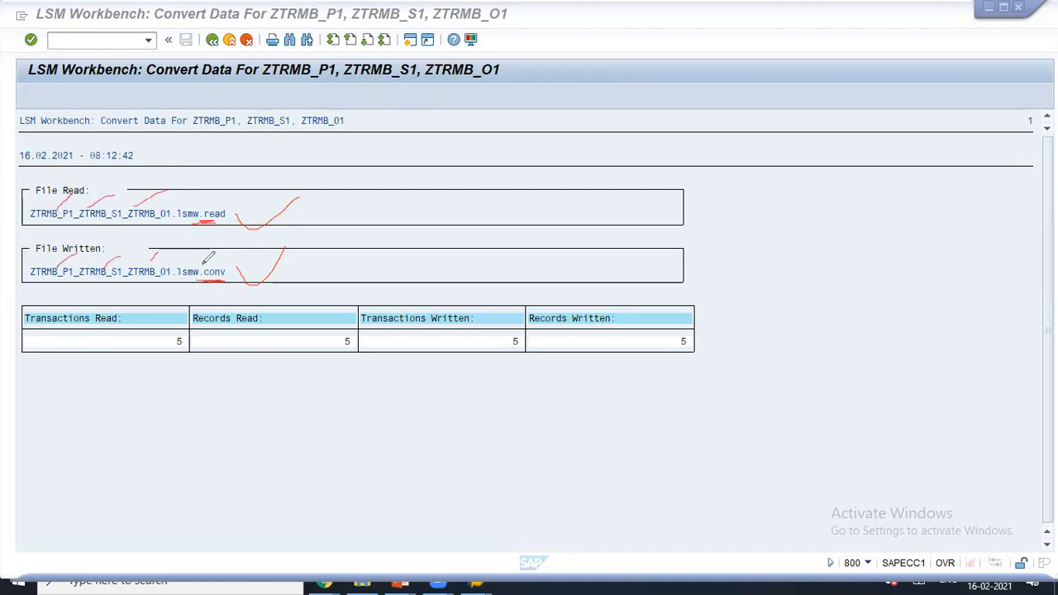
left_click_drag(165, 183, 177, 305)
mouse_move(247, 203)
left_mouse_down()
mouse_move(113, 193)
mouse_move(41, 281)
mouse_move(300, 240)
mouse_move(197, 200)
left_mouse_up()
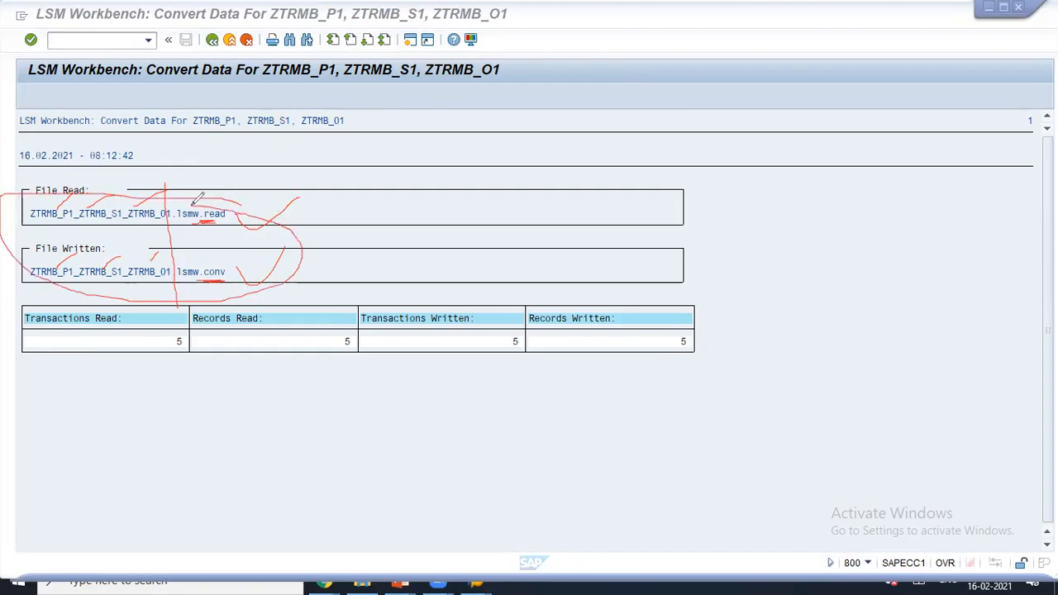
left_click(677, 109)
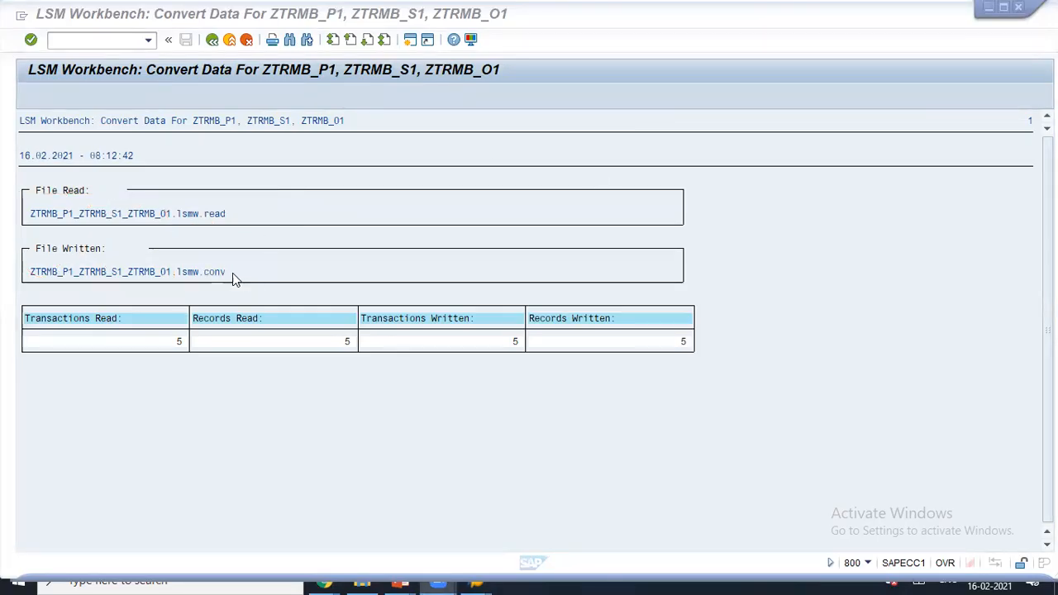
left_click_drag(233, 272, 18, 277)
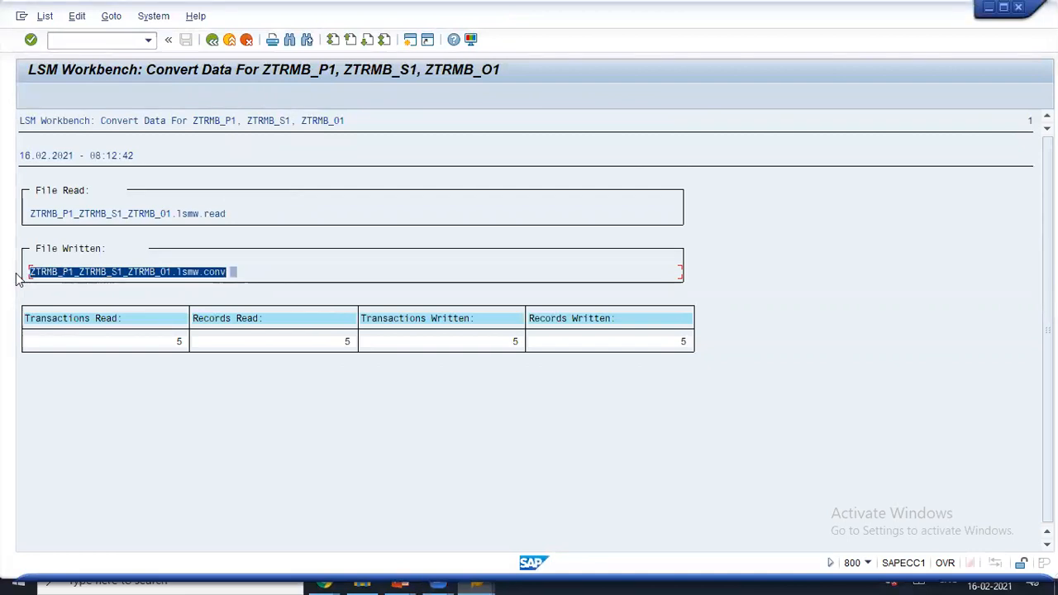
- Copy the converted file name and start transaction AL11 in a new session
left_click(176, 299)
left_click_drag(227, 277, 33, 282)
key("ctrl+c")
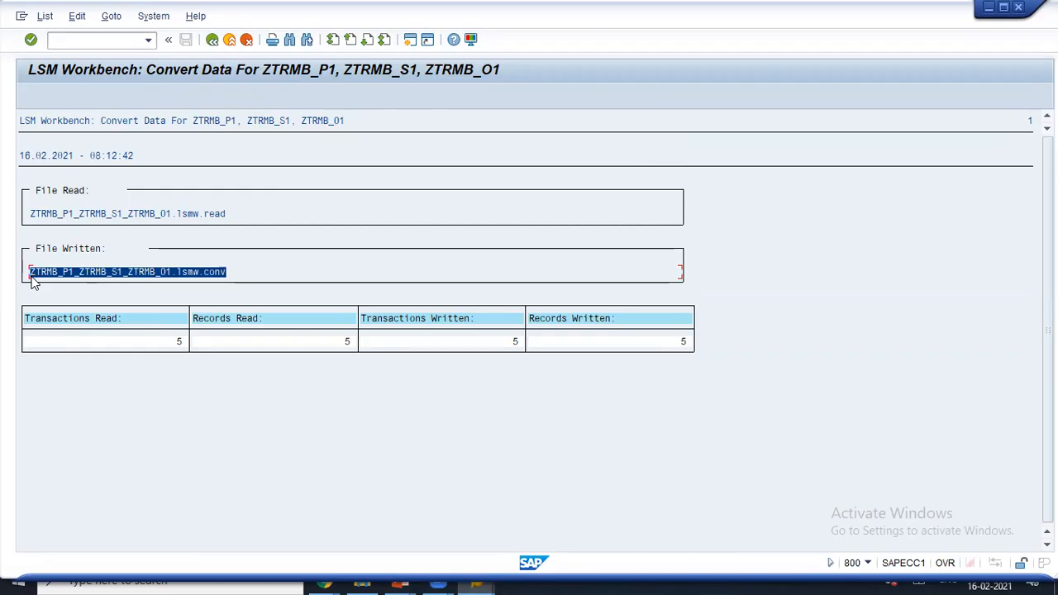
left_click(223, 274)
left_click(411, 44)
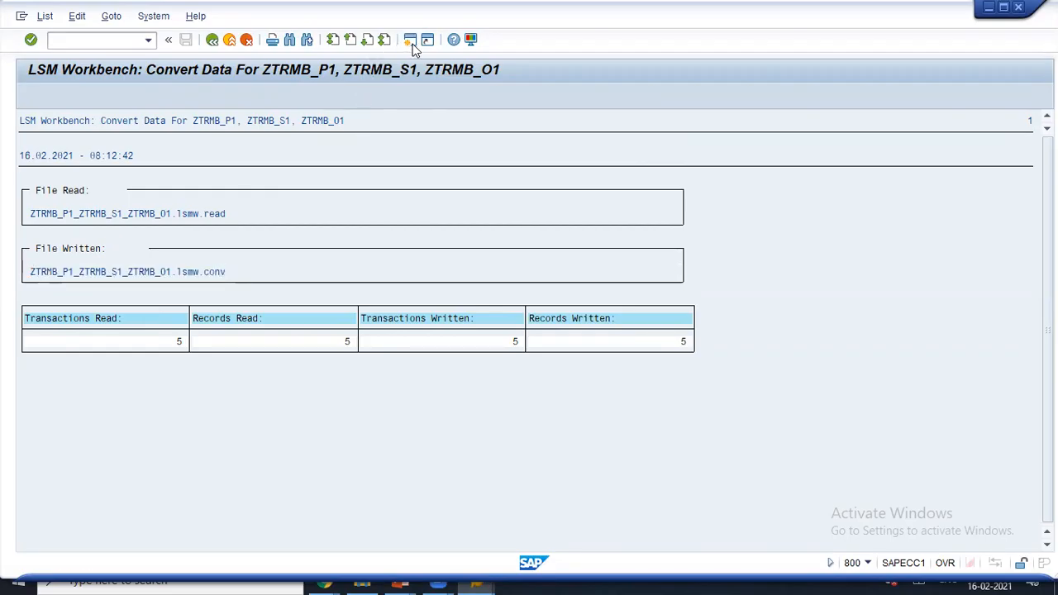
type("A")
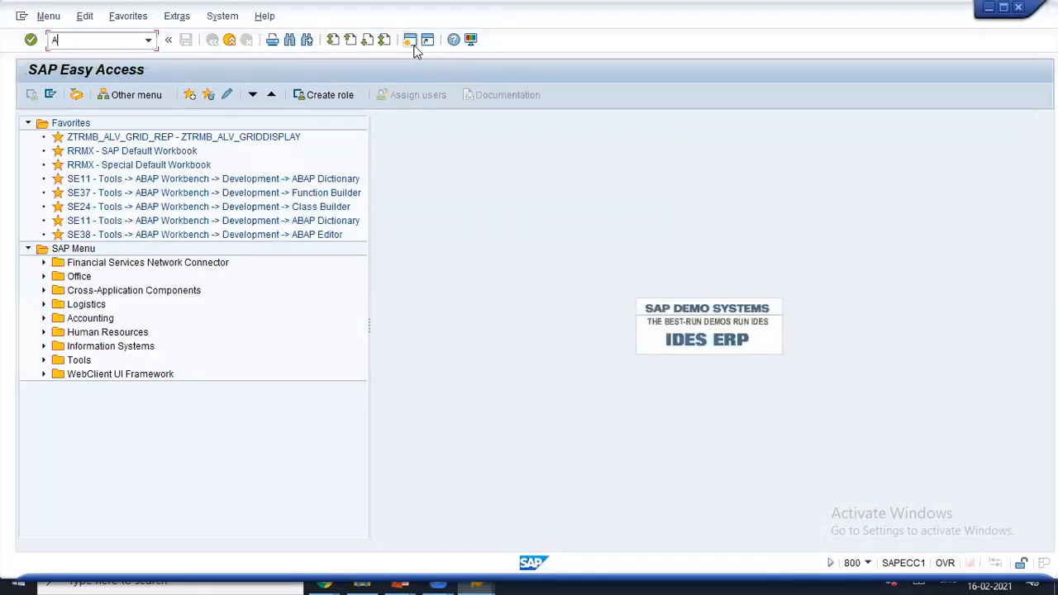
type("L11")
key("Return")
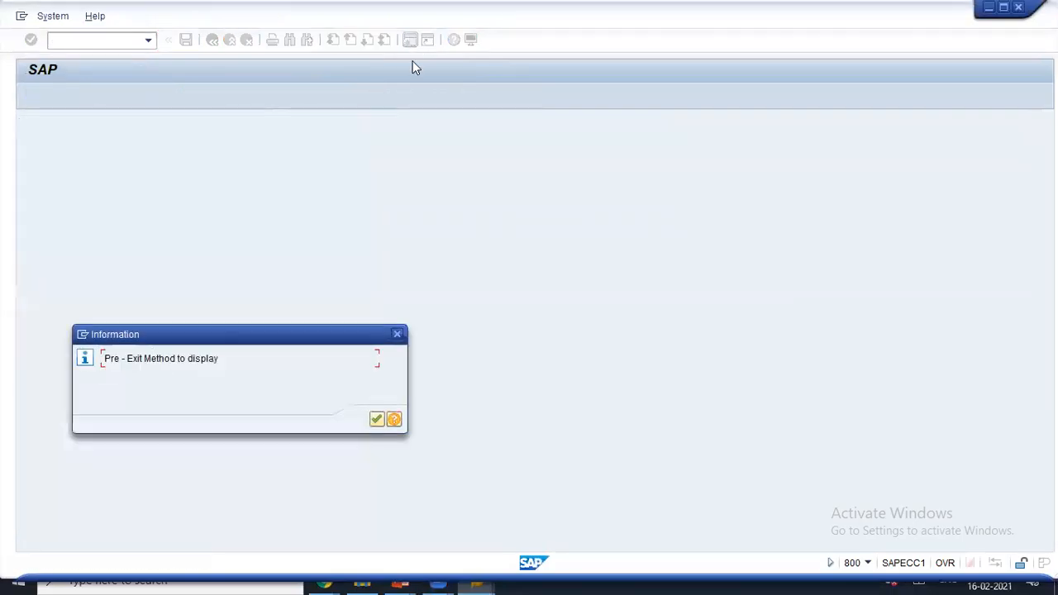
left_click(376, 419)
left_click(376, 419)
left_click(376, 419)
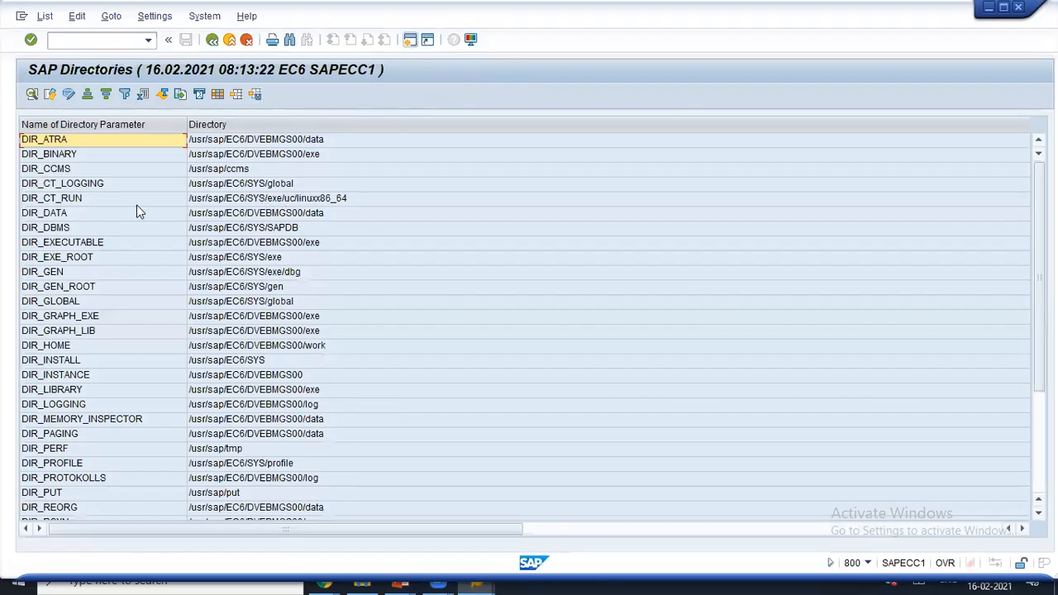
- Open the DIR_HOME directory listing and scroll through its files
left_click(73, 348)
double_click(212, 352)
left_click(377, 420)
left_click(377, 420)
left_click(377, 419)
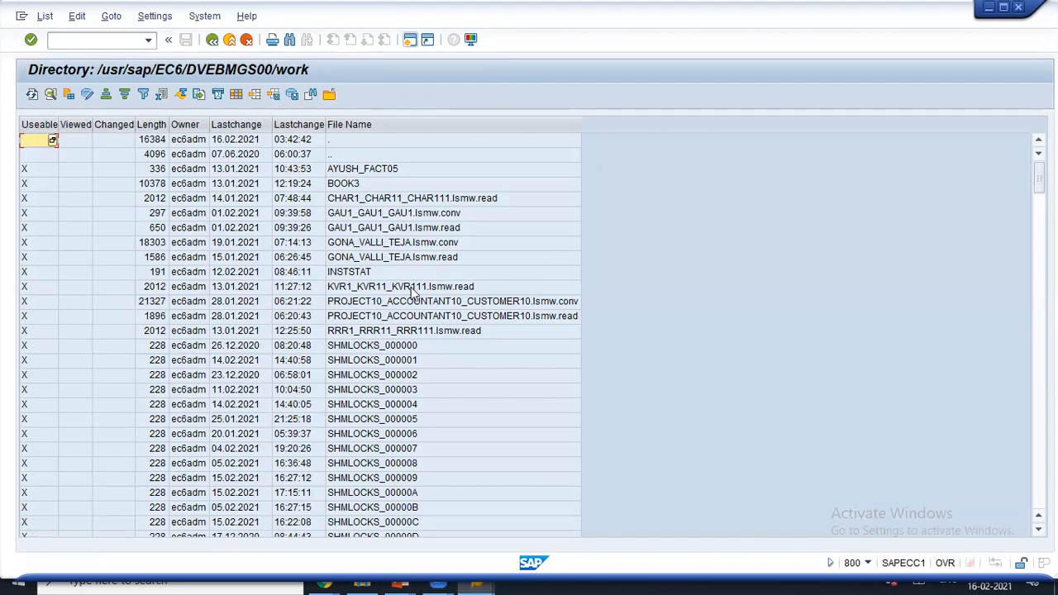
left_click(428, 289)
scroll(428, 302, "down", 3)
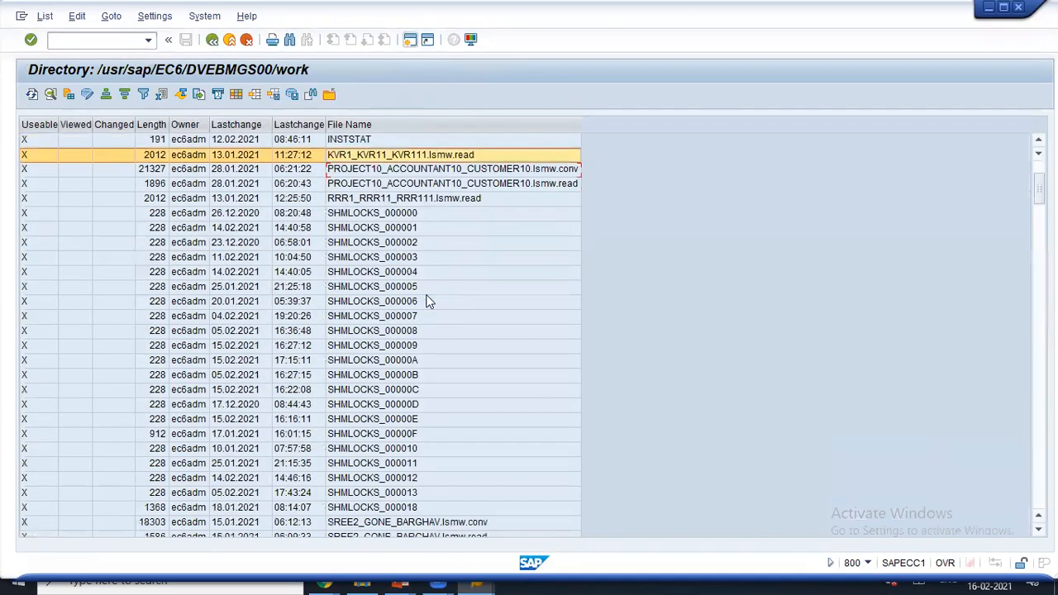
scroll(428, 302, "down", 9)
scroll(428, 302, "down", 3)
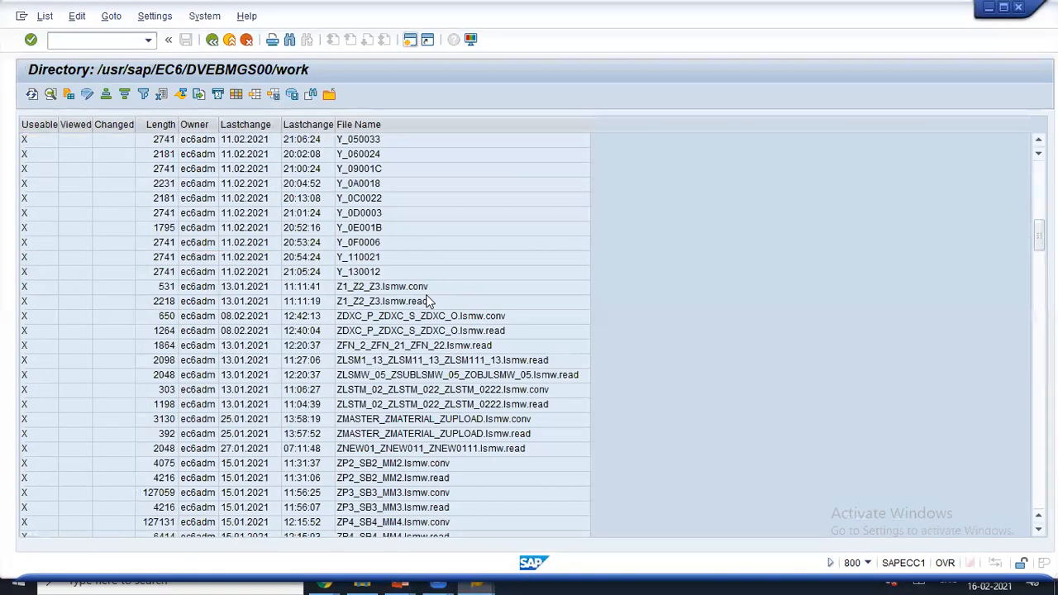
scroll(416, 347, "down", 3)
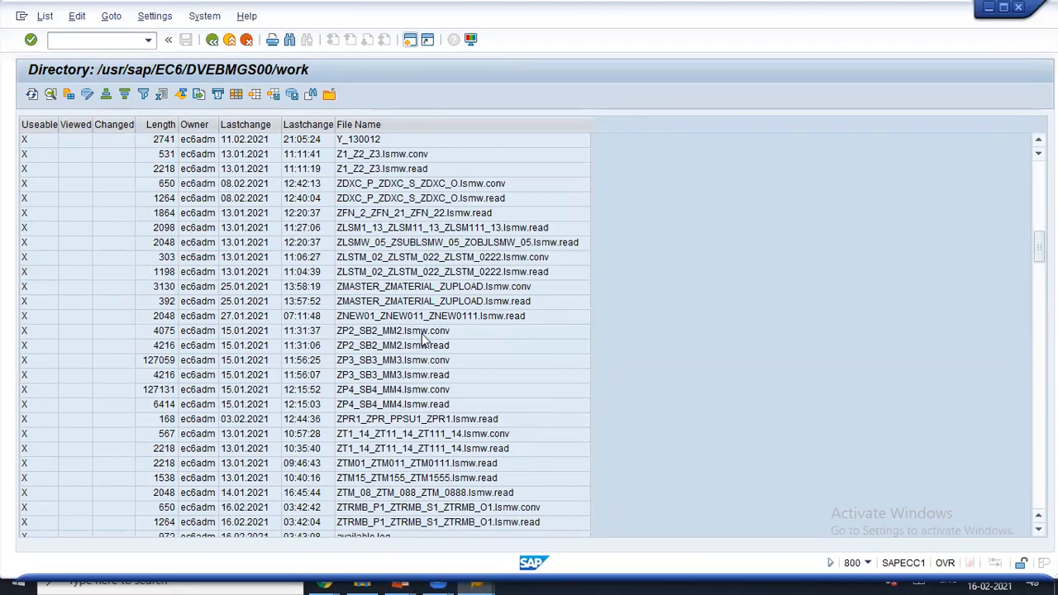
key("F3")
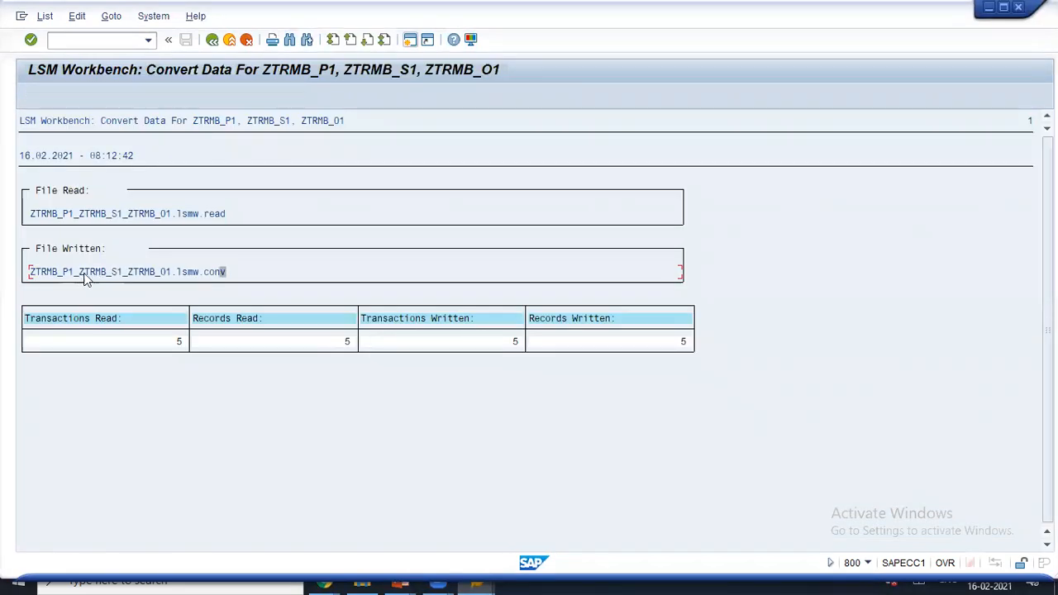
key("alt+Tab")
scroll(369, 245, "up", 18)
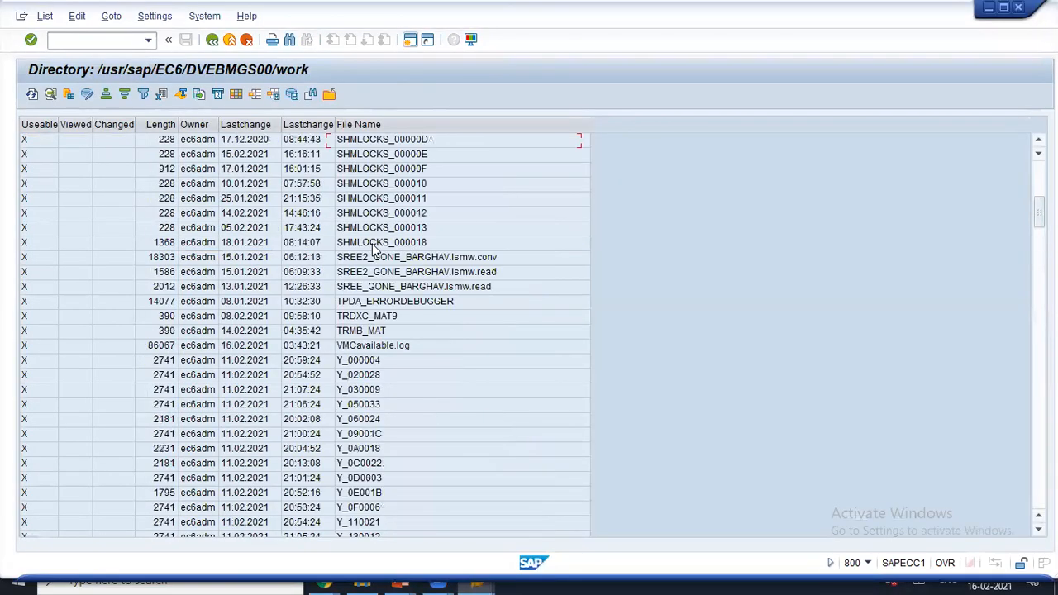
scroll(376, 250, "up", 1)
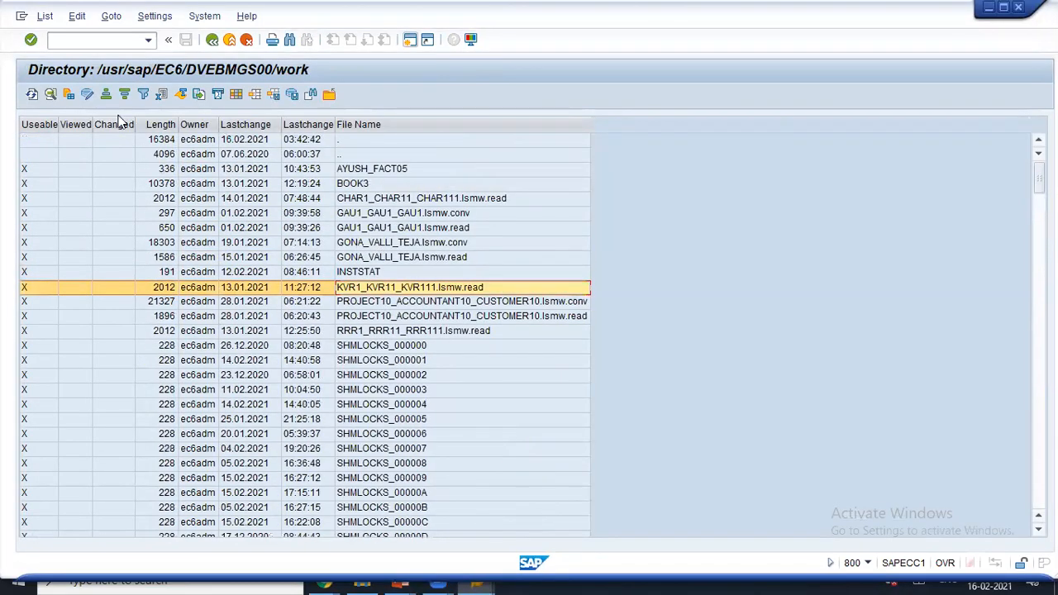
- Search the listing for ZTRMB_P1_ZTRMB_S1_ZTRMB_O1.lsmw.conv
key("ctrl+f")
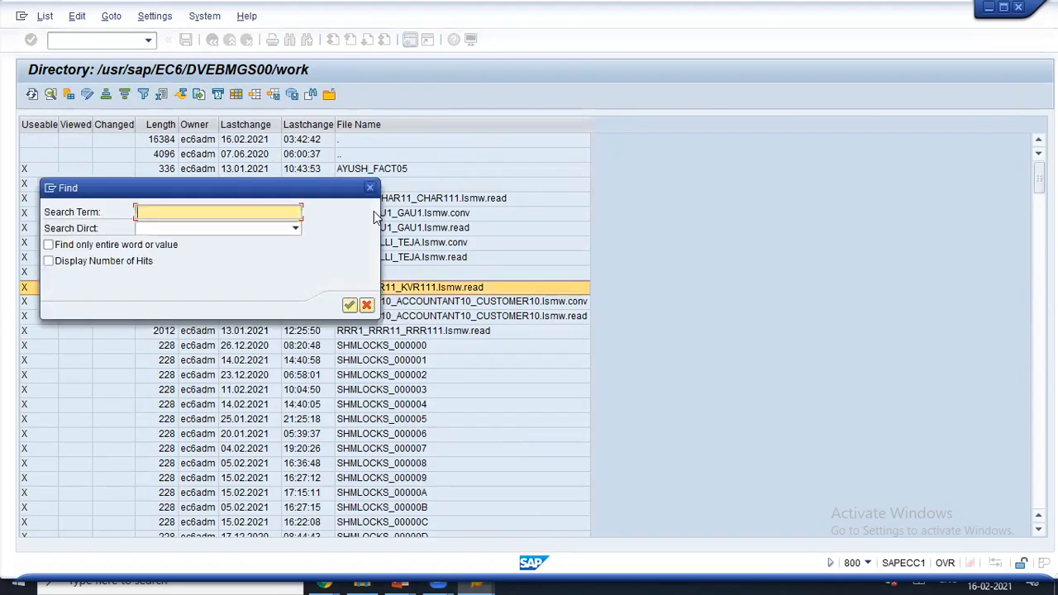
key("ctrl+v")
left_click_drag(307, 186, 654, 113)
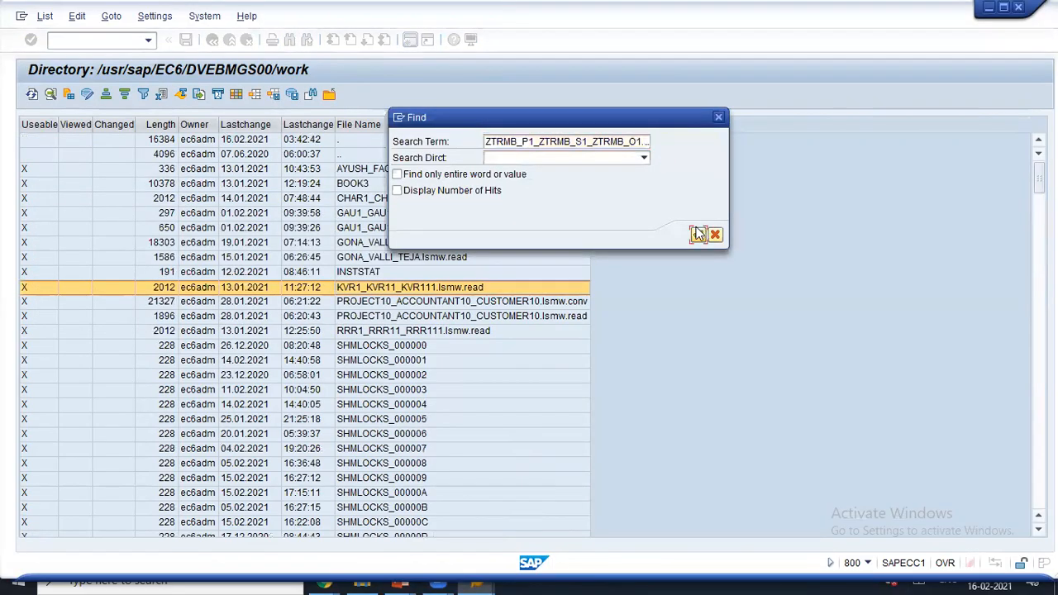
left_click(697, 236)
key("Escape")
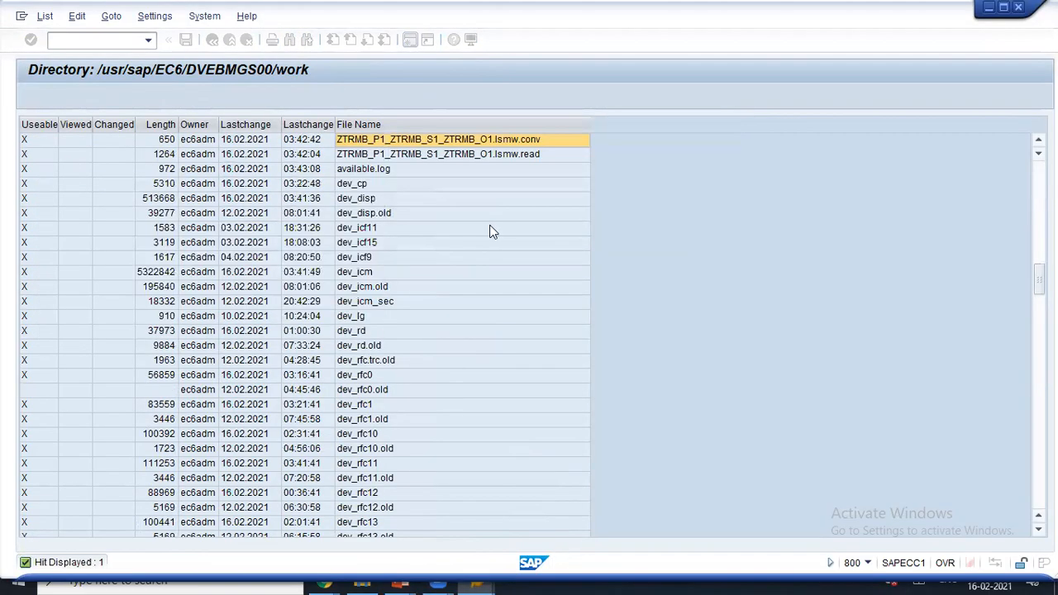
- Open ZTRMB_P1_ZTRMB_S1_ZTRMB_O1.lsmw.conv from the work directory listing to view its contents
scroll(492, 231, "up", 3)
left_click(246, 272)
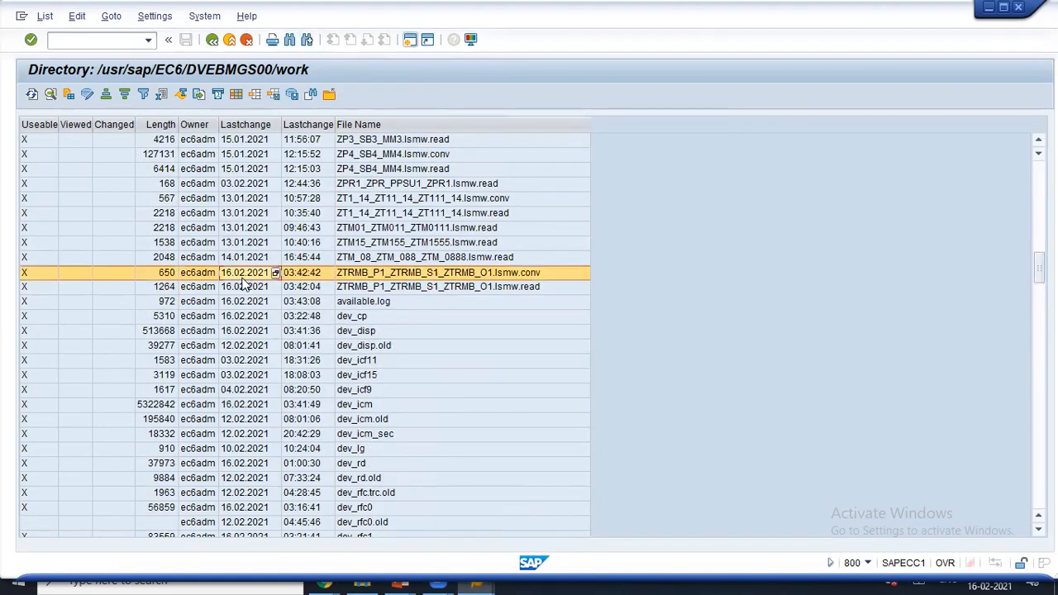
left_click(246, 286)
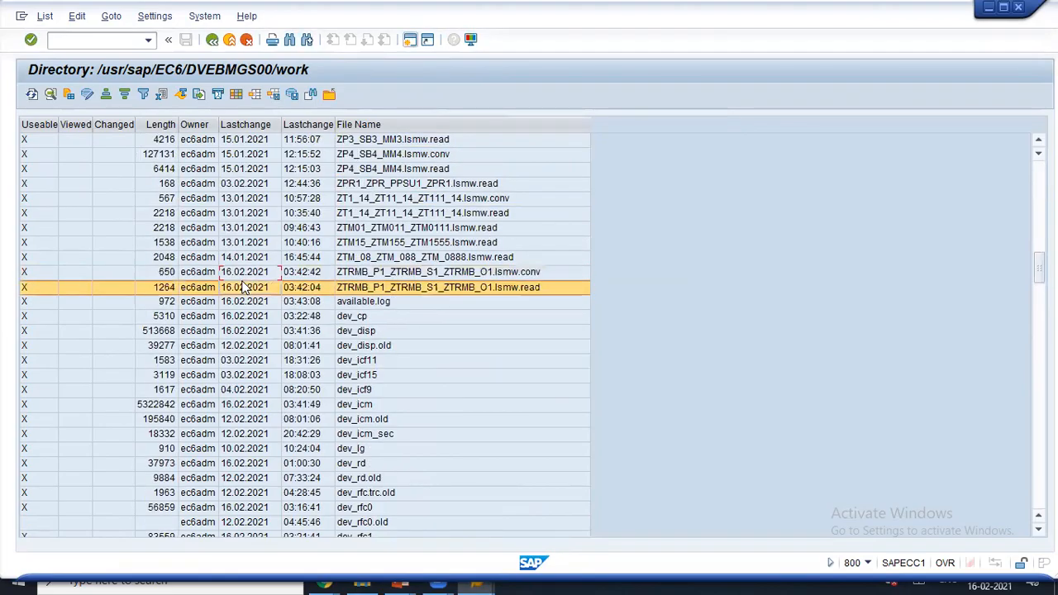
left_click(367, 275)
left_click(477, 288)
left_click(469, 276)
left_click(480, 287)
double_click(481, 286)
double_click(402, 274)
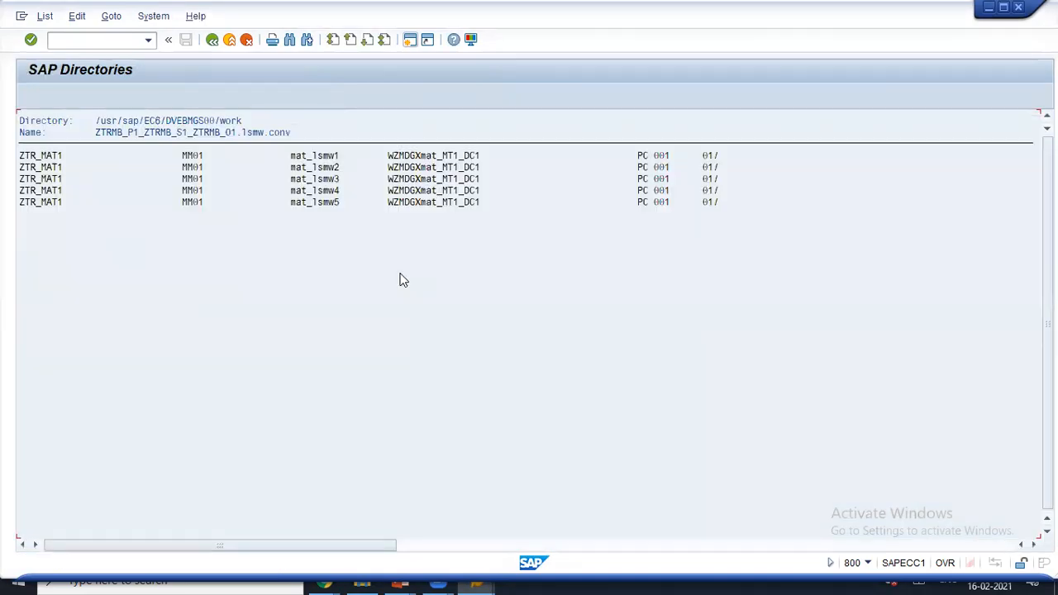
- Copy the five converted records and the directory path, then return to the LSMW conversion log
left_click_drag(20, 154, 802, 208)
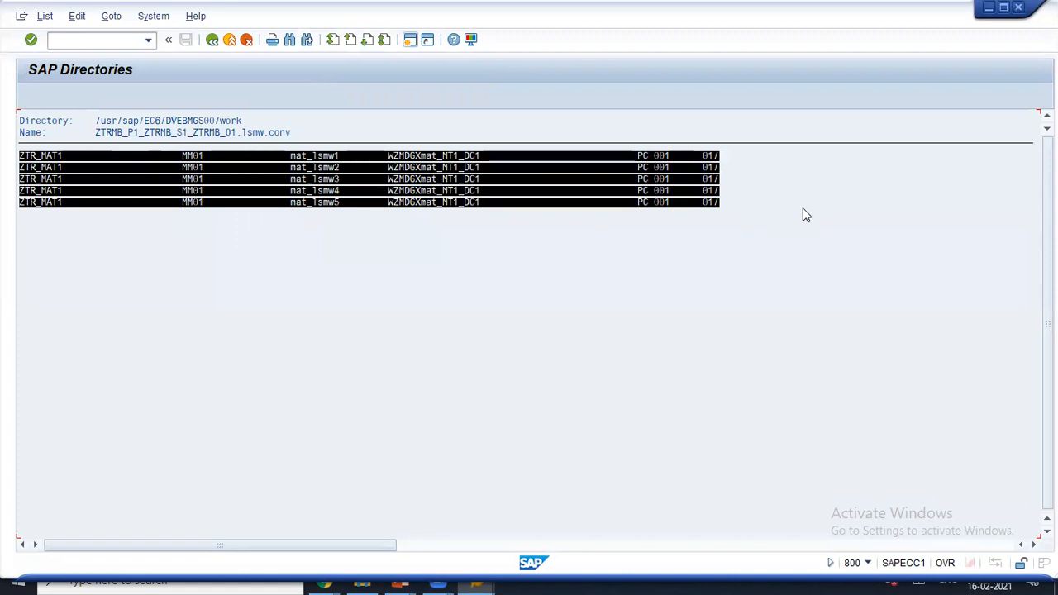
key("ctrl+c")
left_click_drag(94, 120, 255, 116)
key("ctrl+c")
left_click(213, 41)
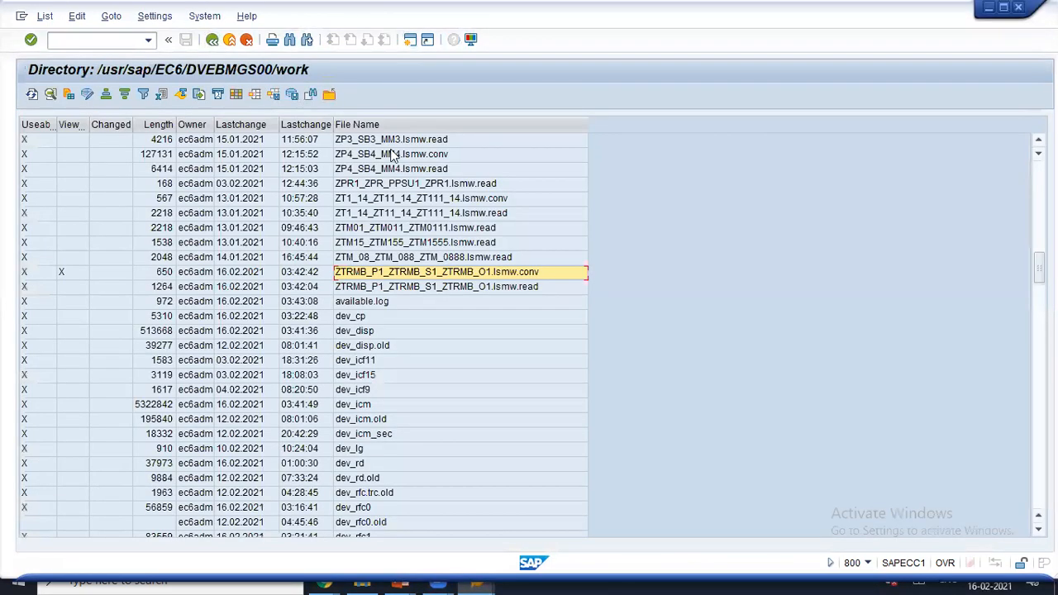
key("alt+Tab")
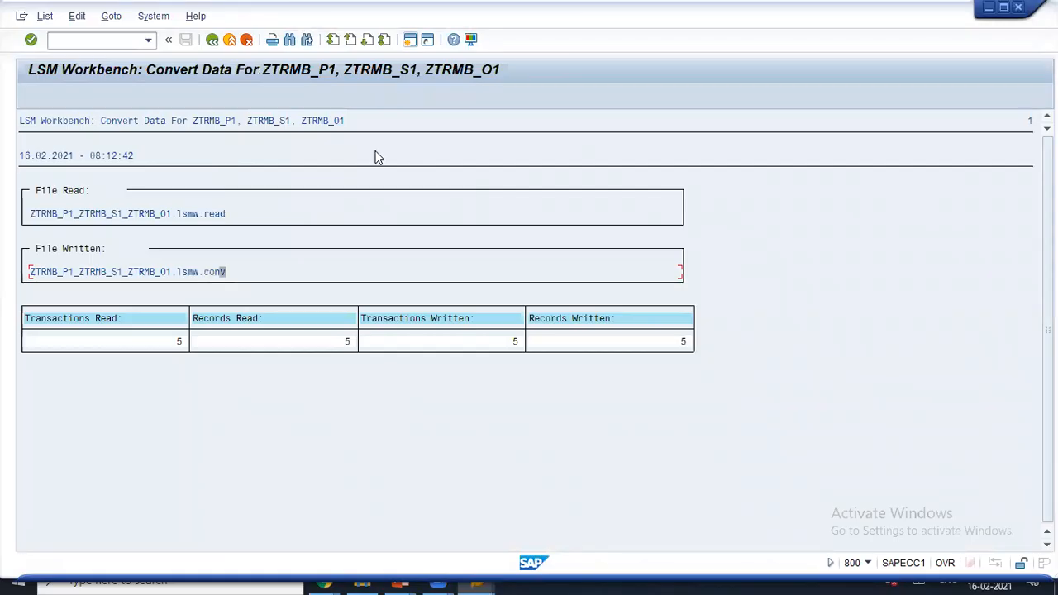
key("alt+Tab")
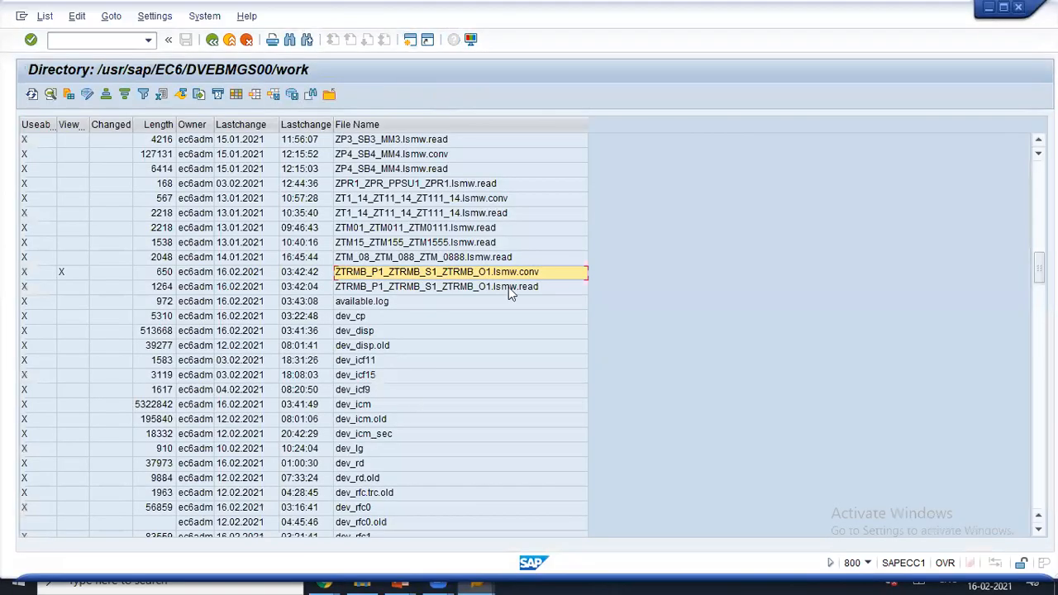
key("alt+Tab")
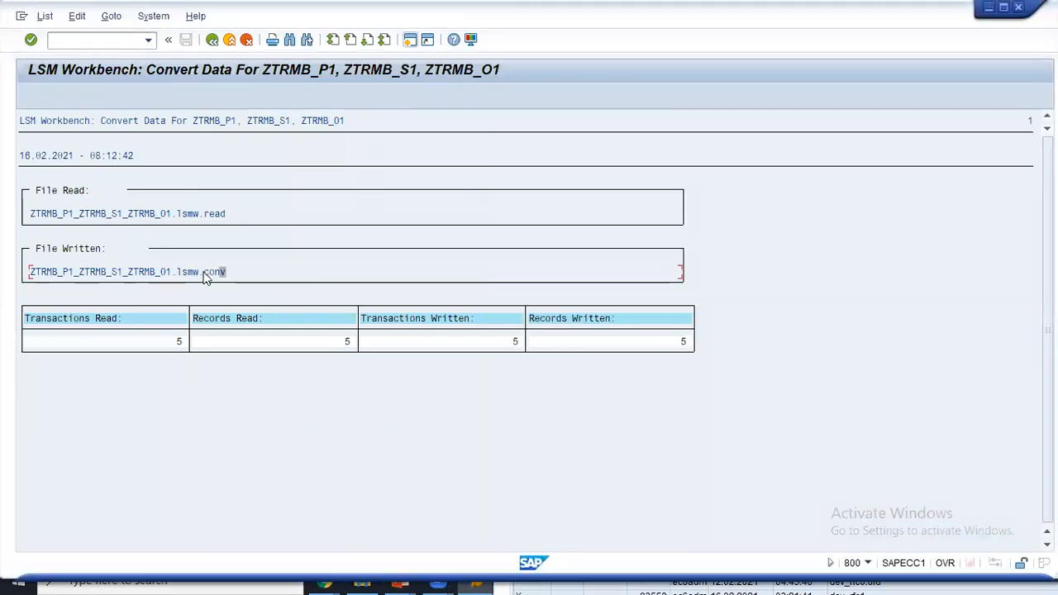
key("alt+Tab")
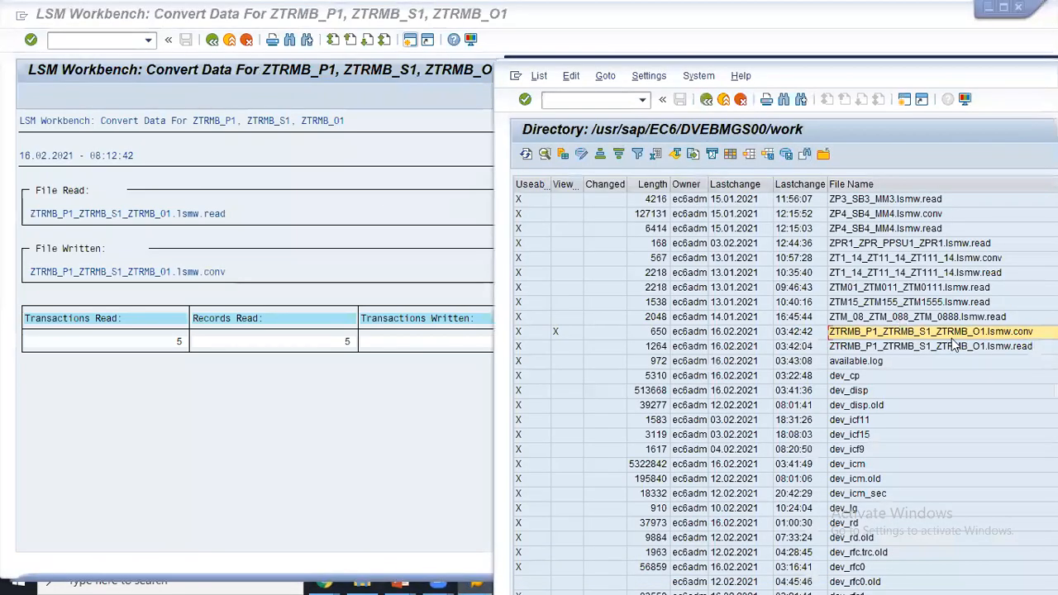
left_click(907, 332)
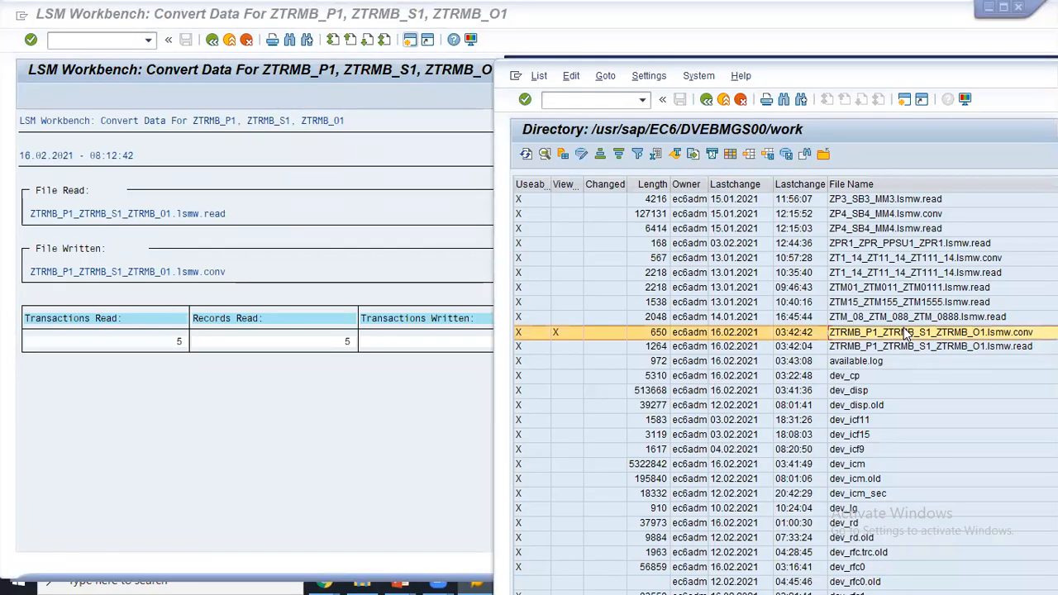
double_click(906, 332)
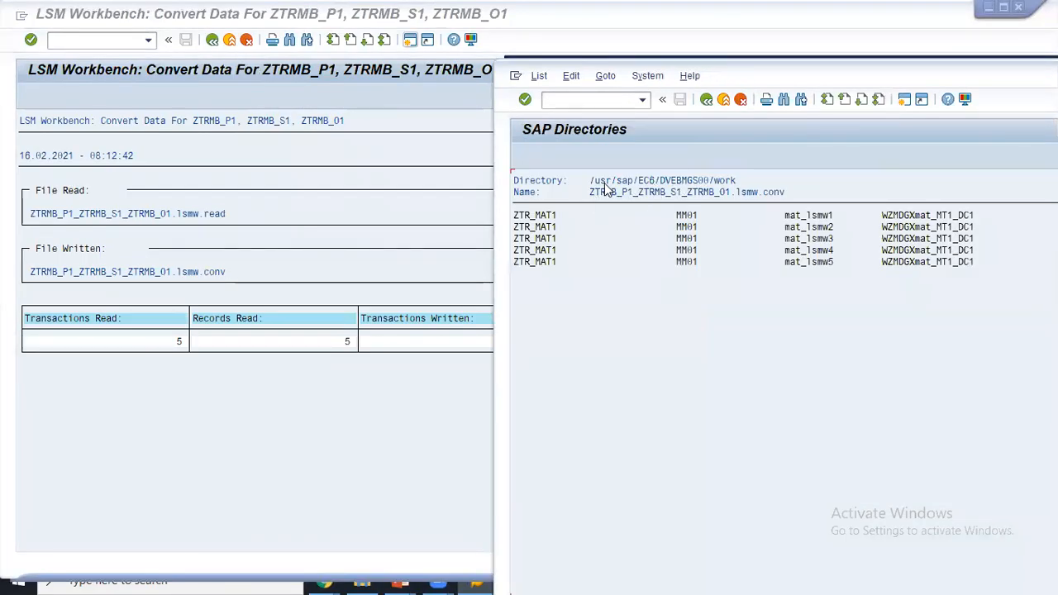
left_click_drag(592, 180, 735, 177)
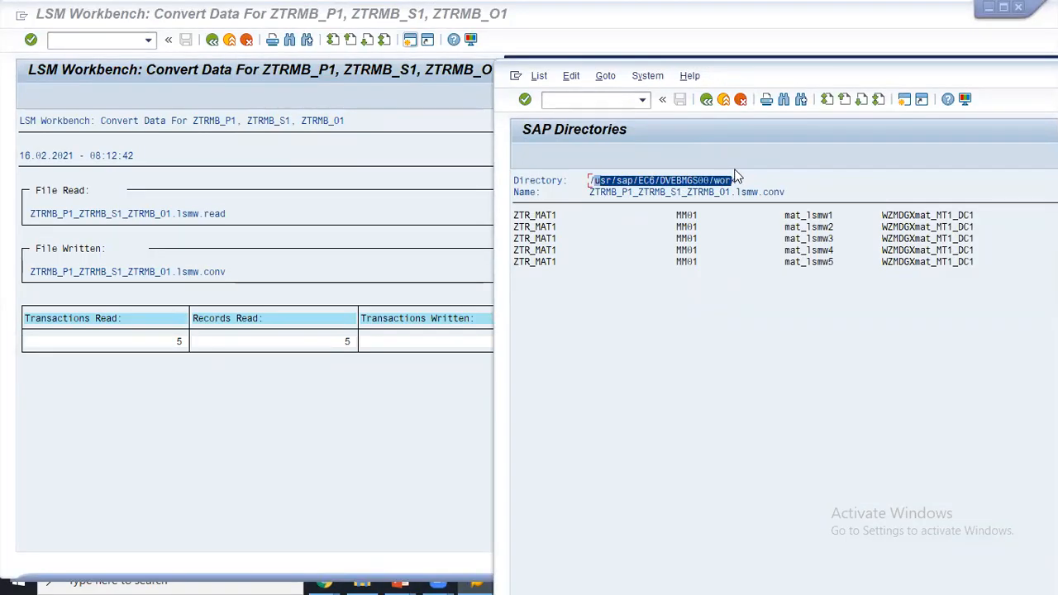
left_click_drag(589, 180, 783, 191)
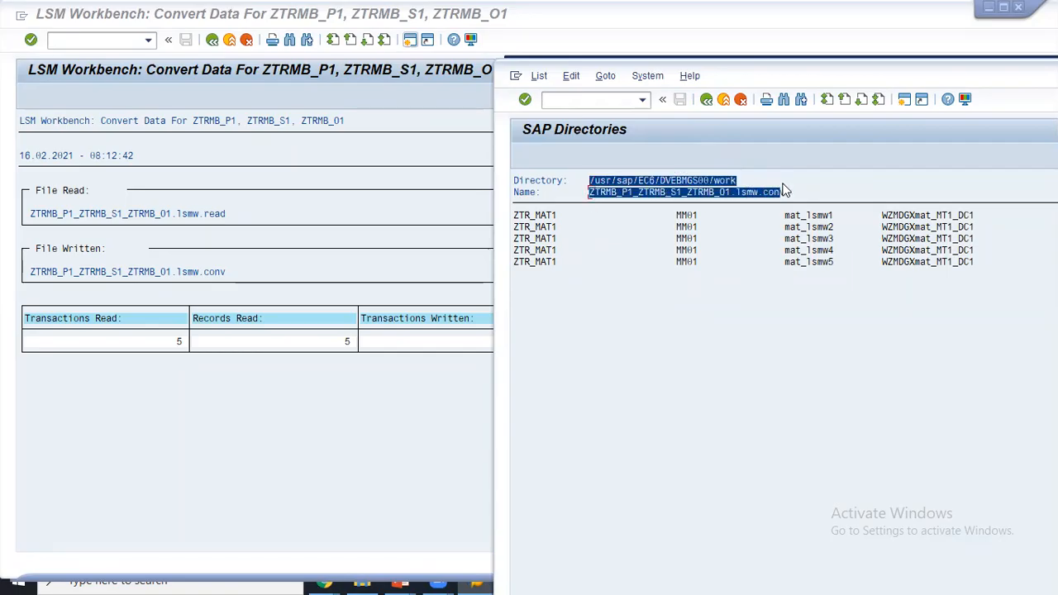
left_click(680, 193)
left_click(392, 216)
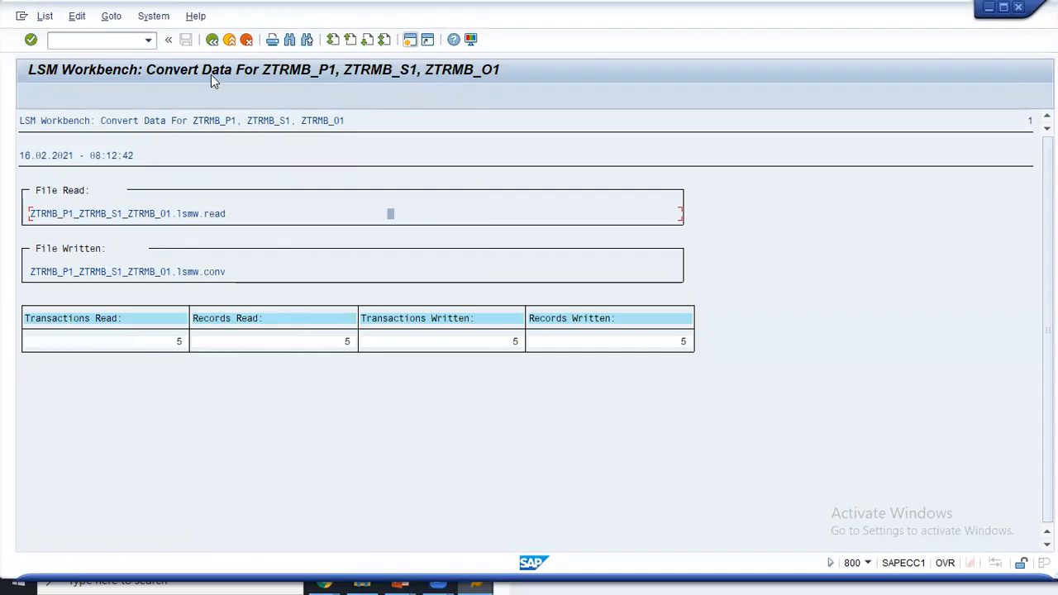
- Run step 12 Display Converted Data to show the five ZTR_MAT1 rows, then go back
left_click(213, 41)
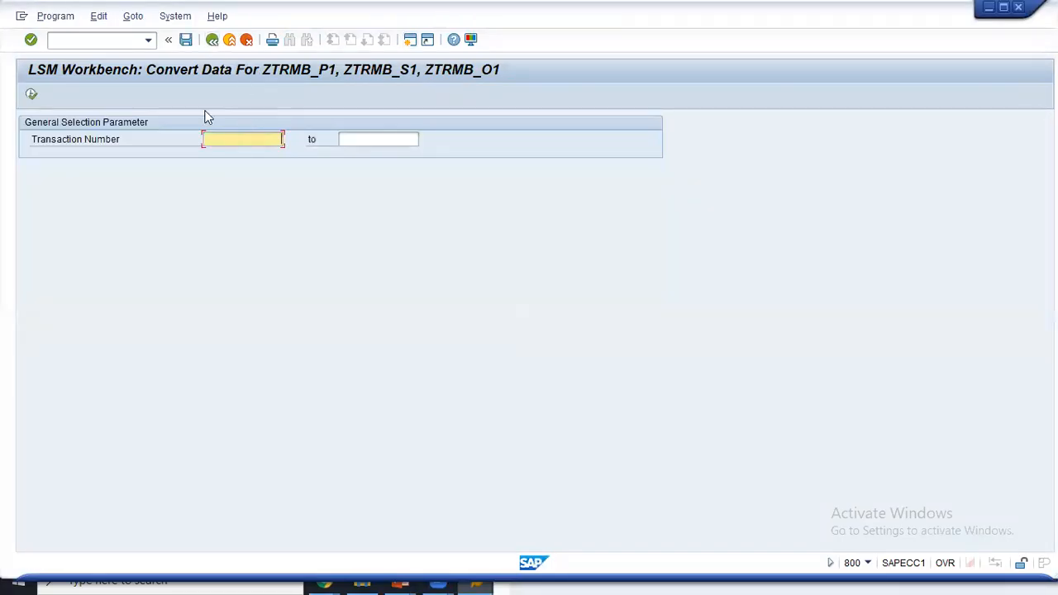
left_click(212, 42)
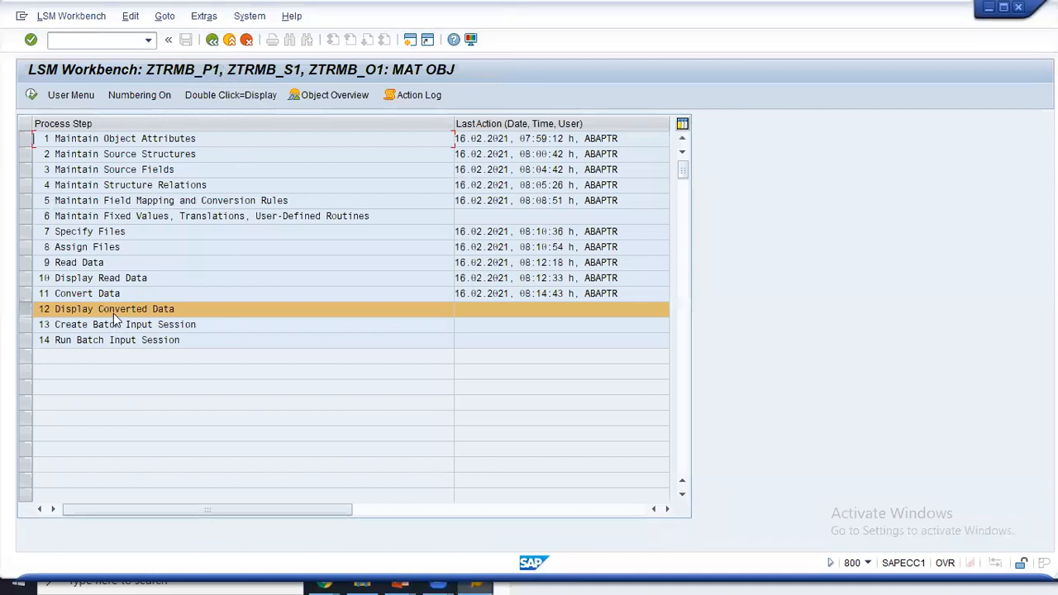
left_click(32, 94)
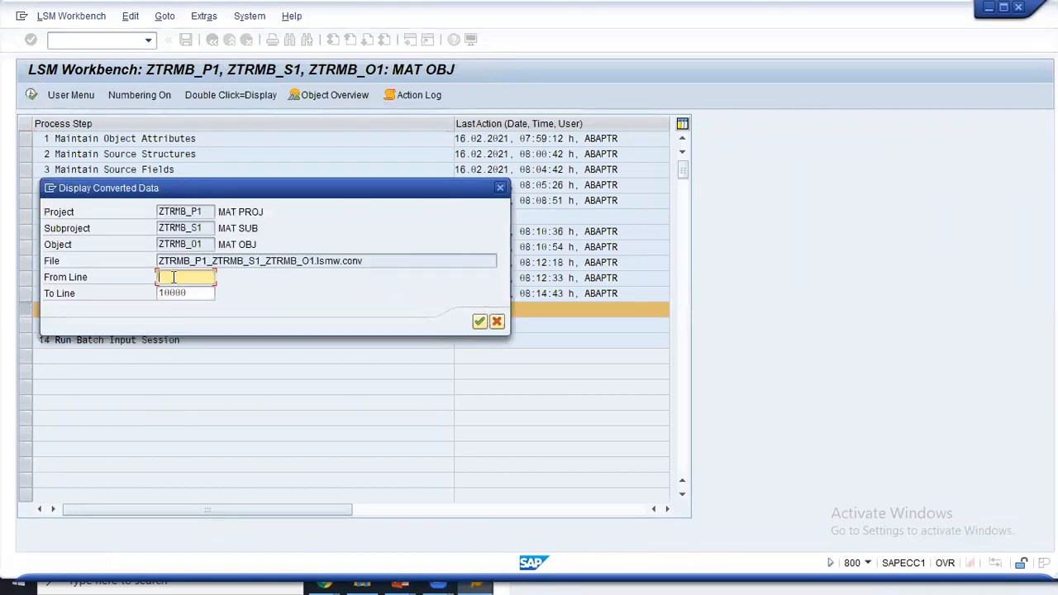
left_click(479, 322)
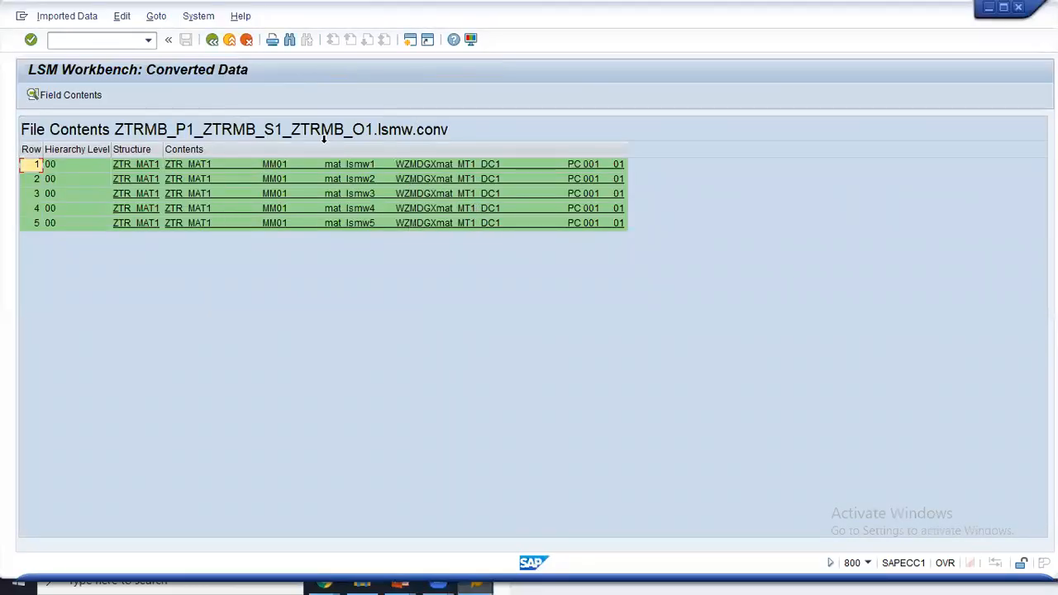
left_click(212, 40)
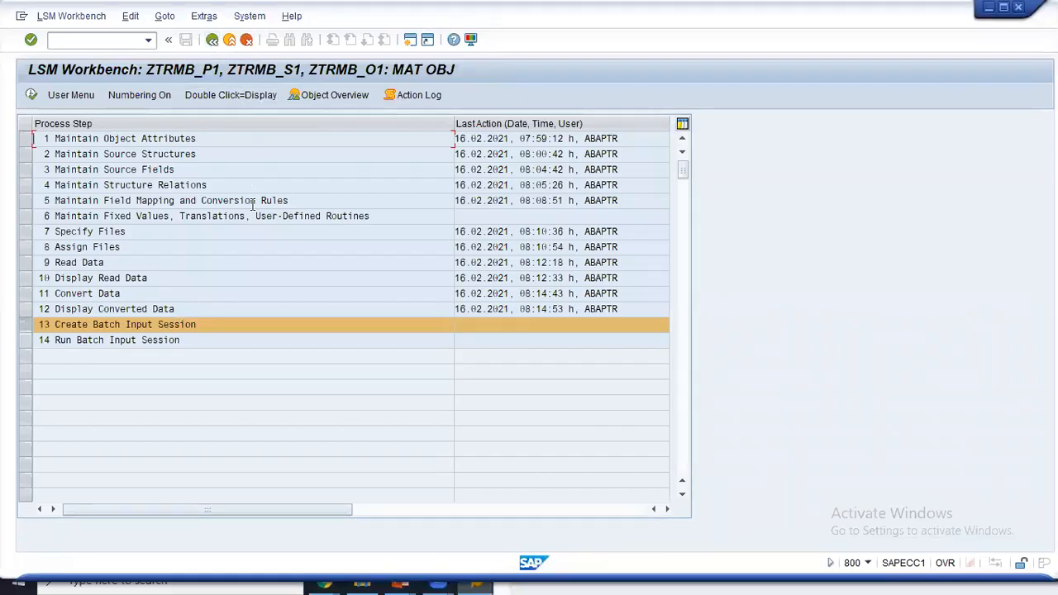
- Close the converted file window and bring up the session-method program's source code
key("alt+Tab")
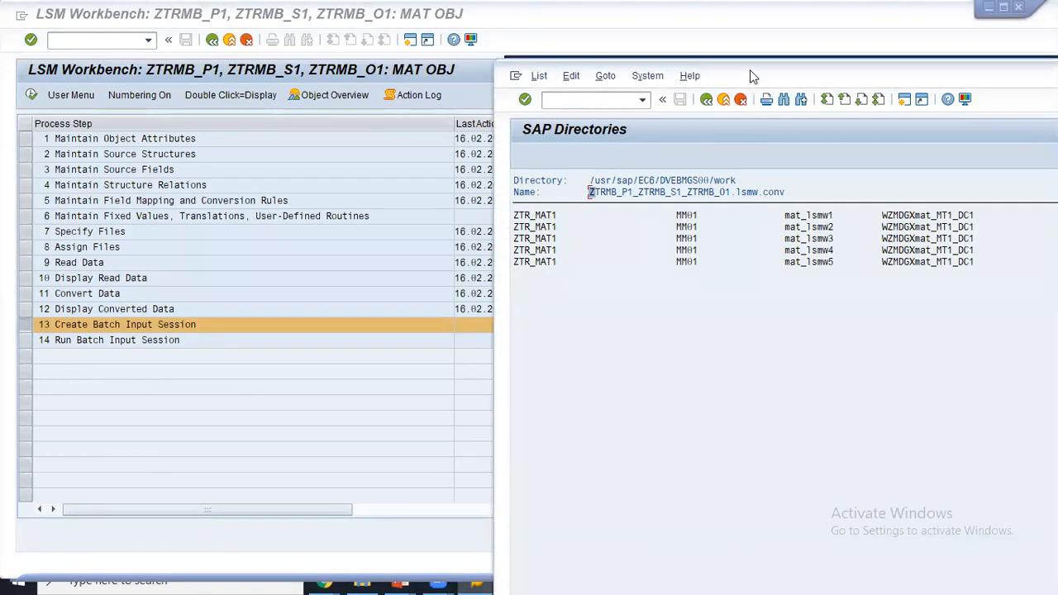
left_click_drag(685, 104, 889, 235)
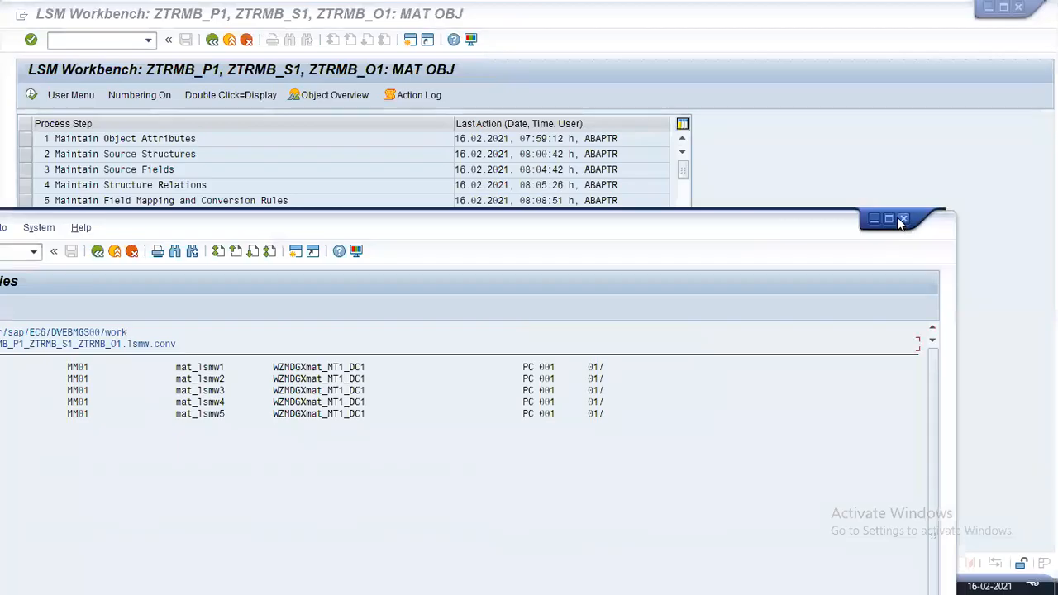
left_click(902, 219)
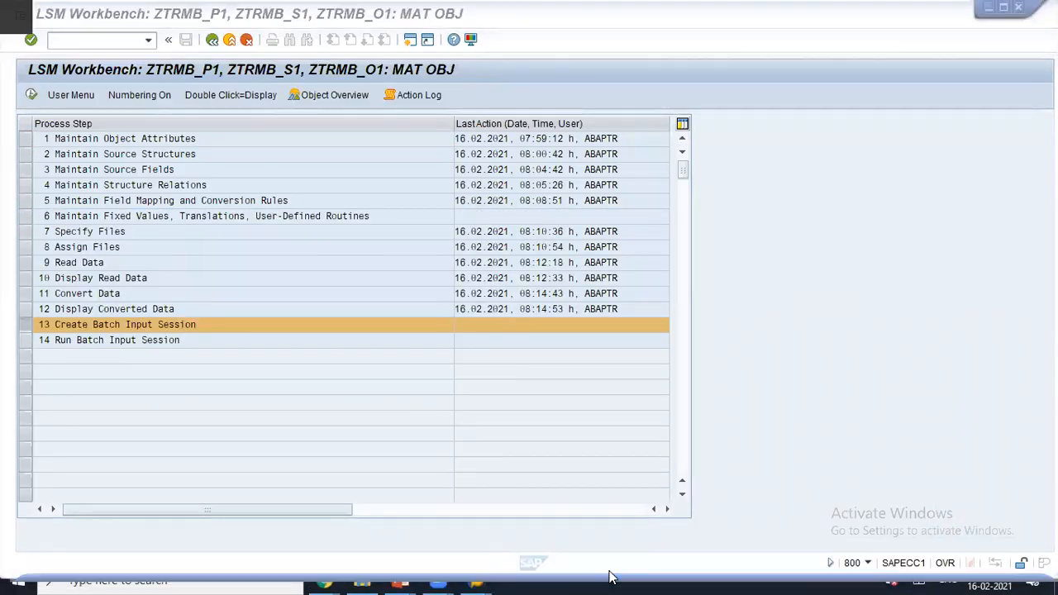
key("alt+Tab")
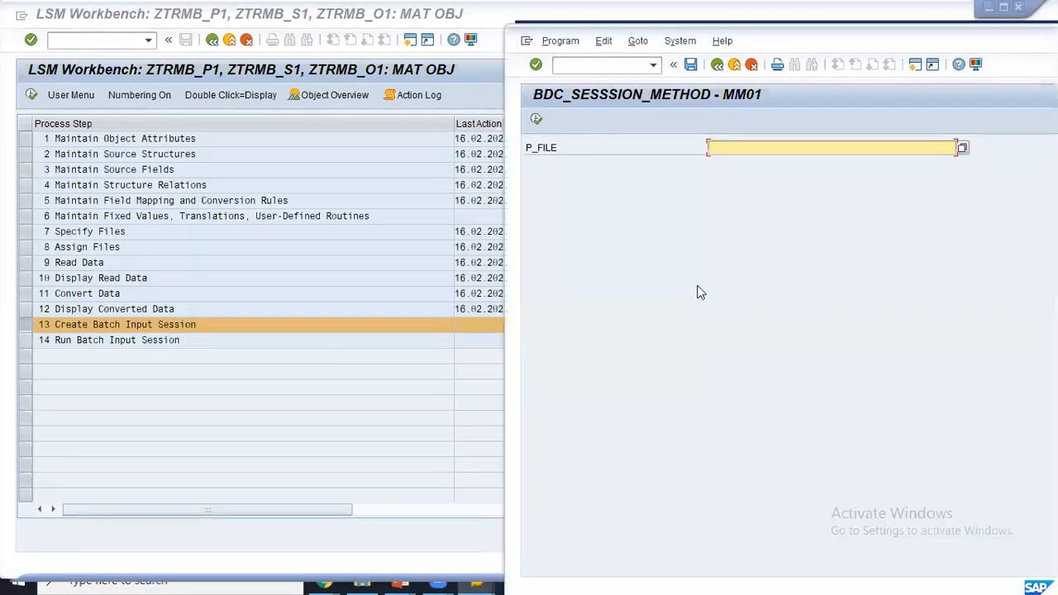
left_click(716, 64)
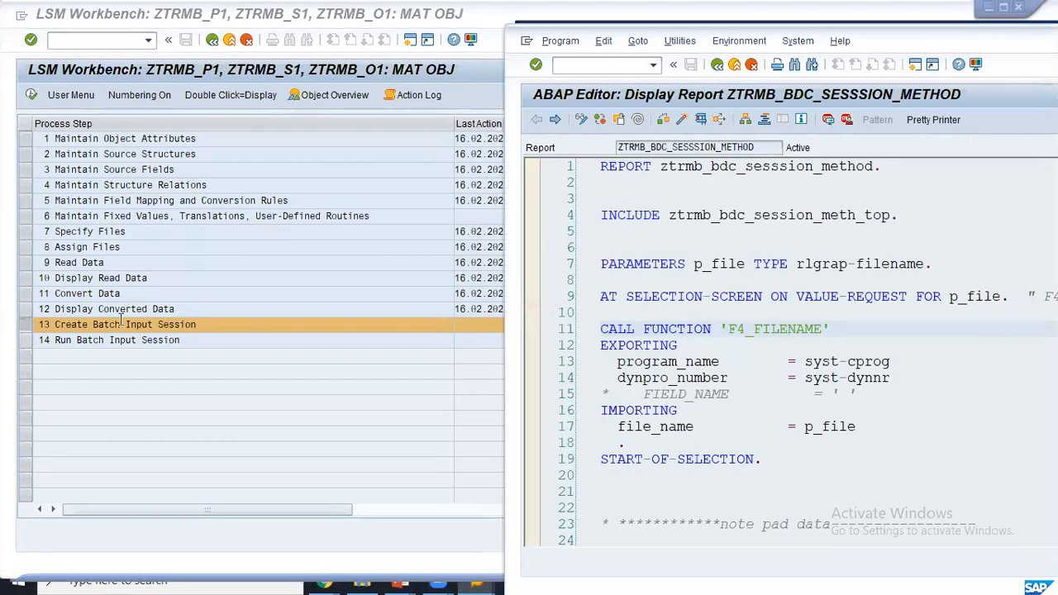
- Review BDC_OPEN_GROUP, highlighting group name ZTRMB_BDC2, then return to the LSM Workbench step list
scroll(808, 362, "down", 20)
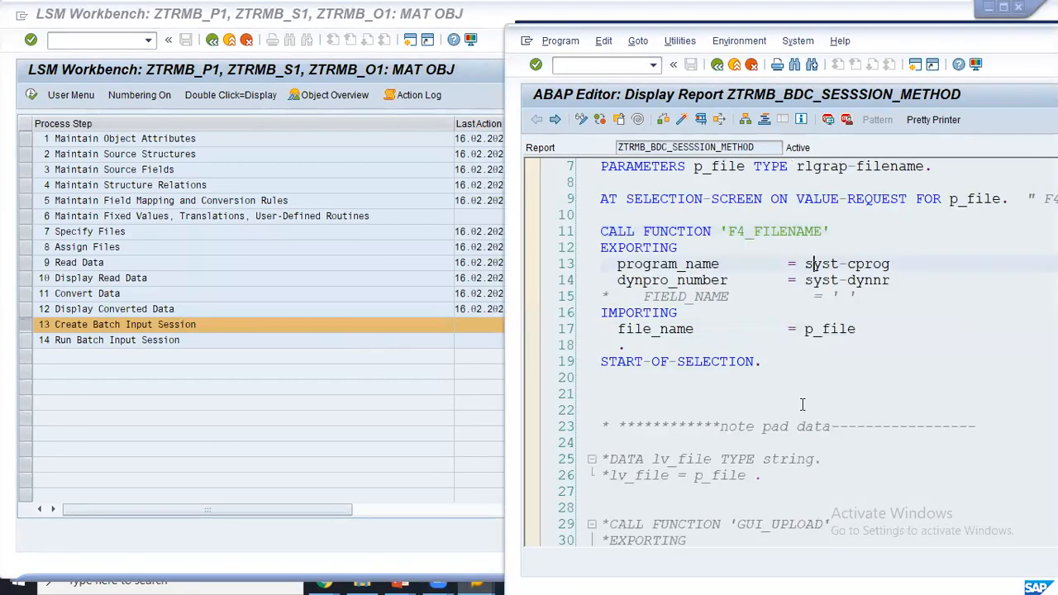
scroll(802, 421, "down", 2)
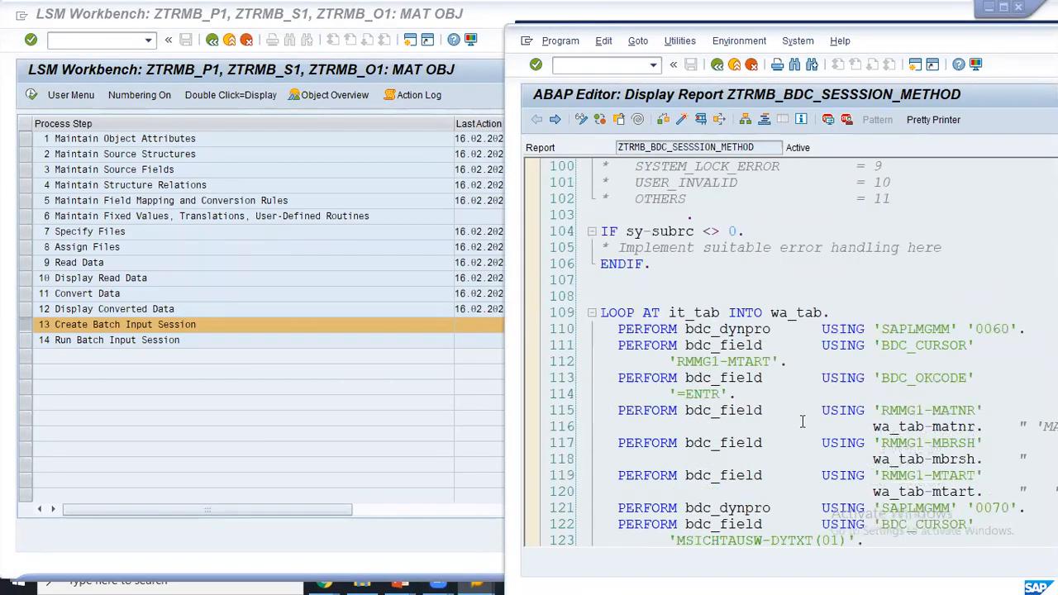
scroll(801, 422, "up", 9)
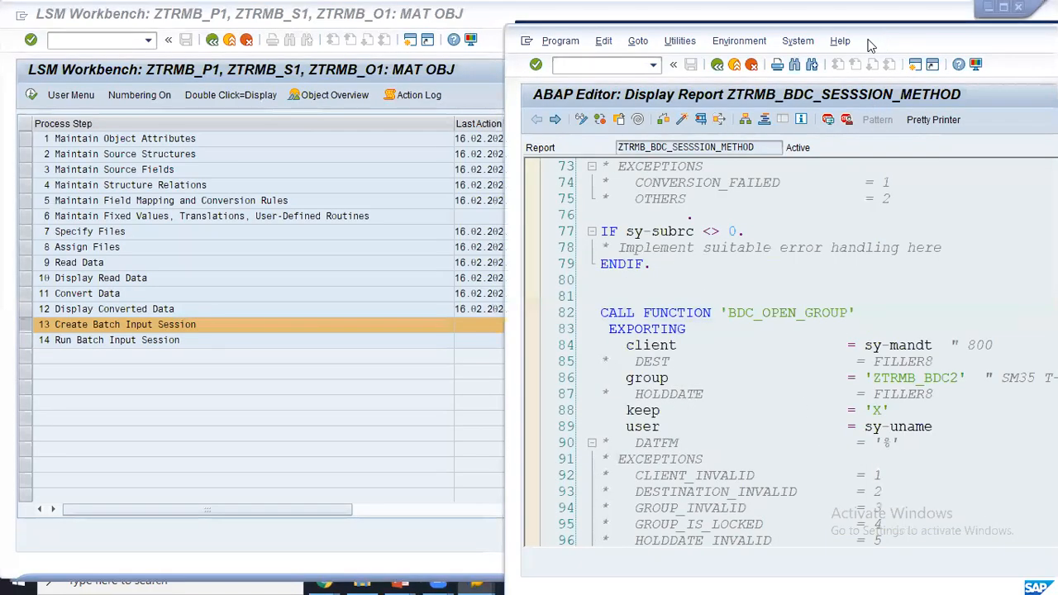
left_click_drag(880, 45, 736, 56)
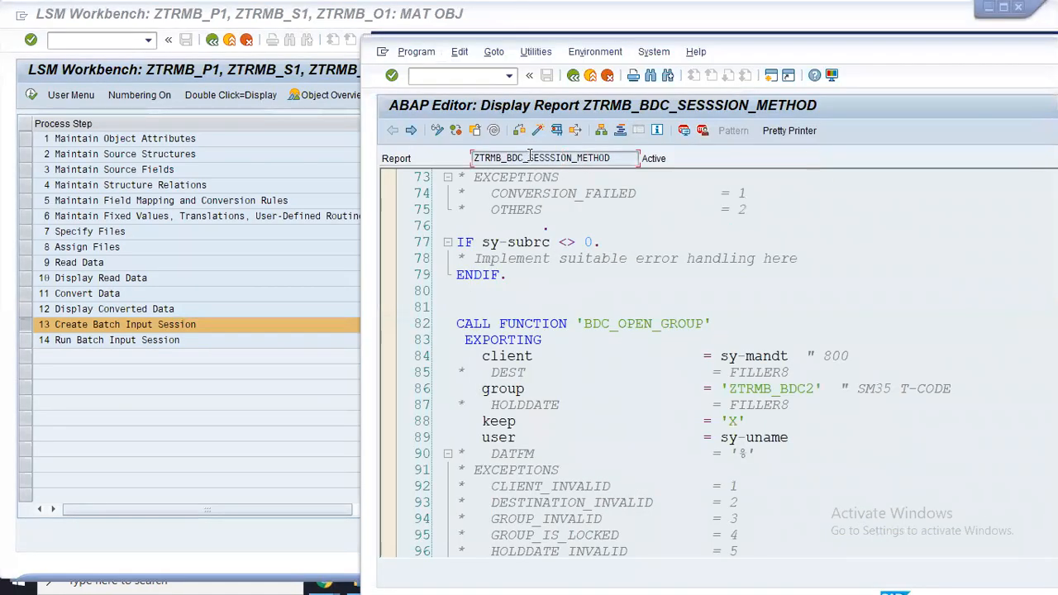
left_click_drag(730, 386, 950, 387)
scroll(701, 427, "down", 20)
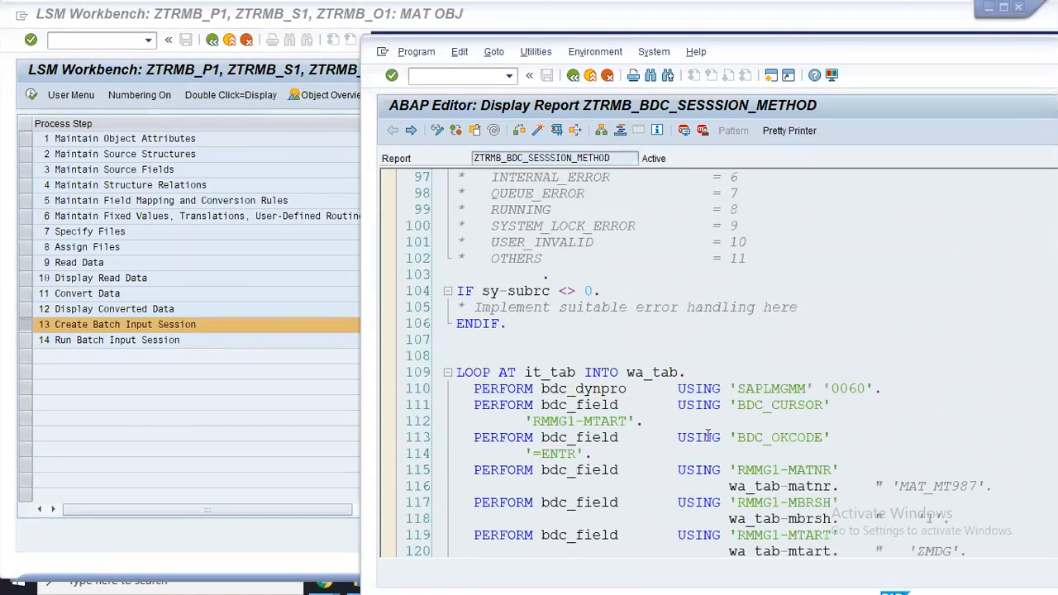
left_click_drag(586, 292, 799, 294)
scroll(817, 304, "up", 20)
scroll(817, 304, "up", 10)
double_click(735, 291)
left_click(874, 290)
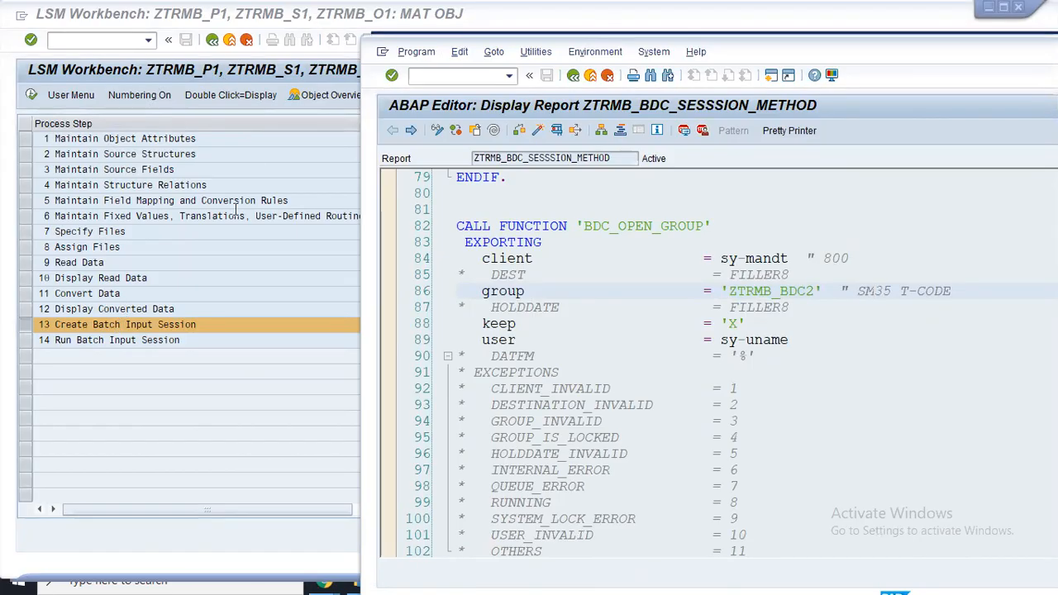
left_click(216, 281)
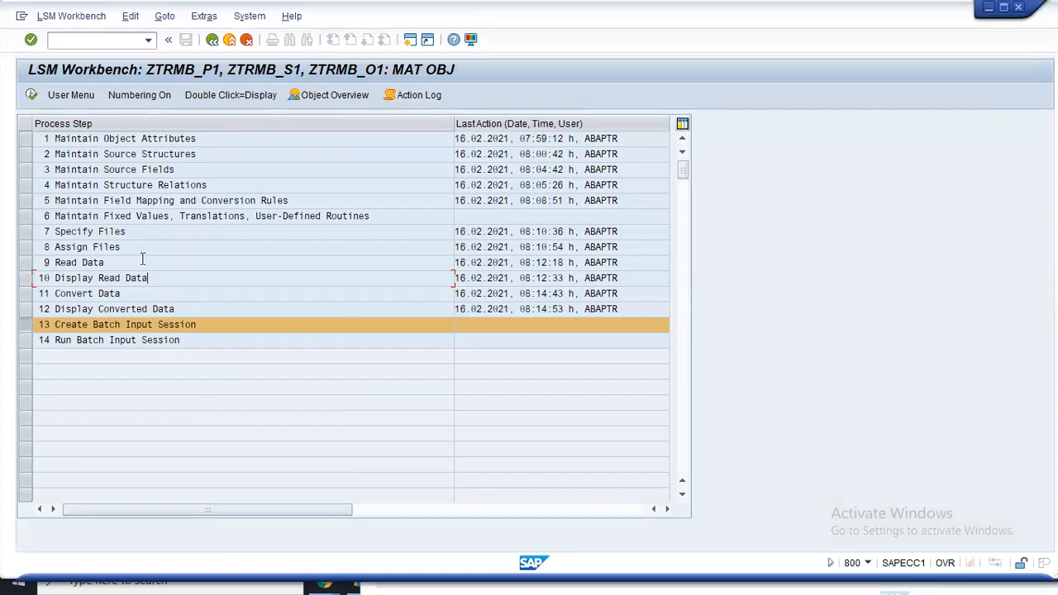
- Run step 13 Create Batch Input Session and highlight group ZTRMB_BDC2 in the ABAP code
left_click(31, 94)
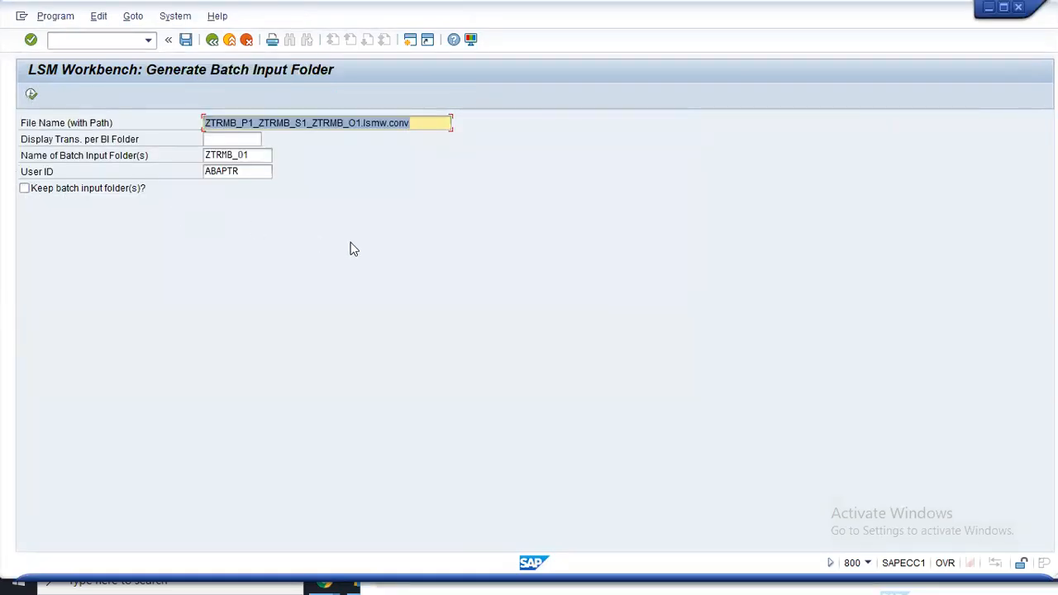
key("alt+Tab")
left_click(800, 361)
left_click_drag(728, 291, 816, 284)
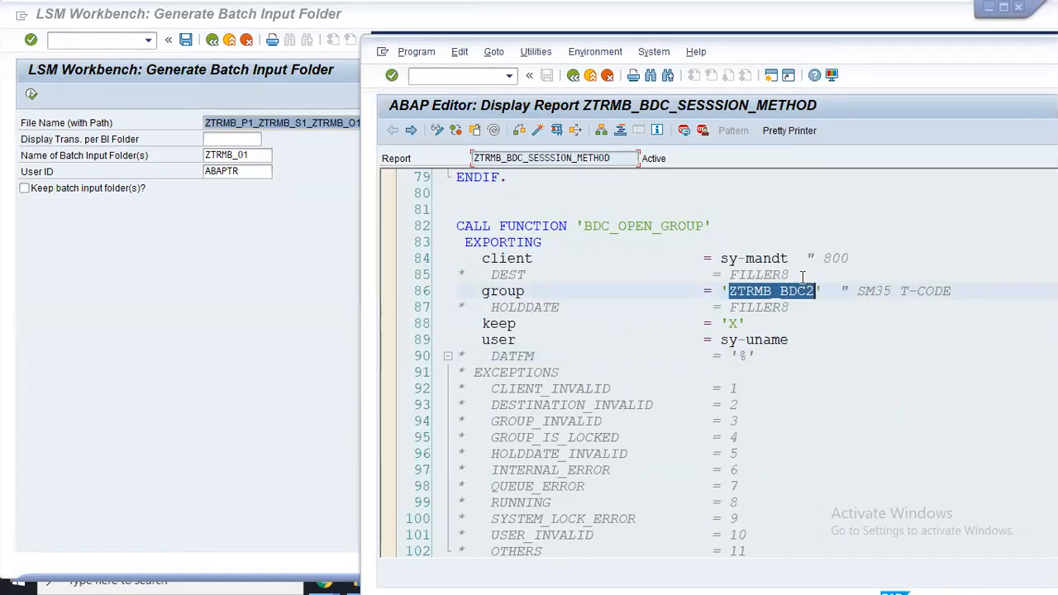
- Inspect the conversion file name and the prefilled folder name ZTRMB_01 against the code
left_click(295, 124)
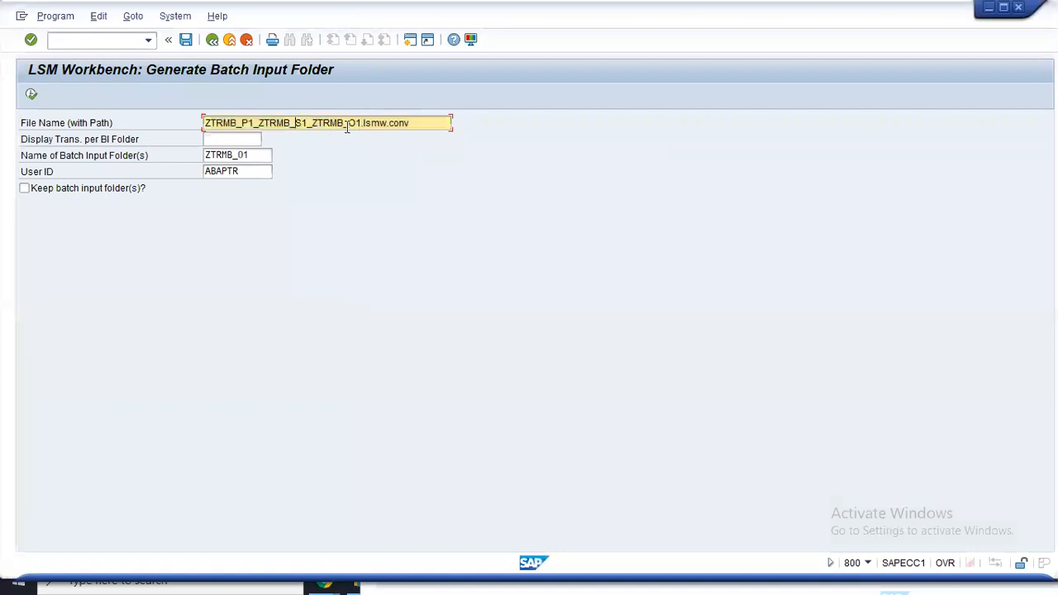
left_click_drag(358, 122, 314, 122)
left_click(314, 122)
left_click(225, 156)
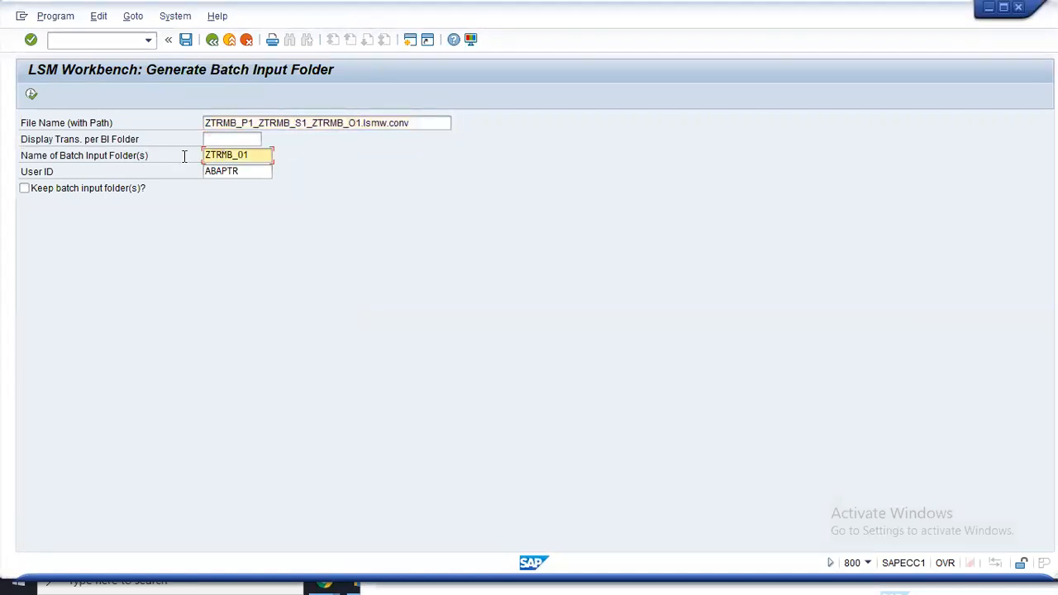
double_click(211, 155)
left_click(263, 154)
key("alt+Tab")
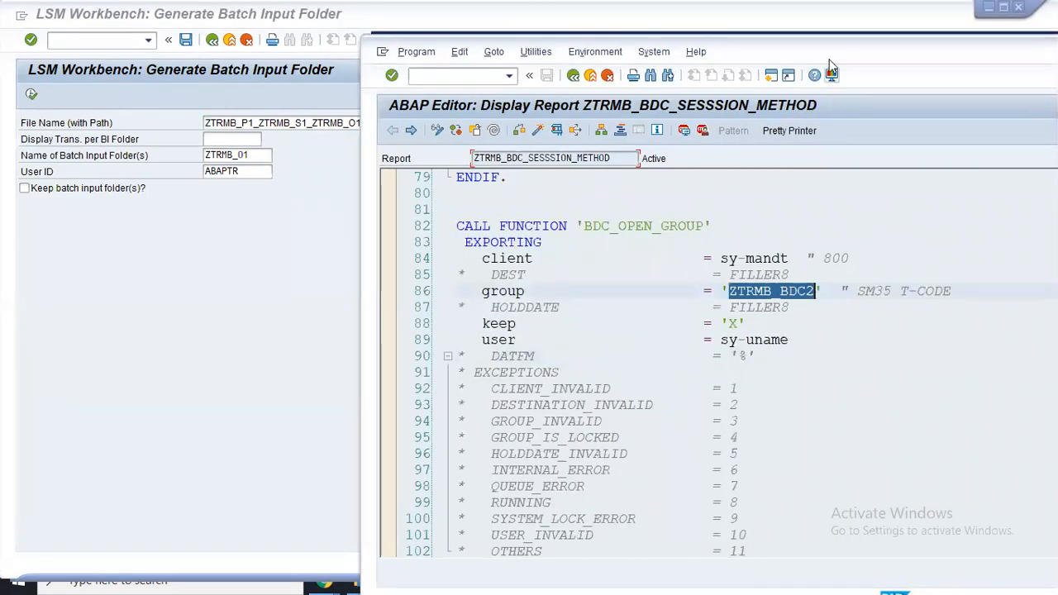
- Draw red annotations linking ZTRMB_BDC2 and the keep line to folder ZTRMB_01 and the keep option
left_click_drag(831, 54, 883, 54)
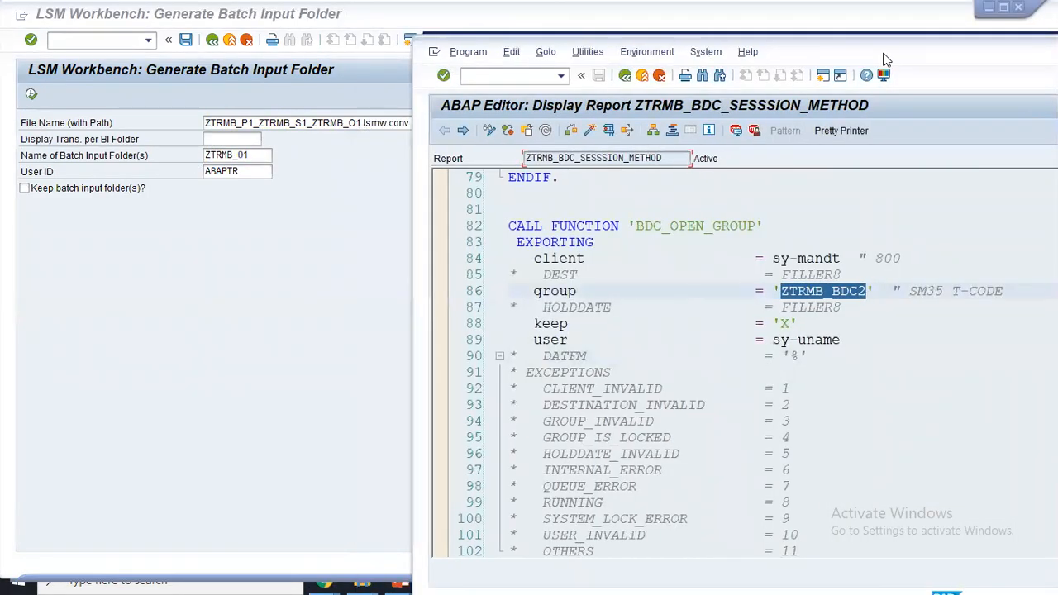
mouse_move(779, 290)
left_mouse_down()
mouse_move(327, 153)
mouse_move(268, 149)
left_mouse_up()
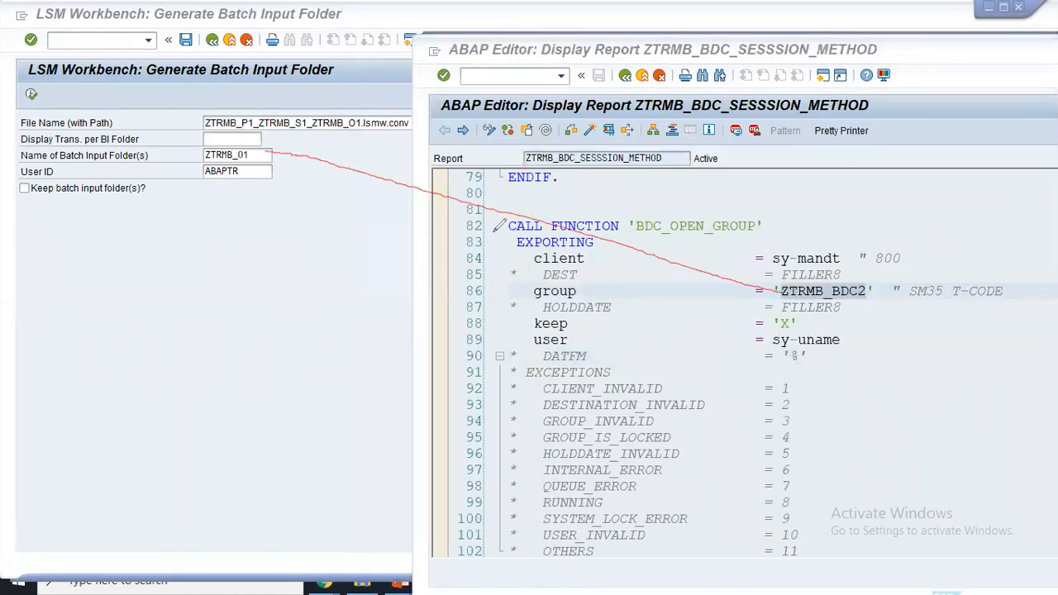
mouse_move(536, 326)
left_mouse_down()
mouse_move(507, 327)
mouse_move(283, 193)
mouse_move(266, 158)
left_mouse_up()
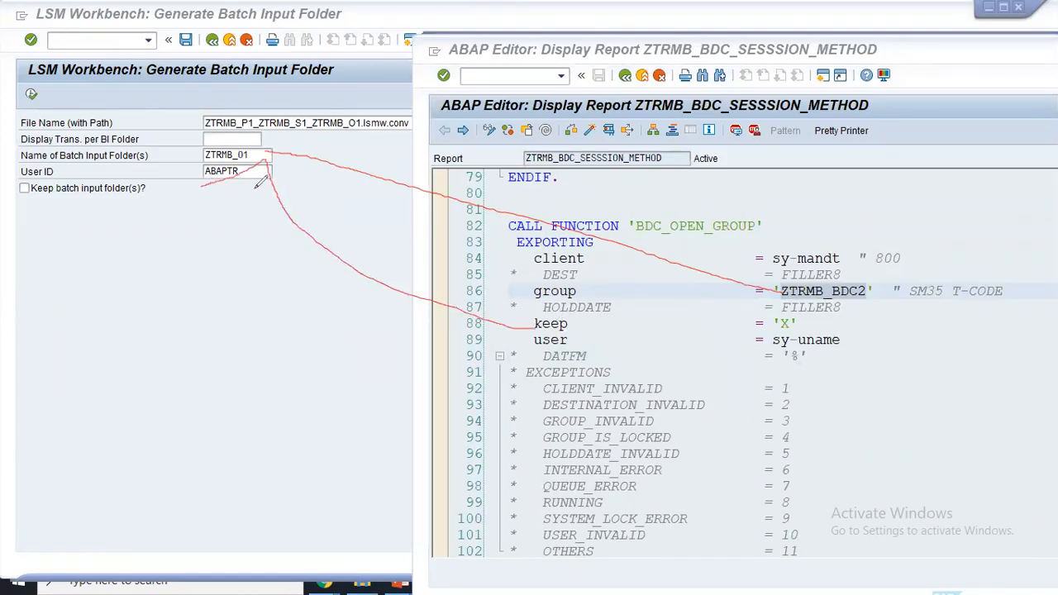
key("ctrl+z")
left_click_drag(538, 321, 147, 187)
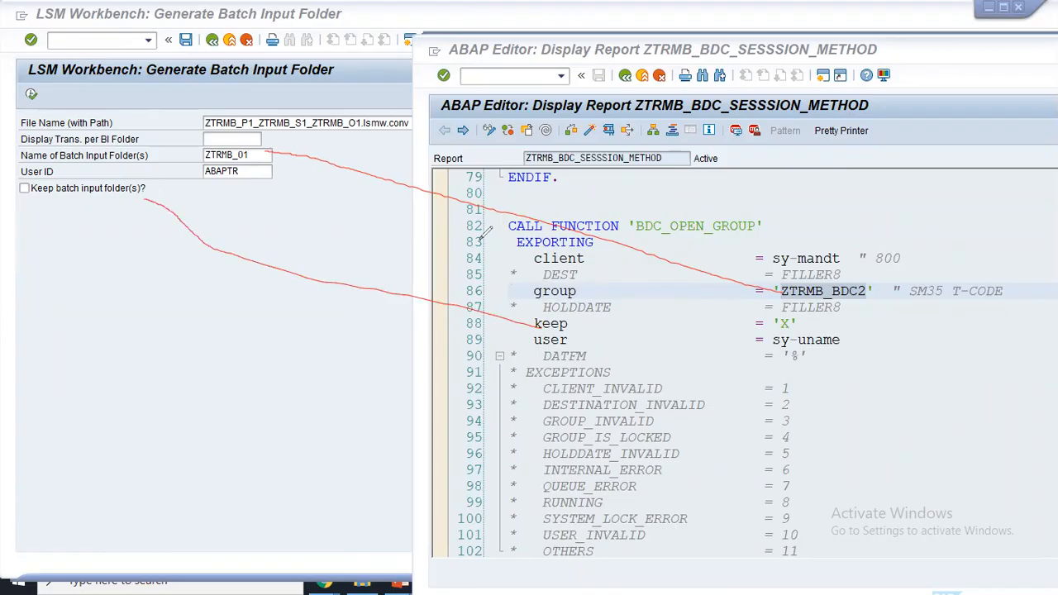
mouse_move(354, 115)
left_mouse_down()
mouse_move(197, 145)
mouse_move(272, 148)
left_mouse_up()
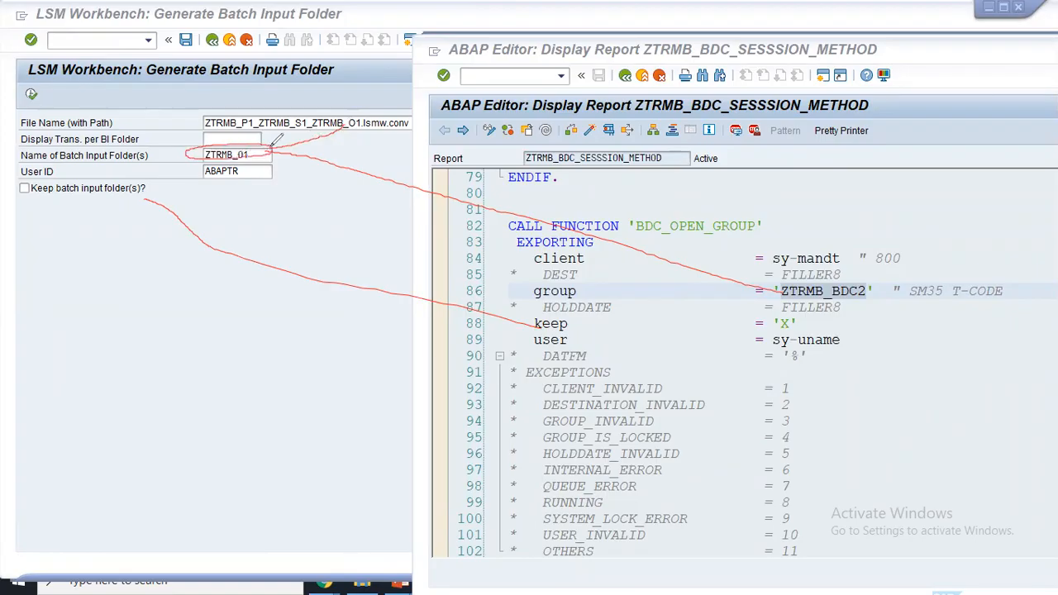
mouse_move(362, 128)
left_mouse_down()
mouse_move(367, 106)
mouse_move(314, 107)
mouse_move(339, 139)
mouse_move(366, 131)
left_mouse_up()
left_click_drag(996, 273, 1013, 253)
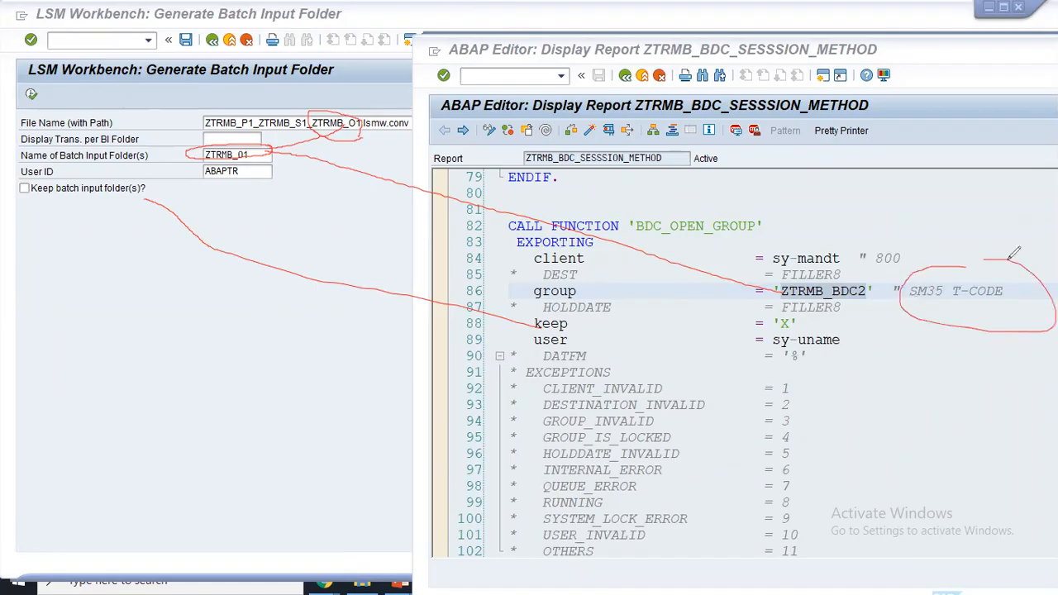
left_click_drag(142, 187, 931, 266)
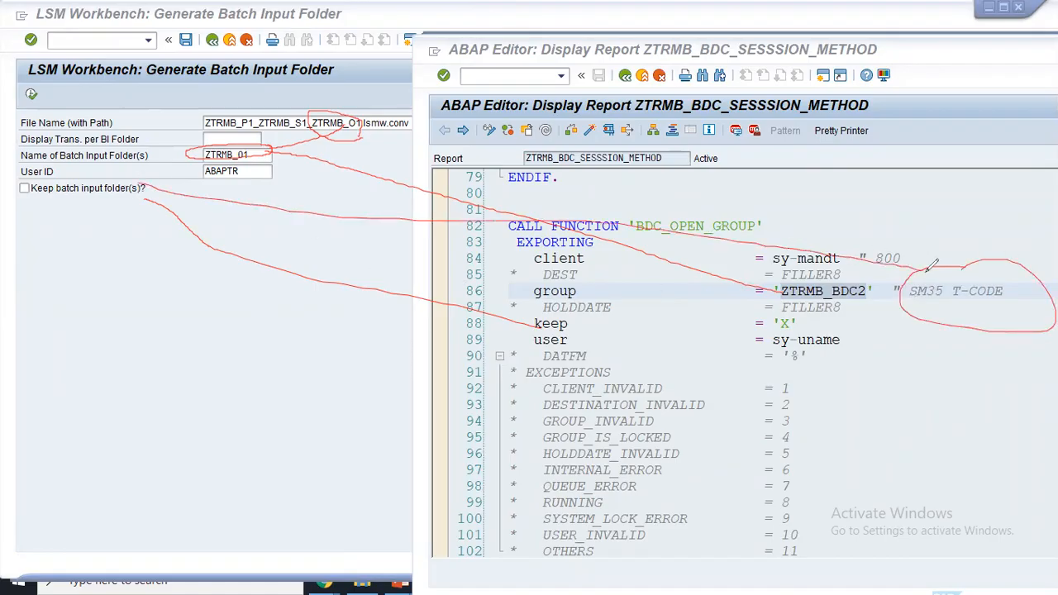
- Clear the annotations and tick 'Keep batch input folder(s)?' on the generation screen
key("Escape")
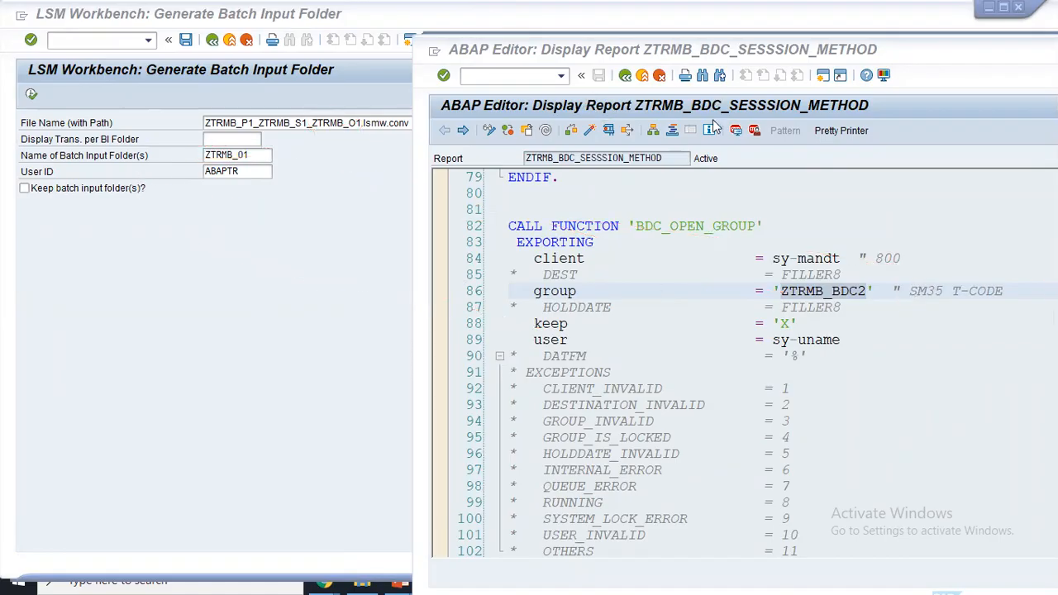
left_click(321, 157)
left_click(27, 195)
- Generate batch input folder ZTRMB_01 with 5 transactions and return to the LSM Workbench step list
left_click(33, 95)
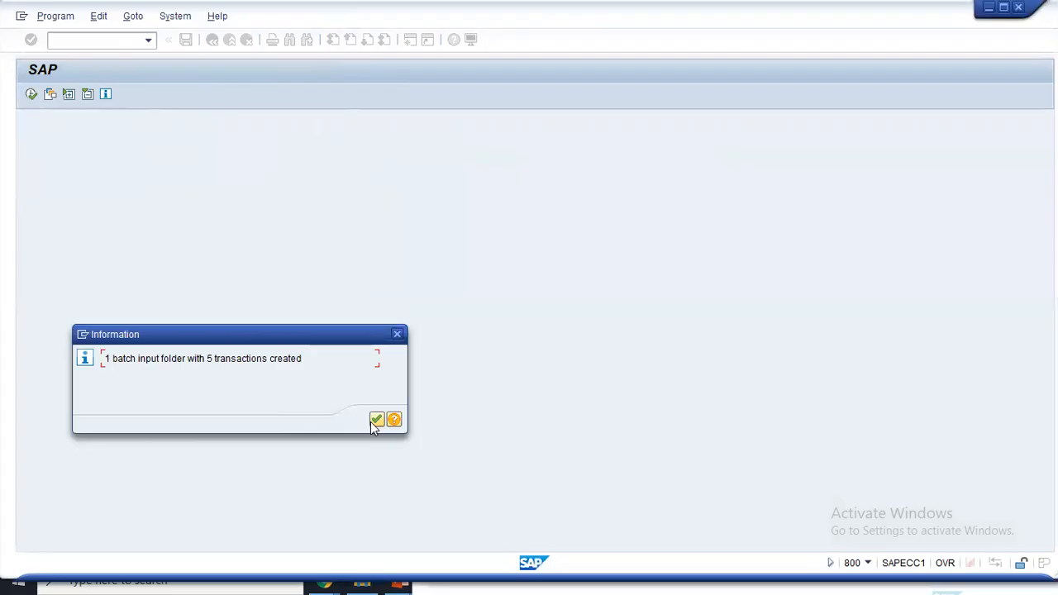
left_click(376, 420)
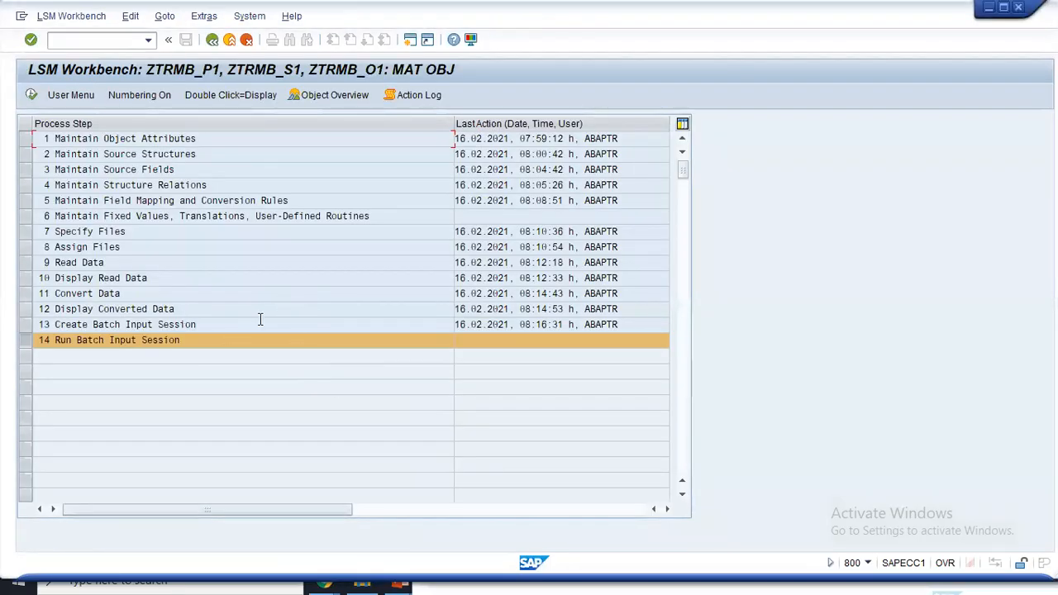
key("alt+Tab")
key("alt+Tab")
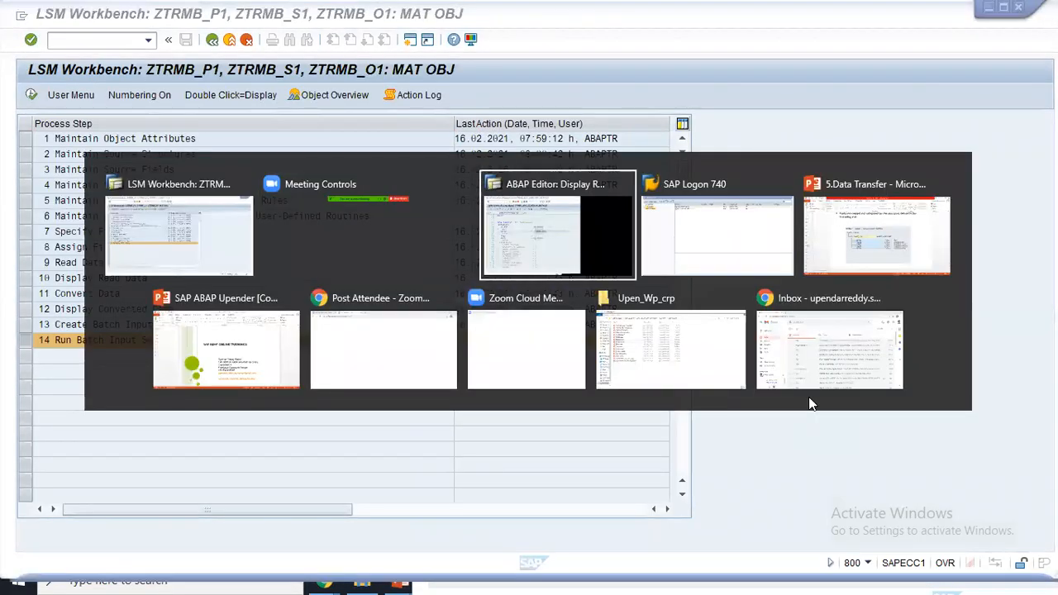
scroll(632, 159, "down", 11)
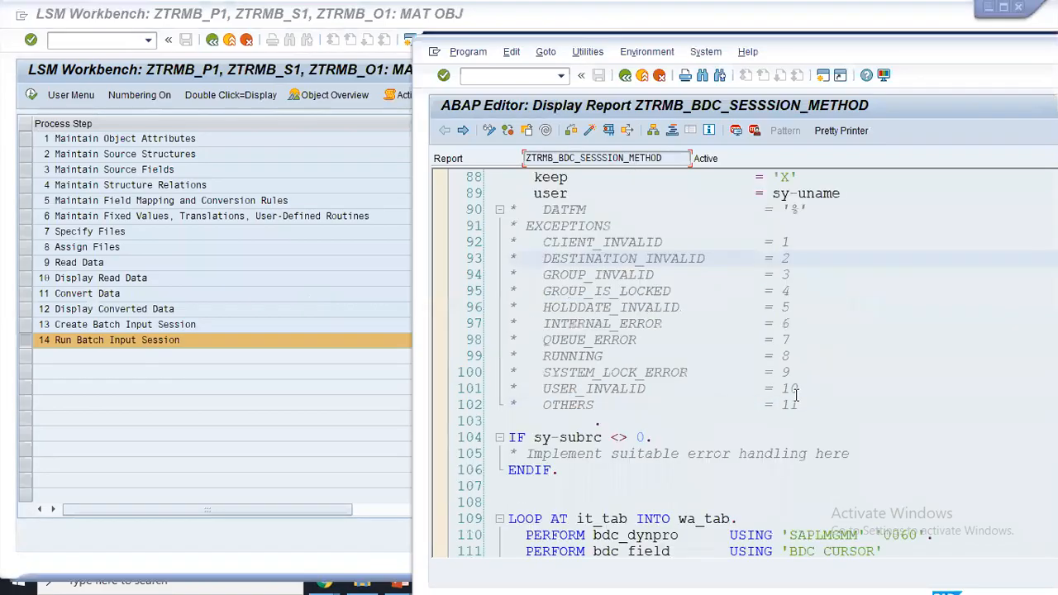
scroll(632, 160, "up", 6)
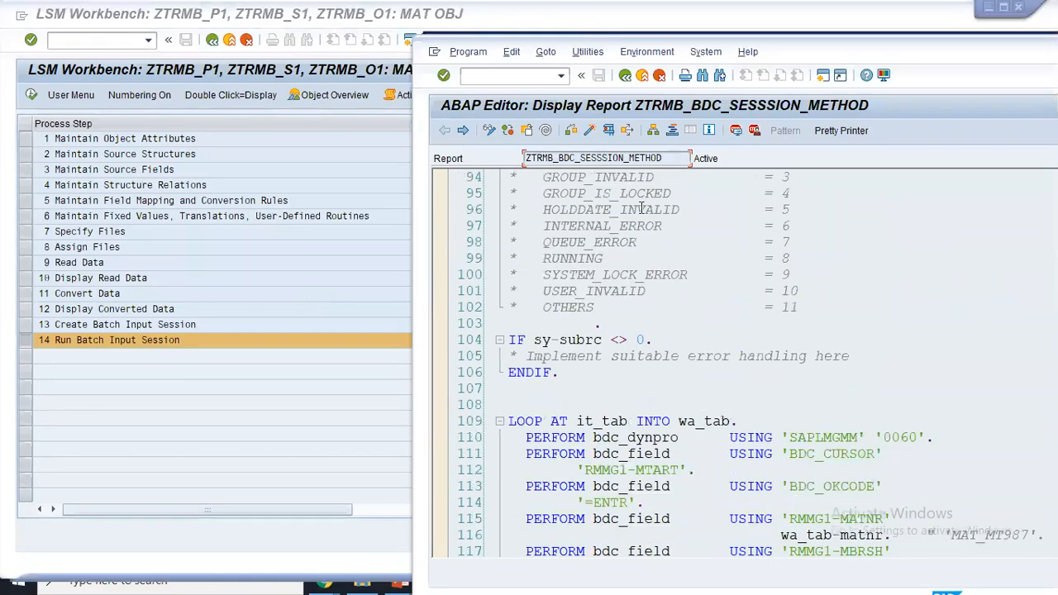
left_click(625, 75)
left_click(297, 401)
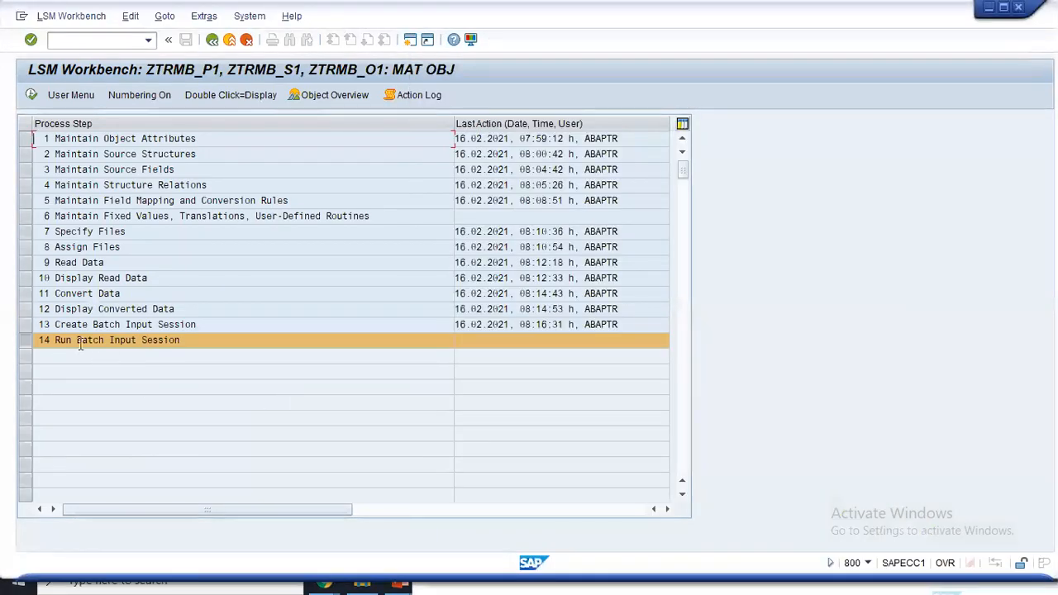
- Run step 14 and reset the session name filter to * to list all sessions
left_click(31, 95)
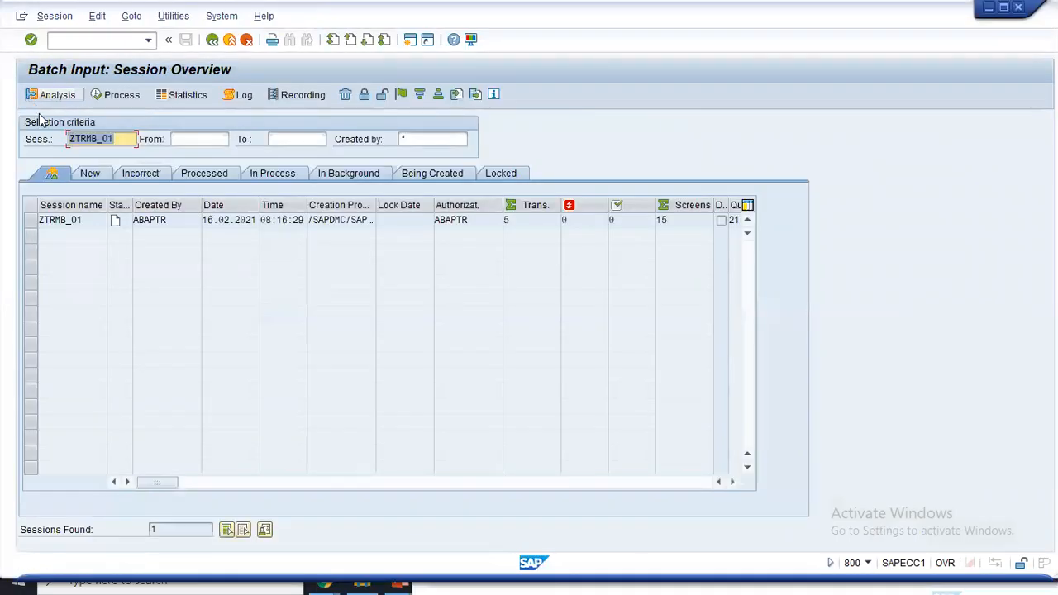
left_click(113, 154)
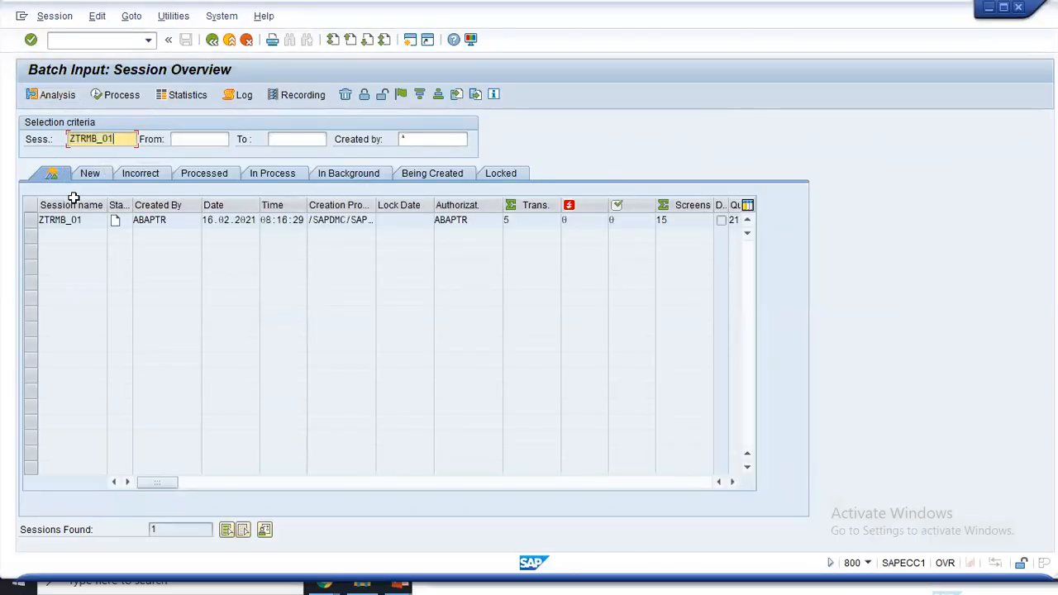
left_click(119, 218)
key("ctrl+c")
left_click(120, 221)
key("Delete")
key("shift+End")
key("Delete")
type("*")
key("Return")
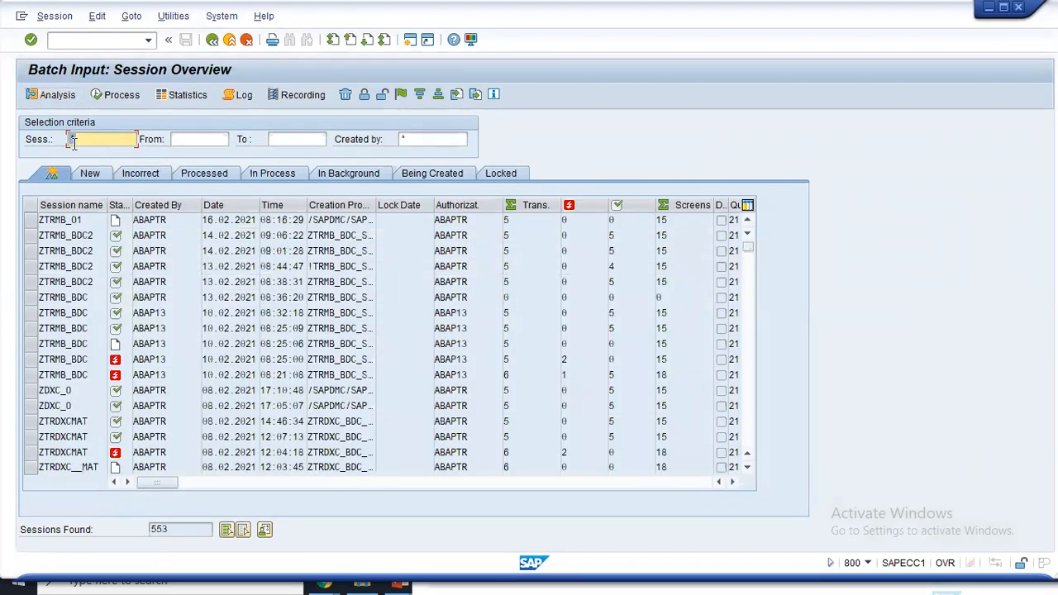
- Filter the overview to session ZTRMB_01, select it, and open its processing options
key("ctrl+v")
key("Return")
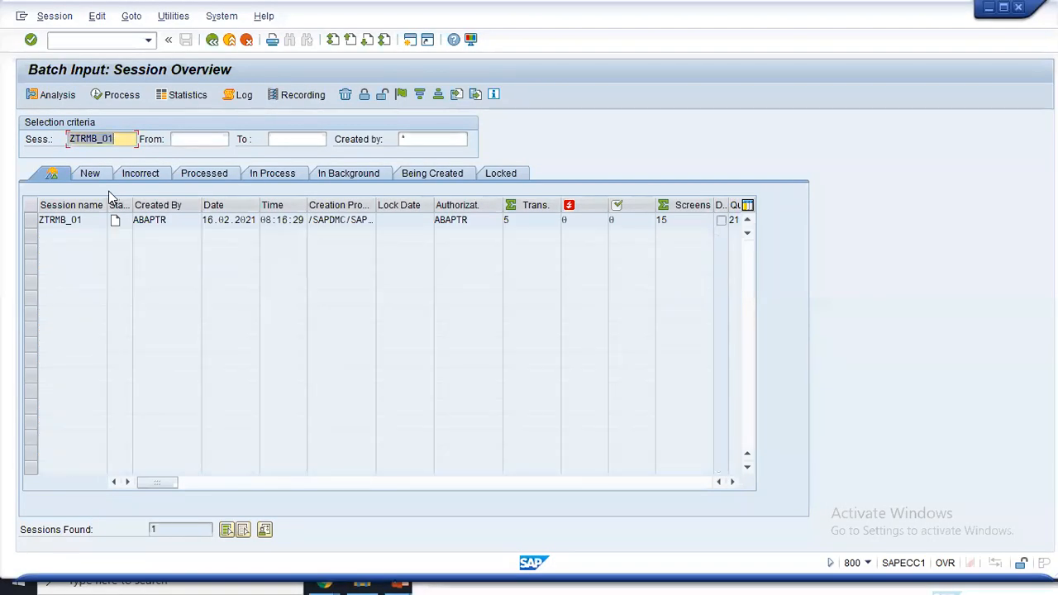
left_click(43, 220)
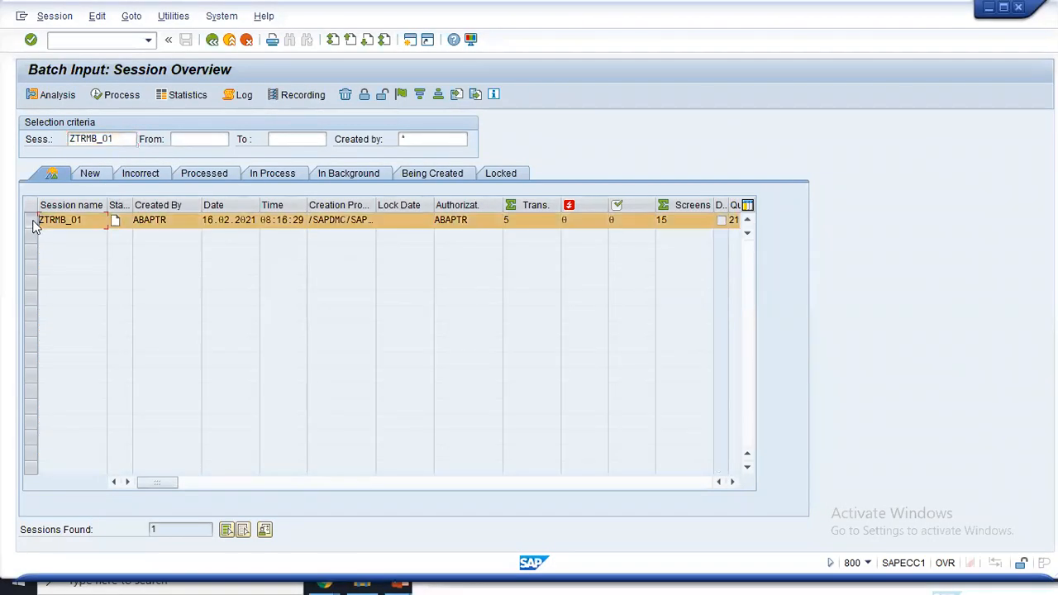
left_click(116, 95)
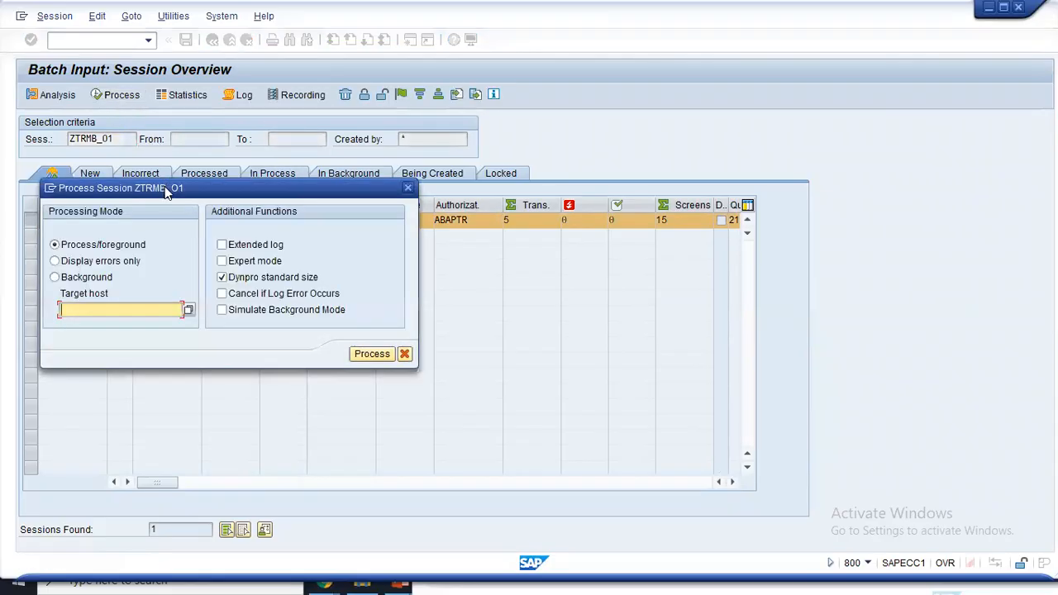
- Start foreground processing of ZTRMB_01 and move the OK-Code prompt off the material fields
left_click_drag(165, 188, 454, 60)
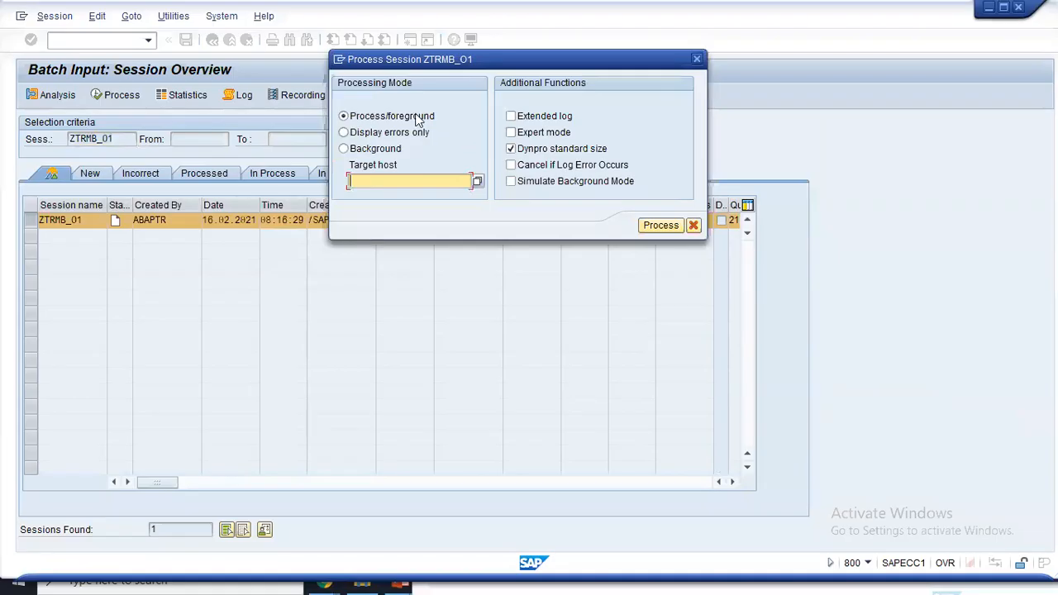
left_click(660, 226)
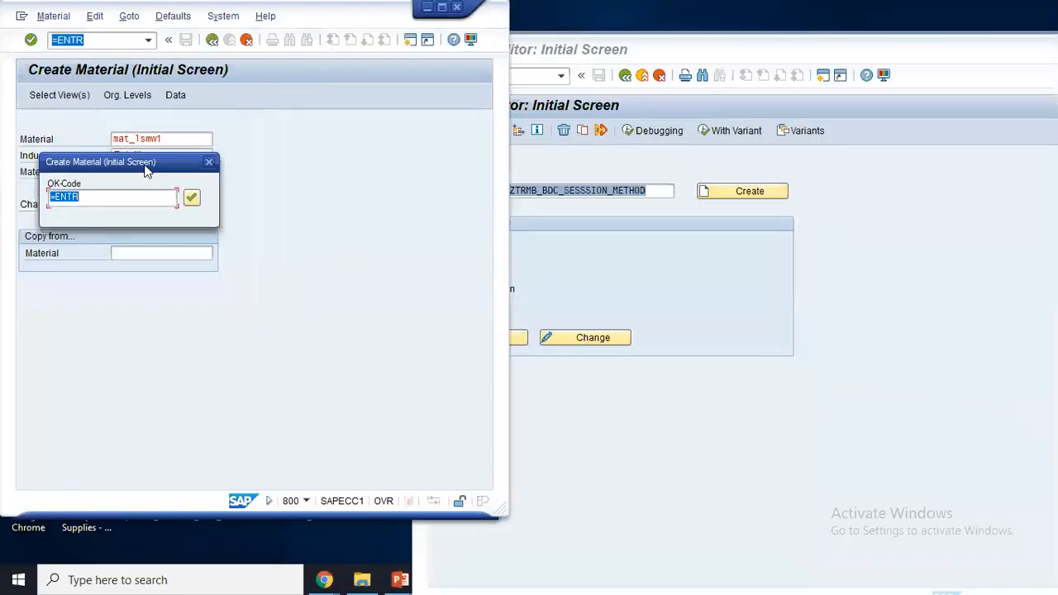
left_click_drag(145, 169, 368, 163)
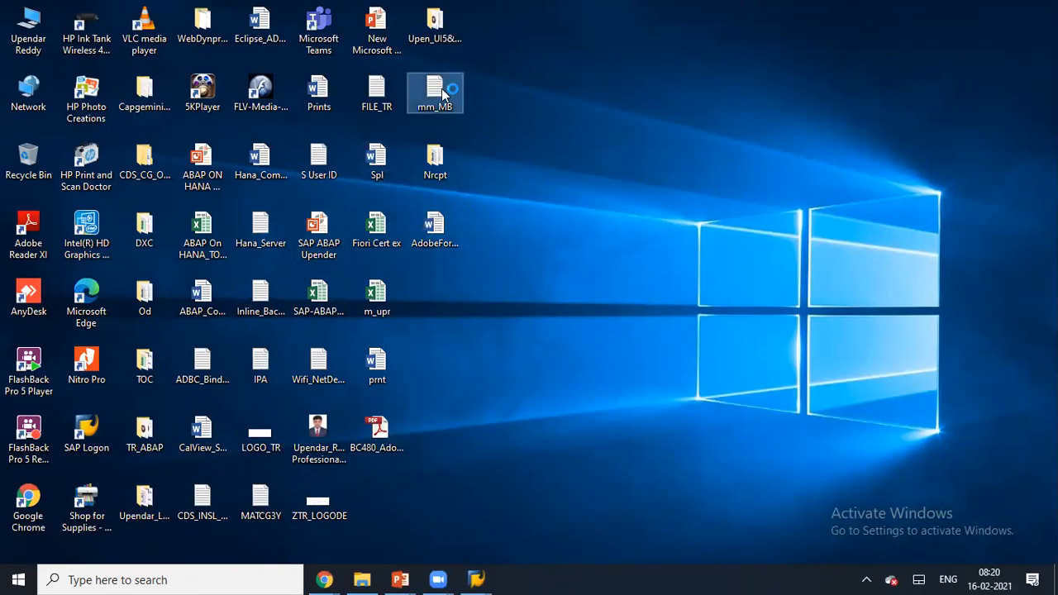
- Open mm_MB in maximized Notepad, select mat_lsmw1, then maximize the SAP Create Material window
double_click(442, 88)
double_click(377, 130)
left_click_drag(106, 47, 8, 51)
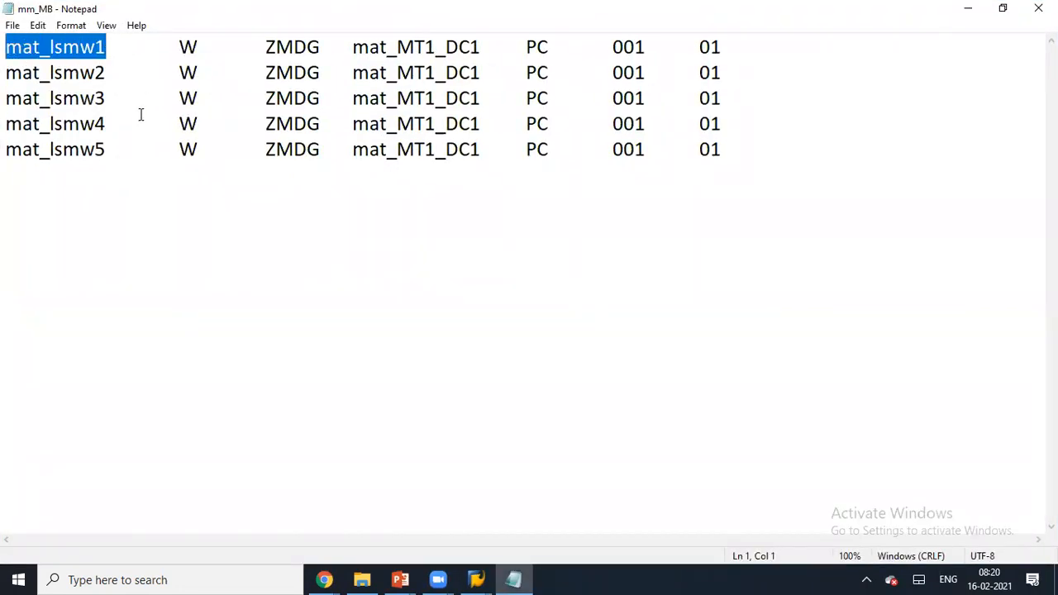
key("alt+Tab")
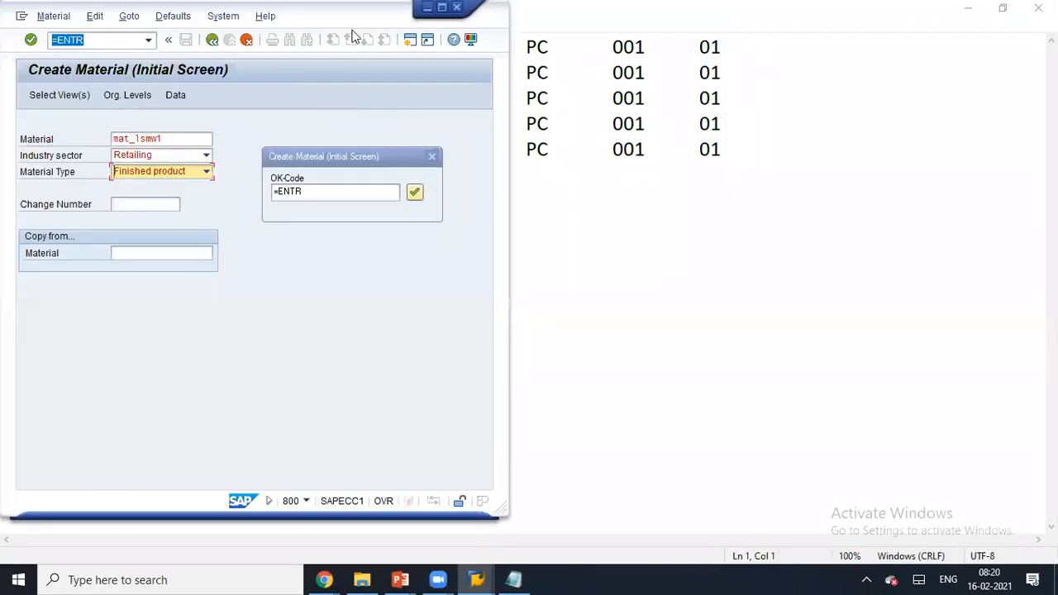
double_click(353, 32)
- Process the first transaction, changing the material number to MAT_LSM2 with the Basic Data 1 view
left_click(414, 193)
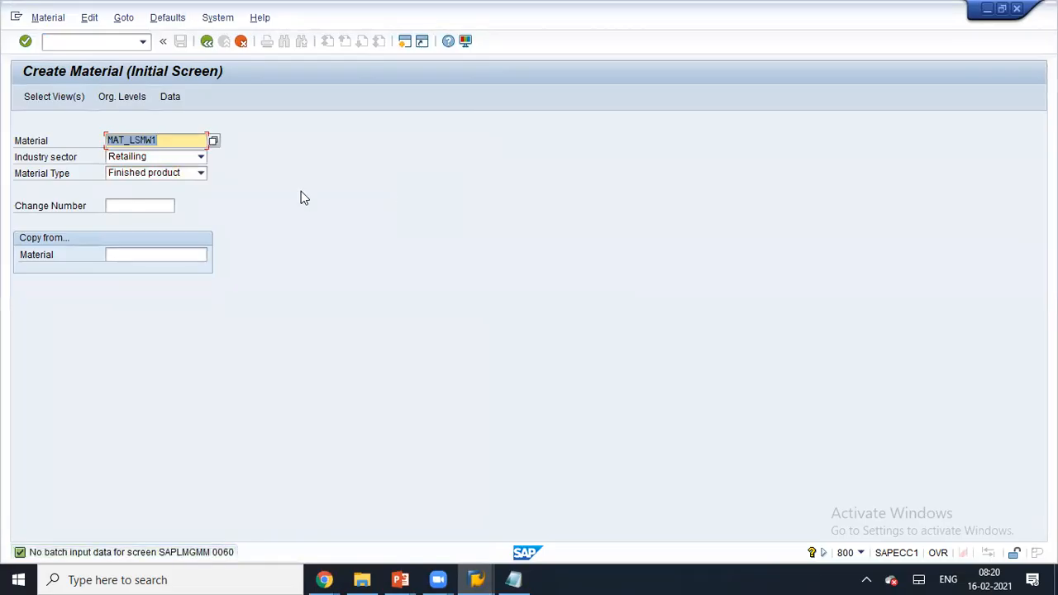
left_click(169, 138)
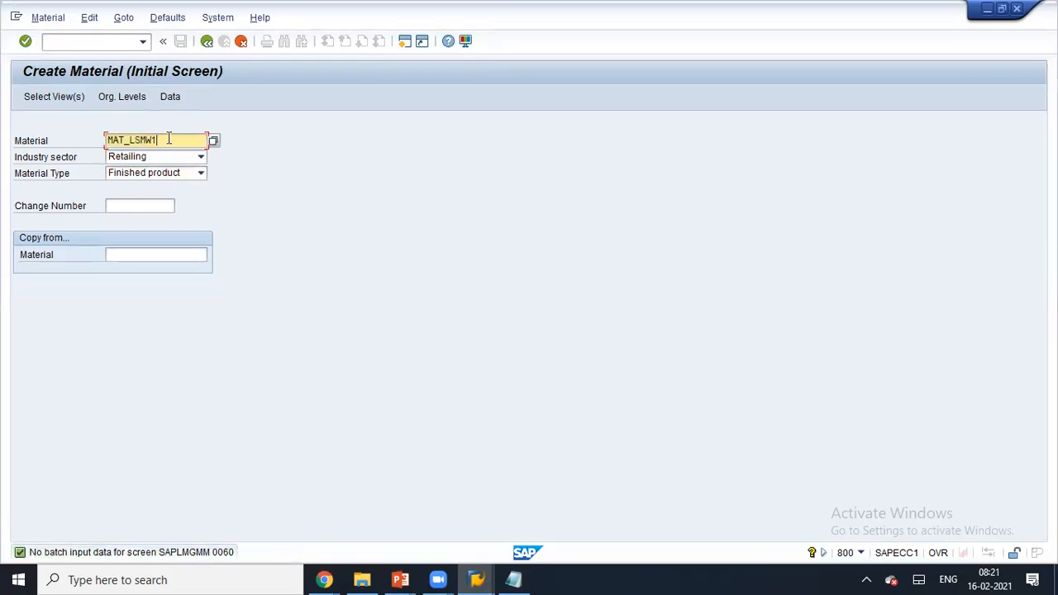
key("BackSpace")
type("2")
key("Return")
left_click(234, 200)
key("Return")
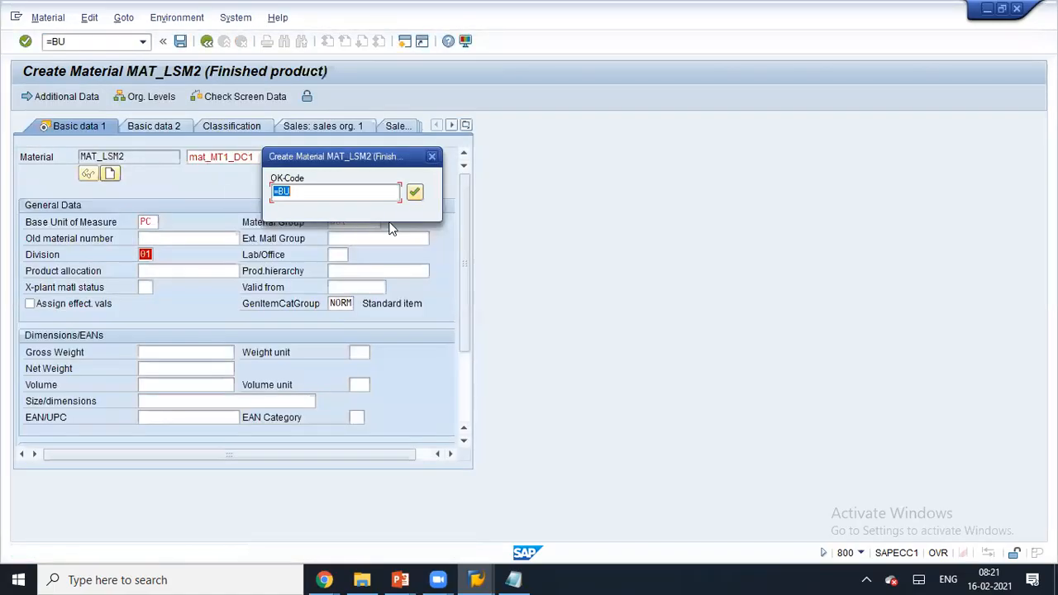
left_click(416, 193)
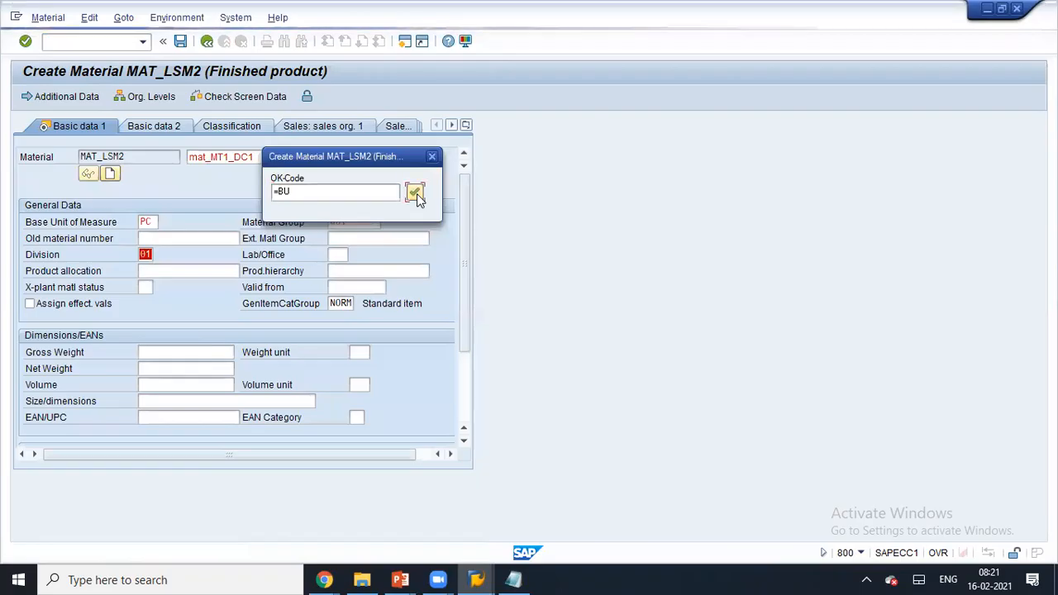
- Confirm the second material MAT_LW2 and the third material through Basic data 1 and save
left_click(179, 141)
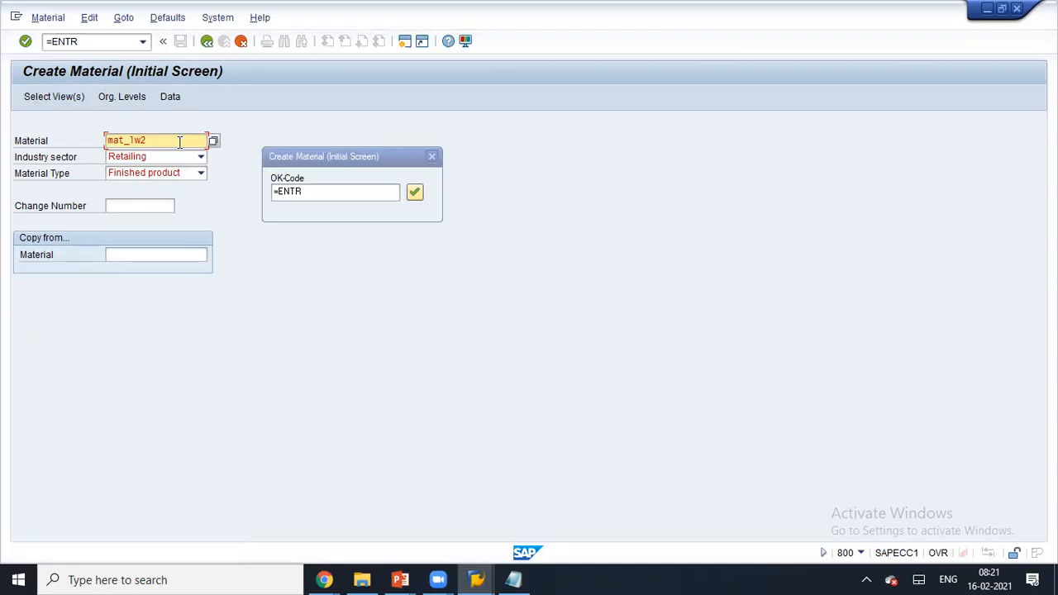
key("Return")
left_click(415, 193)
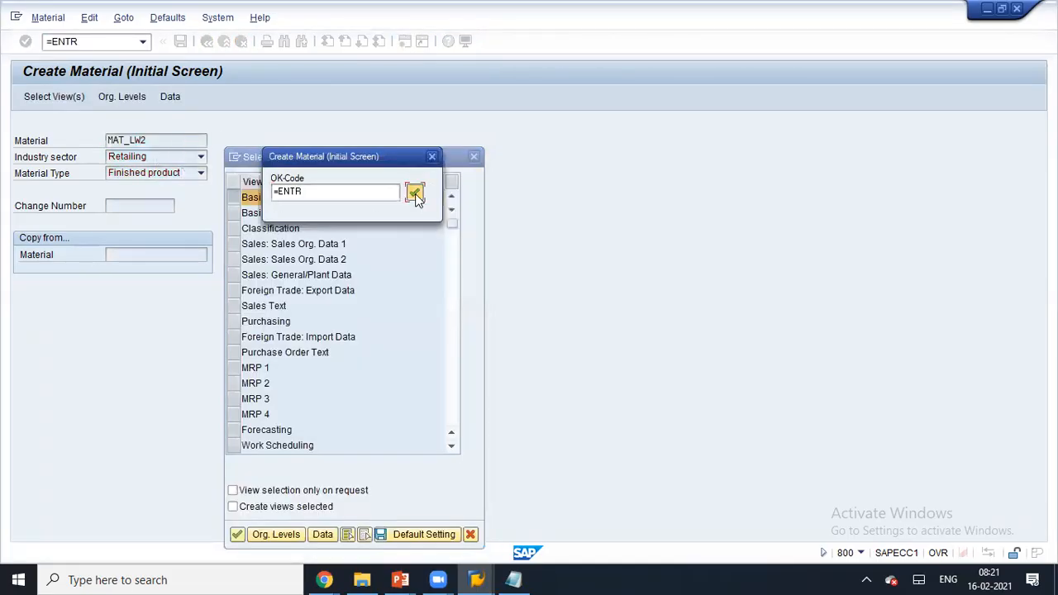
key("Return")
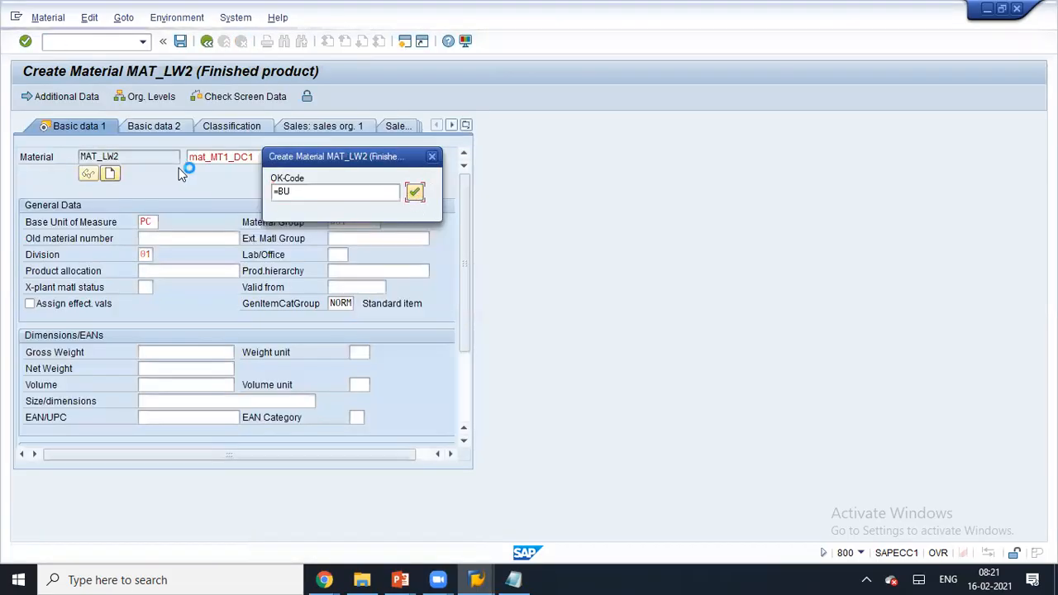
key("Return")
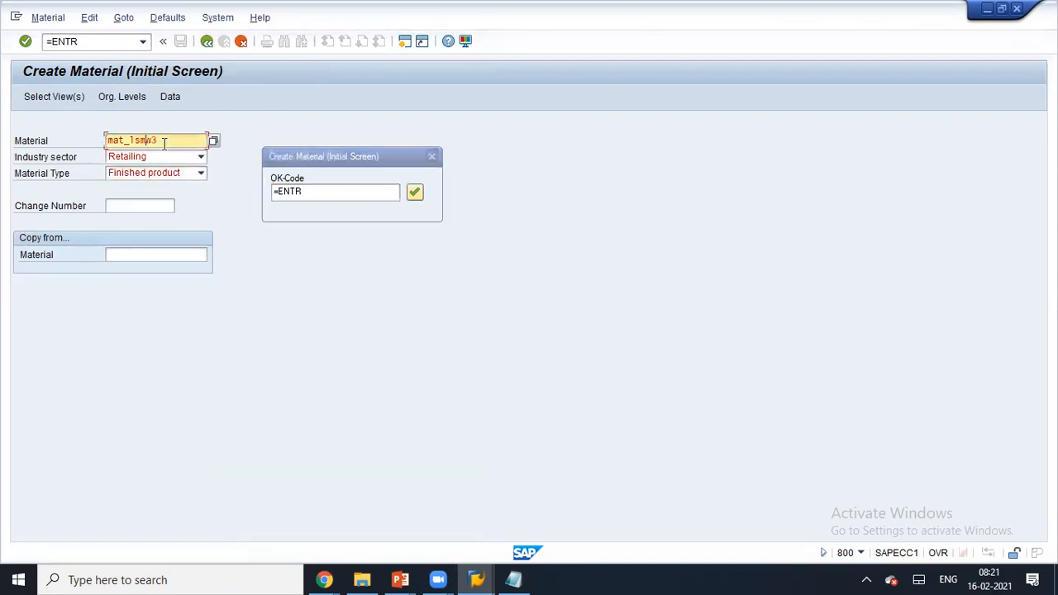
key("Return")
left_click(415, 195)
- Change the fourth material number to MAT_LSW4 and save it
left_click(153, 141)
type("4")
key("Return")
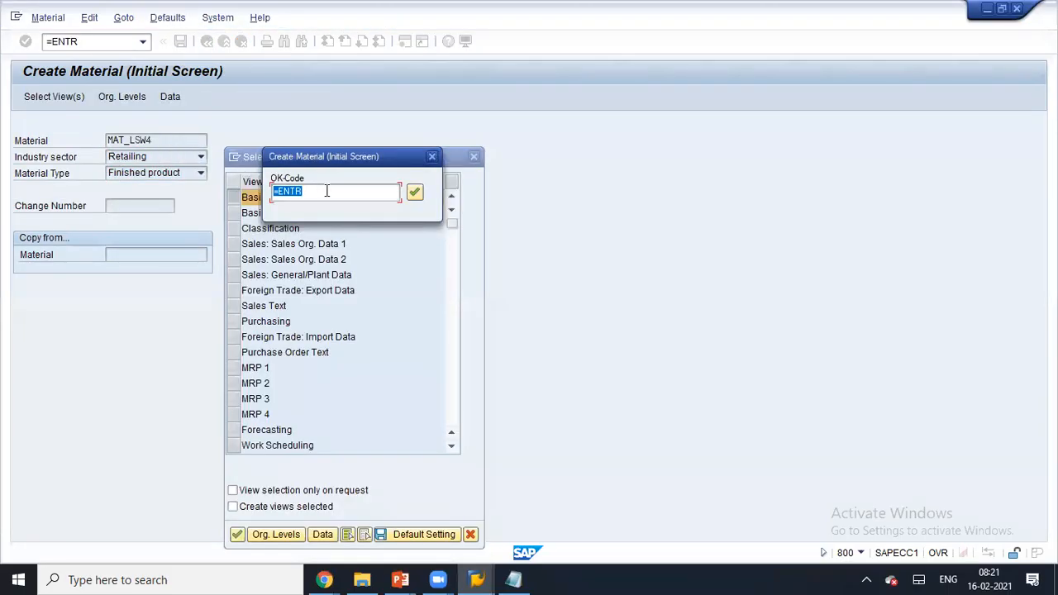
left_click(414, 192)
left_click(413, 193)
left_click(169, 140)
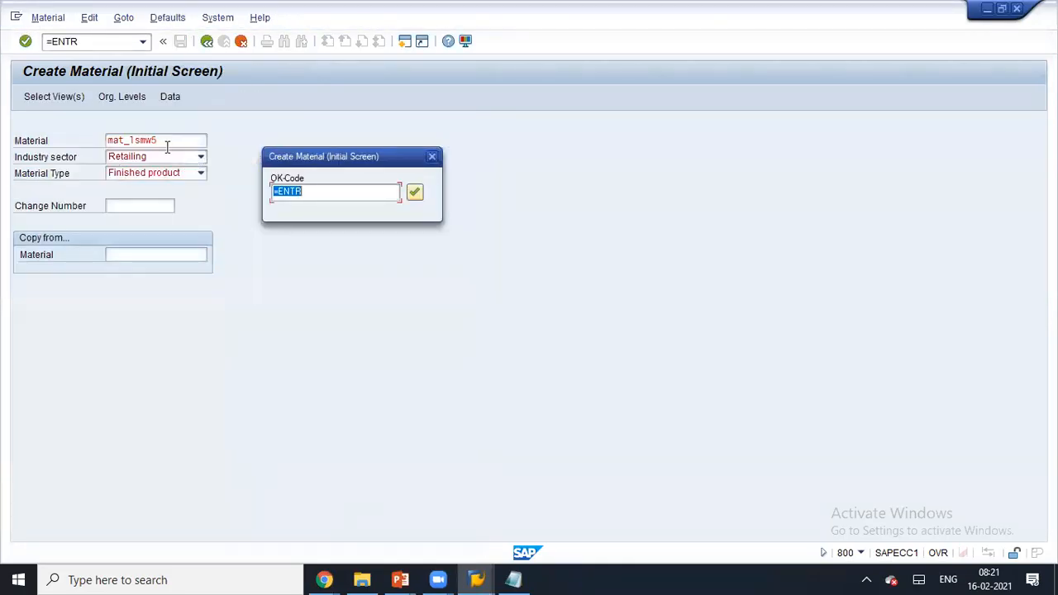
- Change the fifth material number to MAT_LSM5, save it, and close the completion message
key("BackSpace")
type("5")
key("Return")
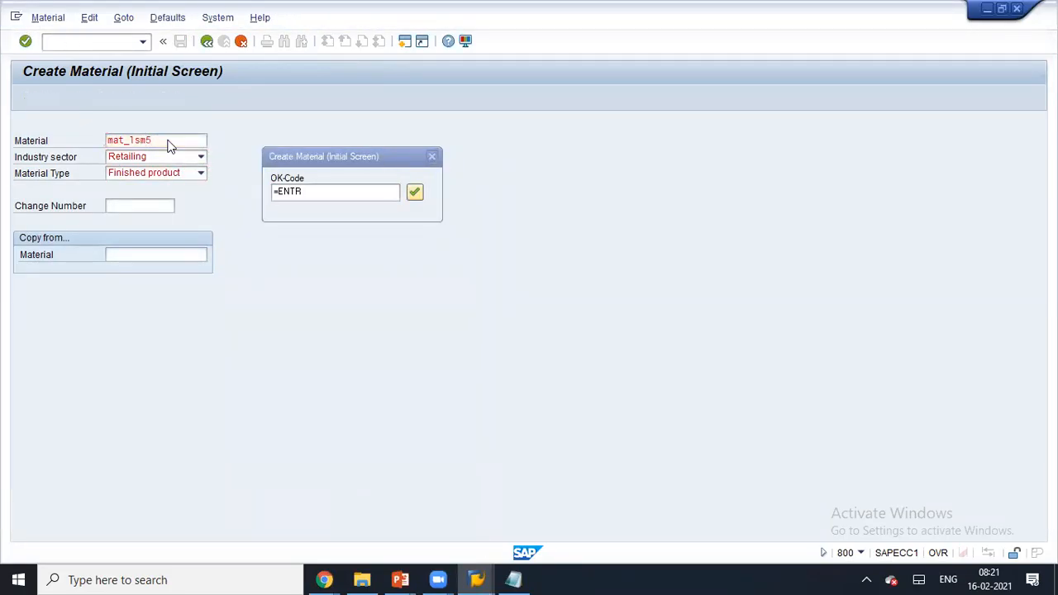
left_click(413, 192)
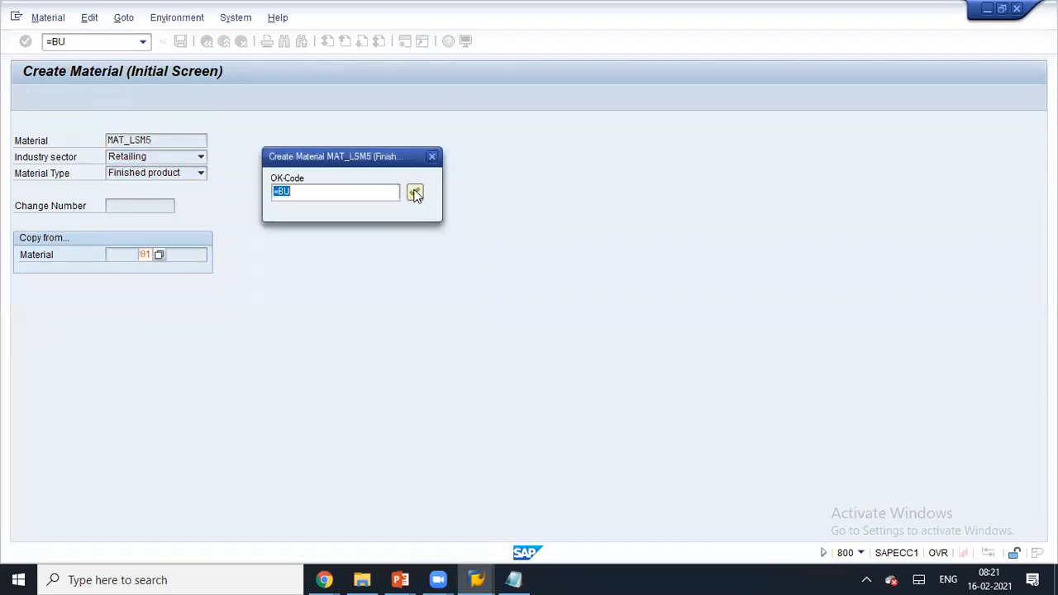
left_click(414, 192)
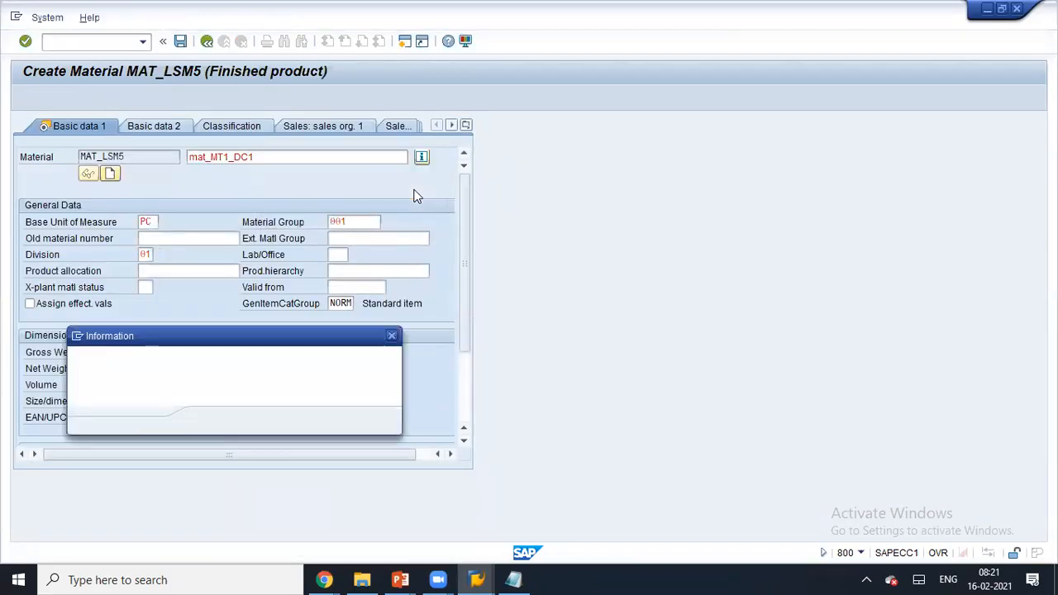
left_click(264, 425)
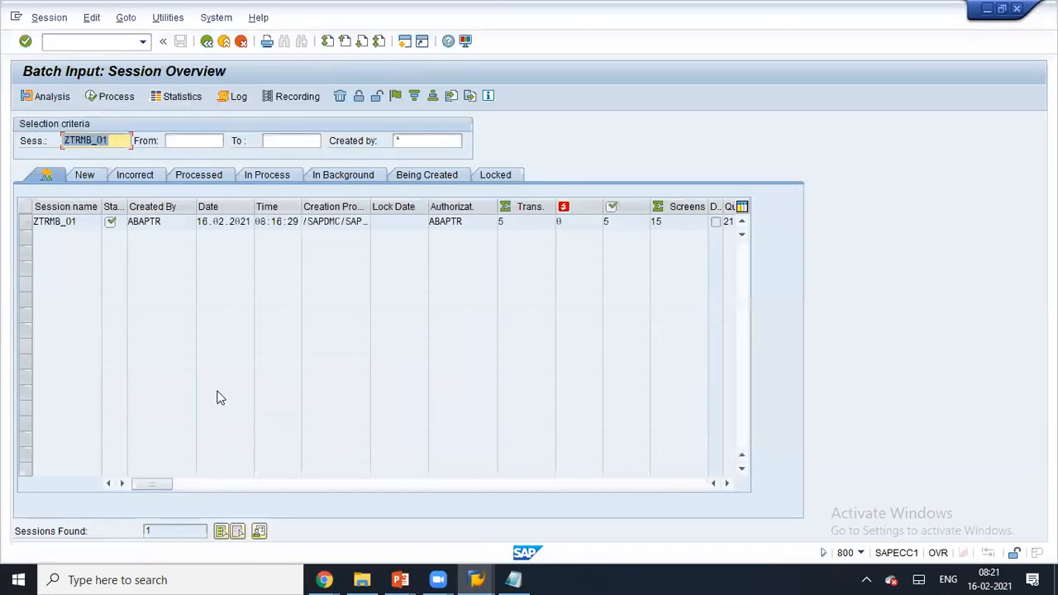
- Analyse ZTRMB_01 and simulate transaction 1's first screen showing material mat_lsmw1
left_click(55, 222)
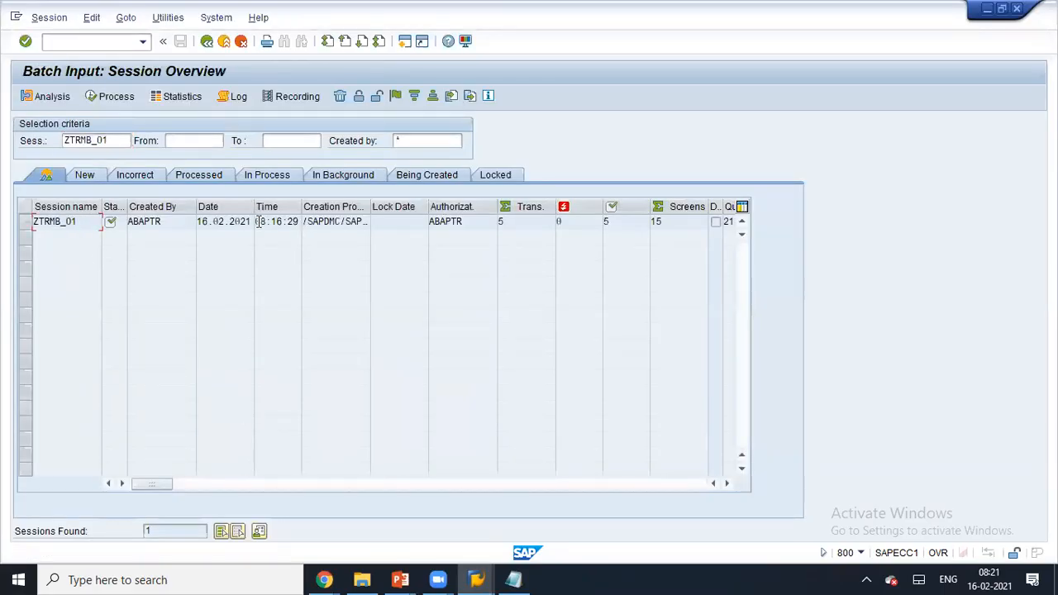
double_click(73, 221)
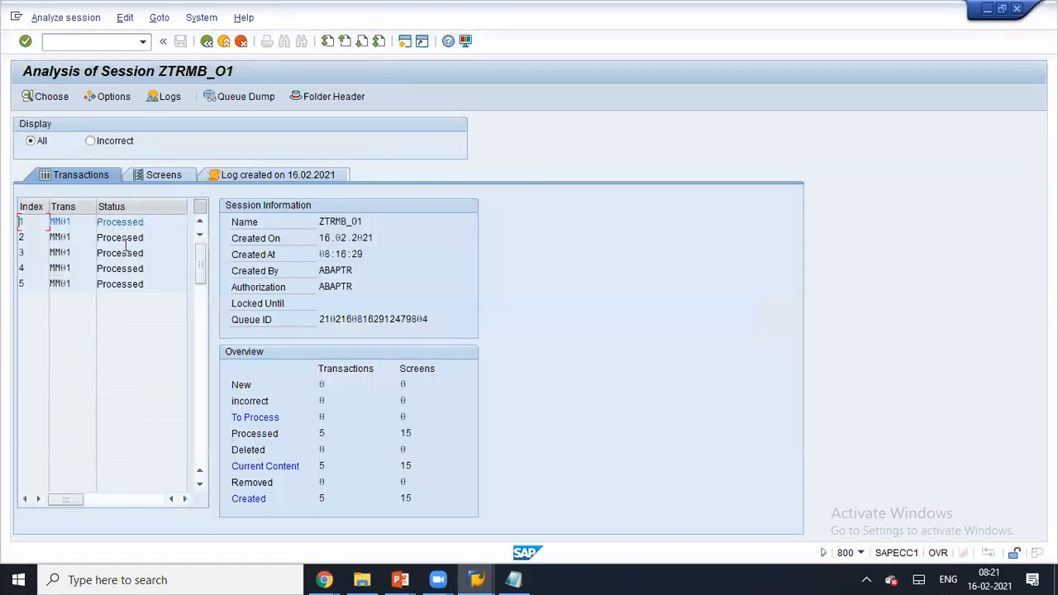
double_click(113, 225)
double_click(81, 222)
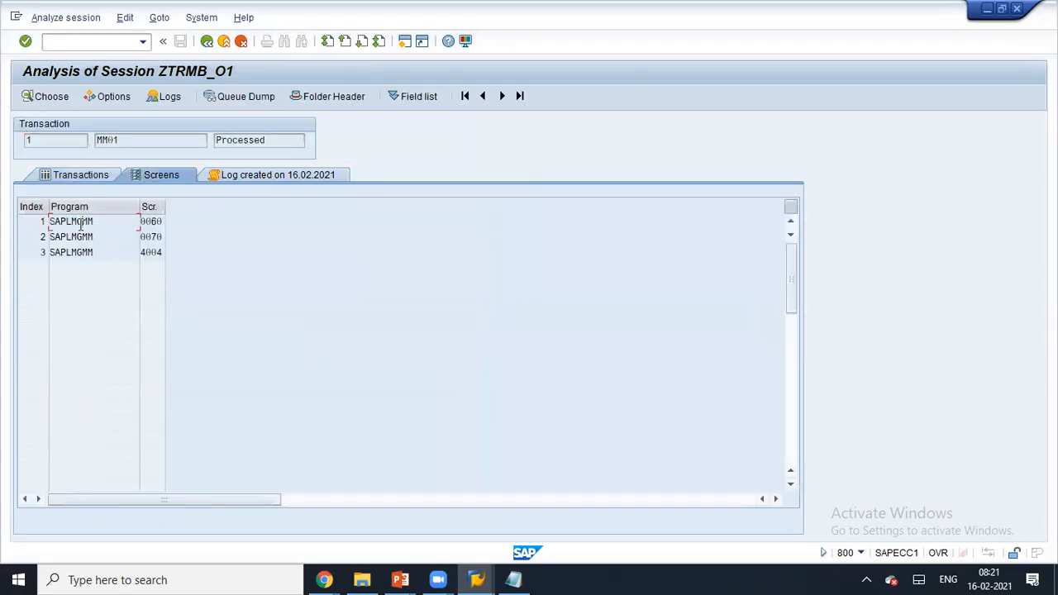
left_click(173, 142)
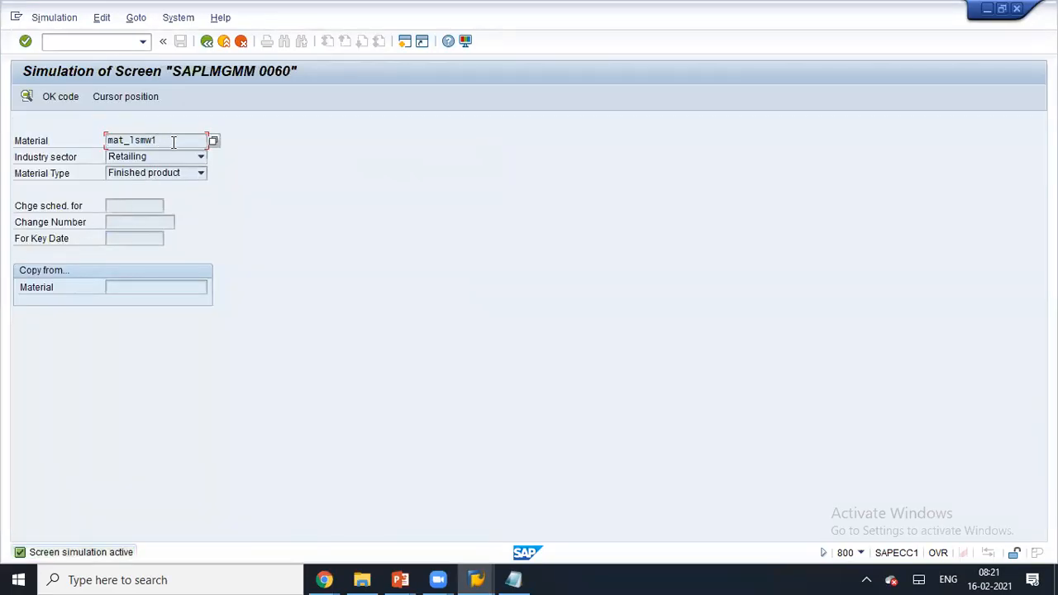
double_click(174, 142)
left_click(173, 142)
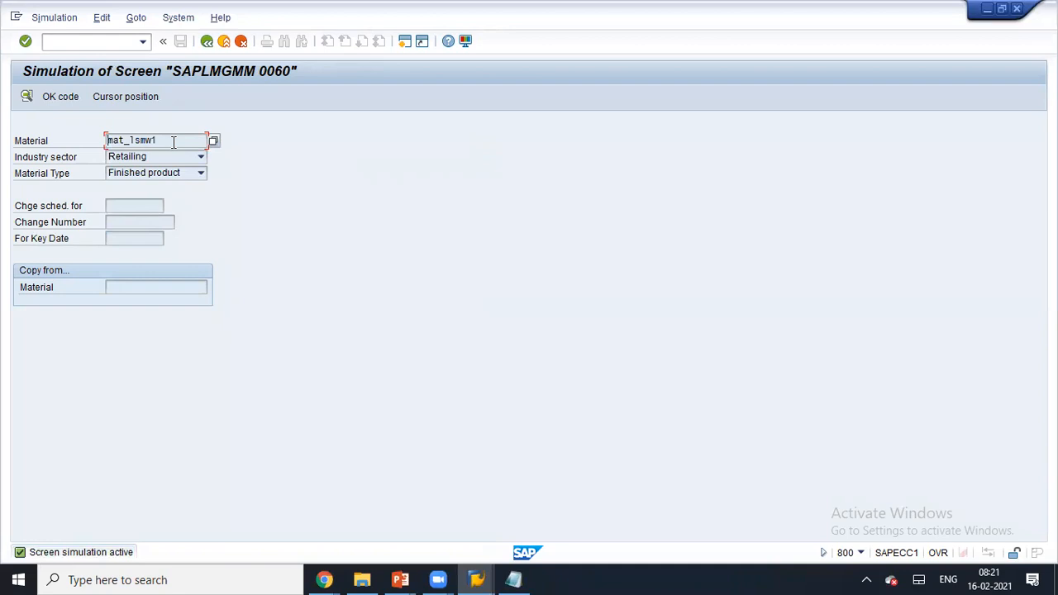
left_click(206, 41)
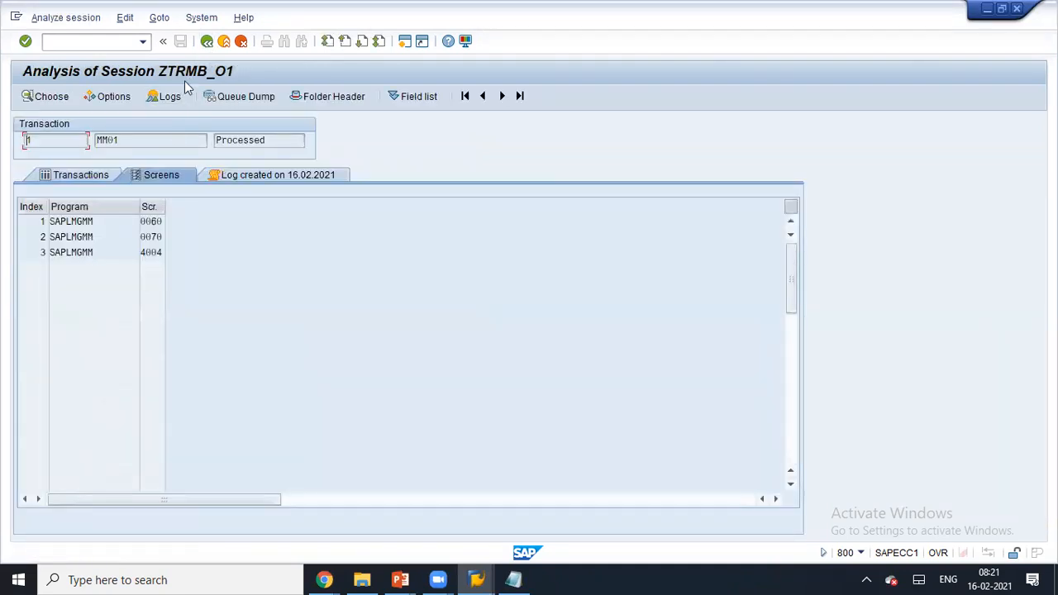
left_click(207, 42)
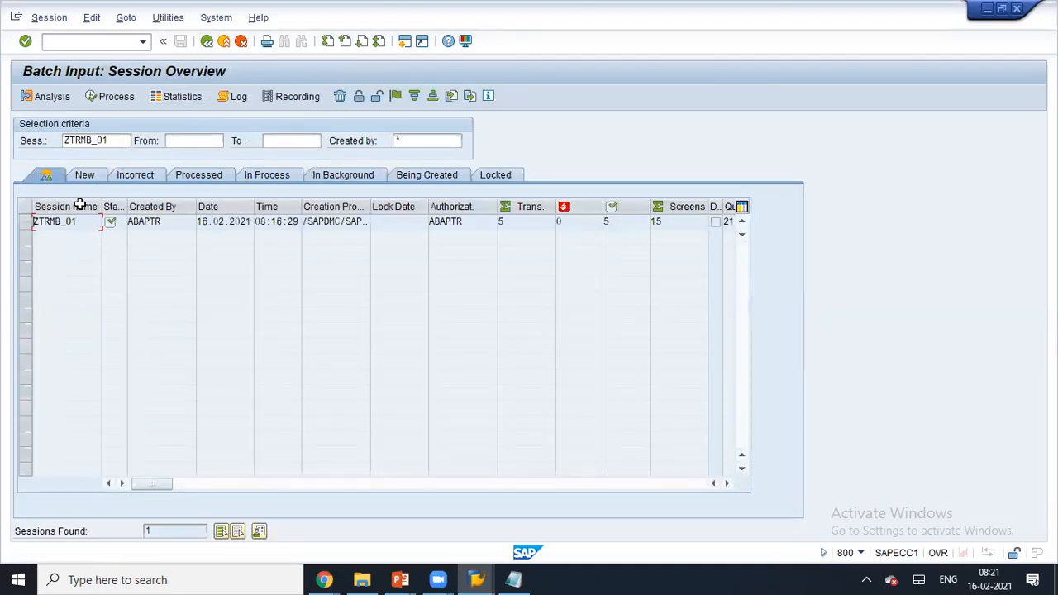
- Simulate transaction 3's first screen showing mat_lsmw3, then open a new SAP session
double_click(62, 231)
double_click(116, 253)
double_click(75, 221)
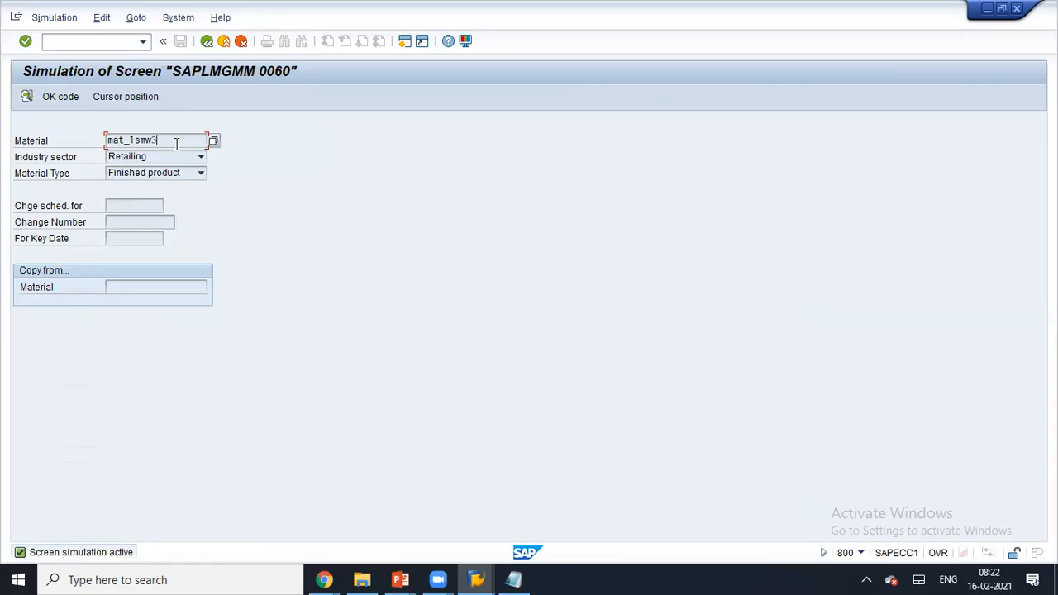
double_click(176, 144)
key("ctrl+c")
left_click(177, 144)
left_click(402, 45)
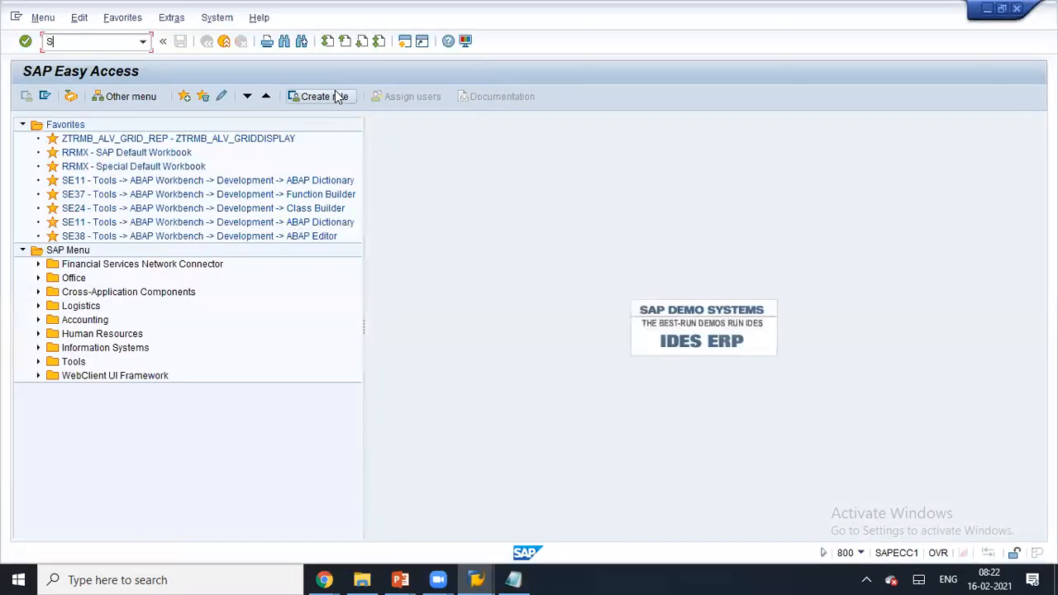
- List the MARA table entries for material mat_lsmw3 in the Data Browser
key("Return")
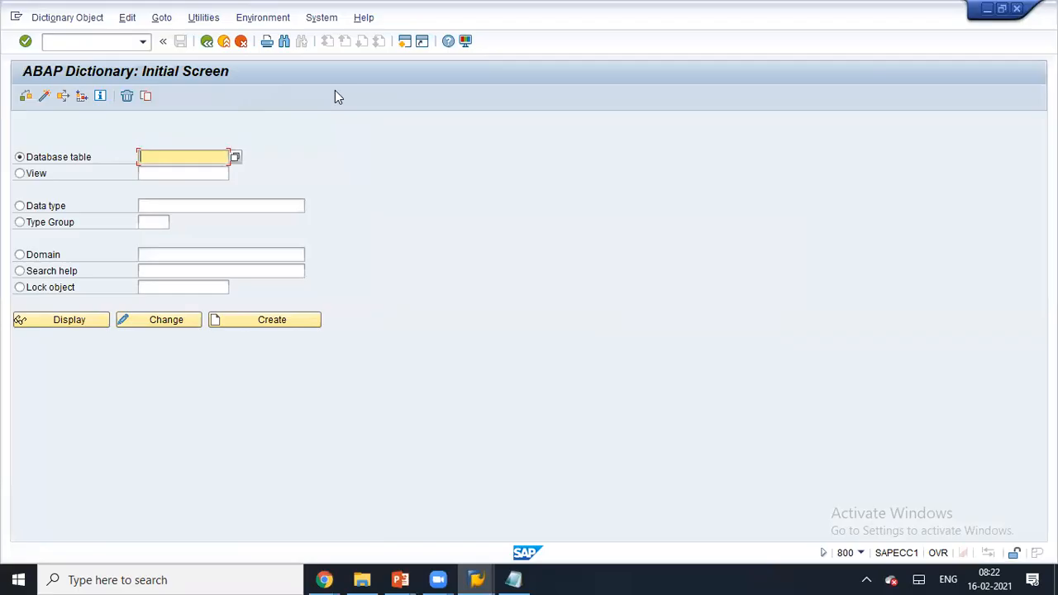
left_click(95, 323)
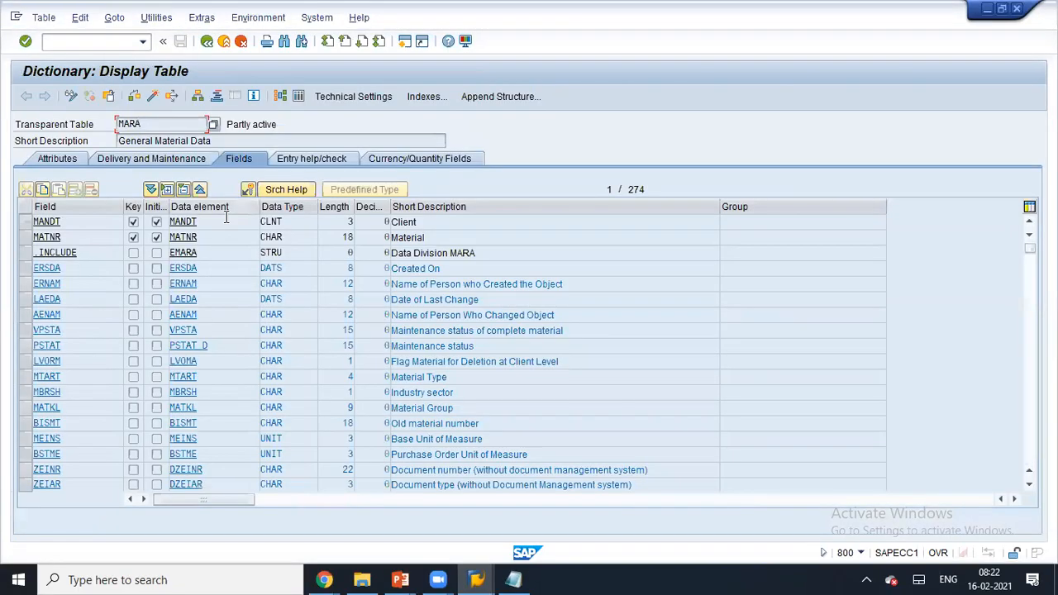
left_click(300, 97)
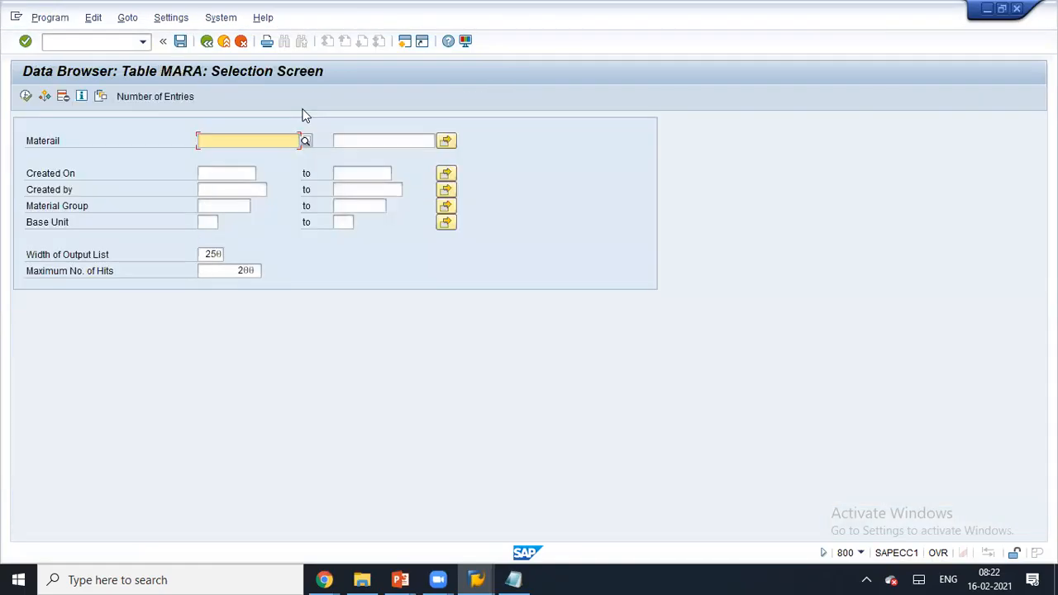
key("ctrl+v")
left_click(26, 96)
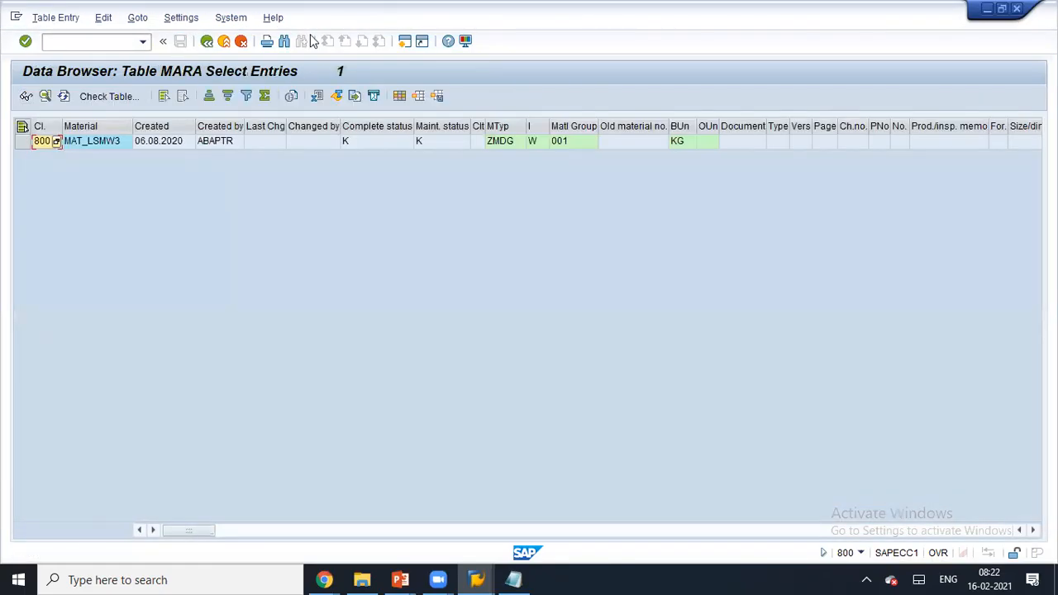
- Switch back to the simulation session and return to the session overview
left_click_drag(318, 71, 410, 182)
left_click(198, 71)
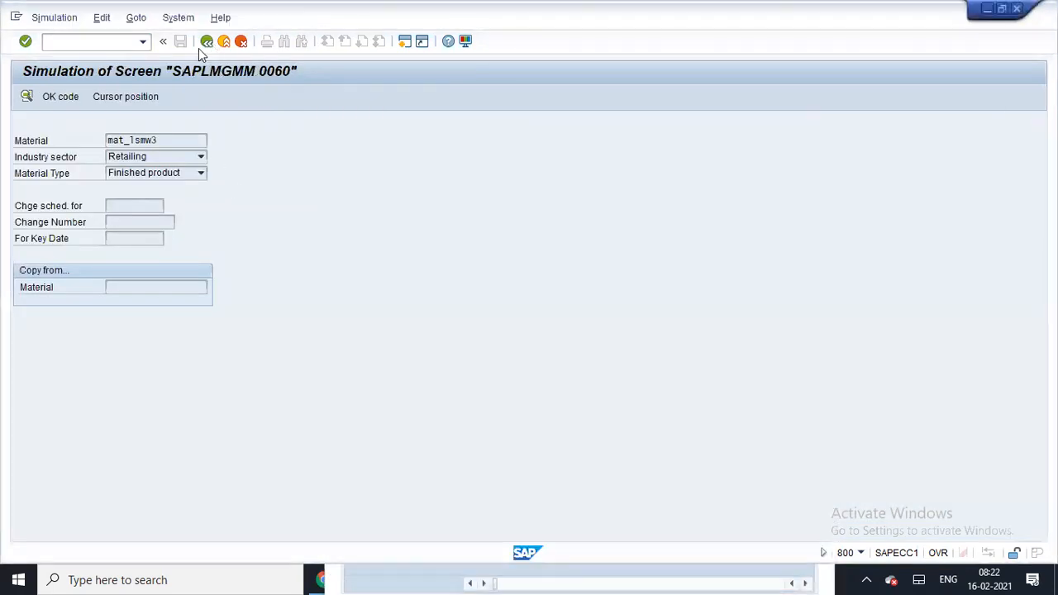
left_click(206, 41)
left_click(207, 41)
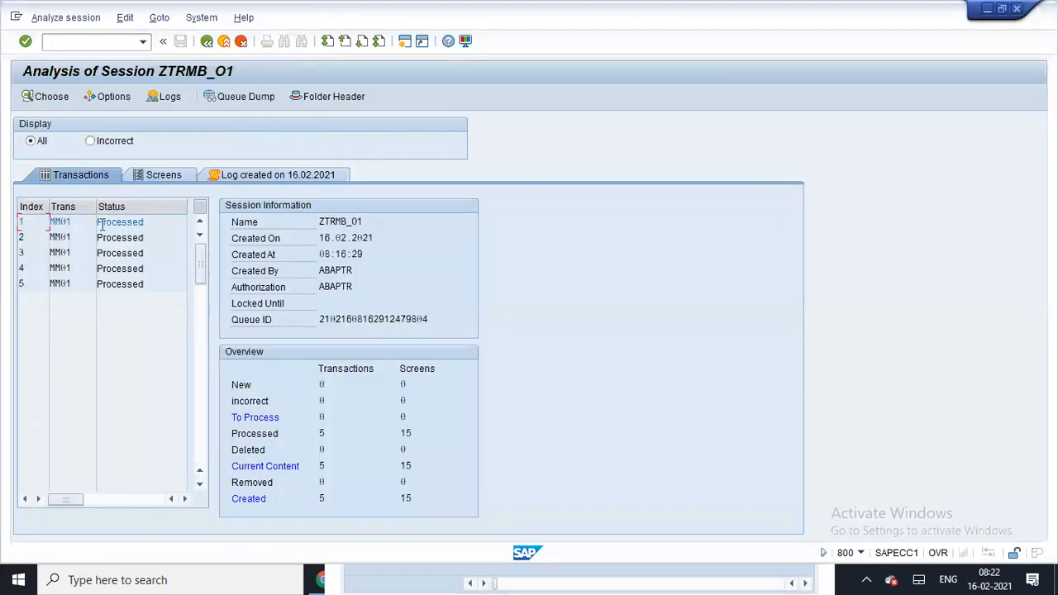
- Simulate screen SAPLMGMM 0060 of transaction 4, then back out to SAP Easy Access
double_click(62, 269)
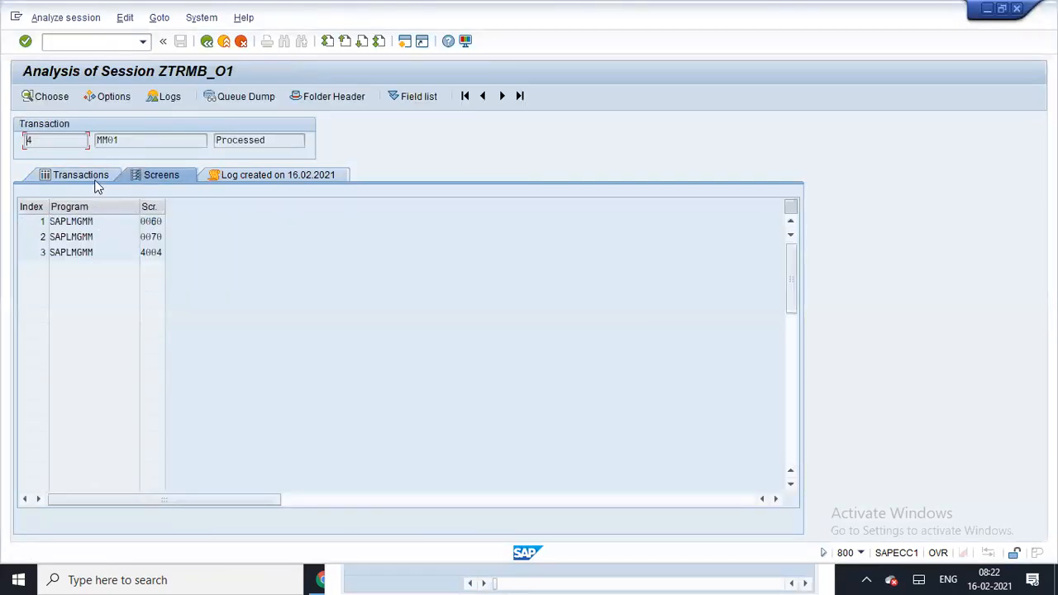
double_click(85, 221)
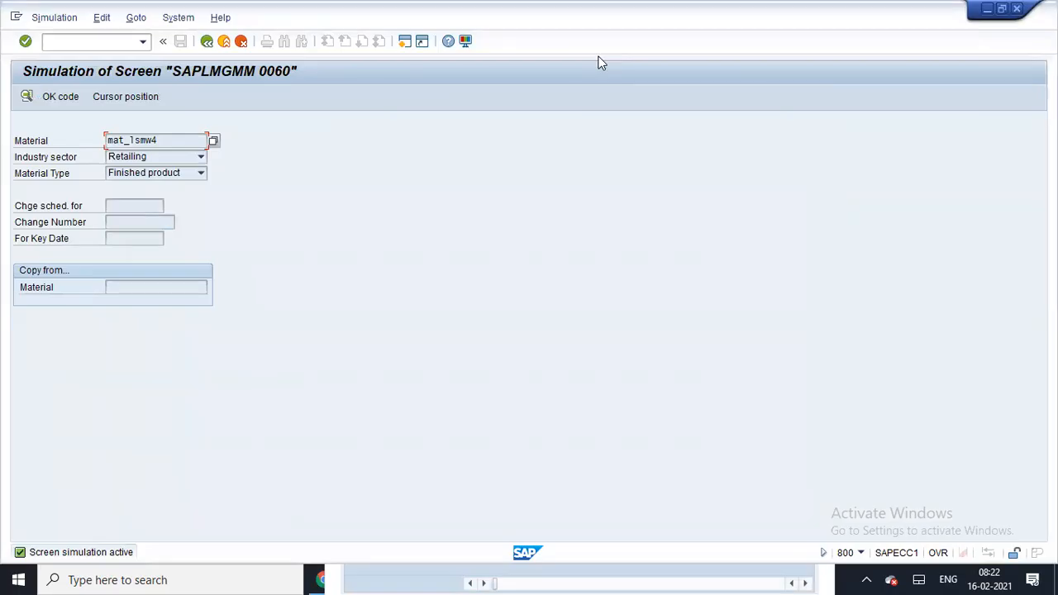
left_click(207, 42)
left_click(207, 41)
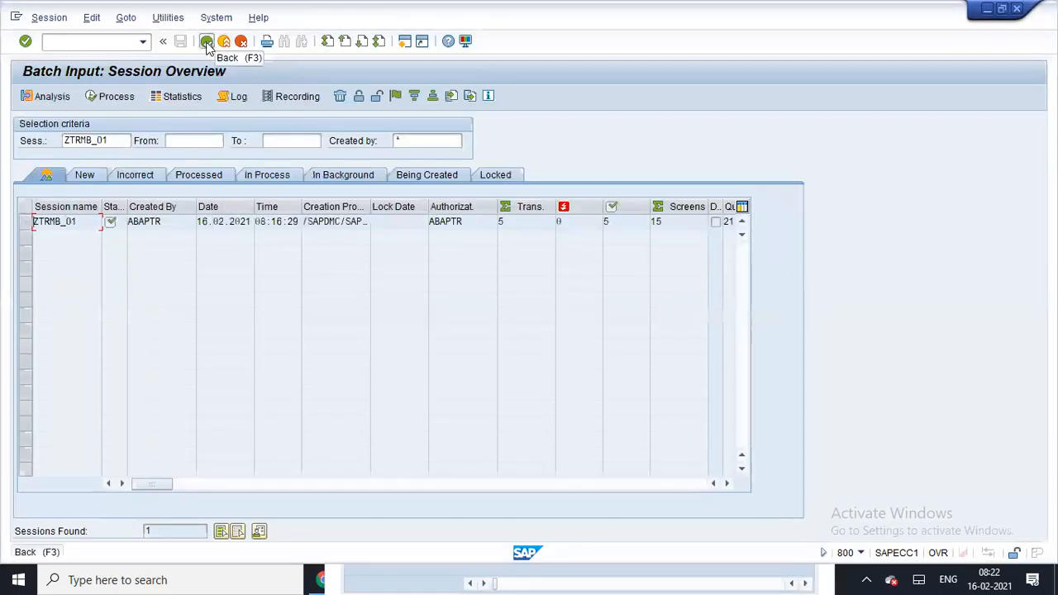
left_click(206, 41)
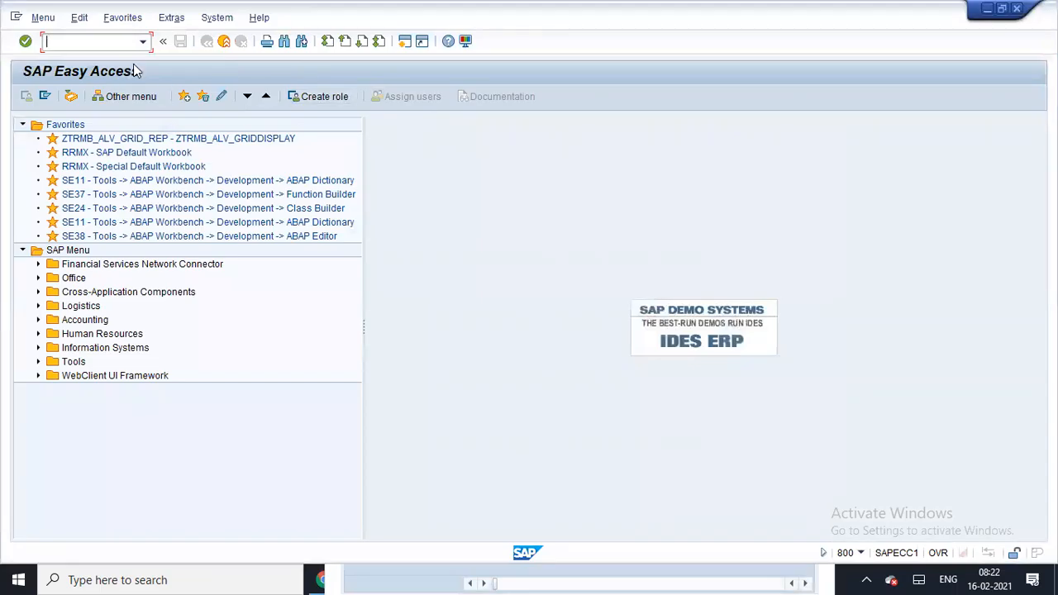
- Run transaction LSMW, picked from the command field history
left_click(143, 42)
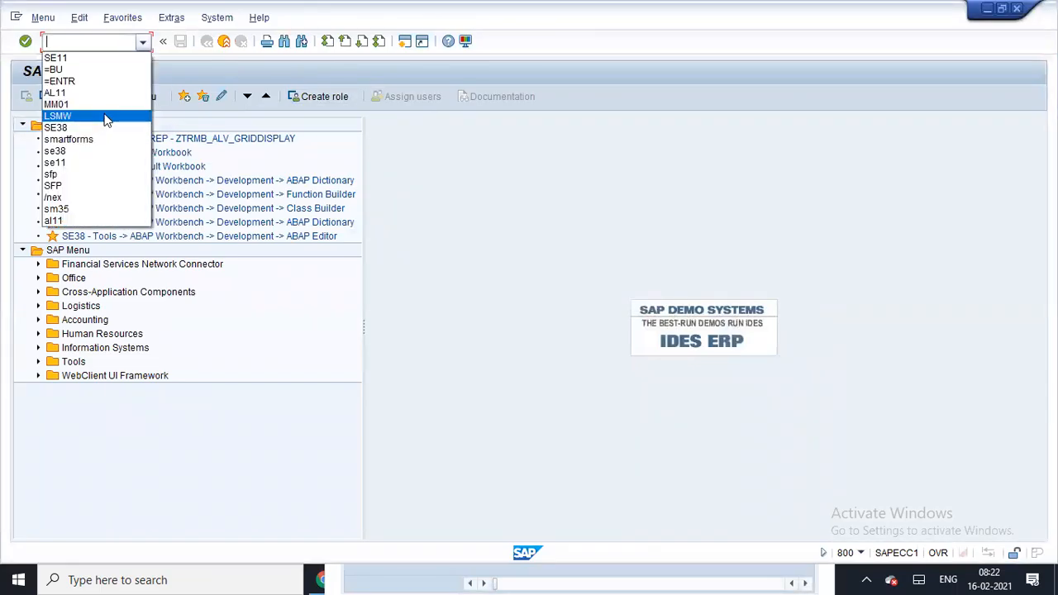
left_click(105, 117)
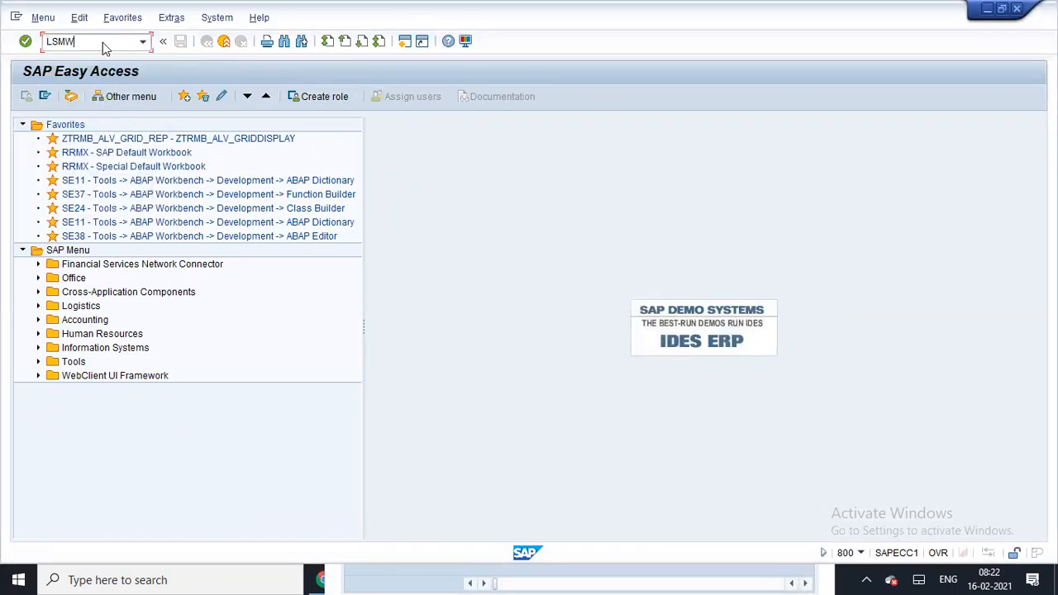
key("Return")
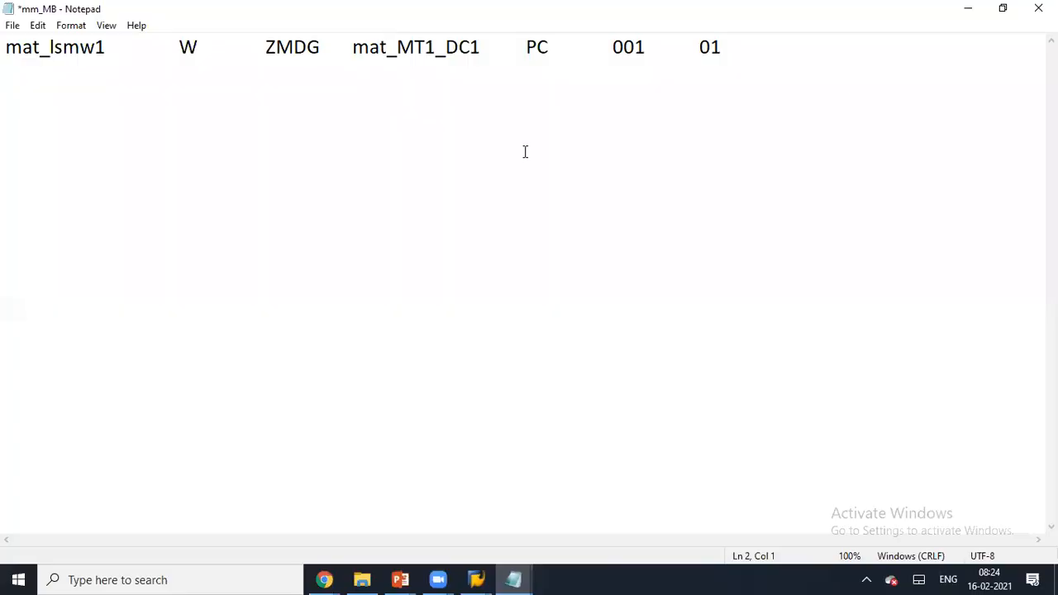
- Change the first row's material name from mat_lsmw1 to mat_dell11
left_click(97, 47)
key("shift+End")
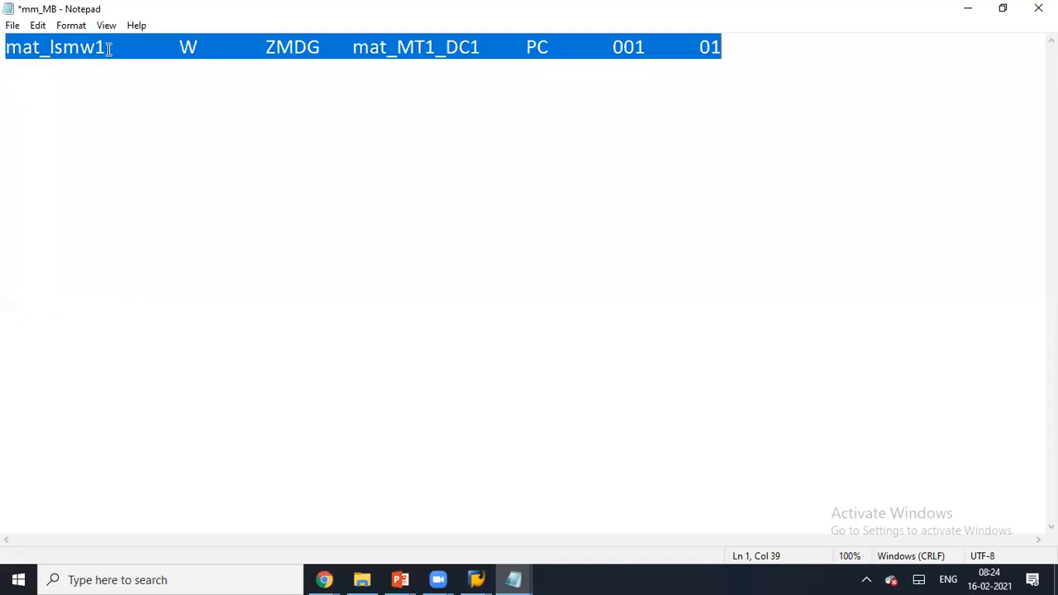
left_click(733, 50)
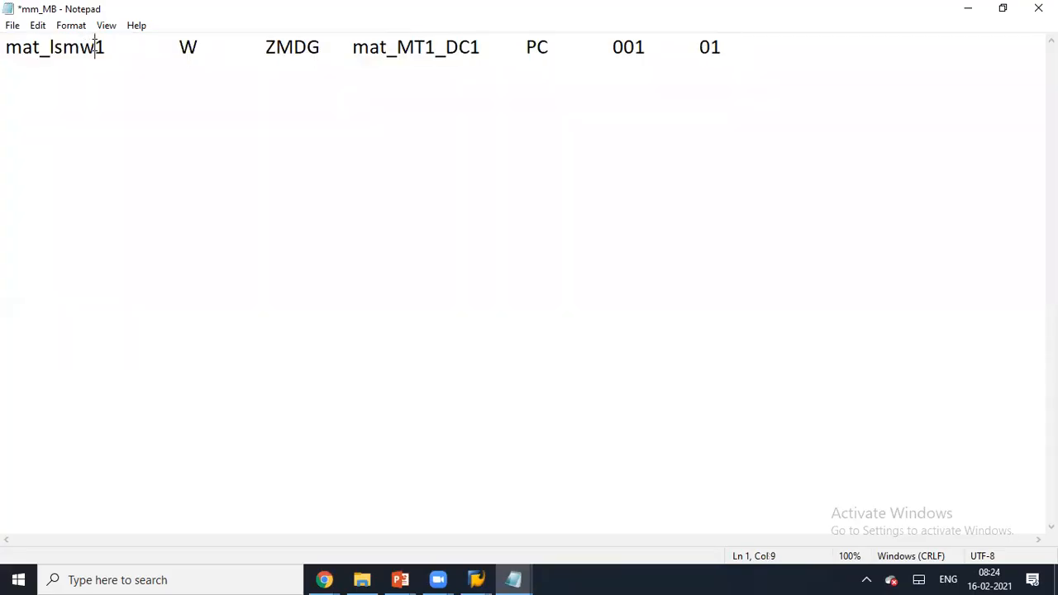
key("BackSpace")
key("BackSpace")
key("BackSpace")
key("BackSpace")
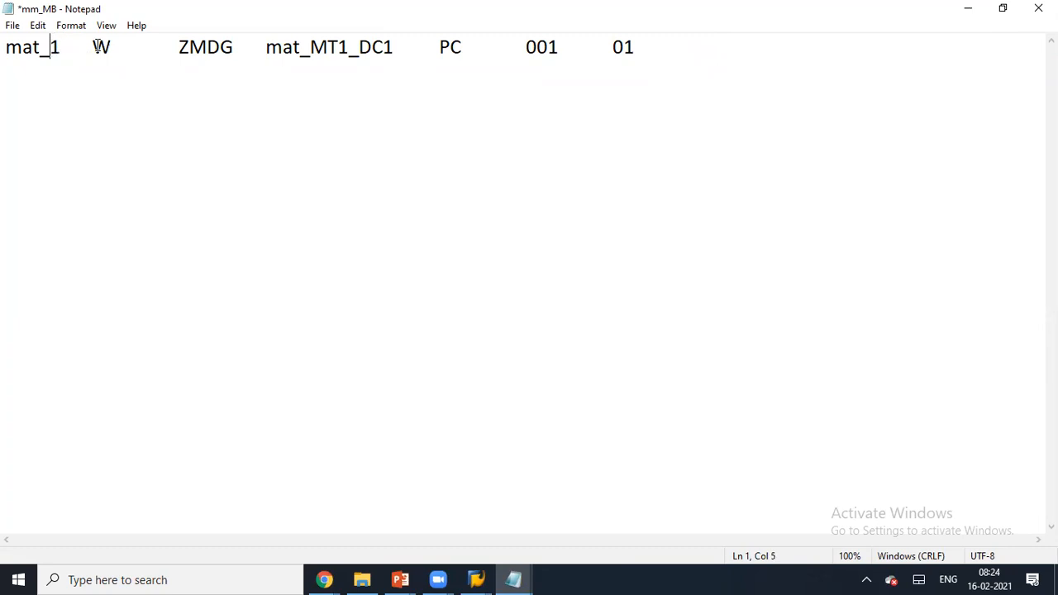
type("ls")
key("BackSpace")
key("BackSpace")
type("pc1")
key("Right")
key("Right")
key("Left")
key("BackSpace")
key("BackSpace")
key("BackSpace")
key("BackSpace")
type("dell11")
key("Tab")
key("Tab")
key("BackSpace")
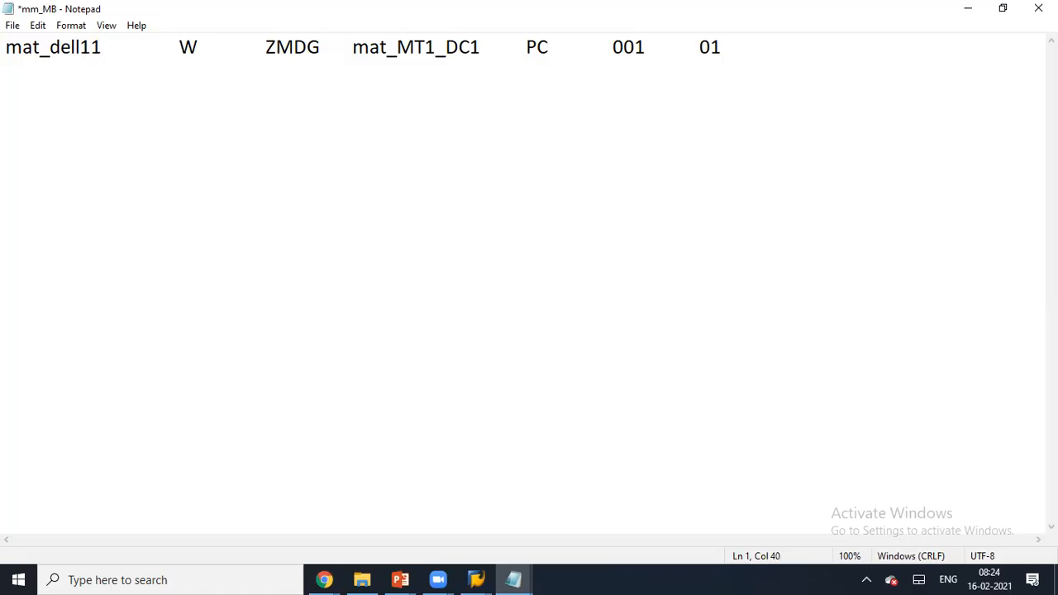
- Copy the first row and paste it to create five identical rows
key("shift+Home")
key("ctrl+c")
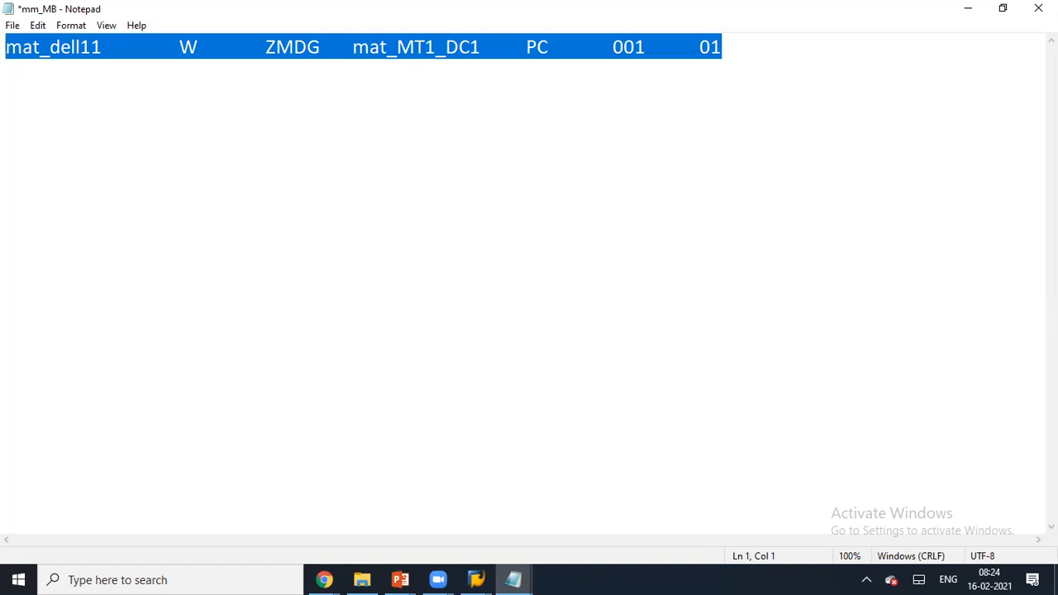
key("End")
key("ctrl+v")
key("Return")
key("ctrl+v")
key("Return")
key("ctrl+v")
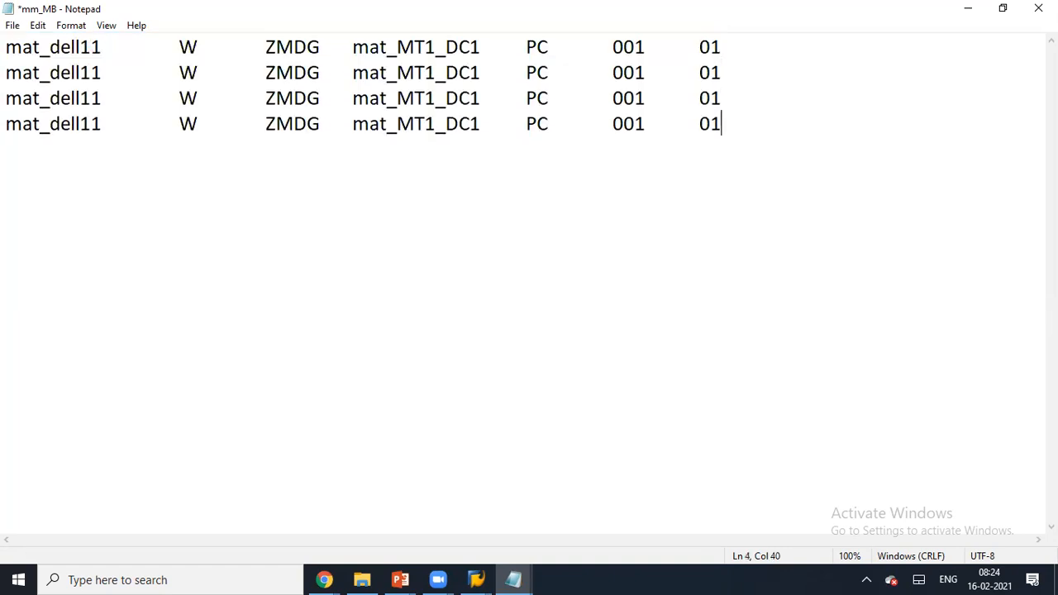
key("Return")
key("ctrl+v")
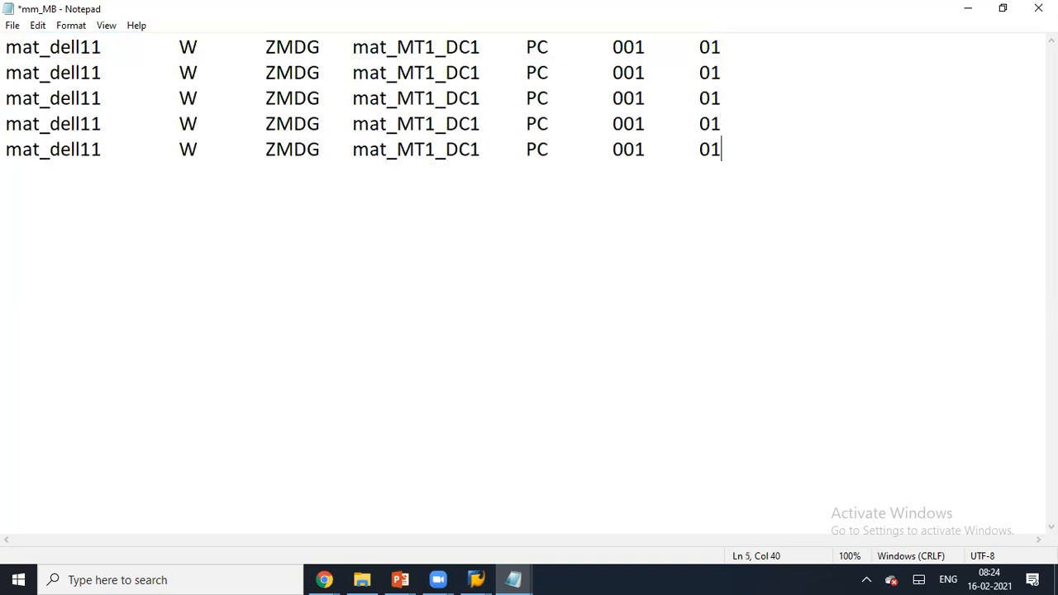
- Renumber the second and third rows to mat_dell12 and mat_dell13
left_click(108, 73)
key("BackSpace")
key("Delete")
key("ctrl+z")
key("Down")
key("Down")
key("BackSpace")
key("Delete")
type("3")
key("Tab")
key("Left")
key("Down")
- Renumber the fourth and fifth rows to mat_dell14 and mat_dell15
key("BackSpace")
key("Delete")
type("4")
key("Tab")
key("Left")
key("Down")
key("BackSpace")
key("Delete")
type("5")
key("Tab")
key("Left")
- Save the edited mm_MB file and close Notepad
left_click(730, 157)
left_click(1038, 8)
left_click(498, 300)
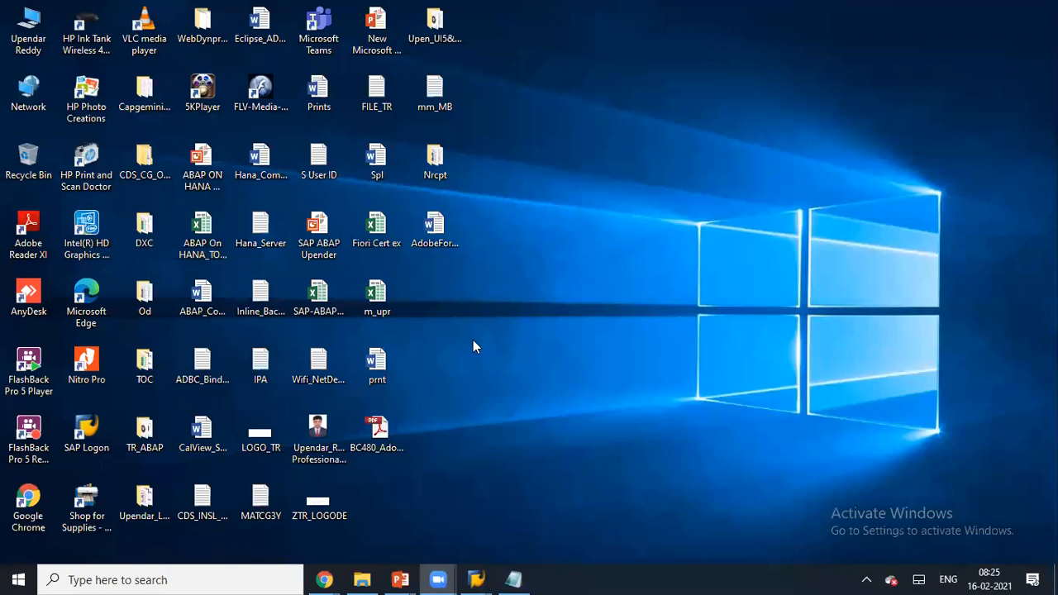
left_click(457, 109)
- Return to the LSM Workbench and select the Maintain Object Attributes step
mouse_move(477, 577)
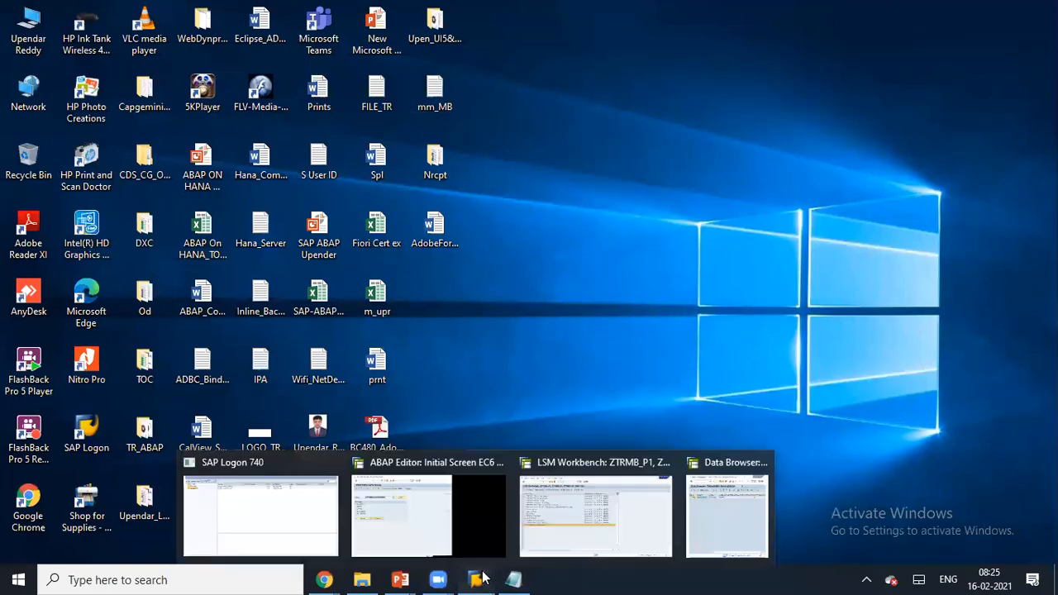
left_click(558, 514)
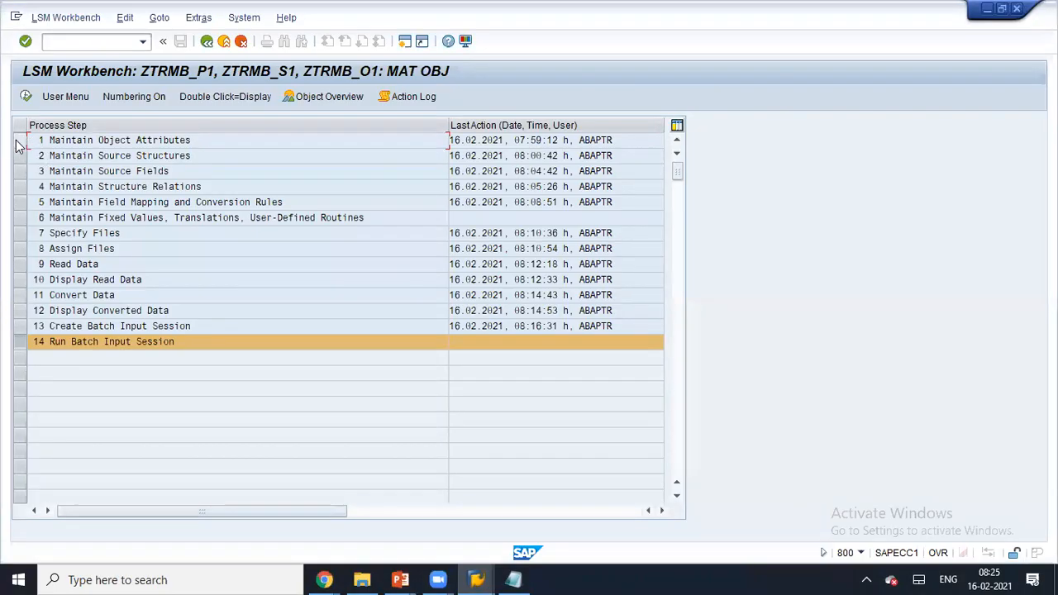
left_click(19, 142)
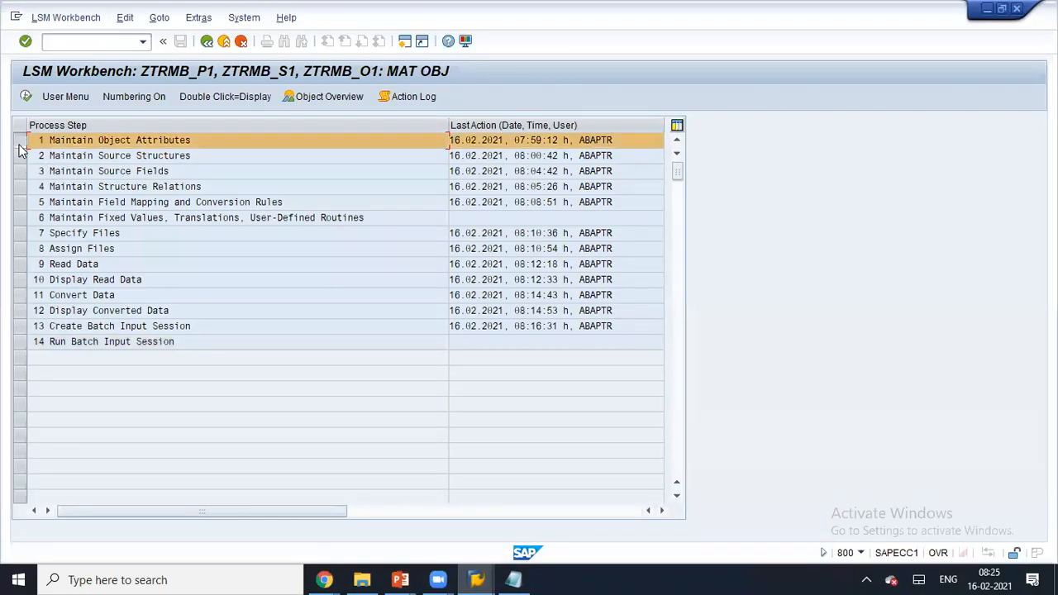
- Run the session method program from the ABAP Editor in change mode
mouse_move(475, 579)
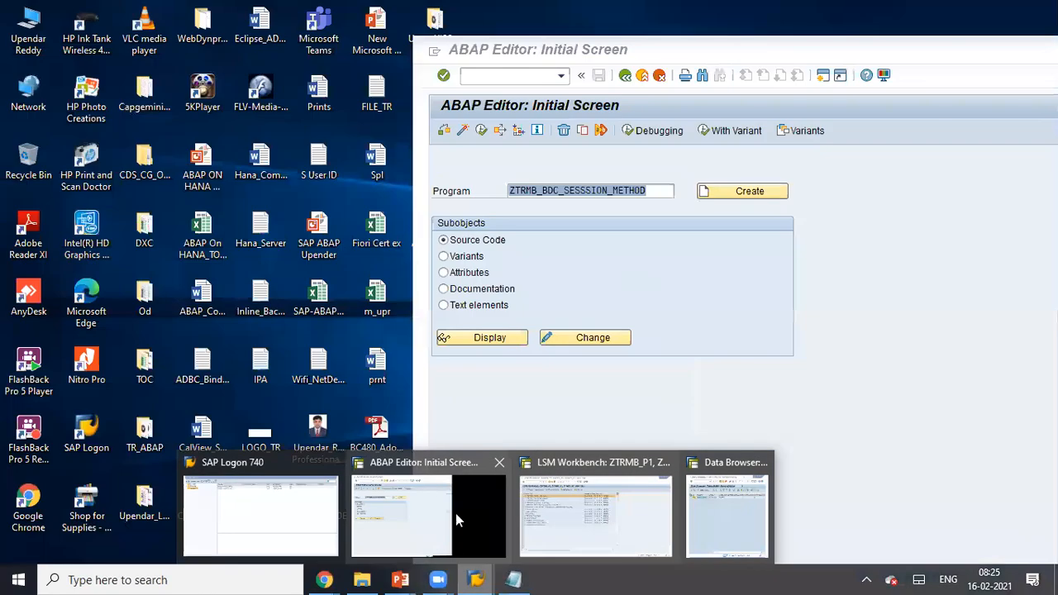
left_click(455, 513)
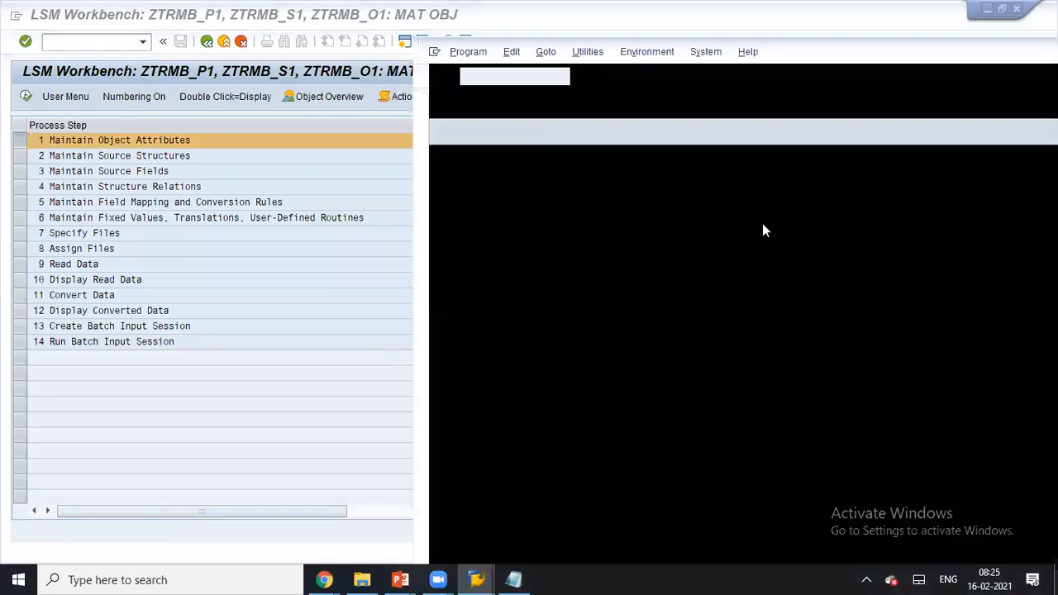
left_click(592, 338)
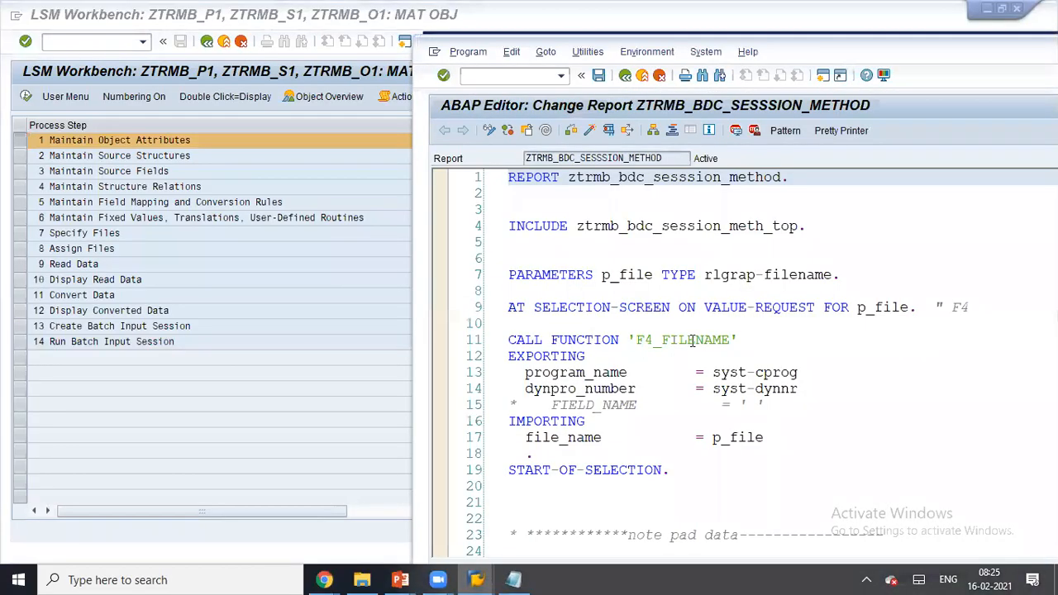
left_click(609, 130)
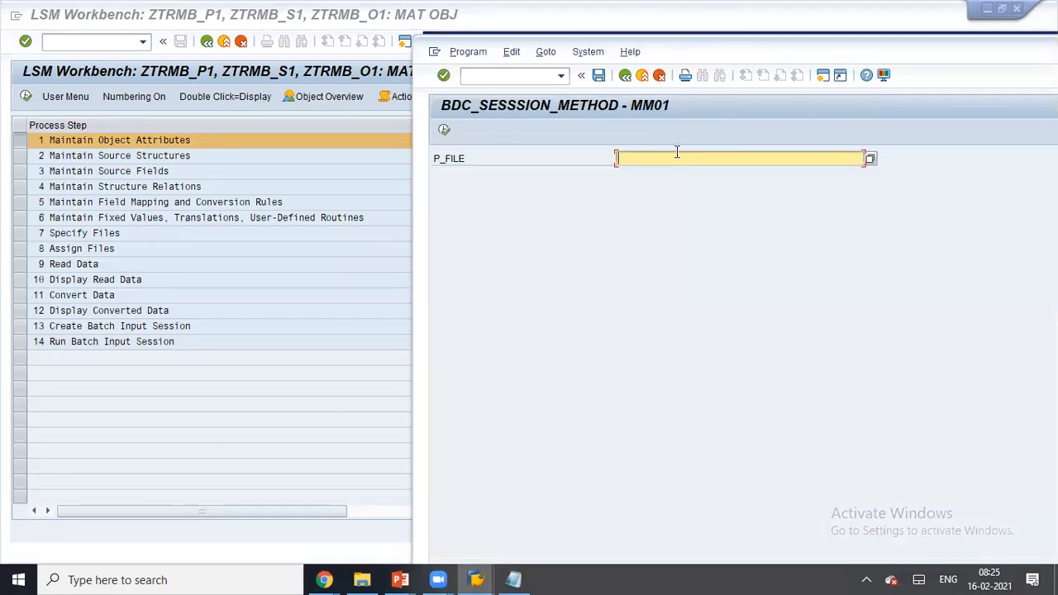
left_click(626, 75)
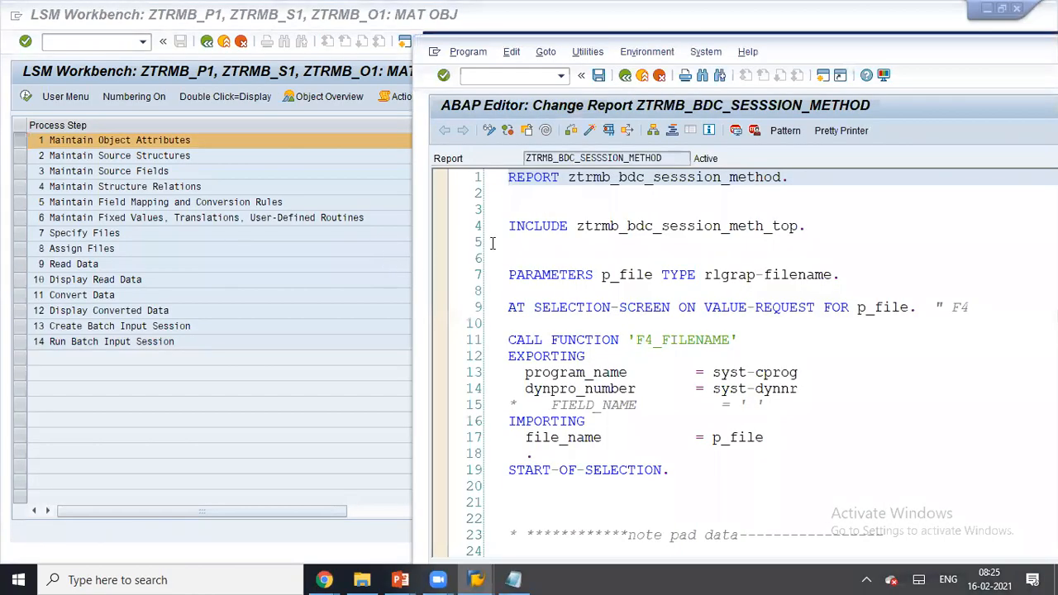
- Select the Specify Files step, rerun the session method program, and return to the workbench
left_click(259, 252)
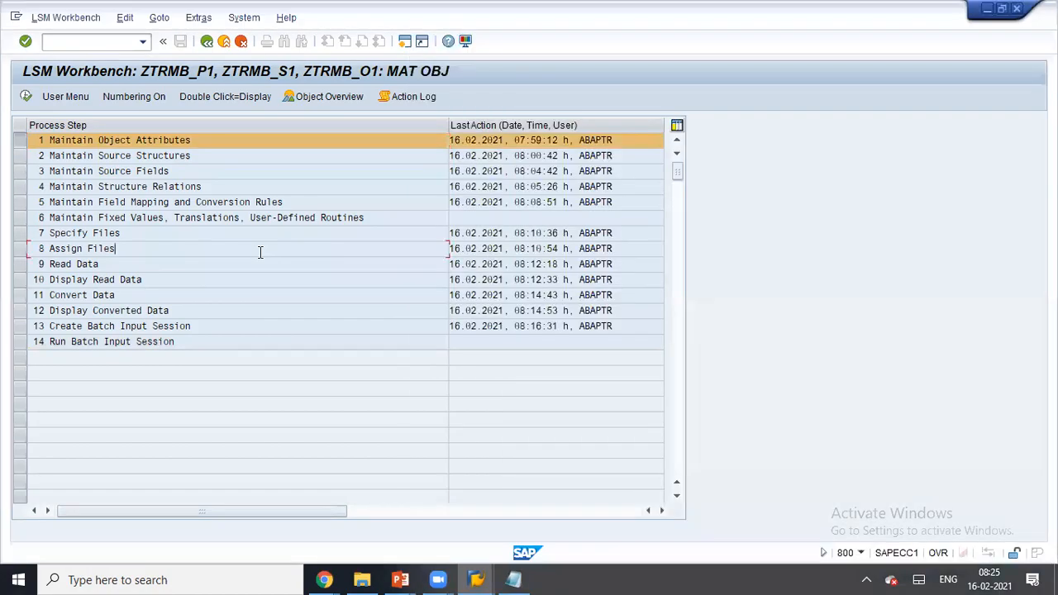
left_click(21, 140)
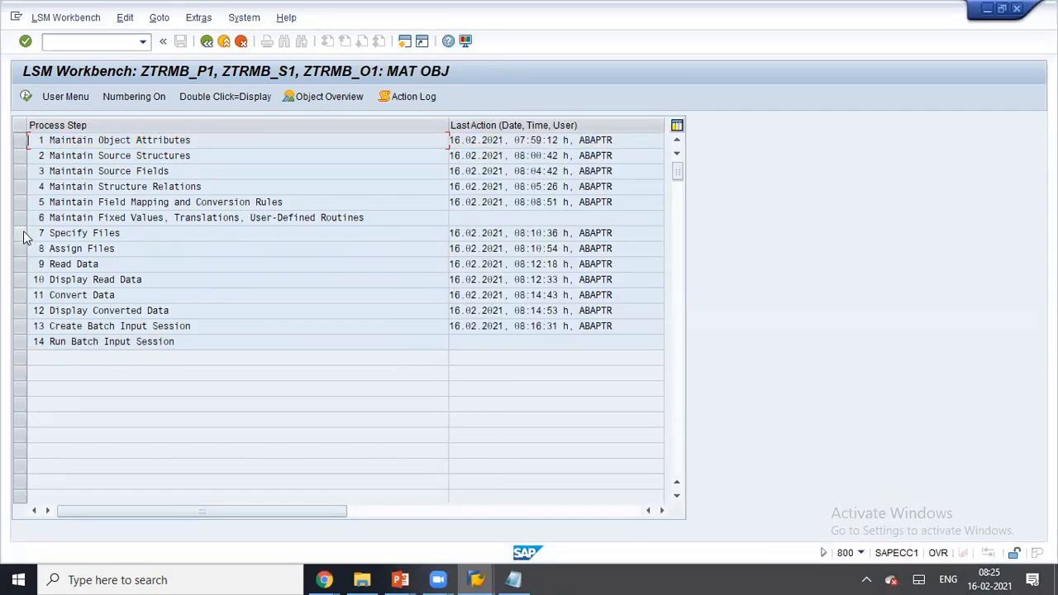
left_click(20, 233)
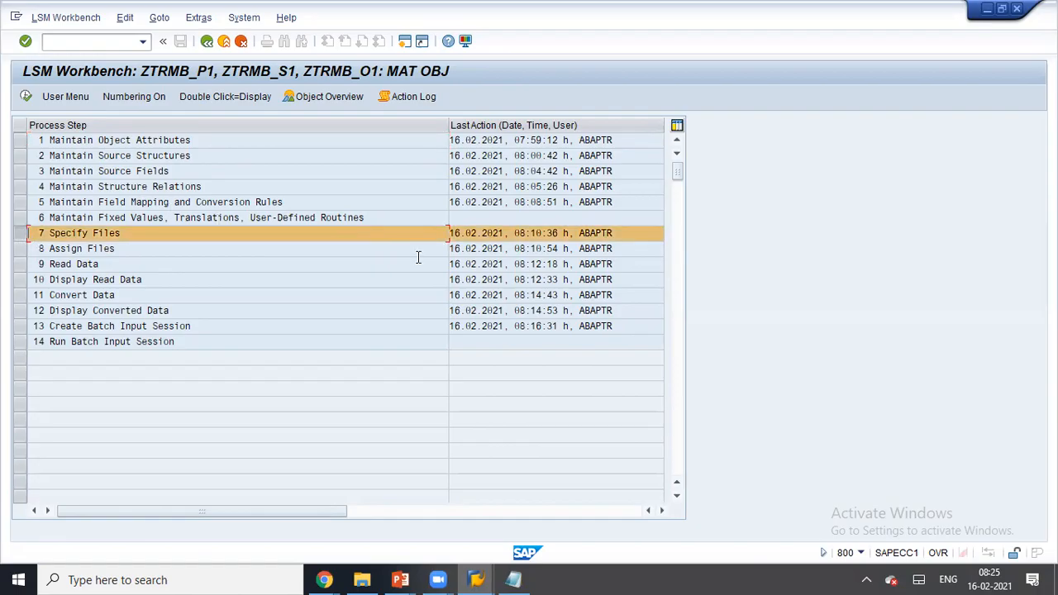
key("alt+Tab")
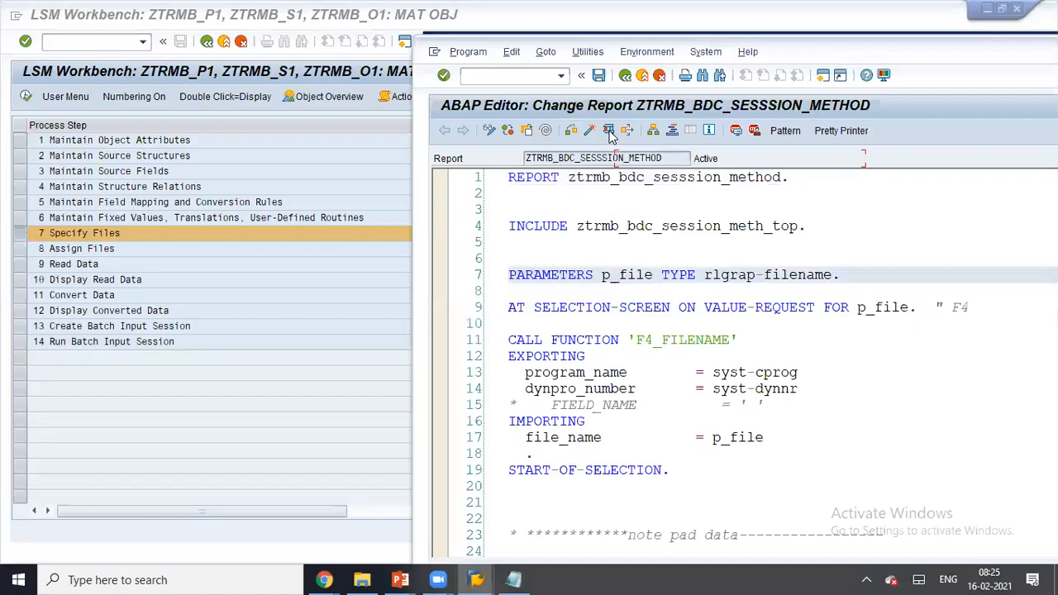
left_click(608, 131)
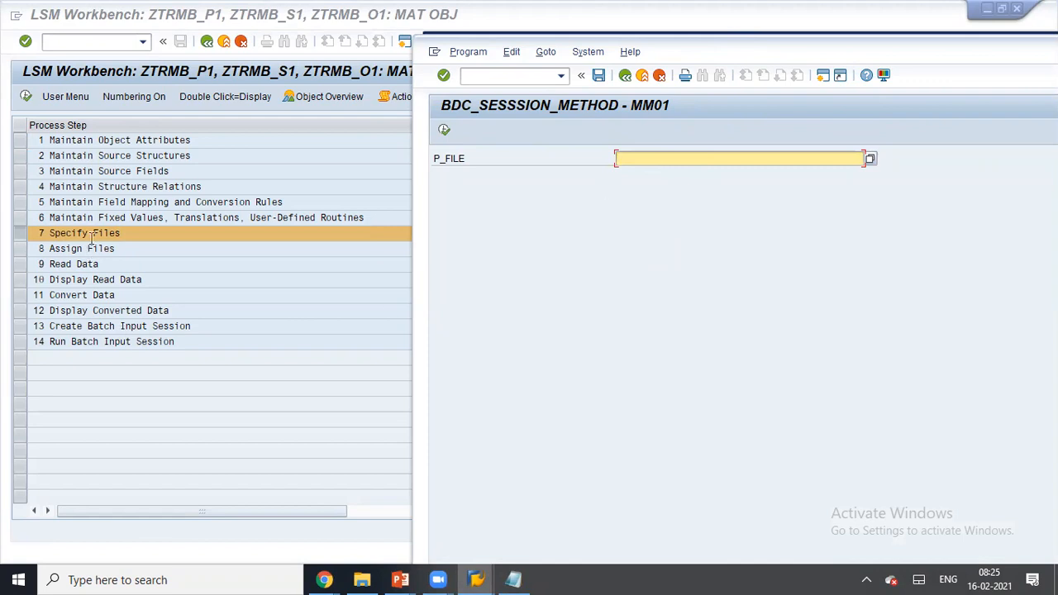
left_click(120, 232)
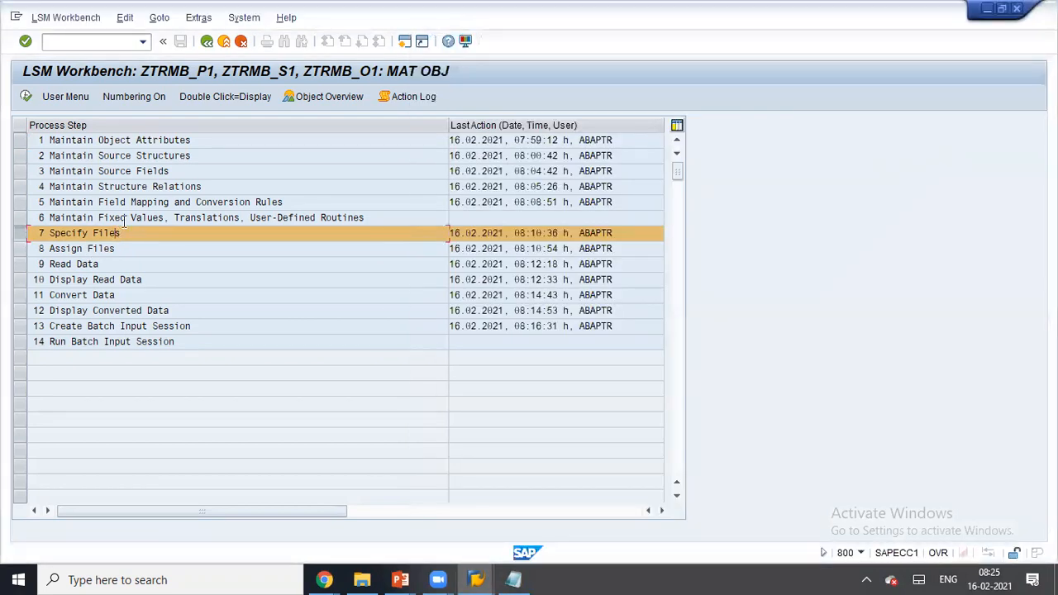
- Replace the old LSMW legacy file entry with a new front-end legacy data file
left_click(26, 96)
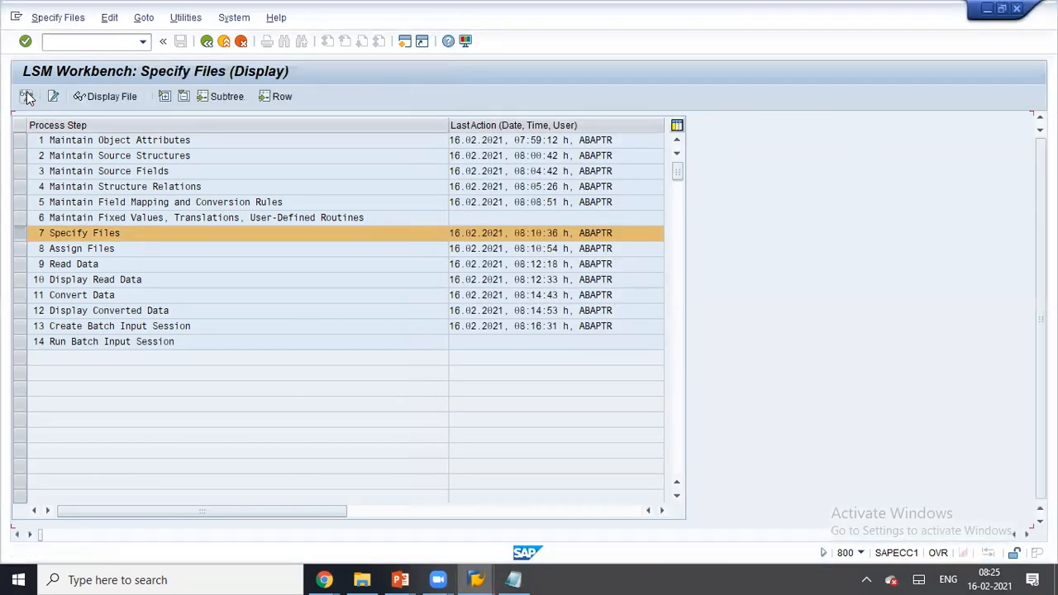
left_click_drag(319, 203, 354, 259)
left_click(26, 96)
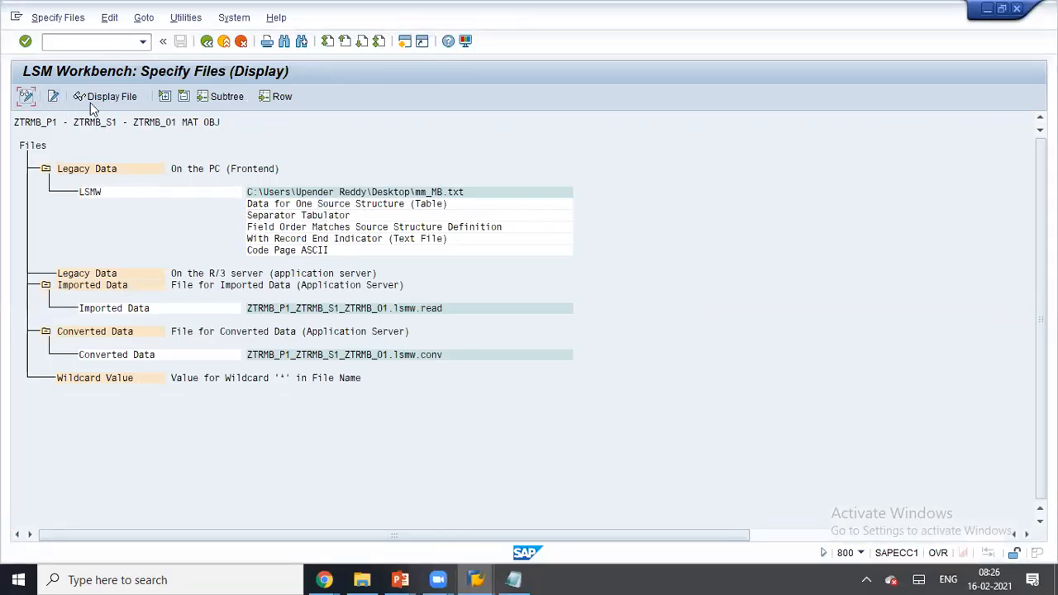
left_click(93, 198)
left_click(88, 97)
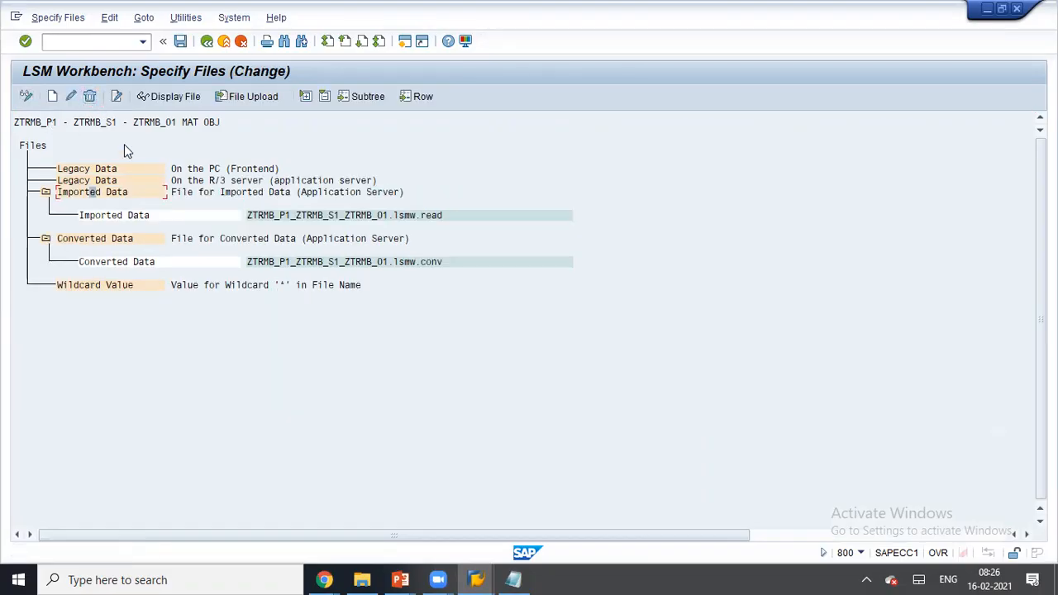
left_click_drag(81, 168, 121, 167)
left_click(106, 168)
left_click(52, 97)
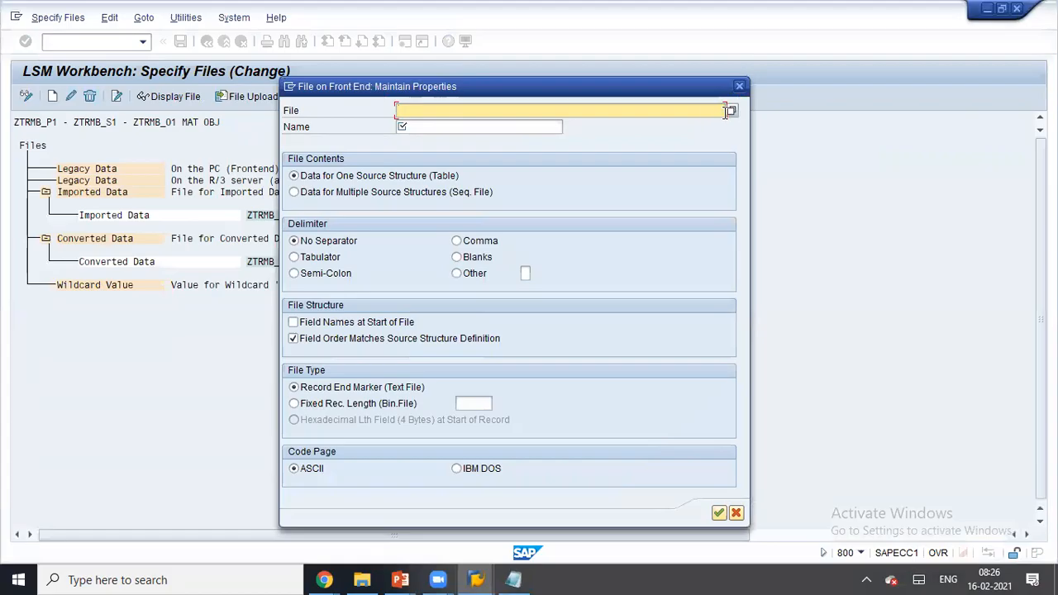
- Choose mm_MB.txt from the Desktop as the legacy data file
left_click(731, 110)
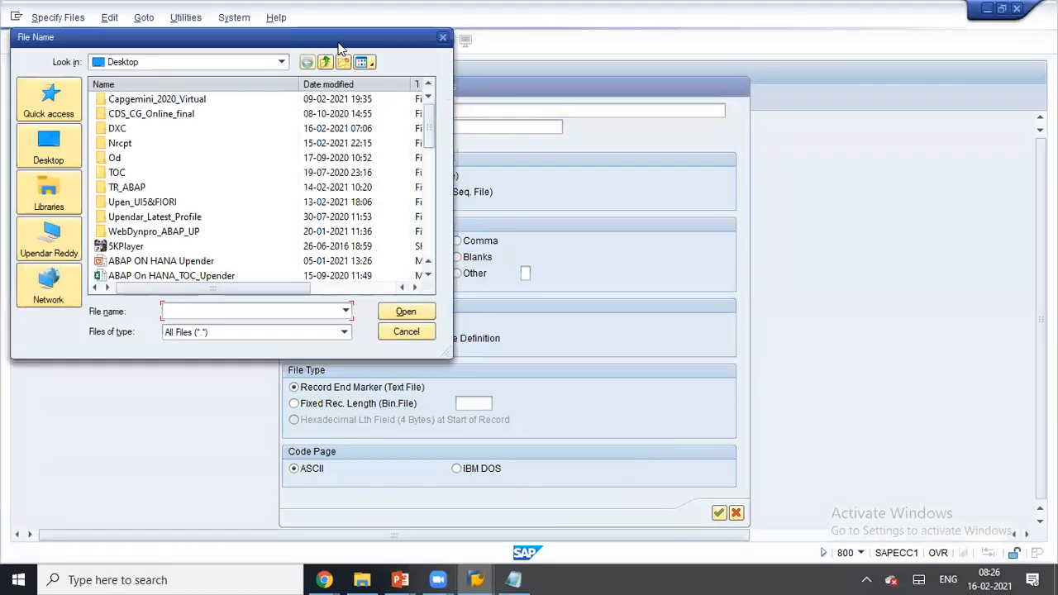
left_click_drag(339, 50, 602, 93)
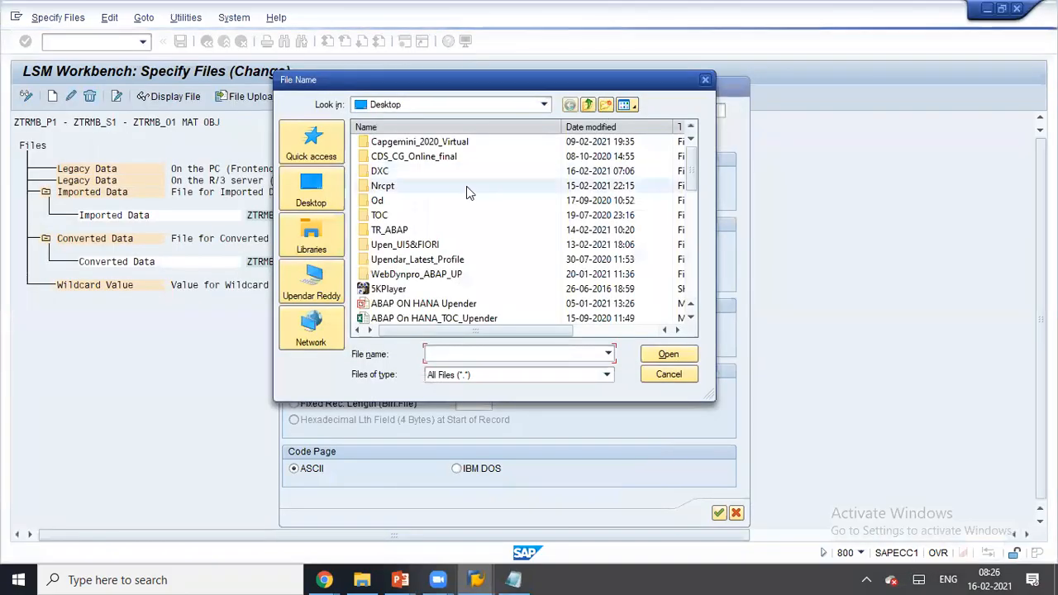
left_click(312, 190)
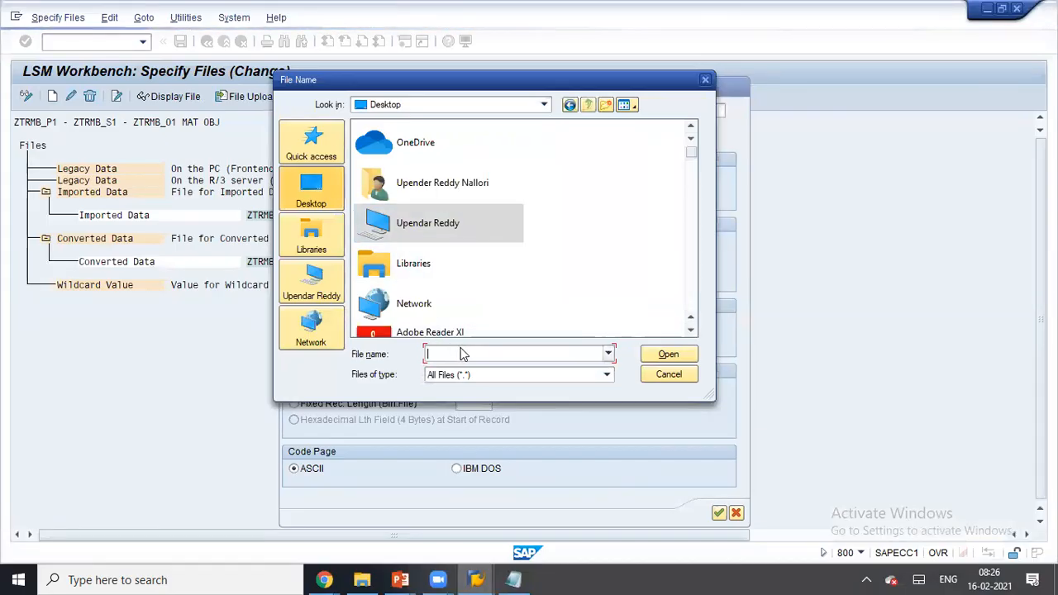
type("mm")
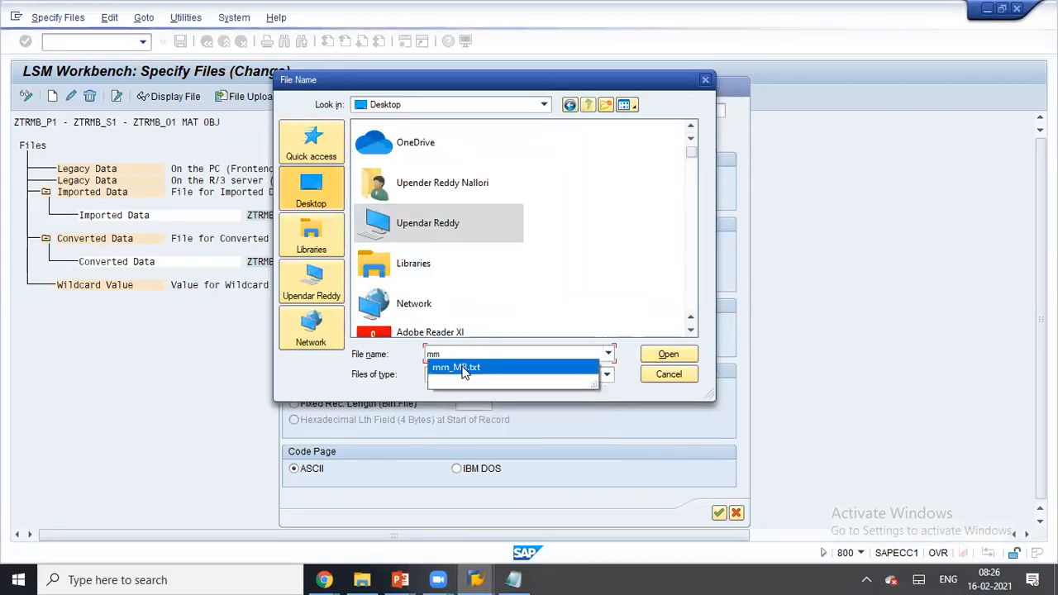
left_click(462, 369)
left_click(666, 355)
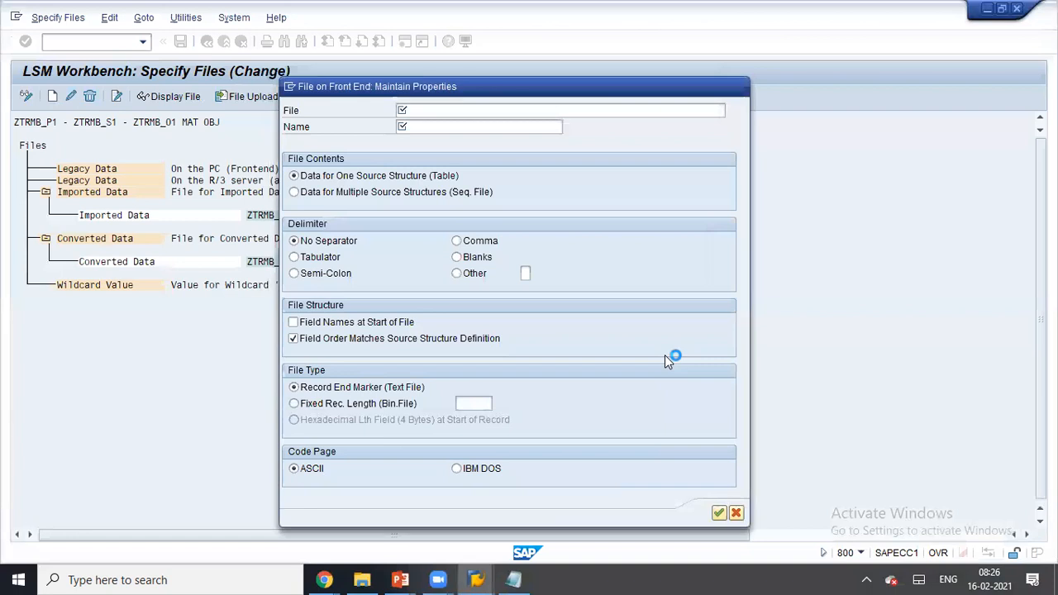
- Name the file LSMW with Tabulator delimiter, save, and return to the steps
left_click(454, 127)
left_click(448, 142)
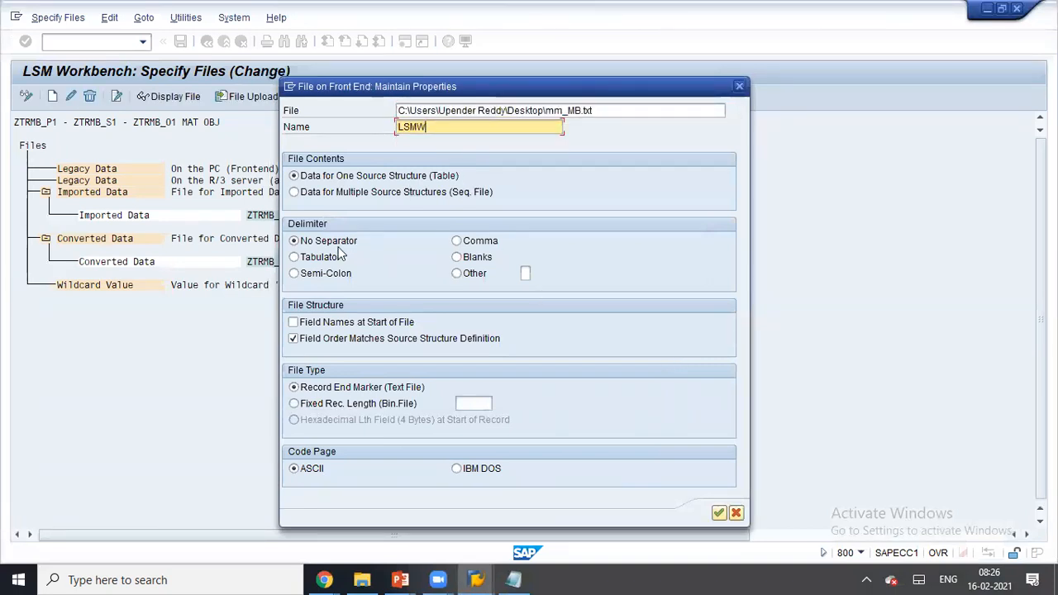
left_click(339, 257)
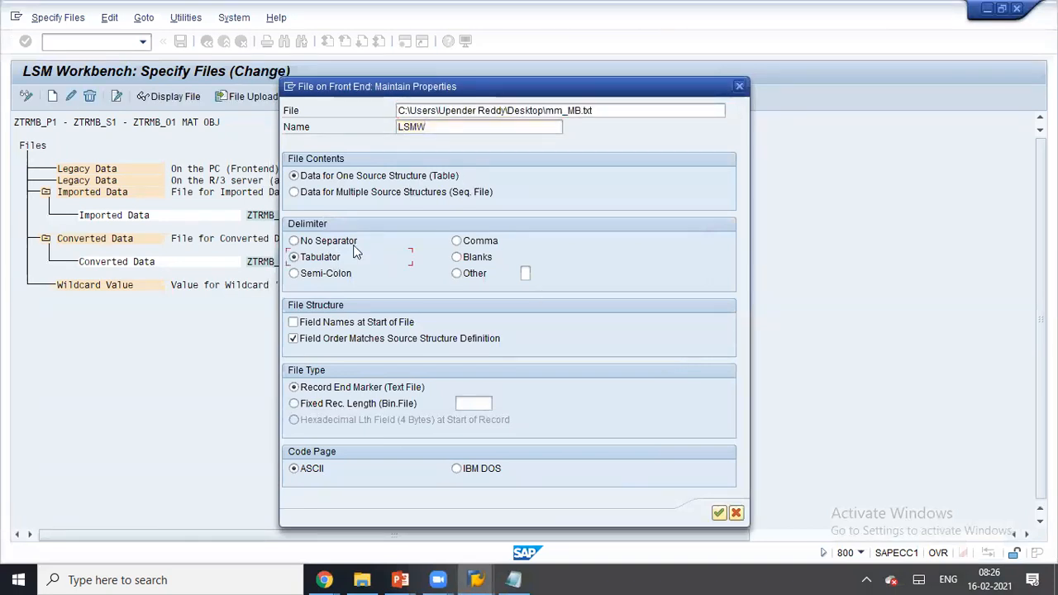
left_click(718, 513)
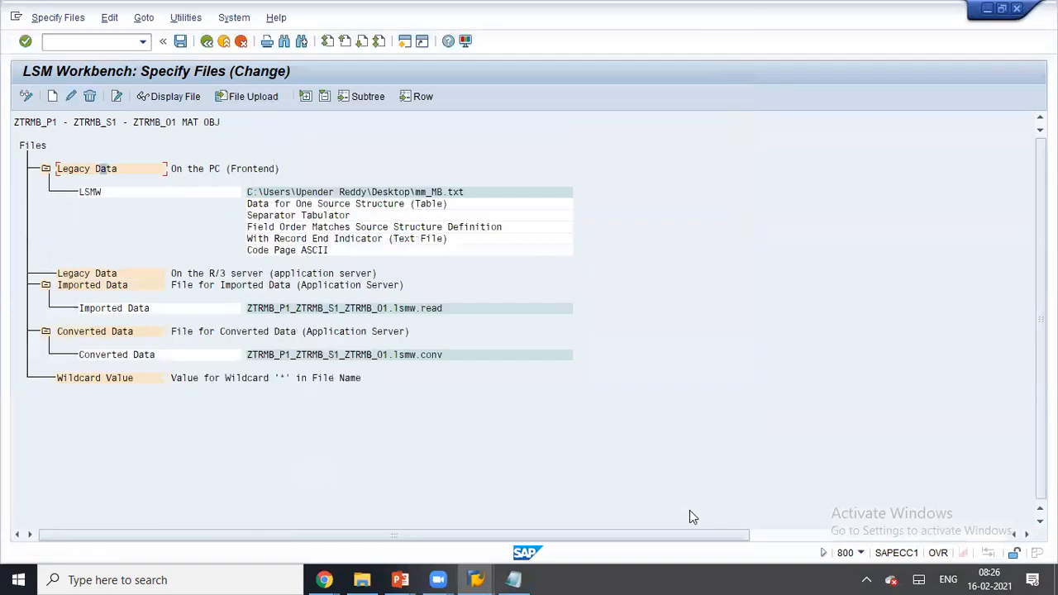
left_click(180, 41)
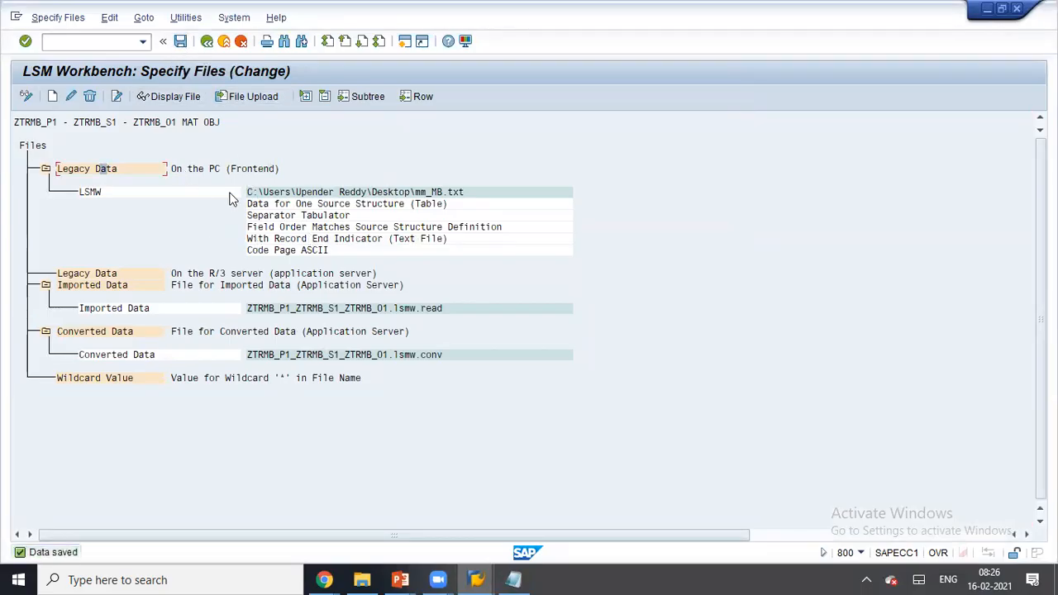
left_click_drag(330, 229, 278, 168)
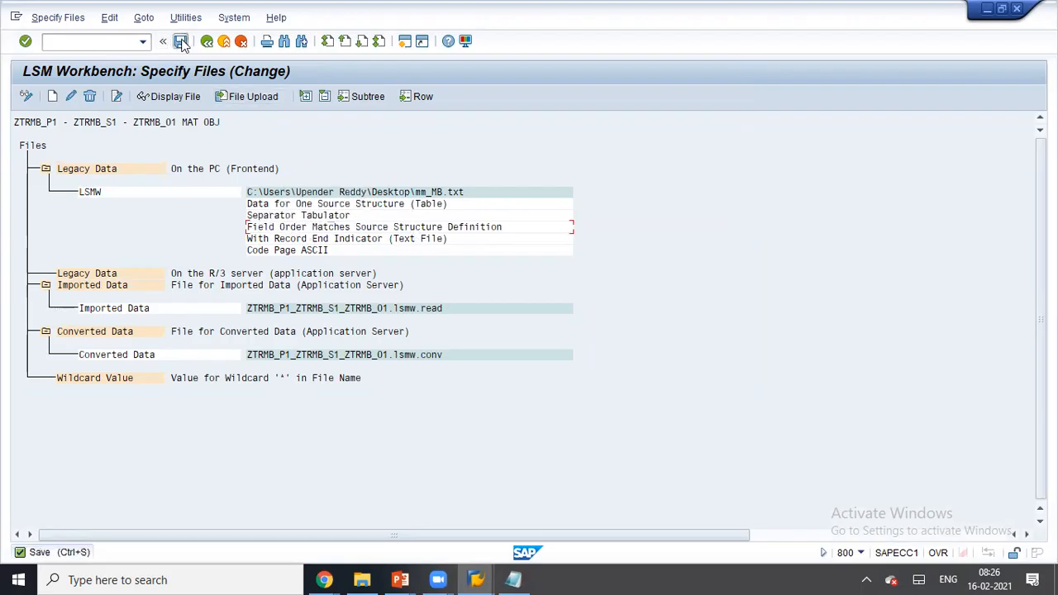
left_click(207, 41)
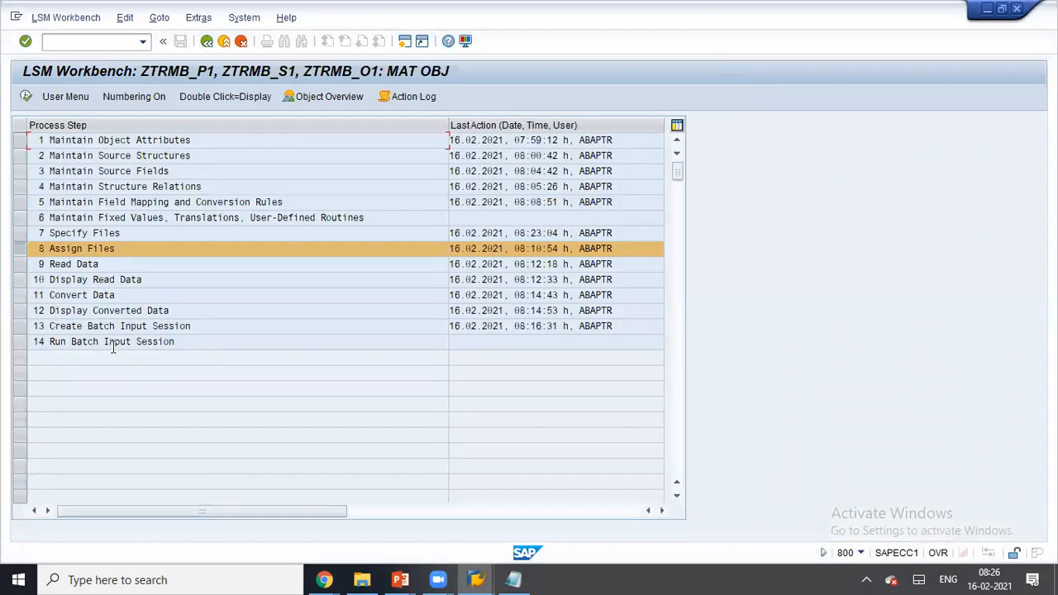
- Keep the file assigned to structure ZTR_MB_STRS and save the assignment
left_click(26, 96)
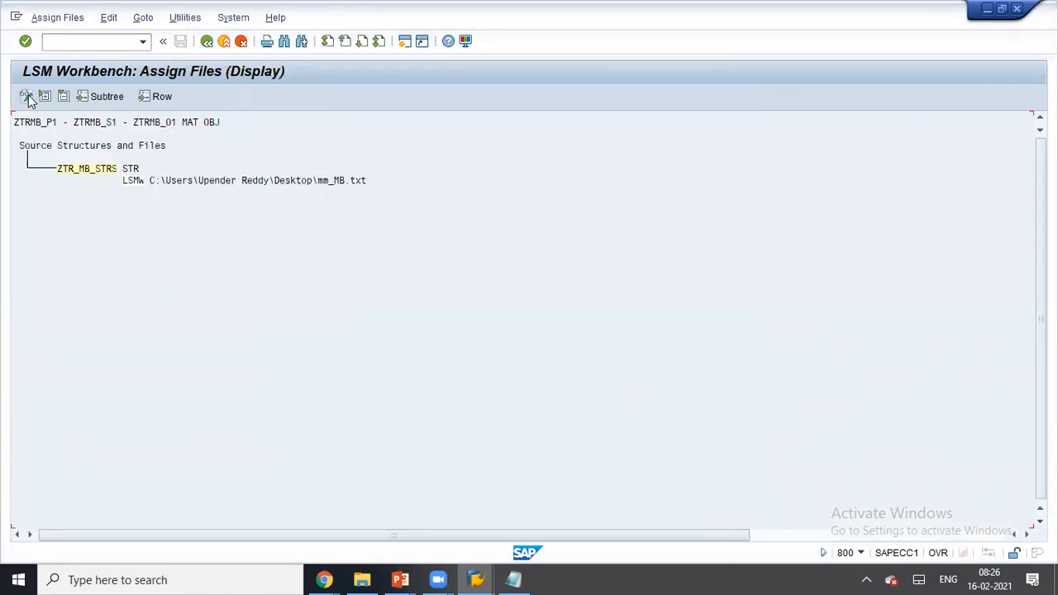
left_click(25, 96)
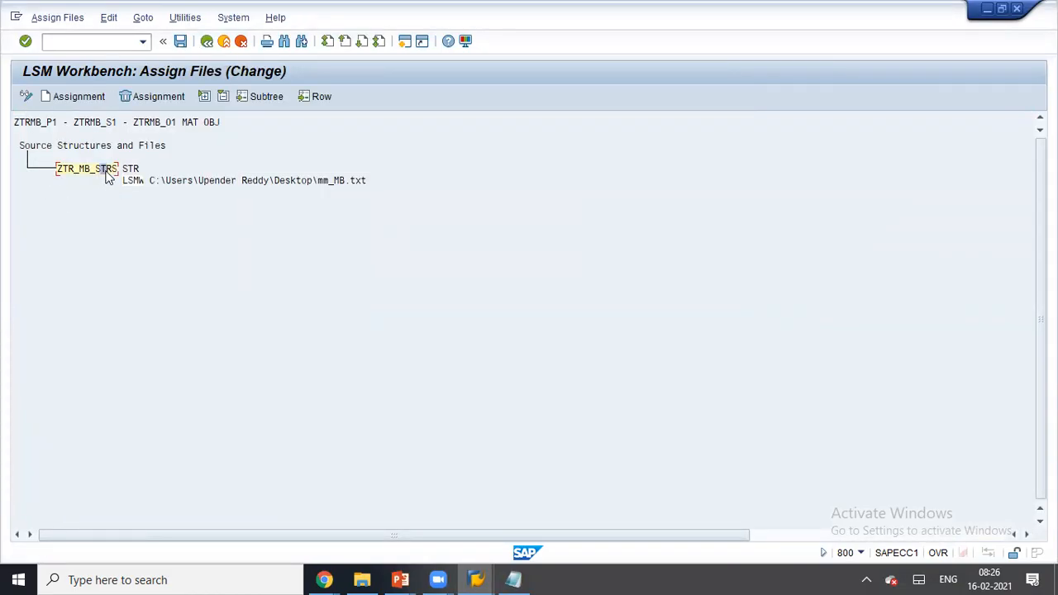
left_click(90, 99)
left_click(373, 377)
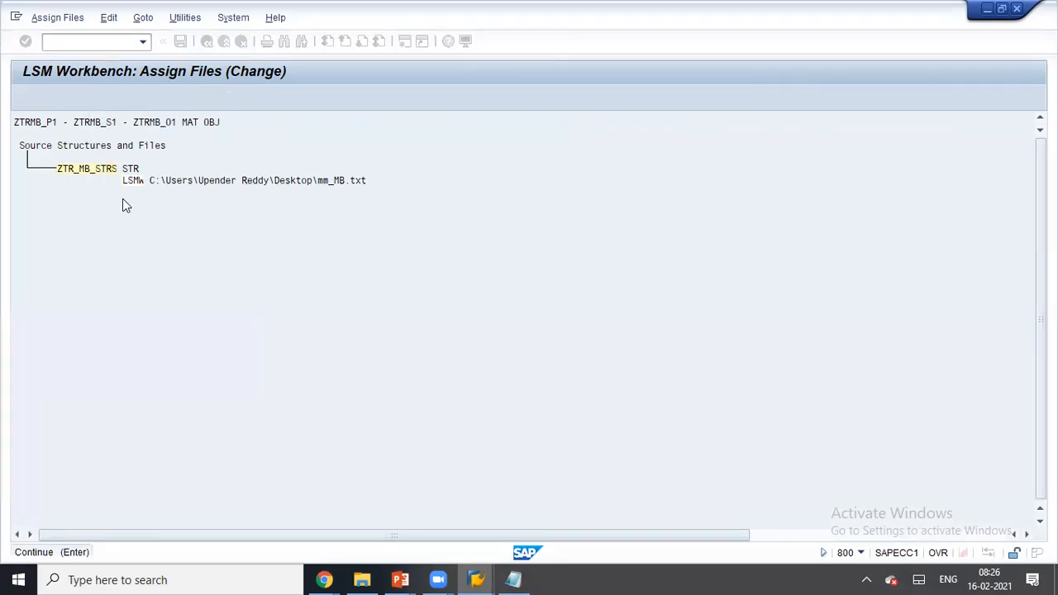
left_click(87, 169)
left_click(180, 41)
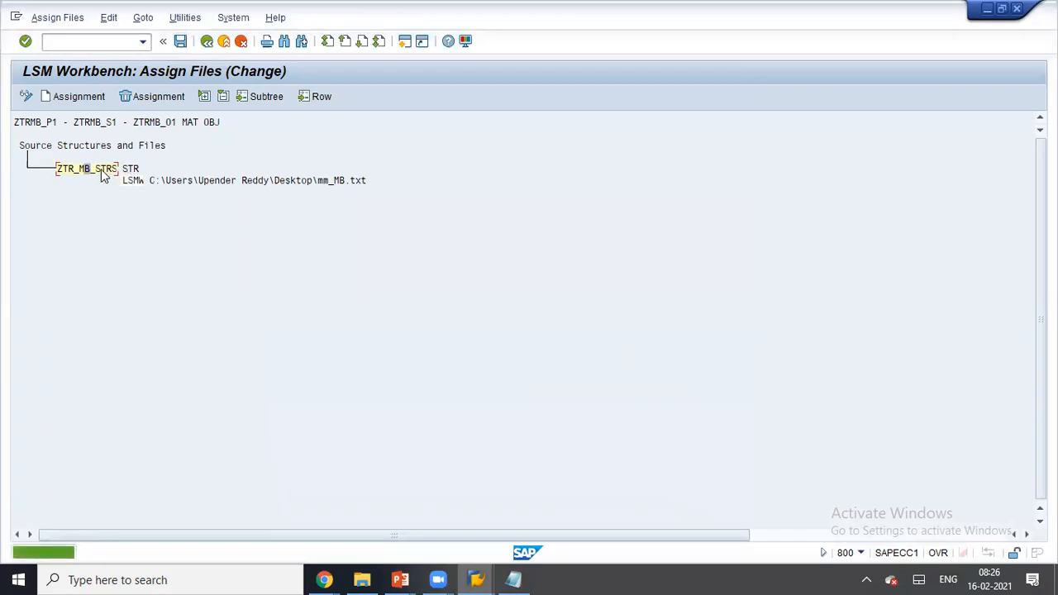
left_click(206, 43)
- Read the file's five records into LSMW
left_click(29, 99)
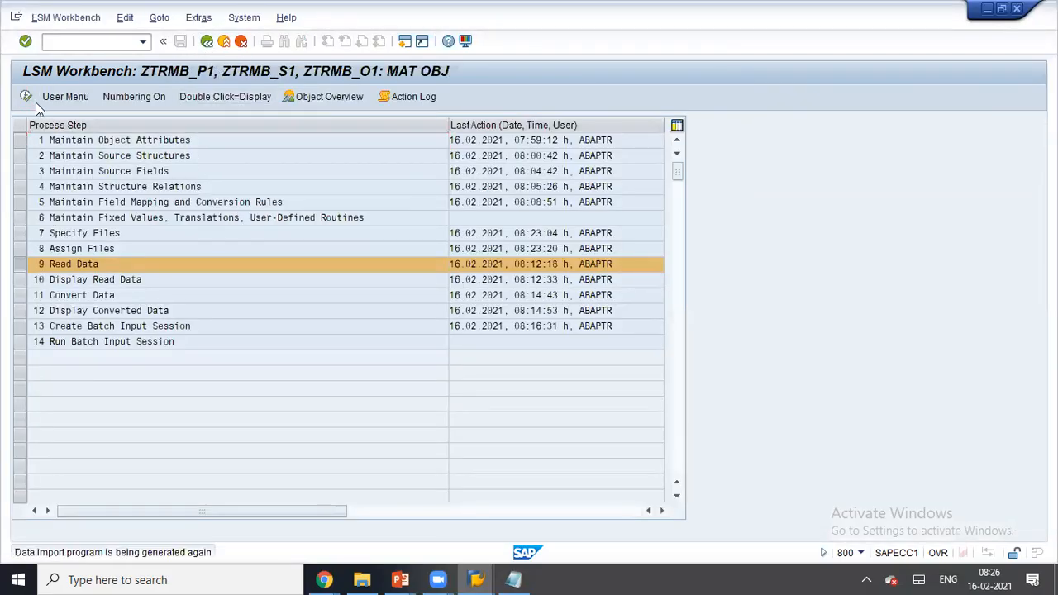
left_click(25, 96)
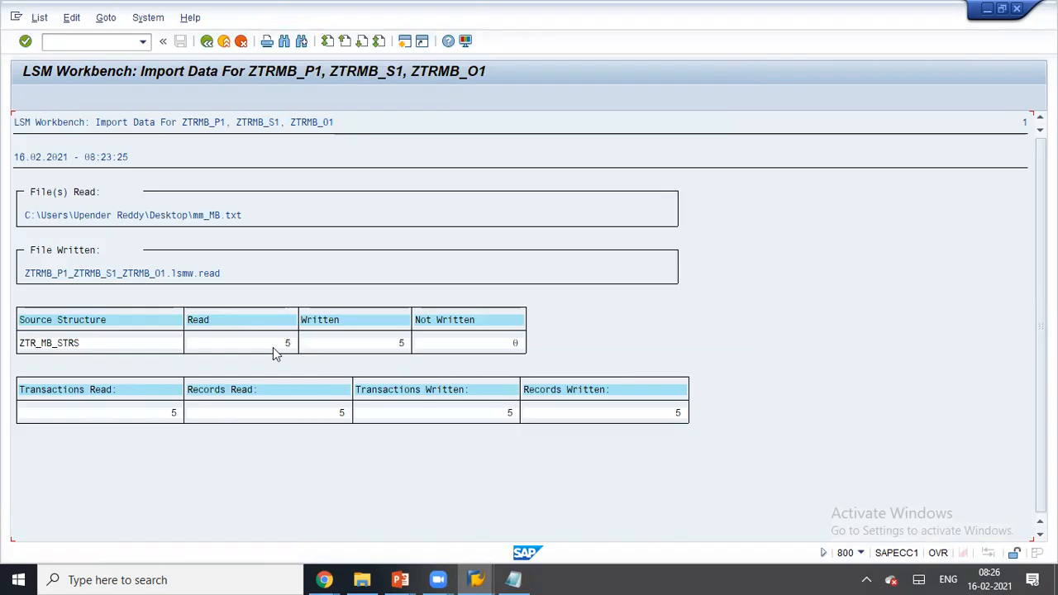
left_click(205, 47)
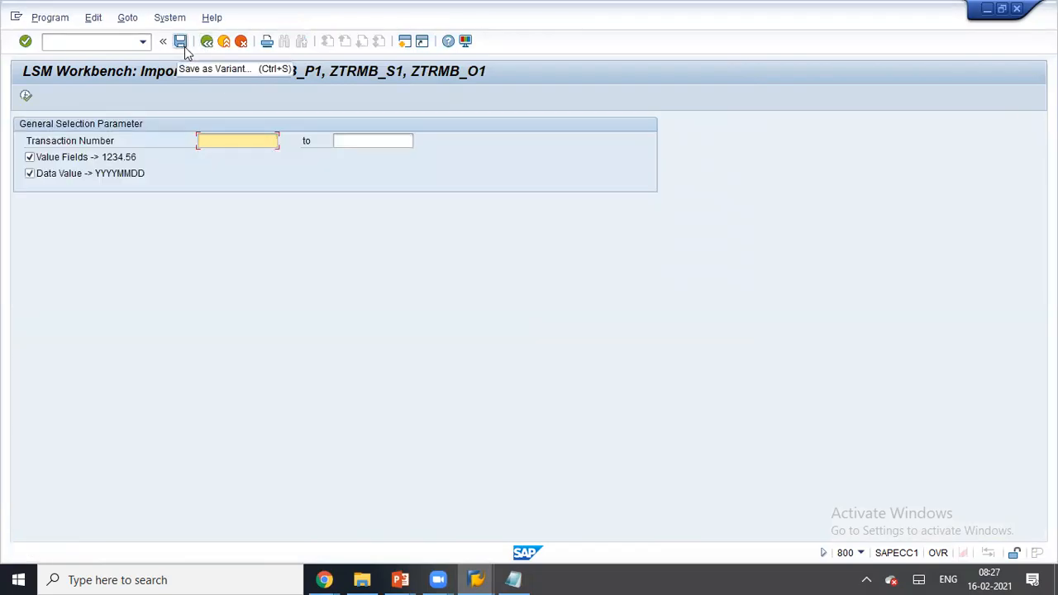
left_click(206, 43)
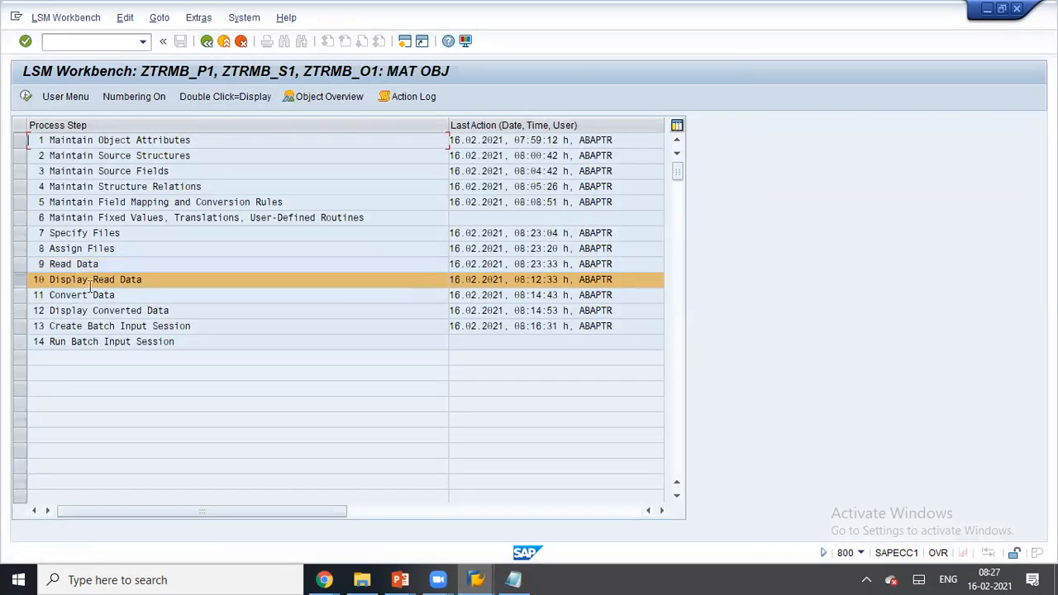
- Display the read data showing the five mat_dell11–mat_dell15 rows
left_click(26, 96)
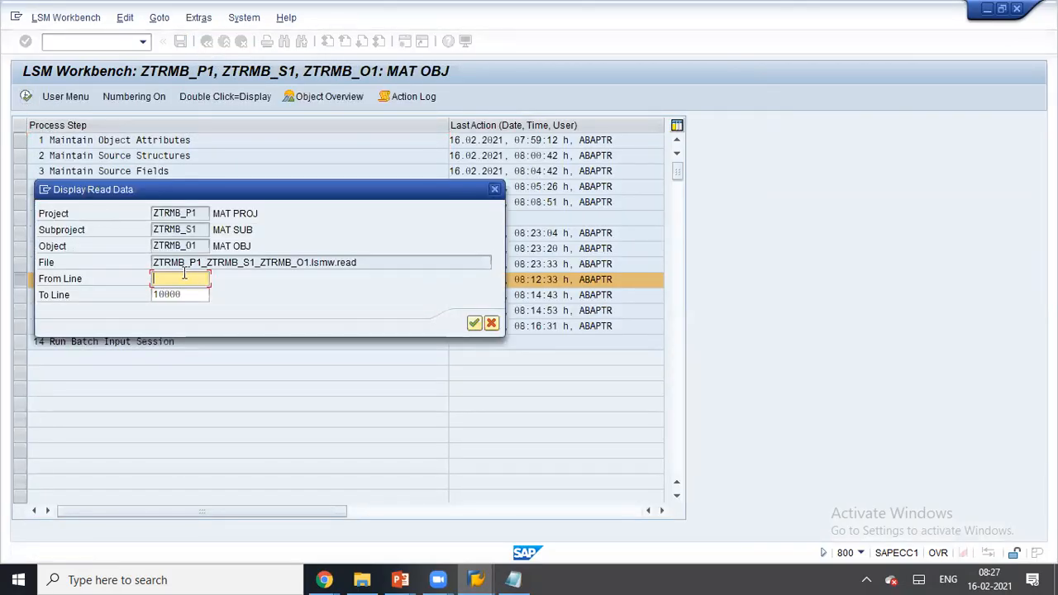
left_click(474, 322)
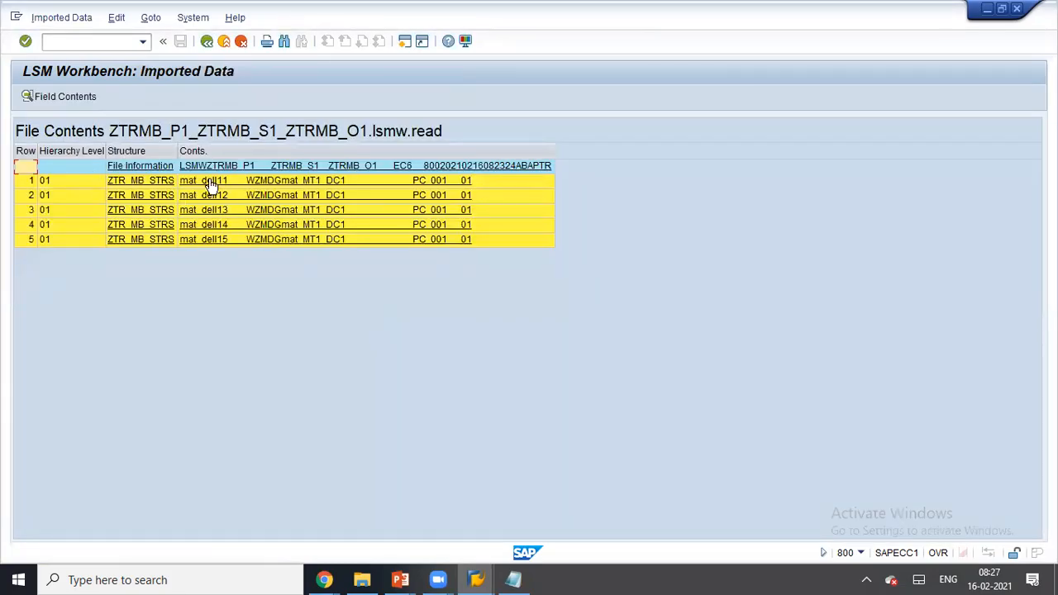
left_click(207, 42)
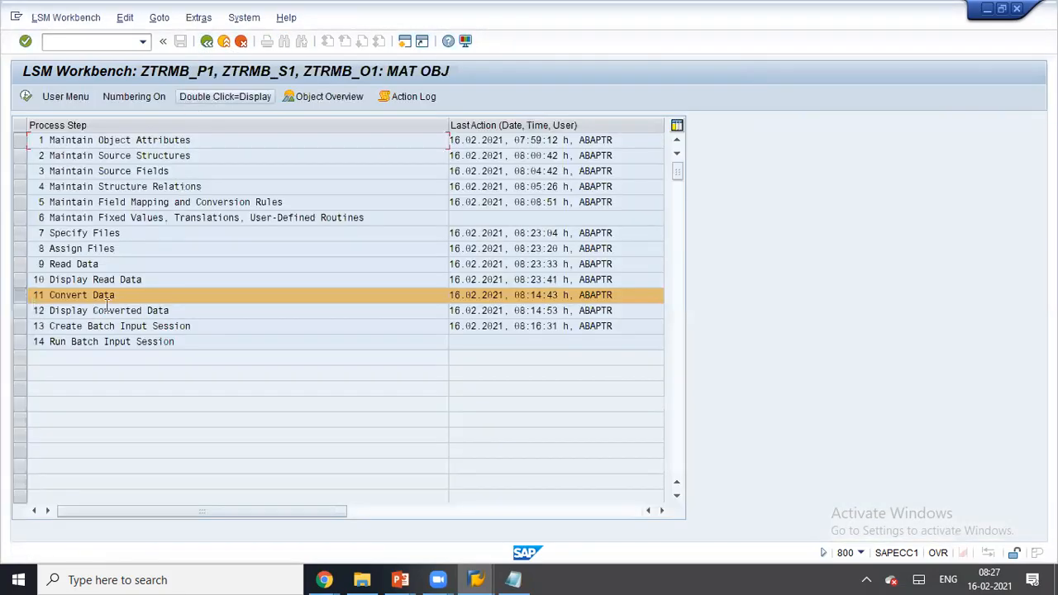
- Convert the five read records
left_click(25, 96)
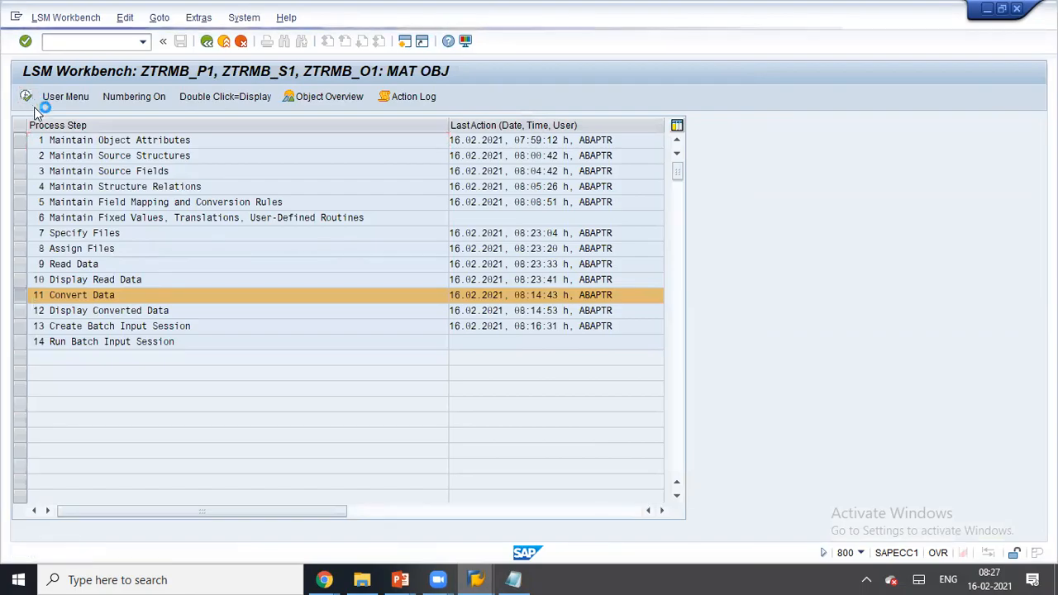
left_click(26, 96)
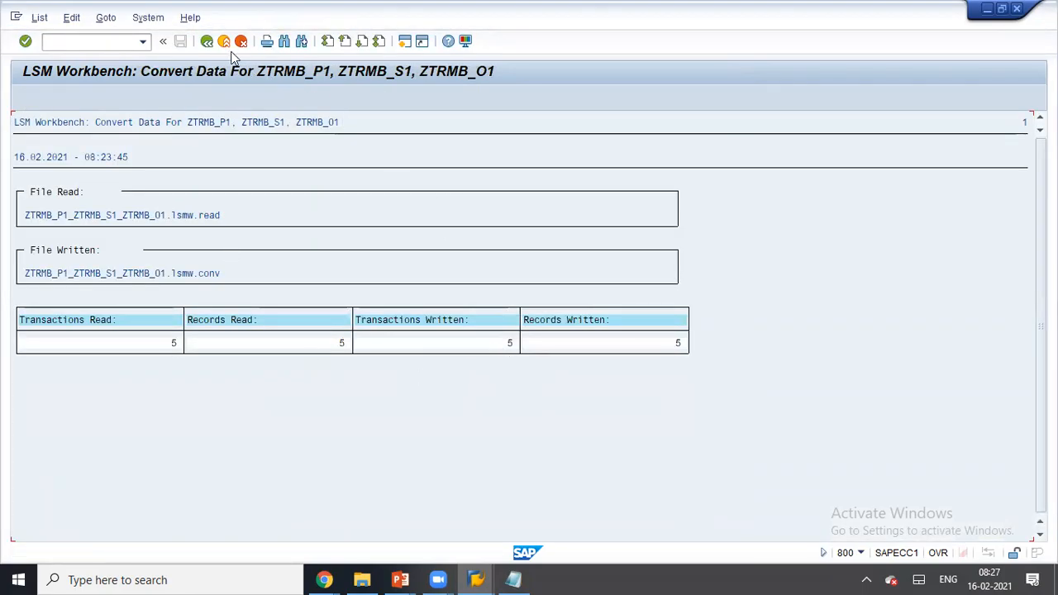
left_click(206, 42)
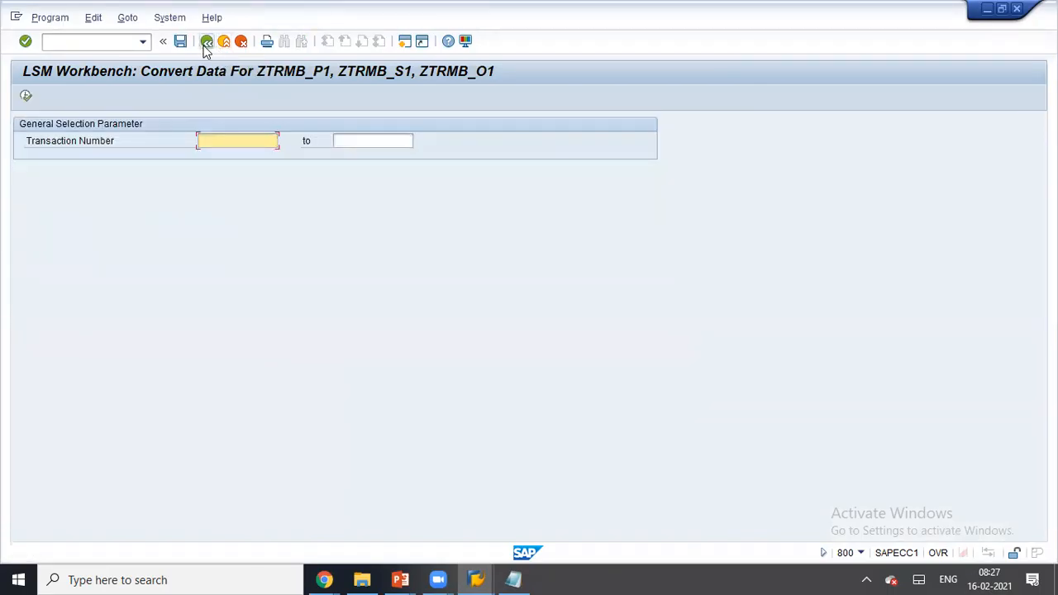
left_click(205, 41)
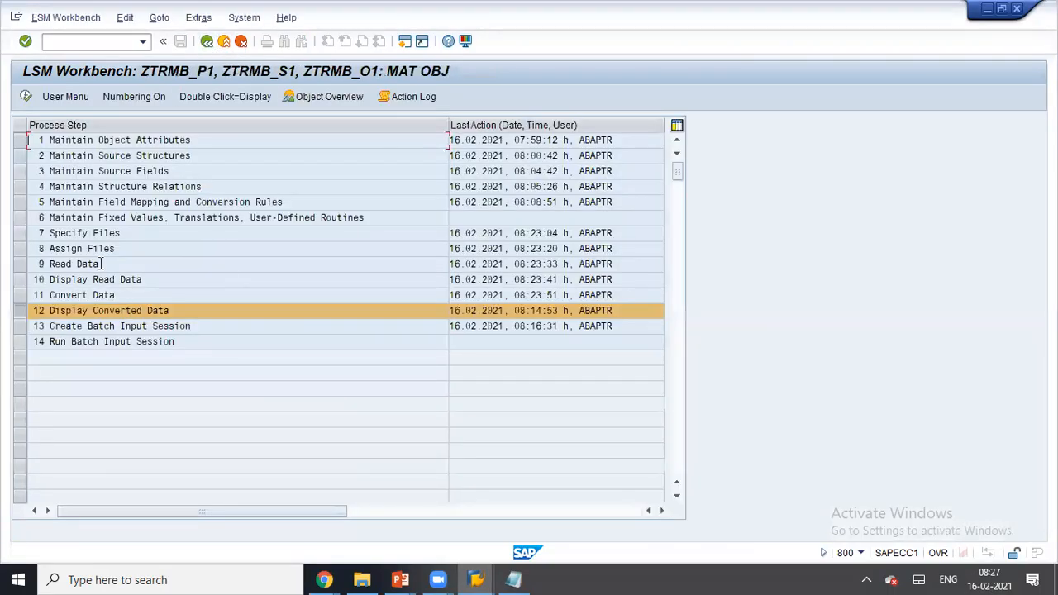
- Display the converted data for mat_dell11 through mat_dell15
left_click(26, 97)
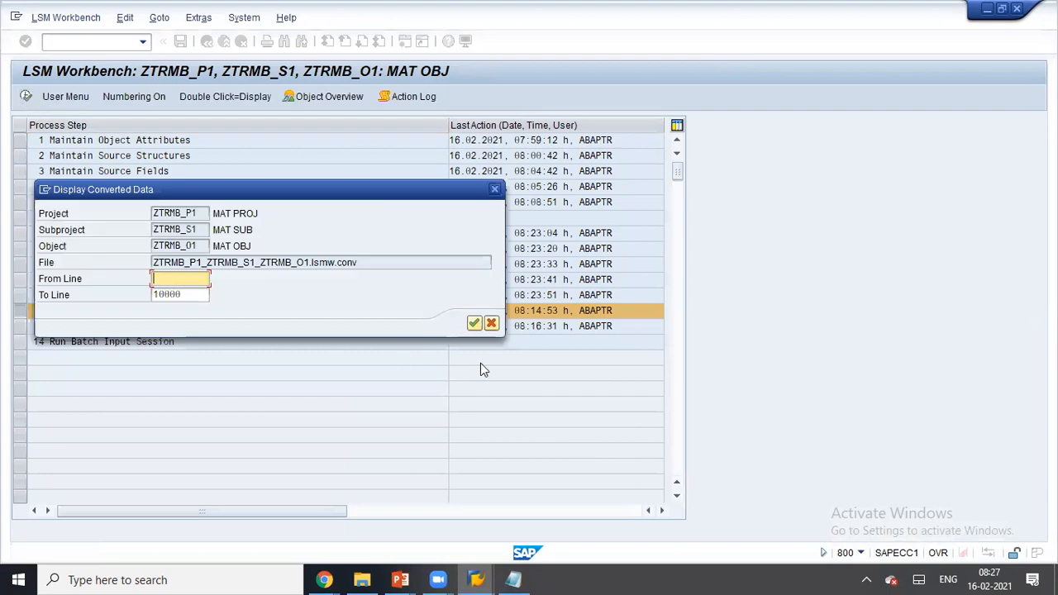
left_click(474, 323)
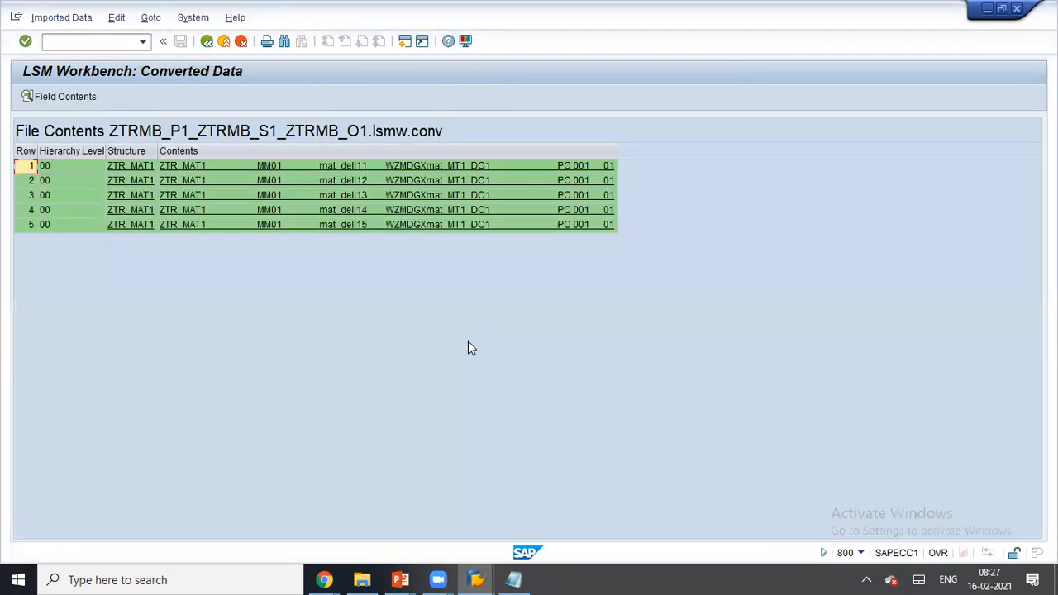
left_click(206, 42)
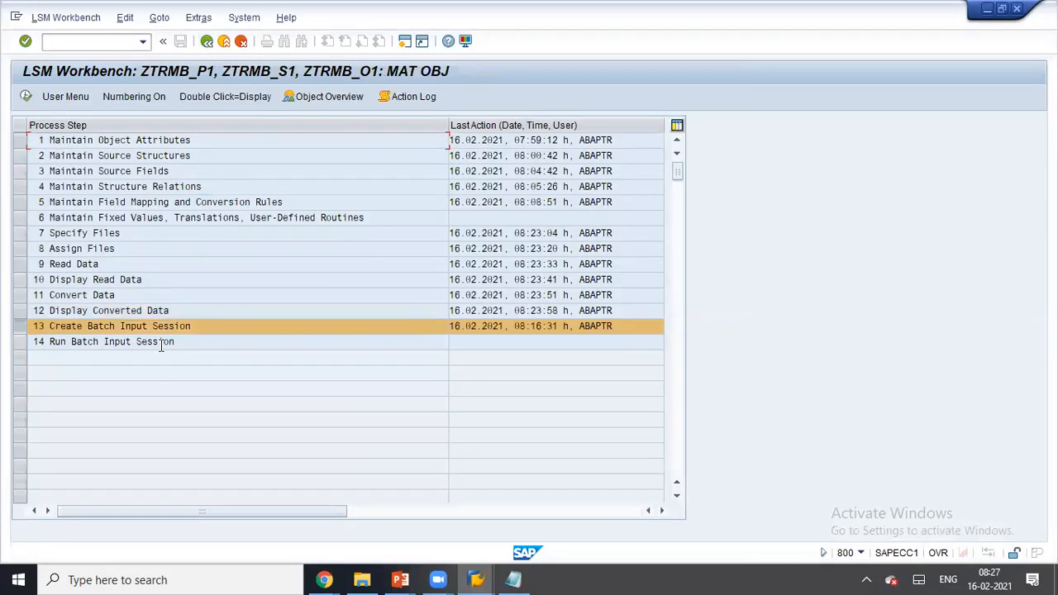
- Generate batch input folder ZTRMB_01 with 5 transactions and select the Specify Files step
left_click(25, 96)
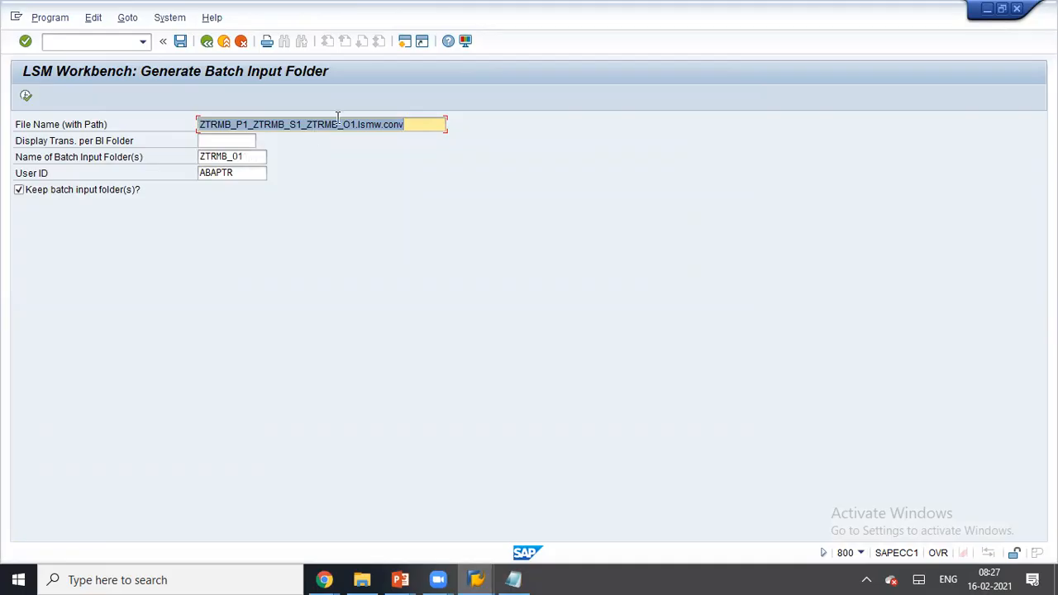
left_click(26, 96)
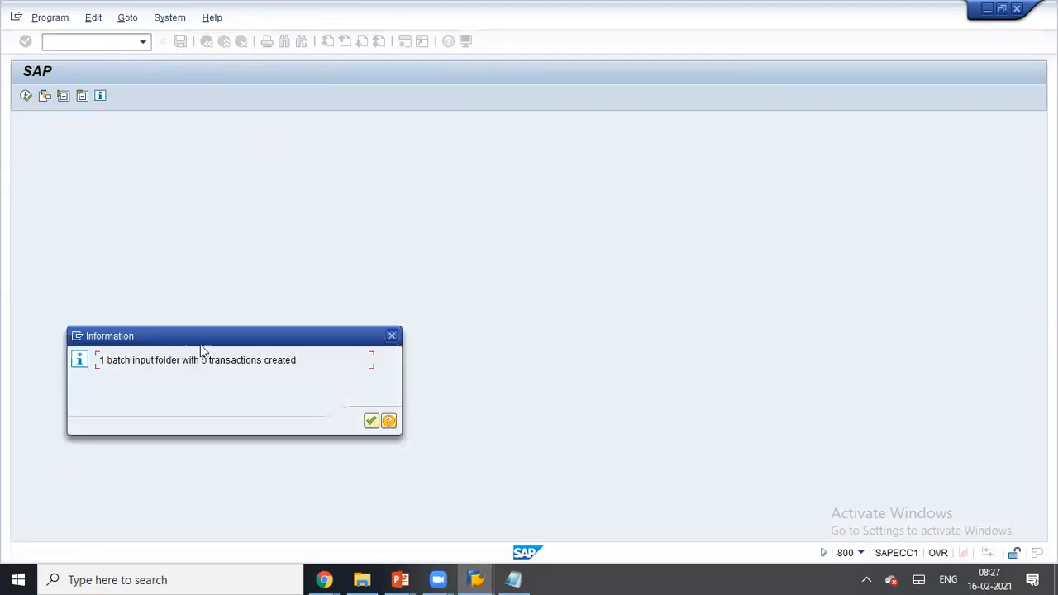
left_click(371, 421)
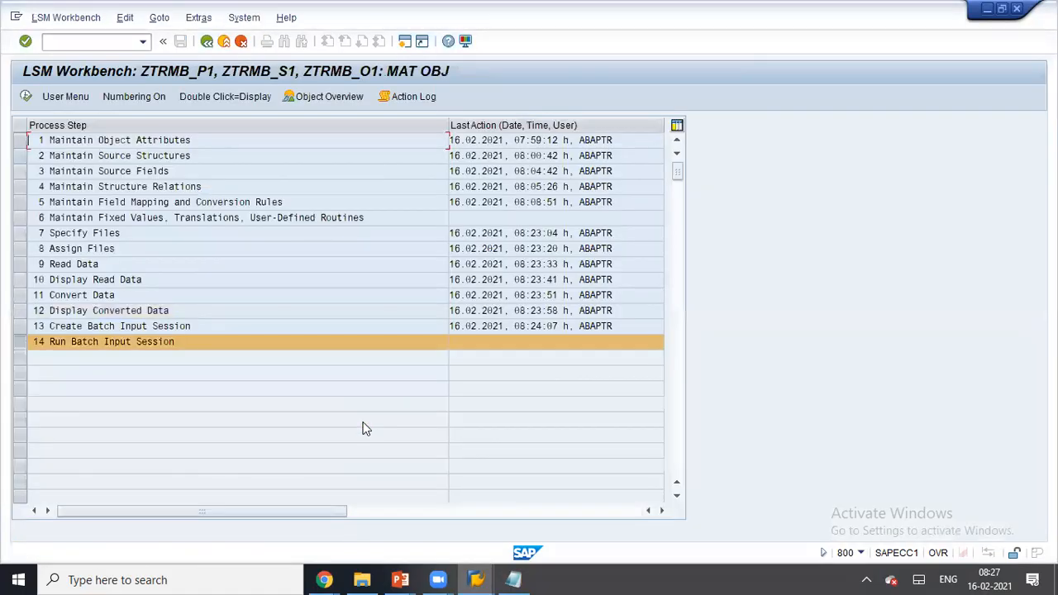
left_click(20, 236)
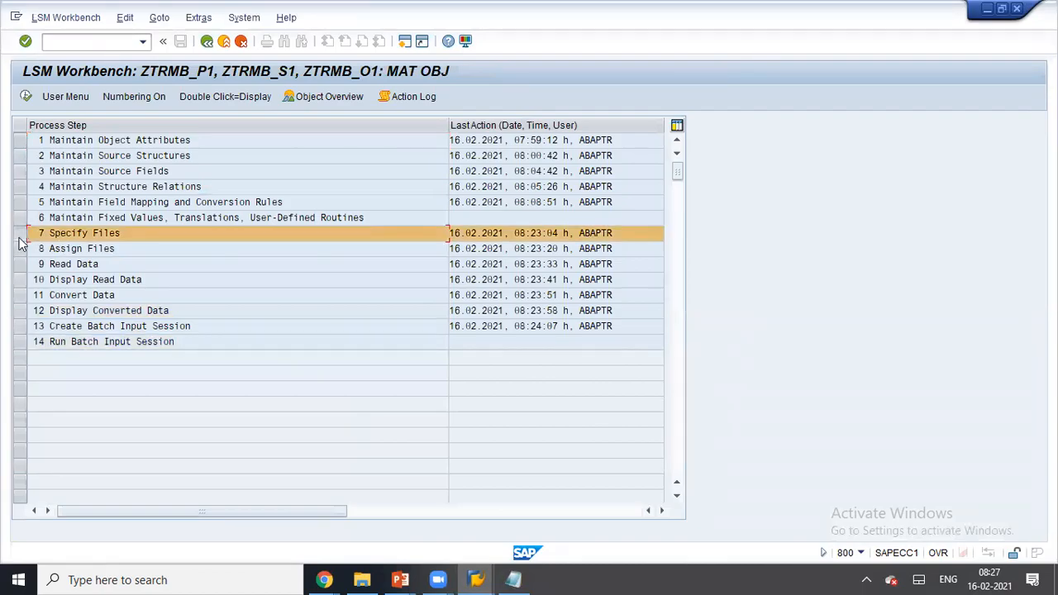
- Process the newest ZTRMB_01 session in Background mode
left_click(31, 343)
left_click(26, 97)
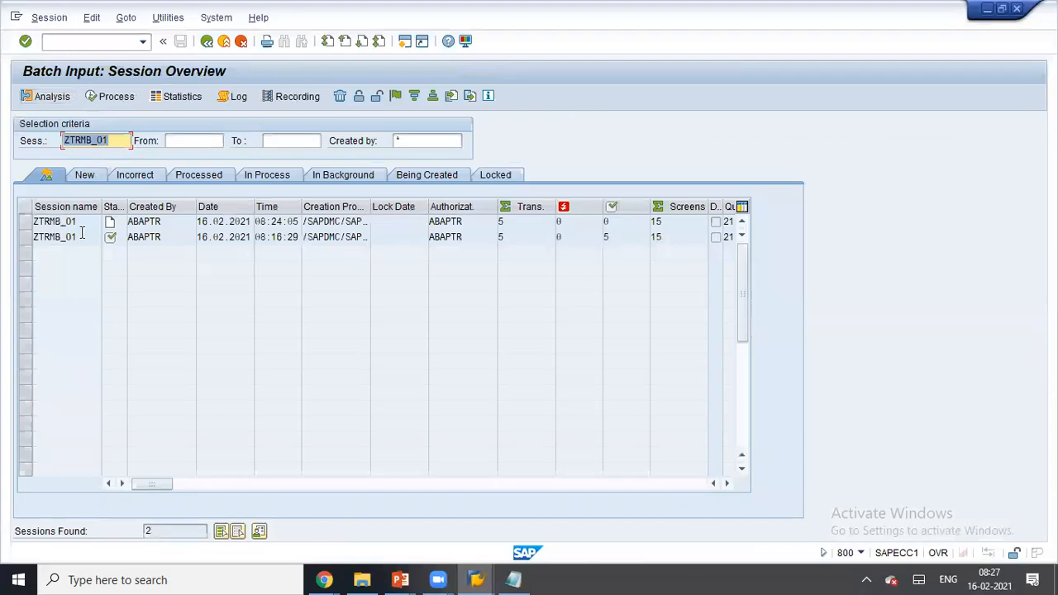
left_click(76, 223)
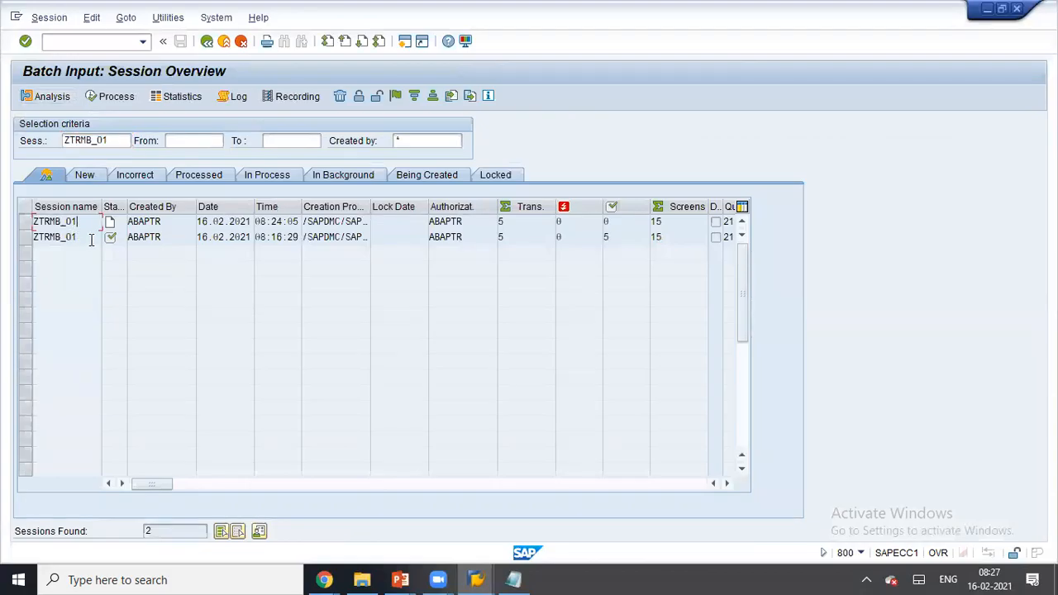
left_click(30, 222)
left_click(127, 96)
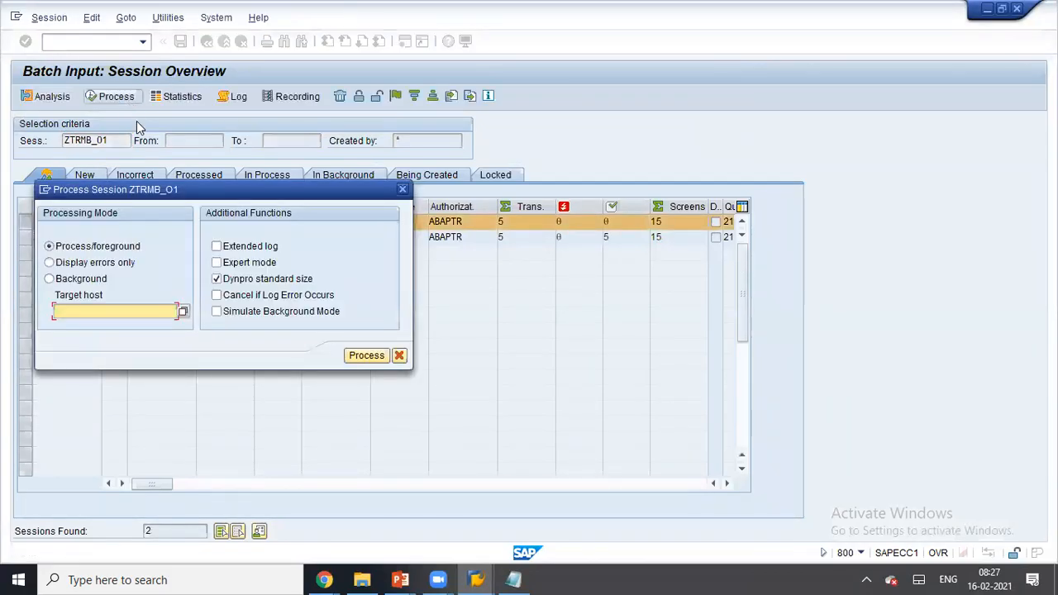
left_click_drag(176, 191, 387, 138)
left_click(306, 230)
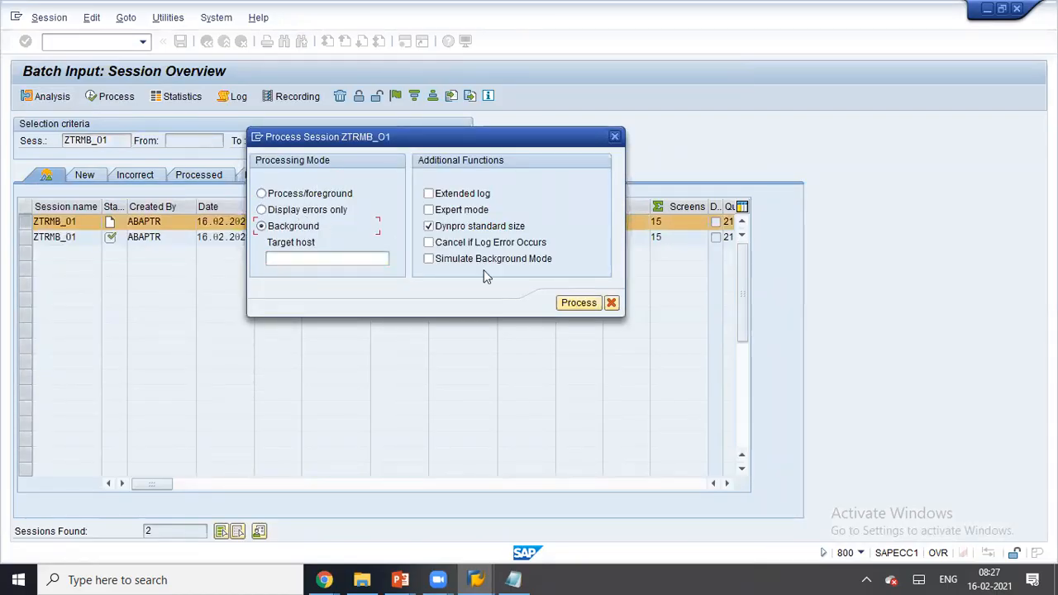
left_click(562, 304)
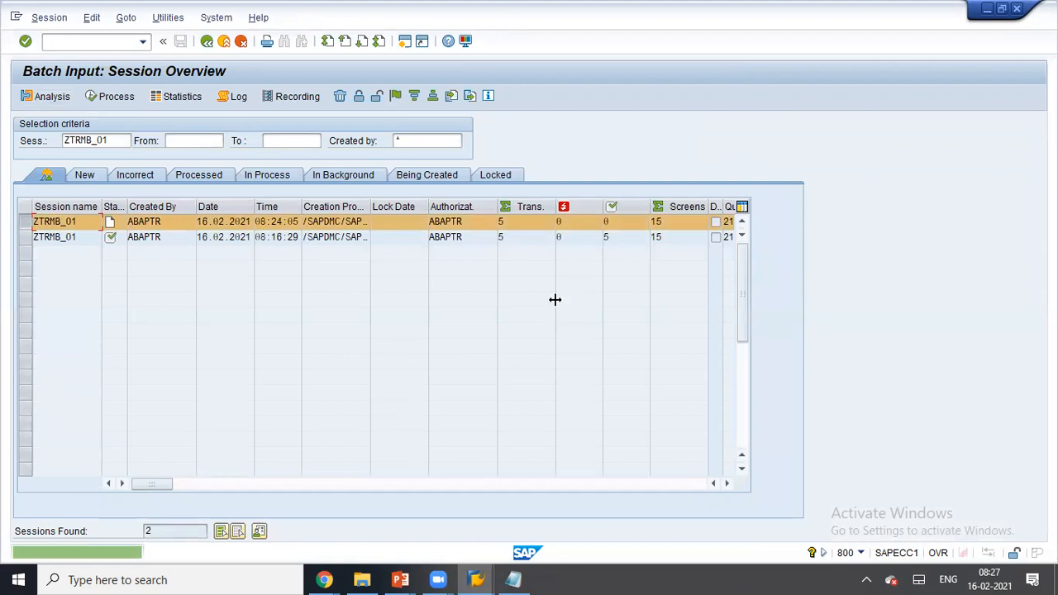
- Review the new session's analysis and try processing it again
double_click(76, 222)
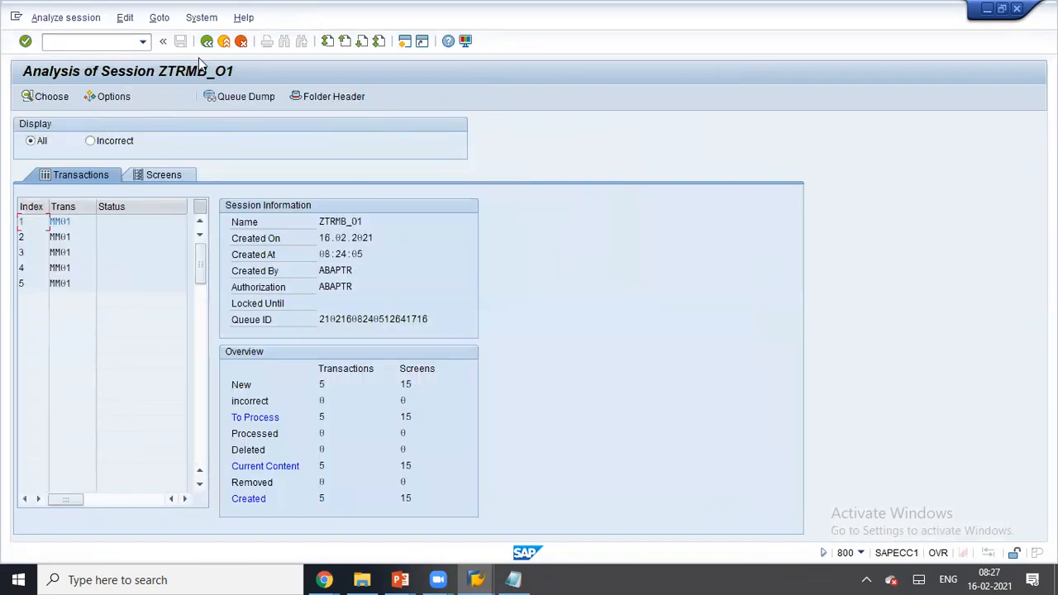
left_click(206, 41)
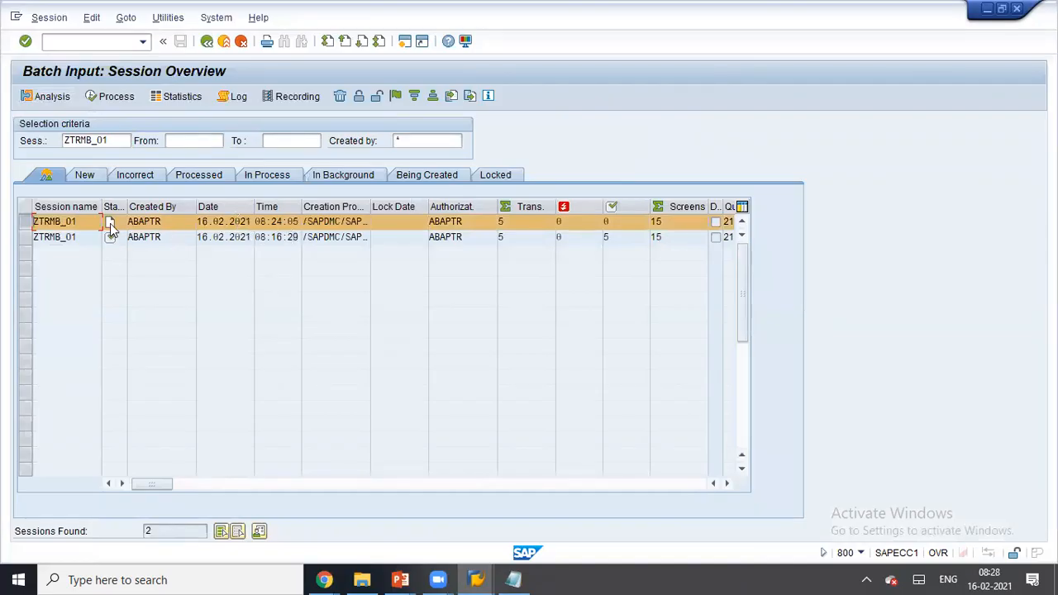
left_click(113, 96)
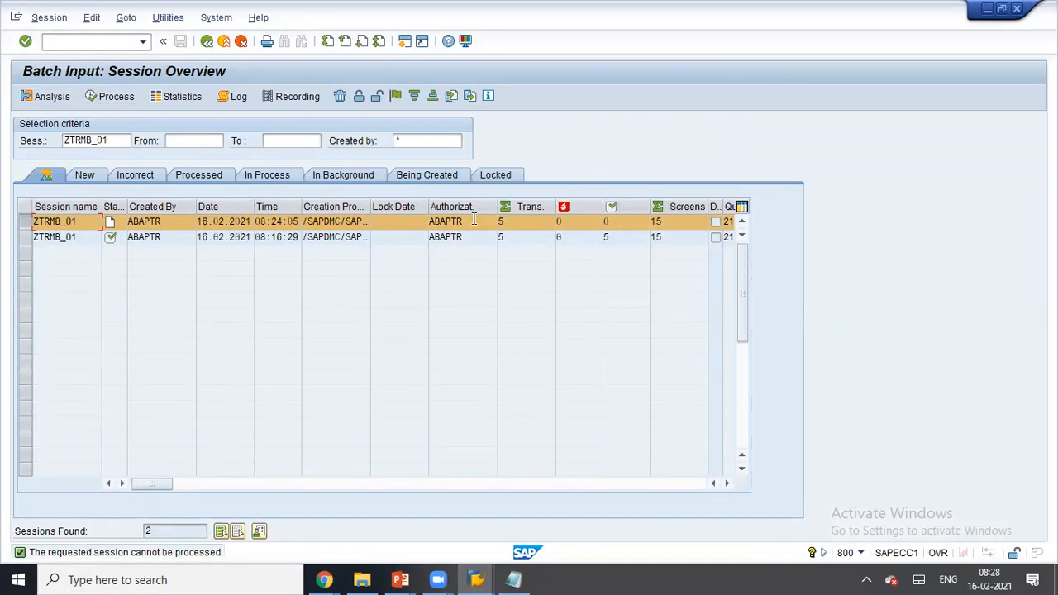
- Close the old mat_lsmw Notepad data file and show the desktop
left_click(522, 579)
left_click(504, 323)
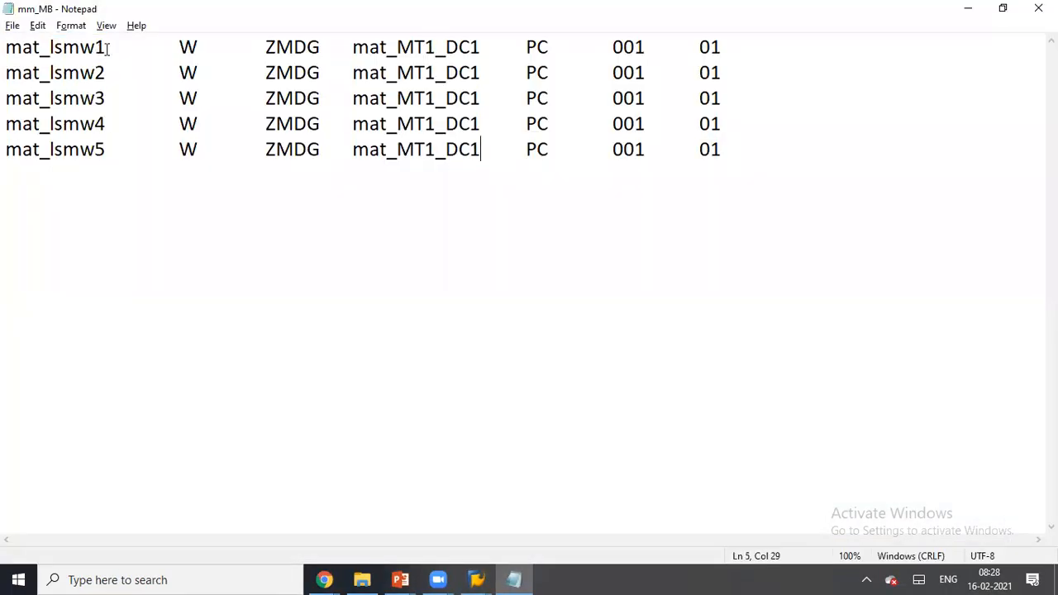
left_click(1038, 8)
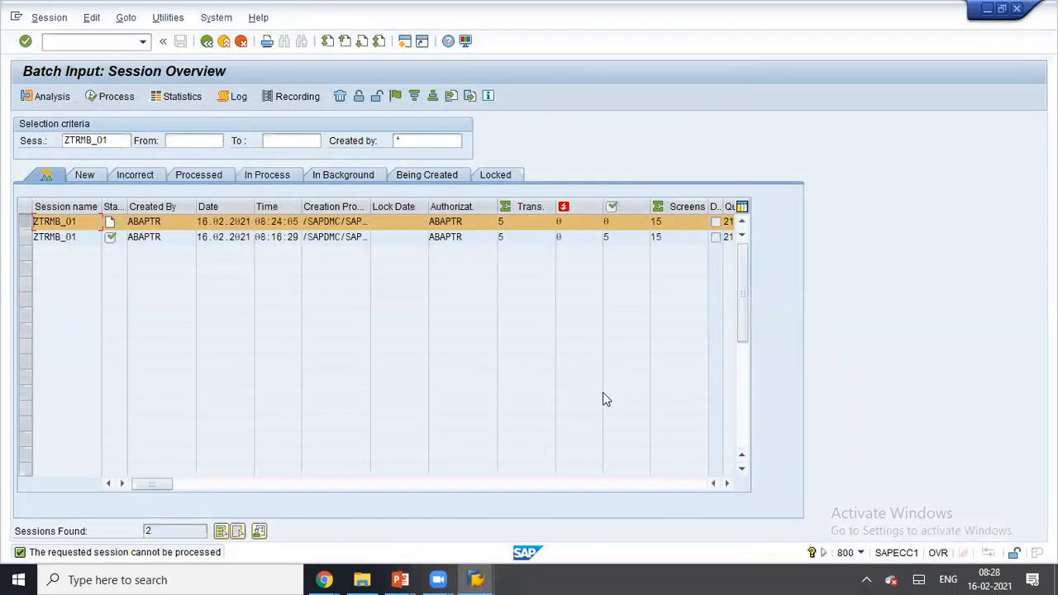
key("super+d")
- Reopen mm_MB in a maximized Notepad and select the first material name mat_dell11
double_click(447, 93)
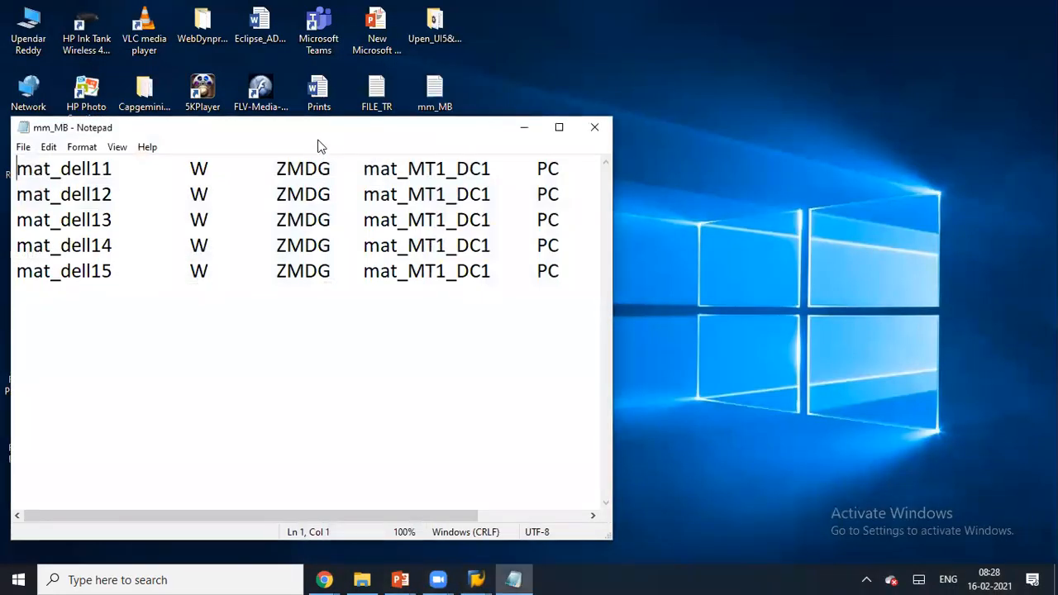
double_click(303, 129)
left_click(113, 50)
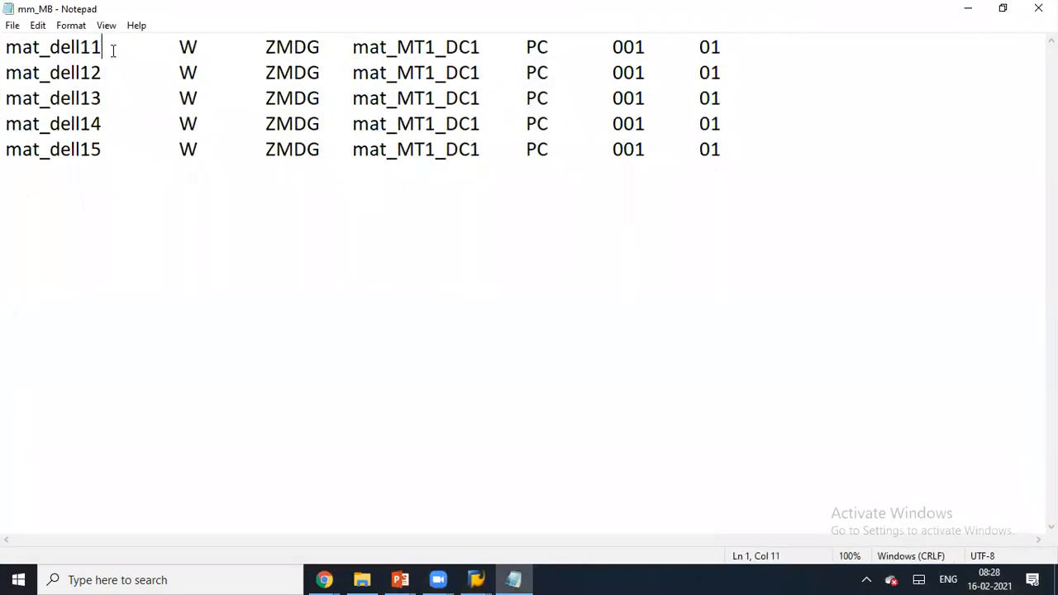
key("shift+Home")
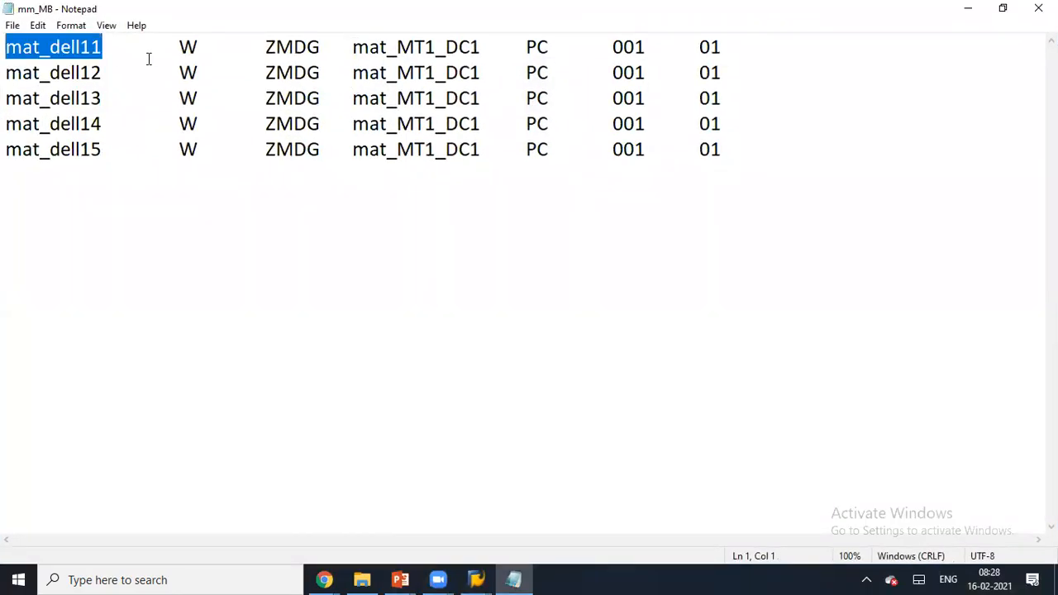
left_click(476, 579)
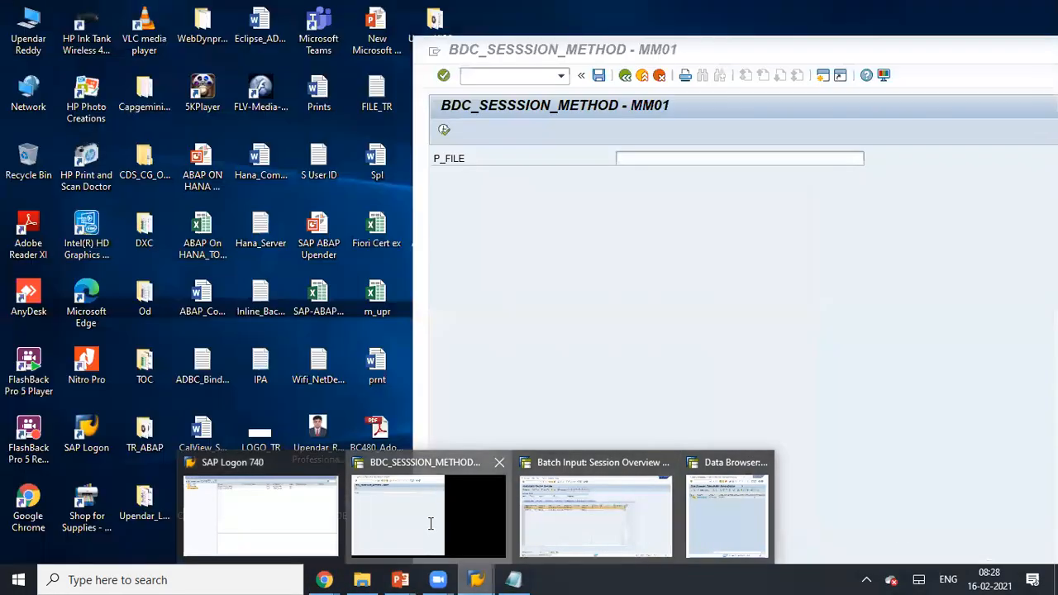
- Leave the BDC program back to SAP Easy Access and start the ABAP Dictionary with SE11
left_click(430, 520)
left_click(624, 75)
left_click(625, 75)
double_click(794, 54)
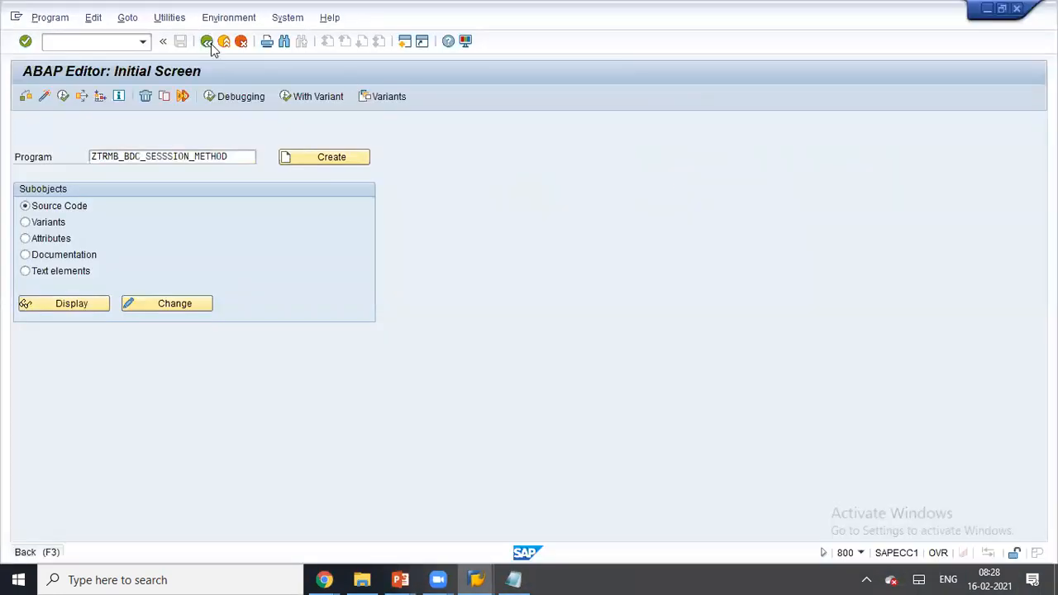
left_click(209, 42)
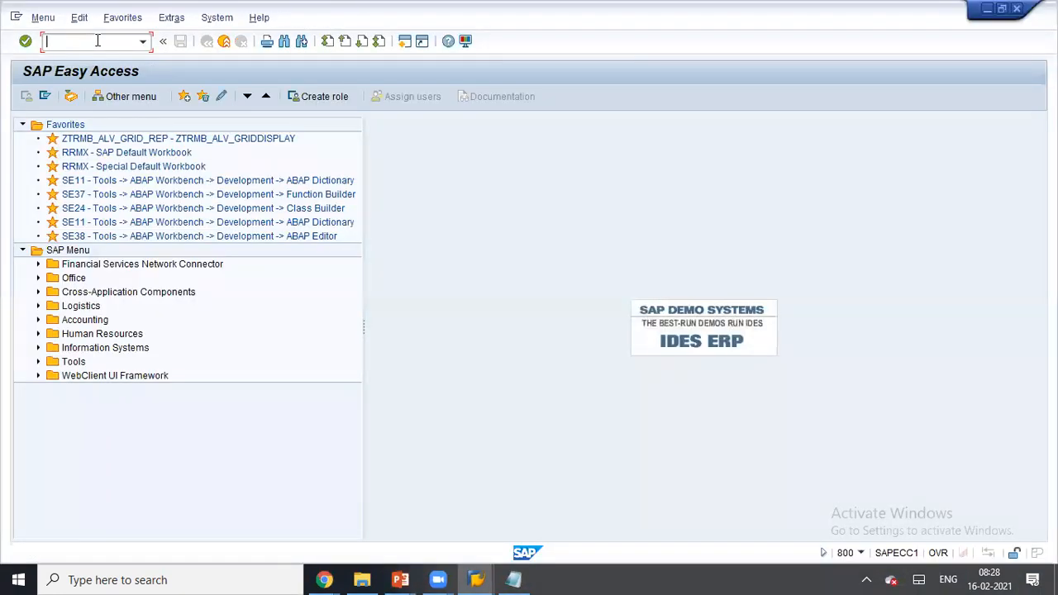
type("se11")
key("Return")
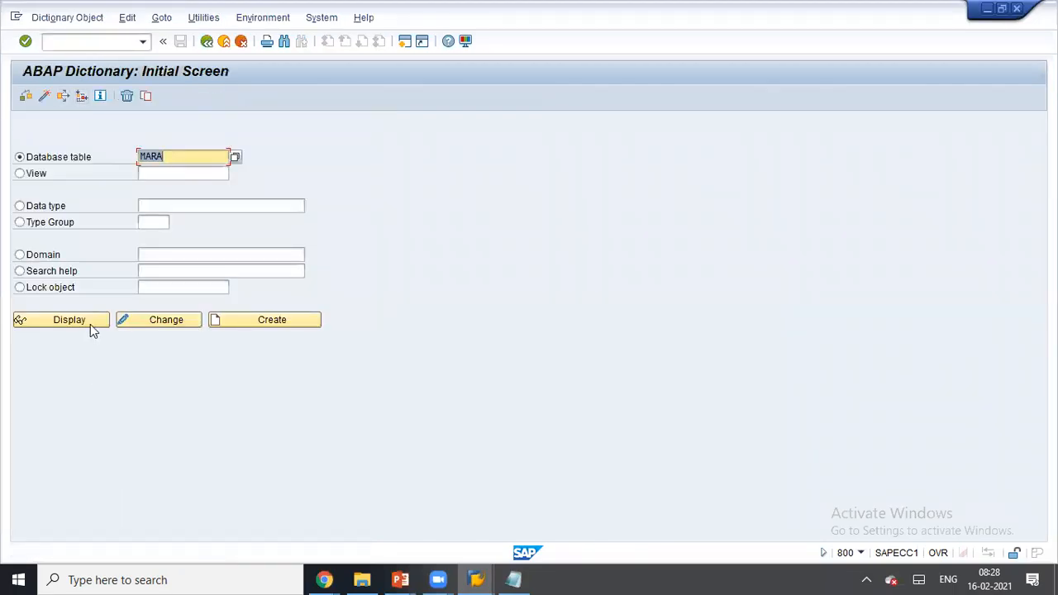
- Display MARA table contents for materials mat_dell11 to MAT_DELL15 and execute the selection
left_click(90, 324)
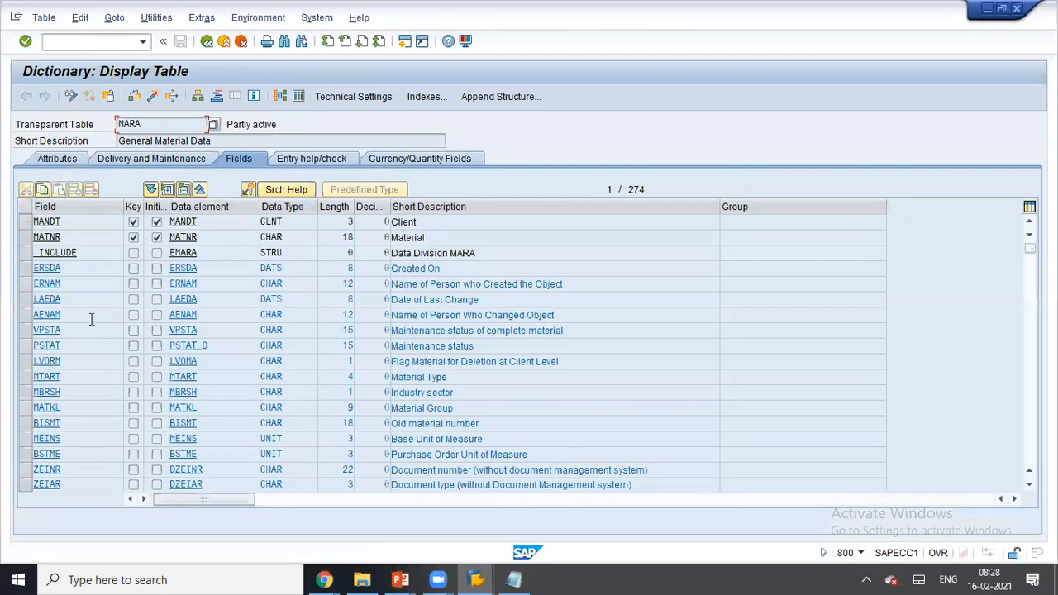
left_click(300, 95)
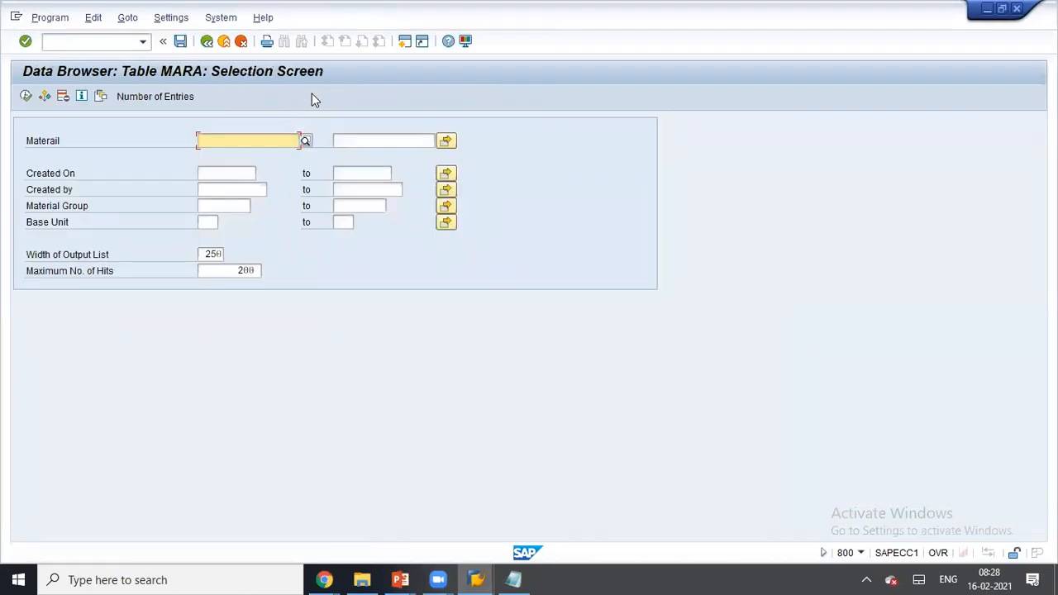
type("mat_del111")
left_click(342, 142)
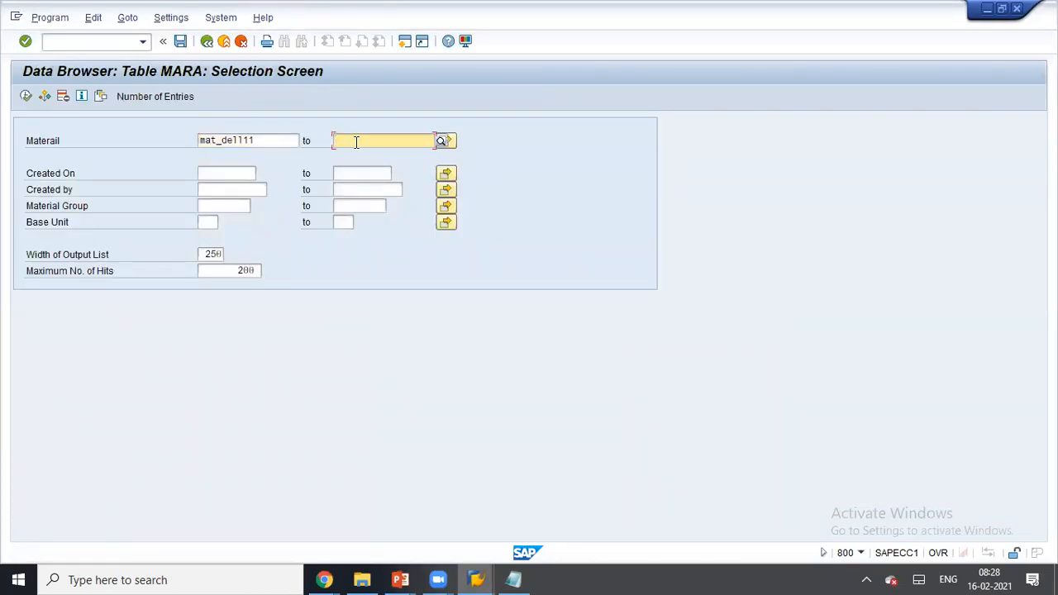
left_click(279, 138)
double_click(278, 139)
left_click(337, 140)
type("mat_del111")
key("BackSpace")
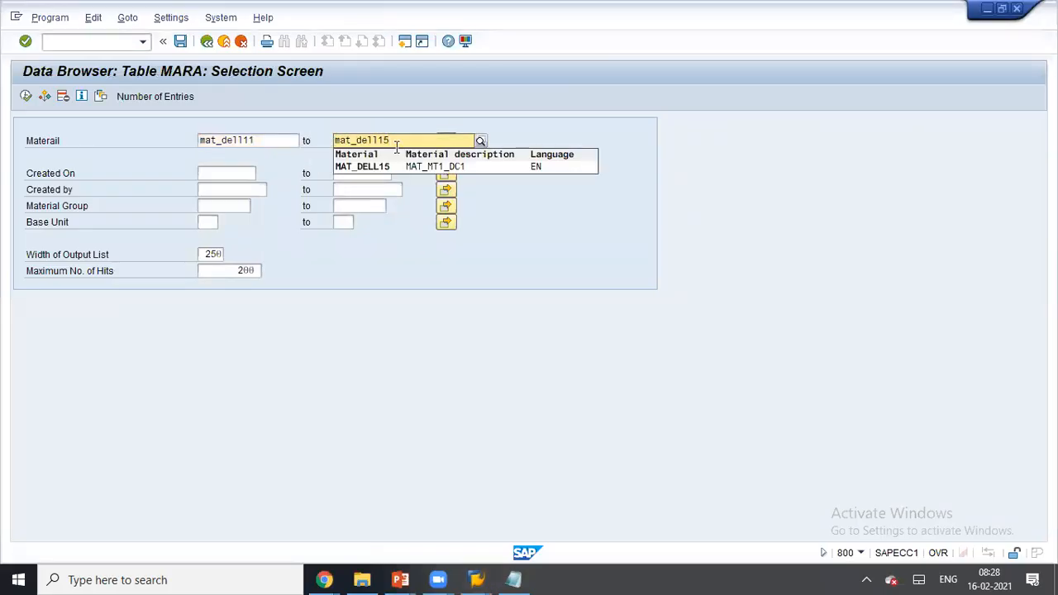
left_click(379, 167)
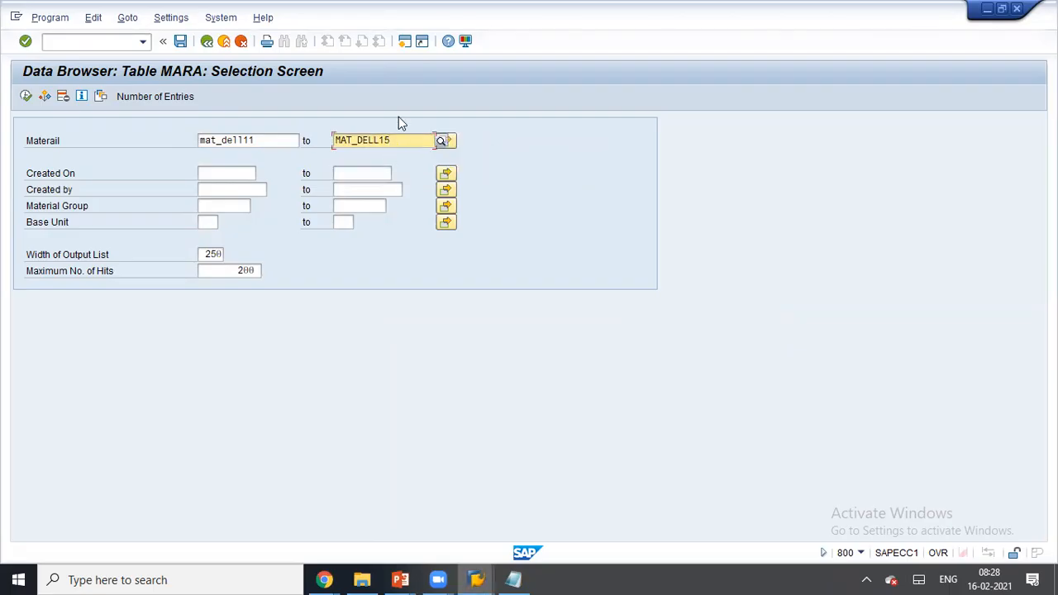
left_click(26, 97)
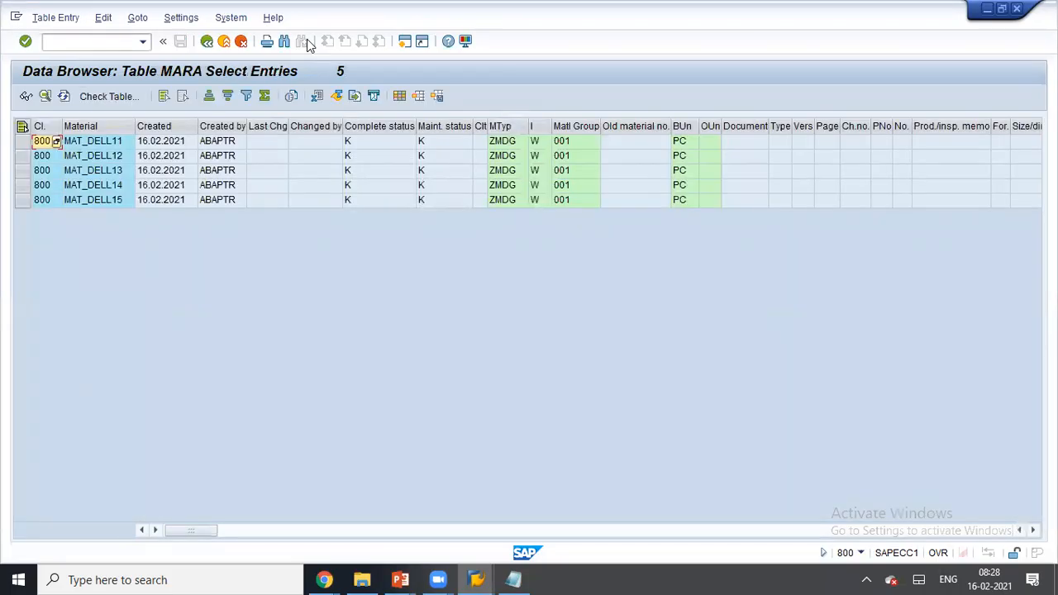
- Place the MARA results below the Notepad data and select the MAT_DELL13 entry
double_click(307, 38)
left_click_drag(632, 92, 273, 183)
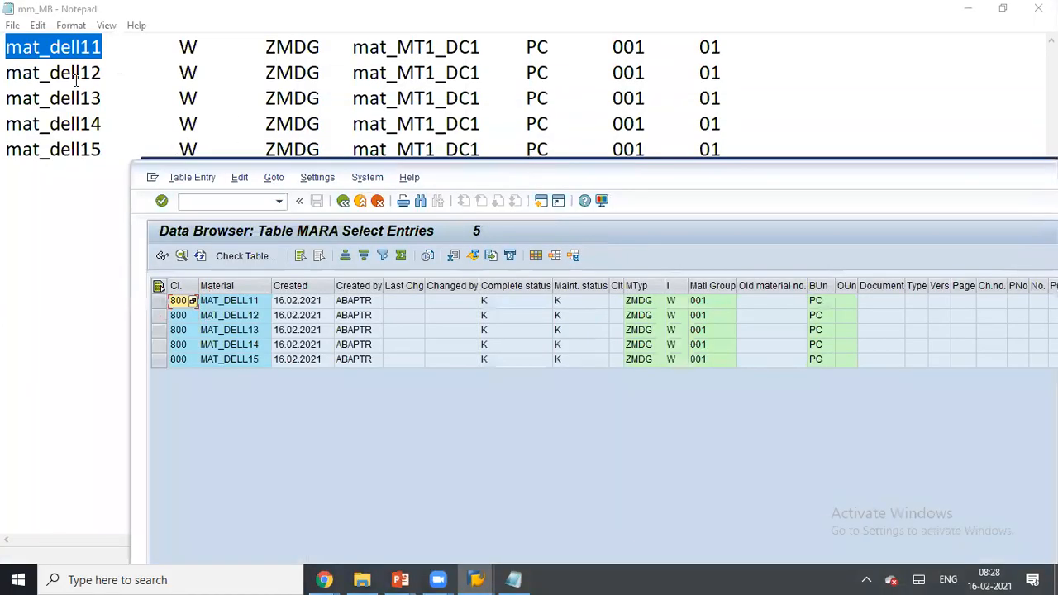
left_click(209, 335)
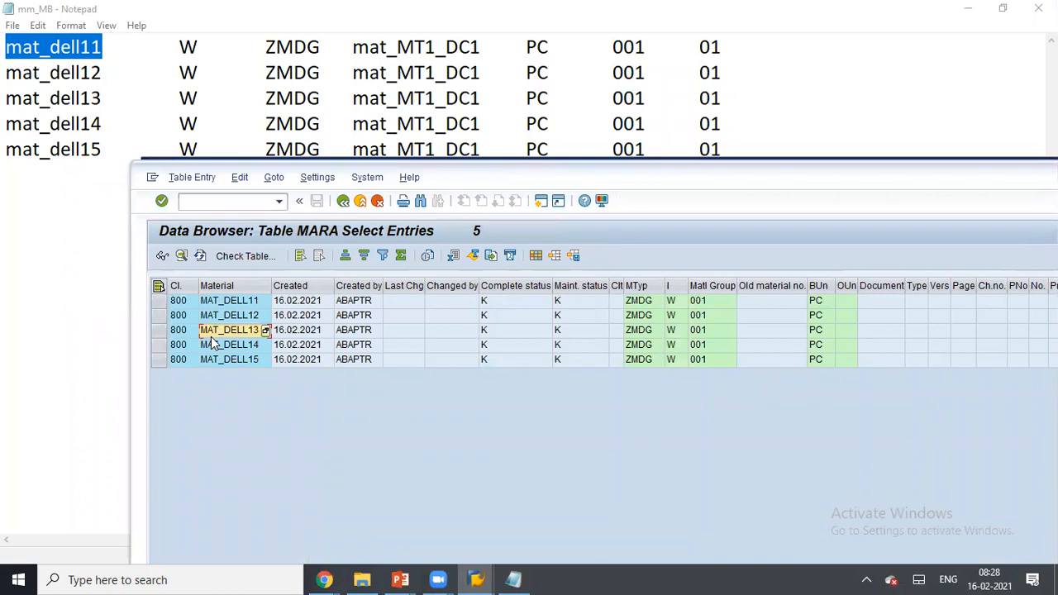
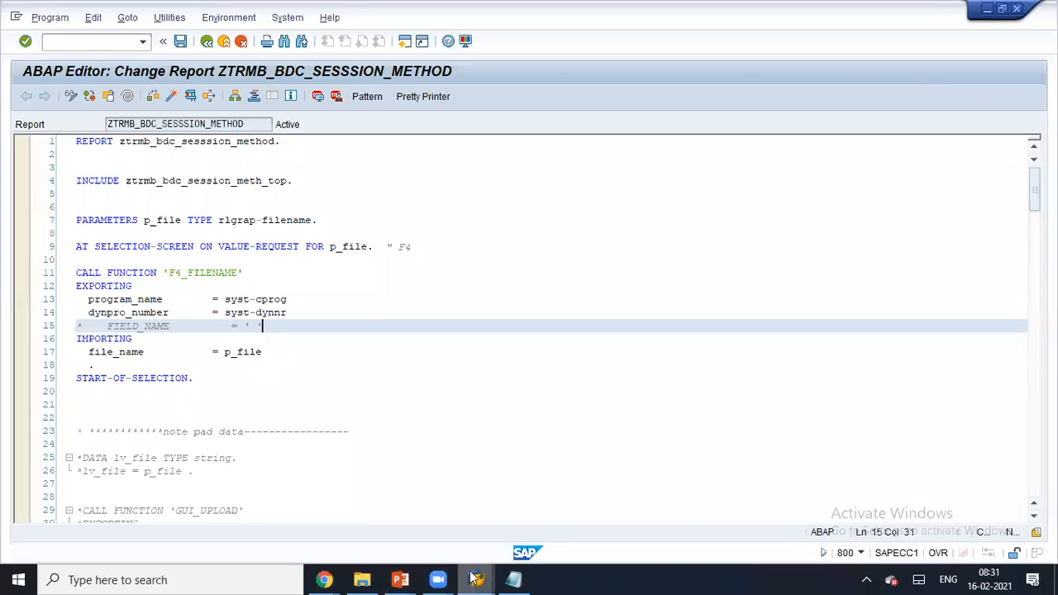
- Return to the ZTRMB_P1 LSMW step list and select step 6, Fixed Values, Translations, User-Defined Routines
mouse_move(476, 578)
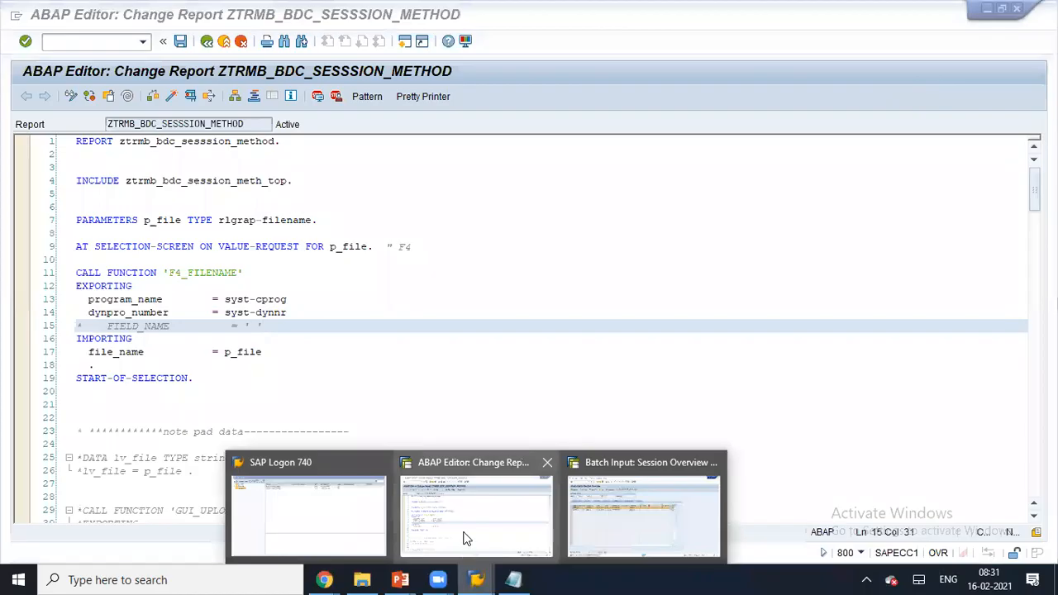
left_click(592, 529)
left_click(206, 42)
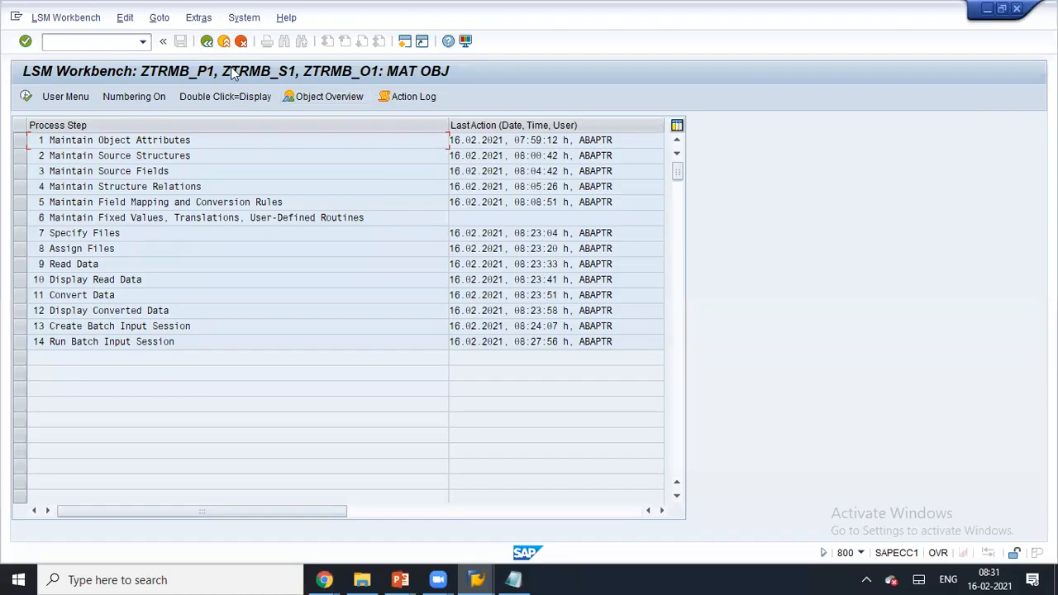
left_click(21, 220)
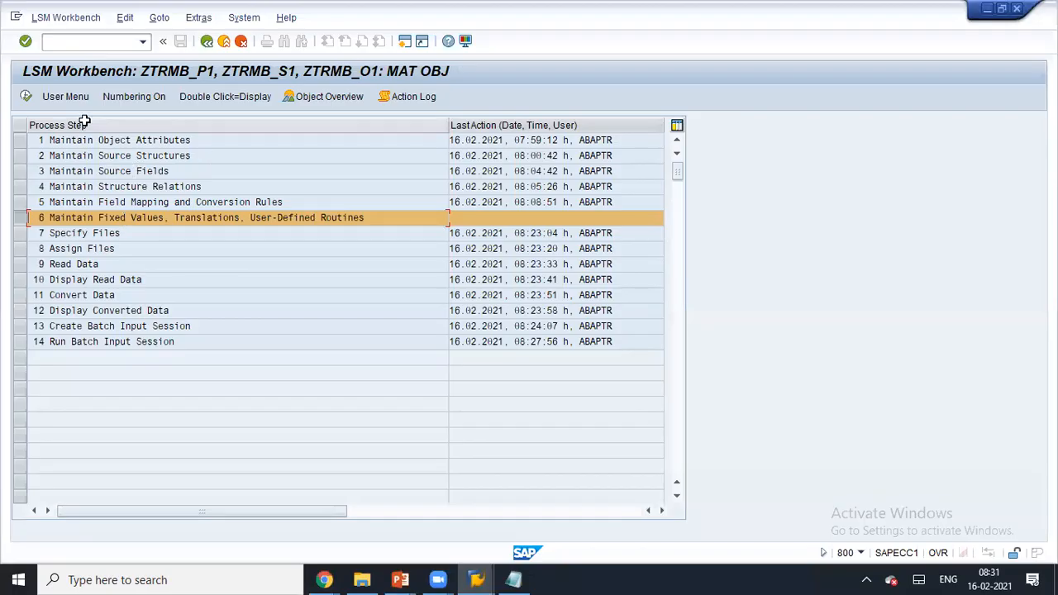
- Run step 6 and create a fixed value named MBRSH with description 1
left_click(25, 97)
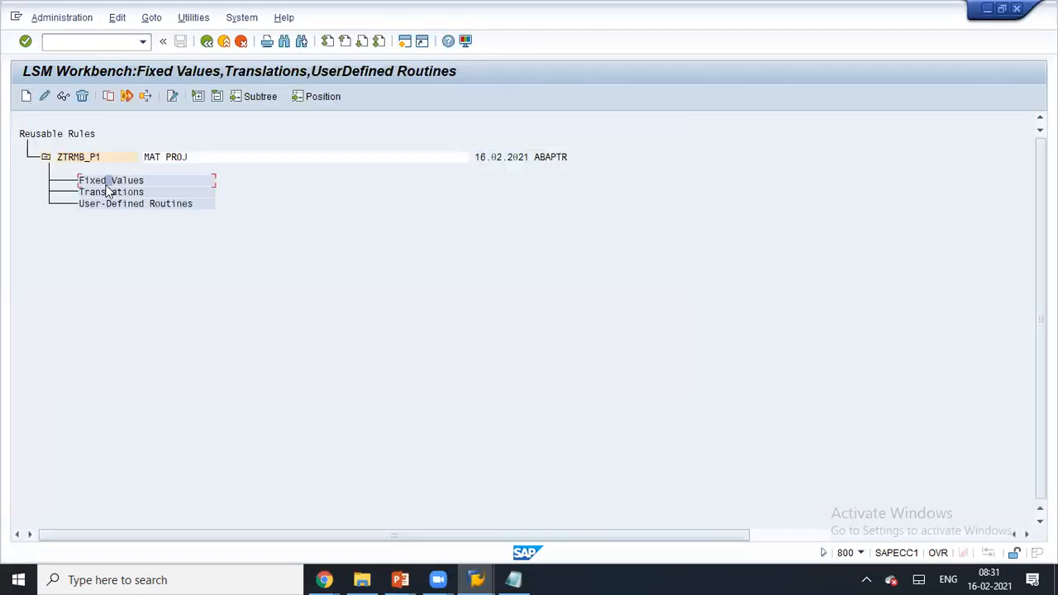
left_click(26, 96)
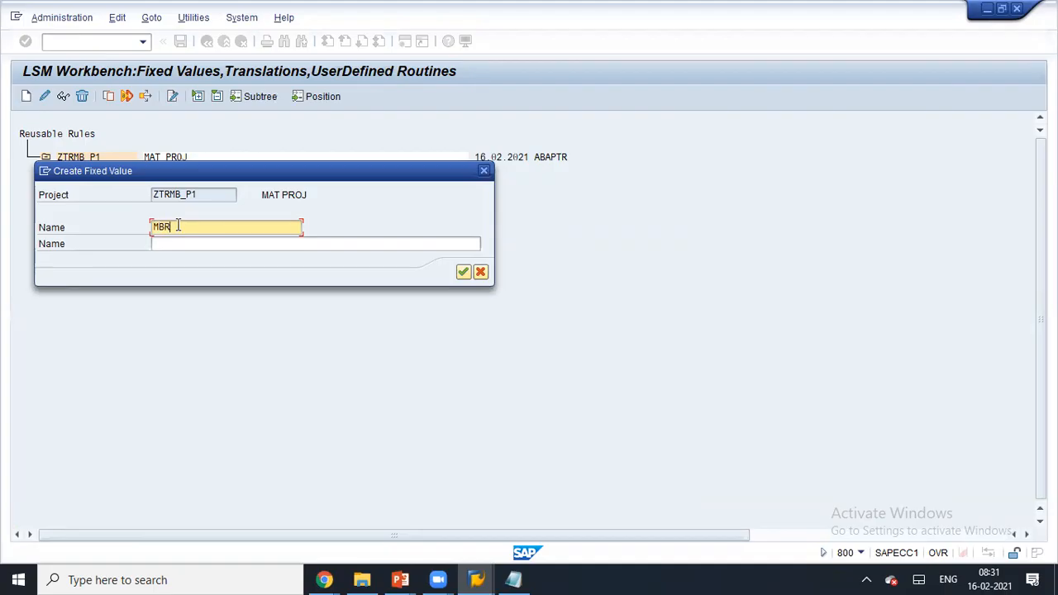
key("Tab")
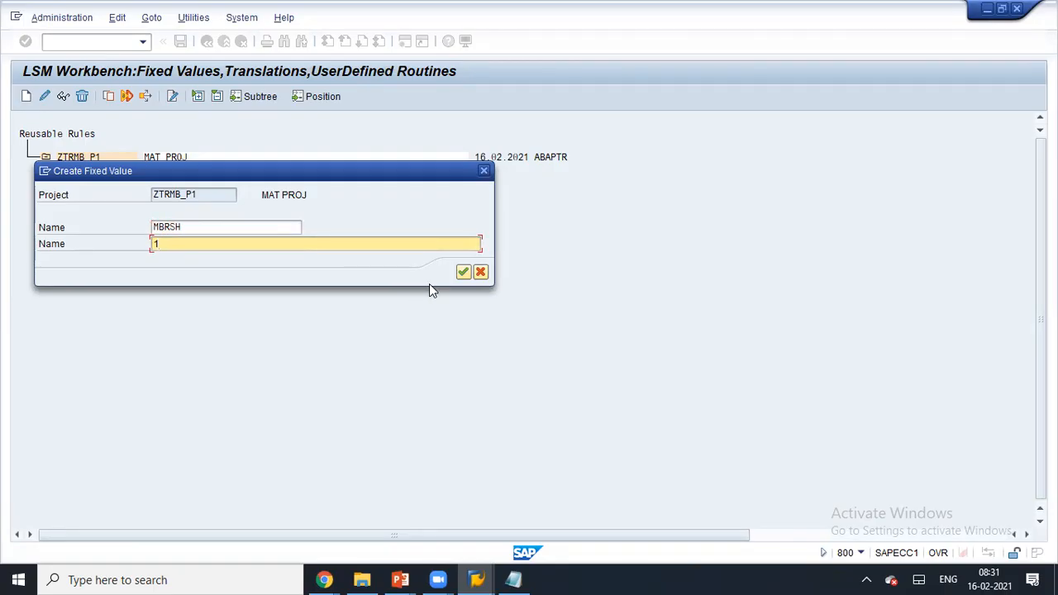
left_click(462, 272)
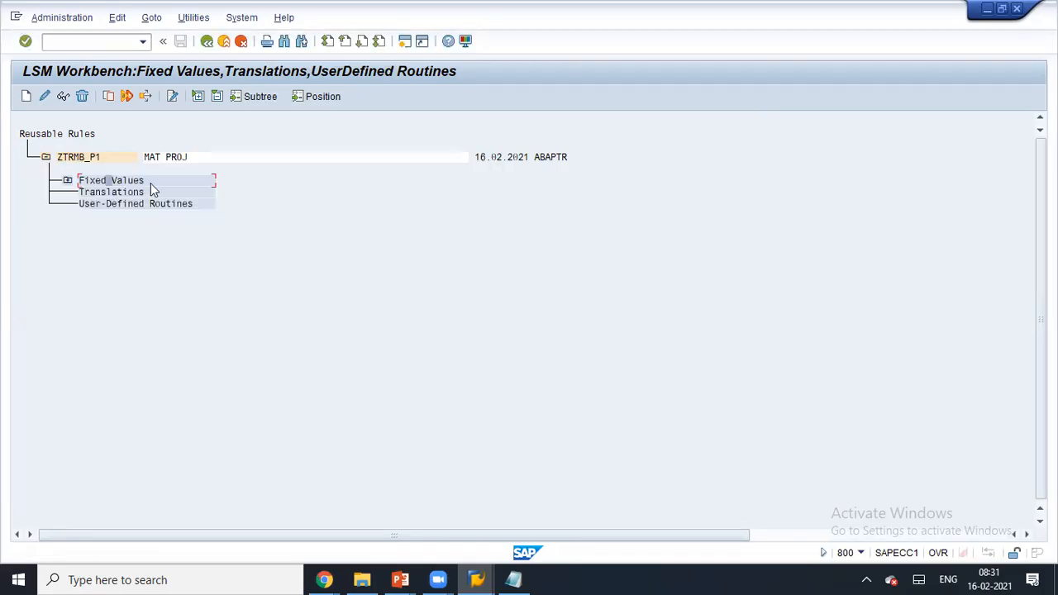
- Open MBRSH in change mode, take the value W from the Notepad source file, and confirm
left_click(68, 181)
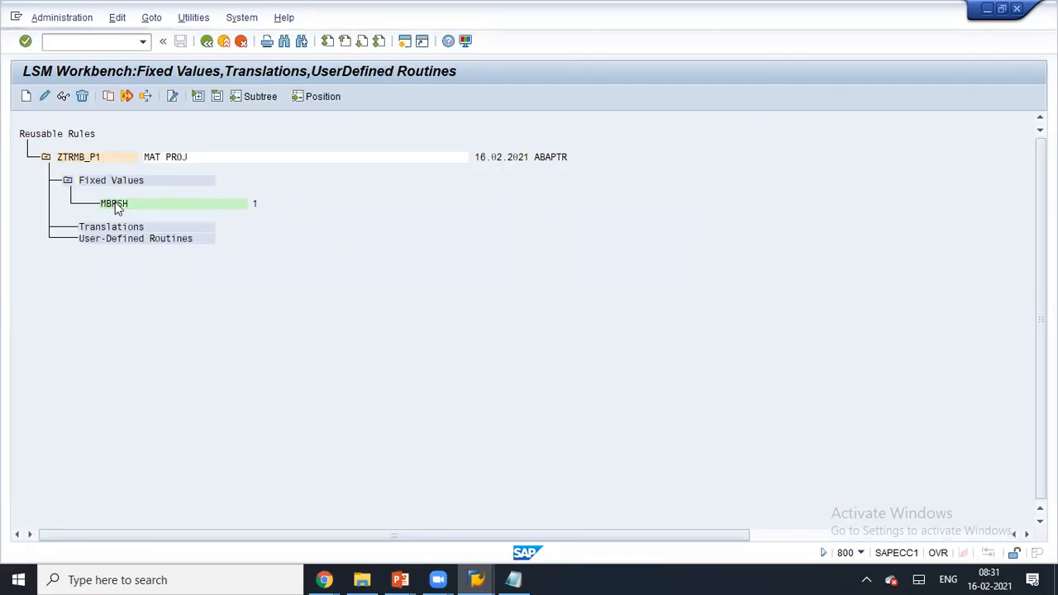
double_click(117, 207)
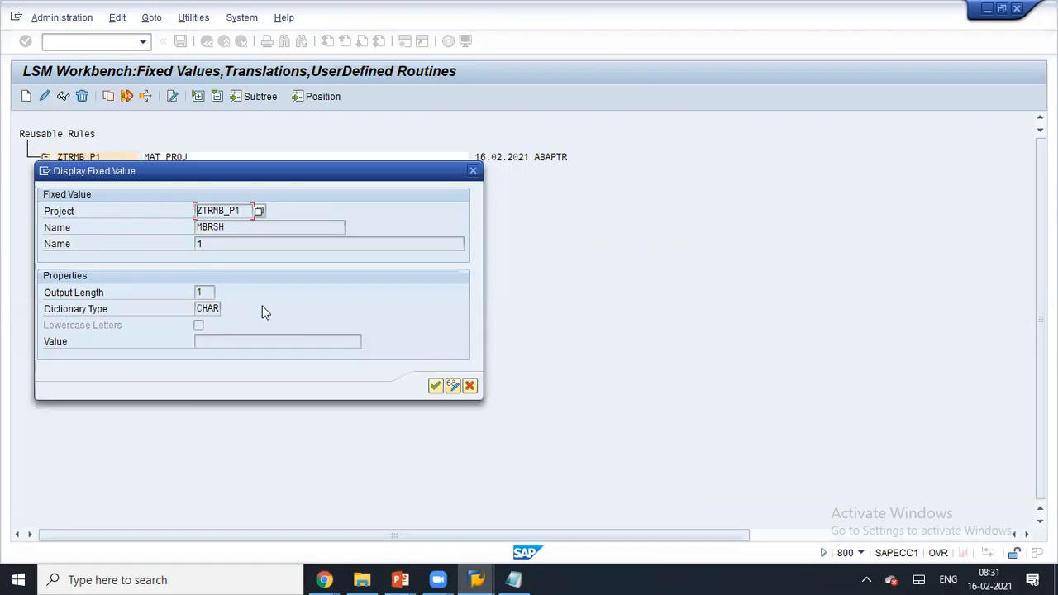
left_click(453, 385)
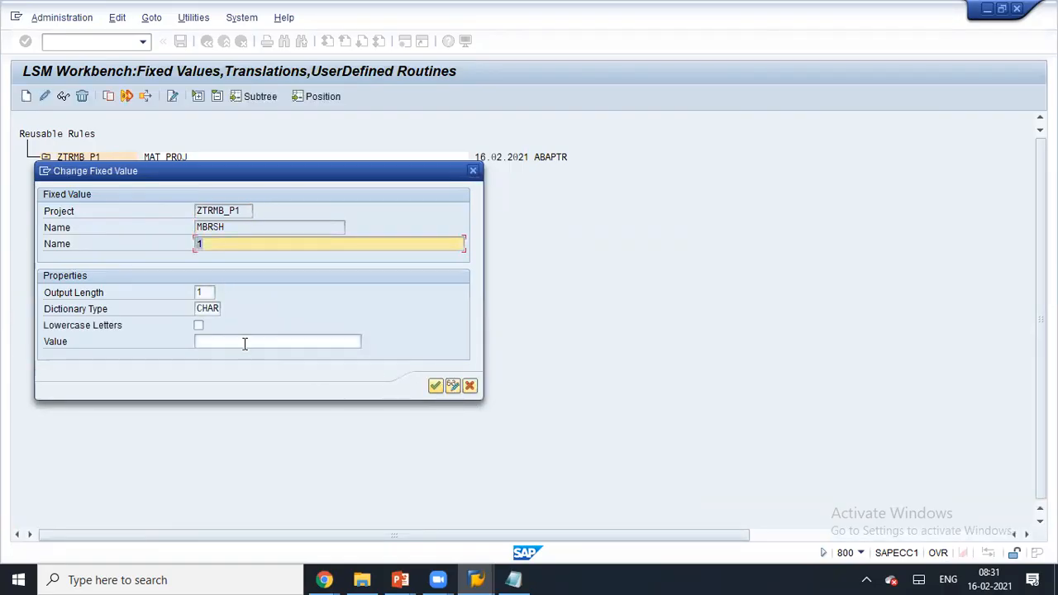
left_click(244, 342)
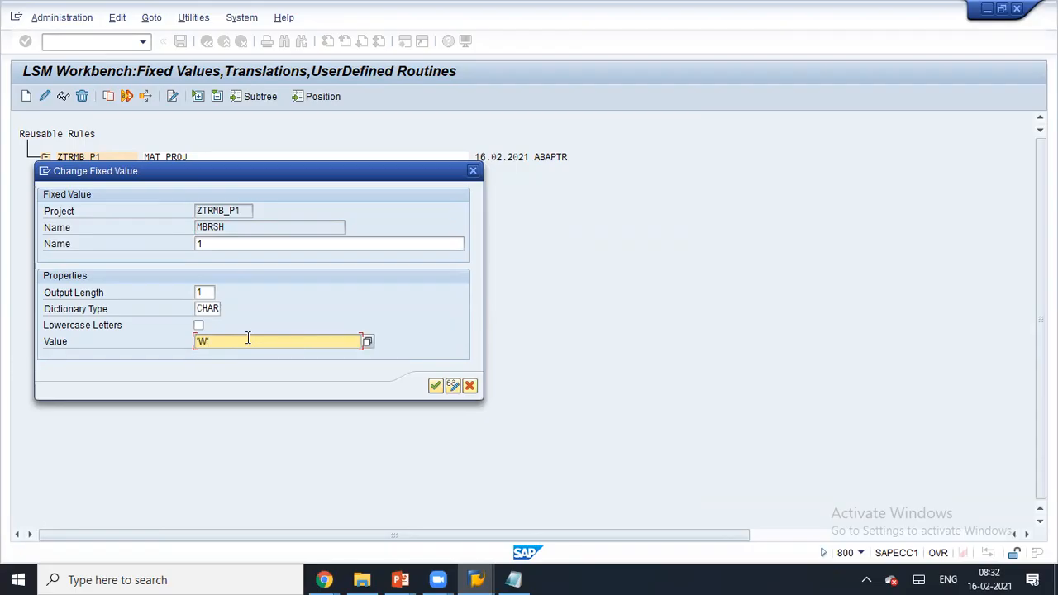
left_click(513, 579)
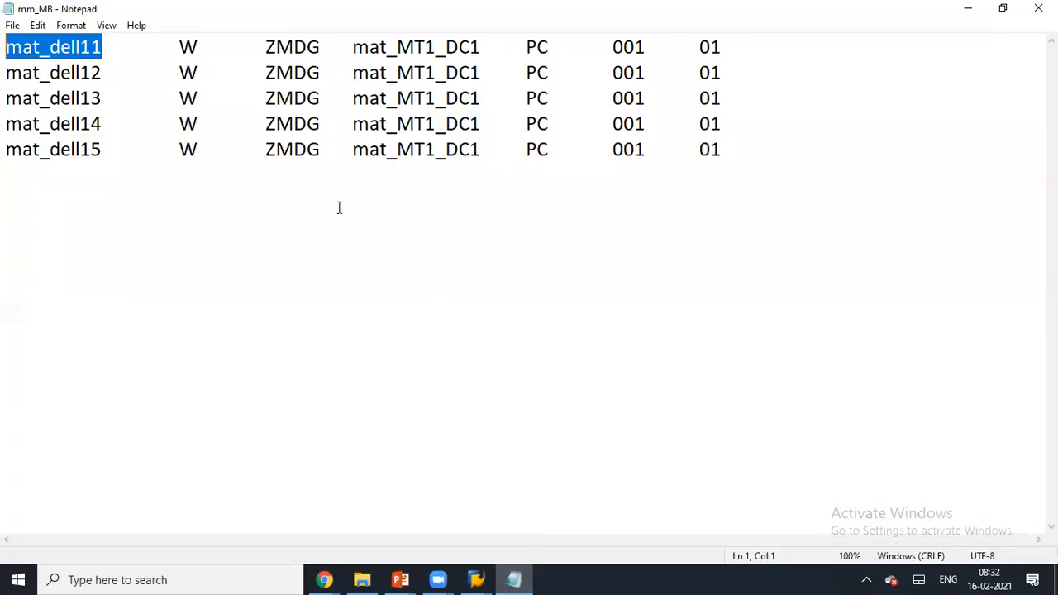
left_click(198, 47)
left_click_drag(199, 47, 179, 47)
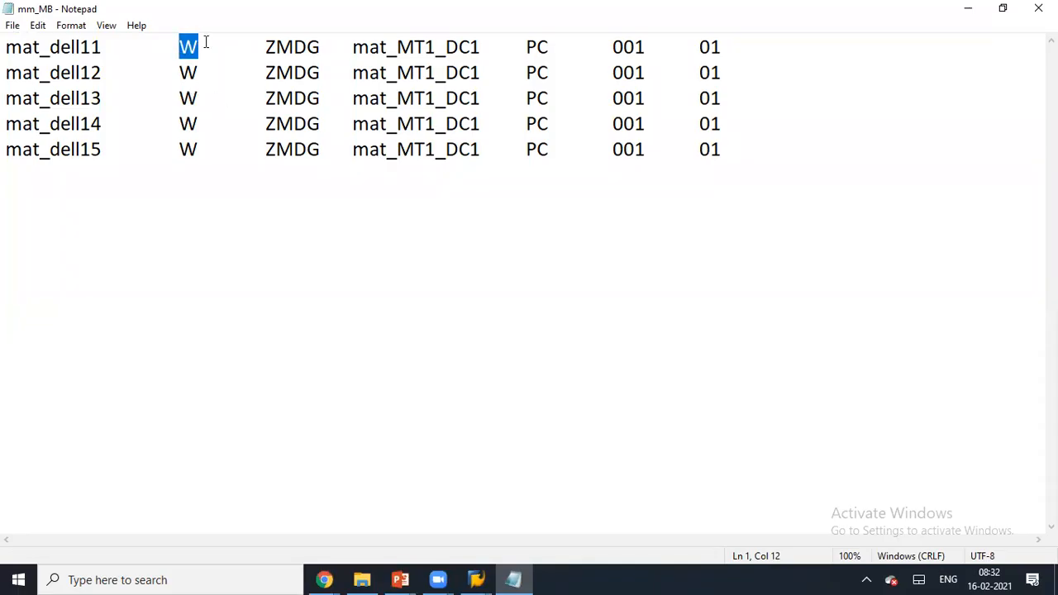
key("alt+Tab")
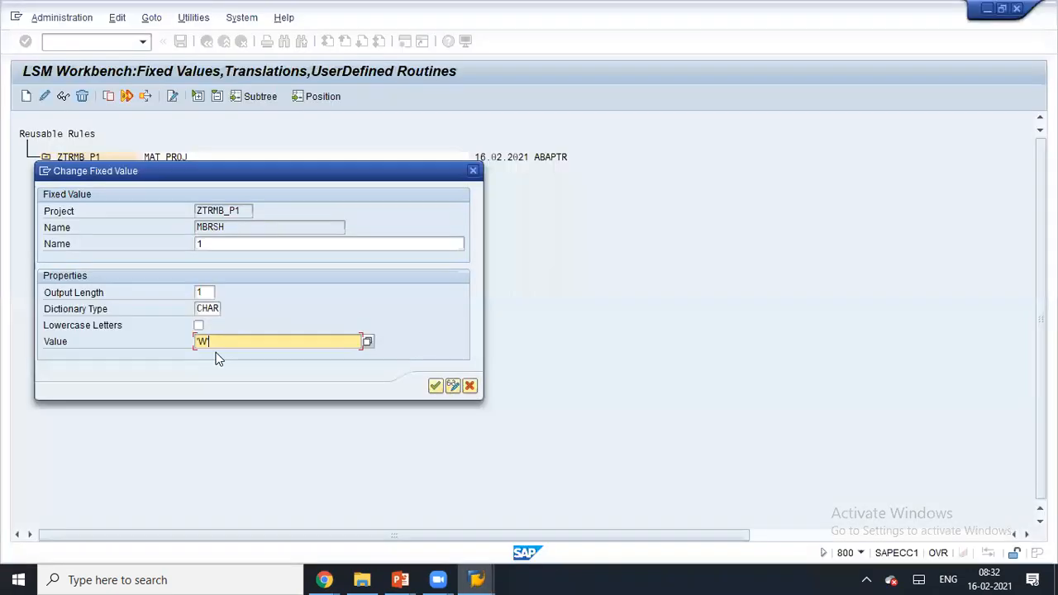
key("Return")
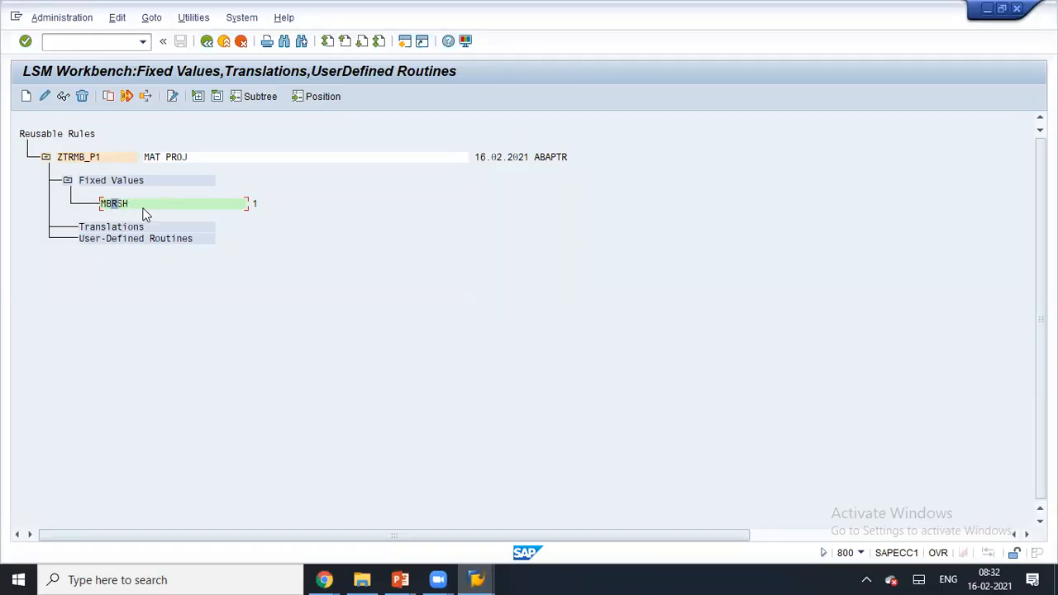
- Reopen MBRSH in change mode, try a previous entry in Value, then clear the rejected value
double_click(118, 203)
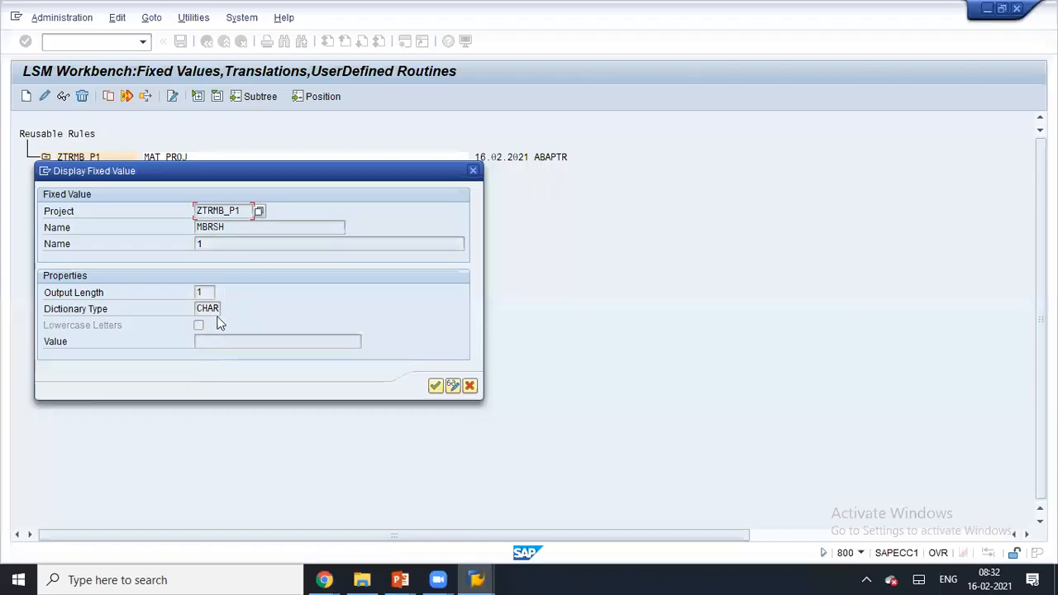
left_click(450, 386)
left_click(272, 342)
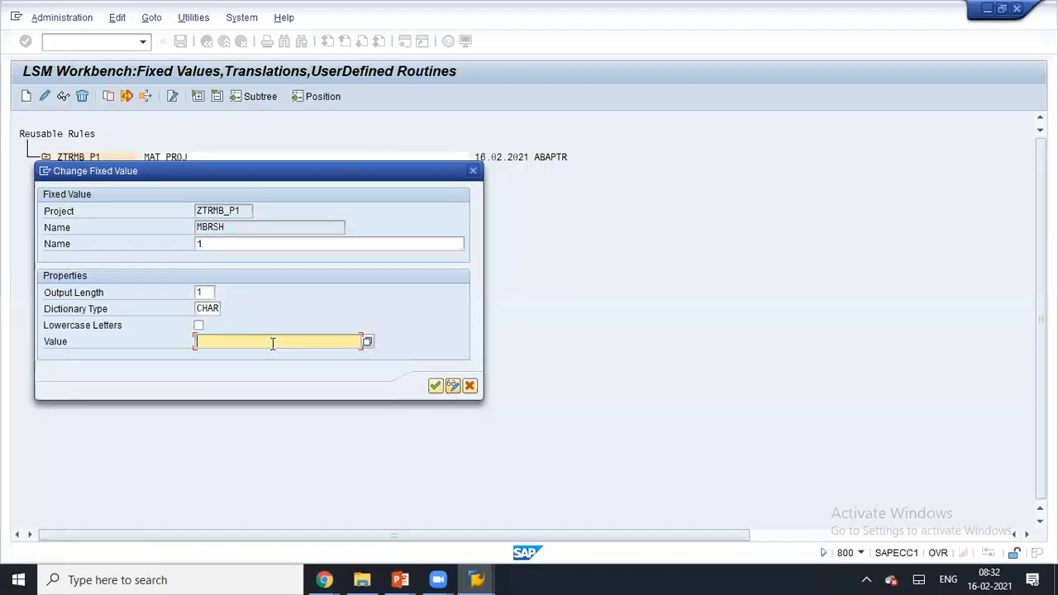
left_click(263, 354)
left_click(434, 388)
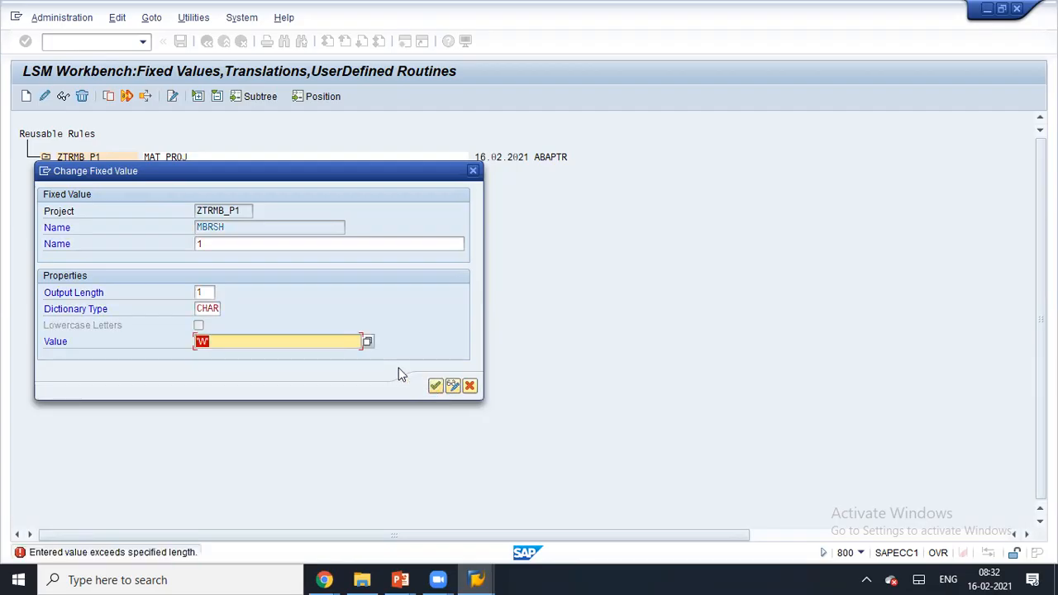
key("BackSpace")
- Pick industry sector W (Retailing), then delete MBRSH and return to the process steps
left_click(366, 342)
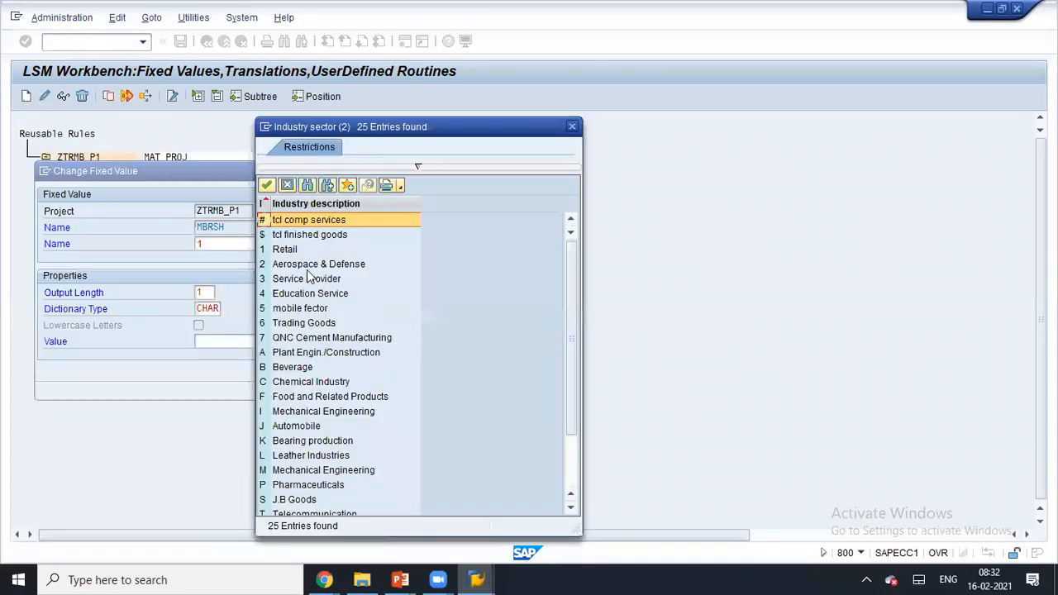
scroll(317, 425, "down", 2)
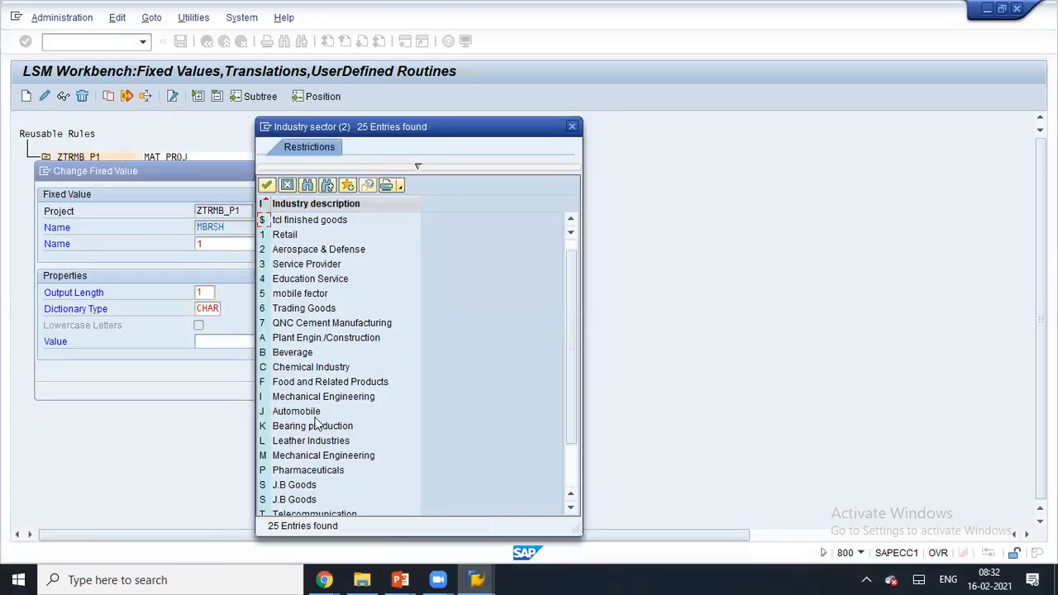
double_click(289, 456)
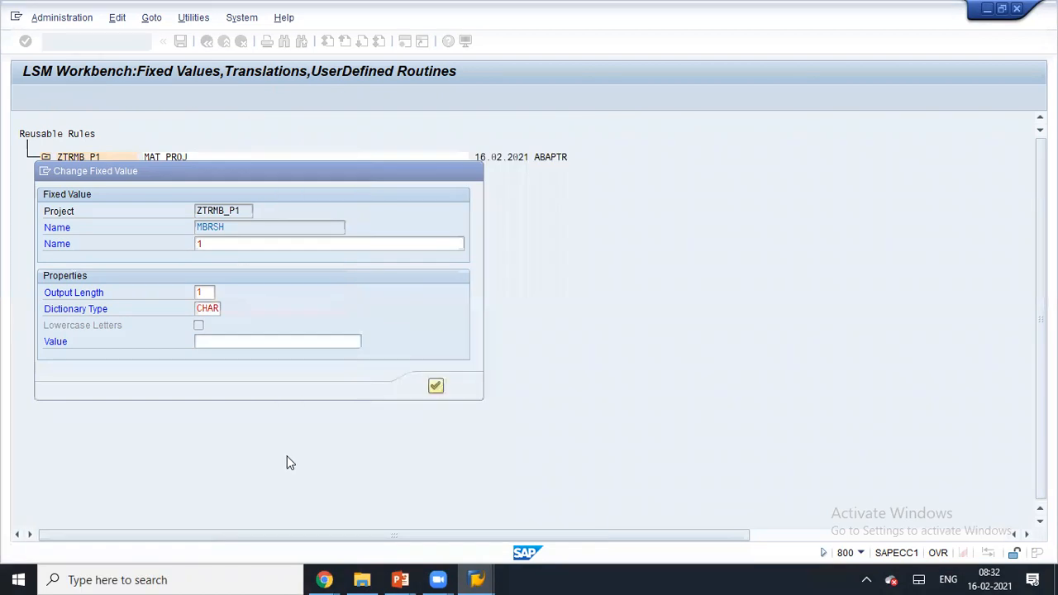
left_click(436, 387)
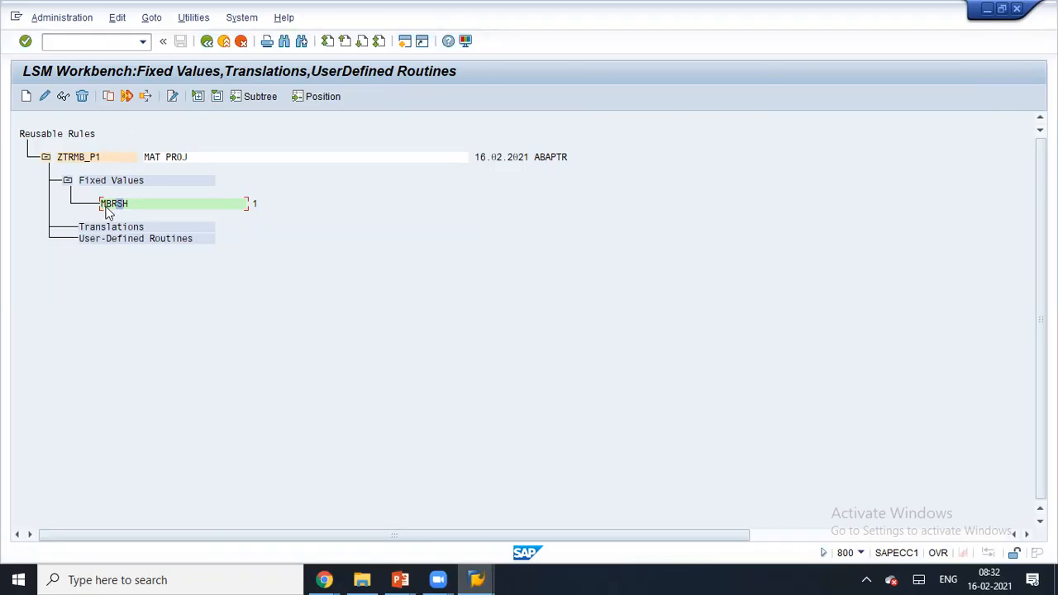
left_click(85, 96)
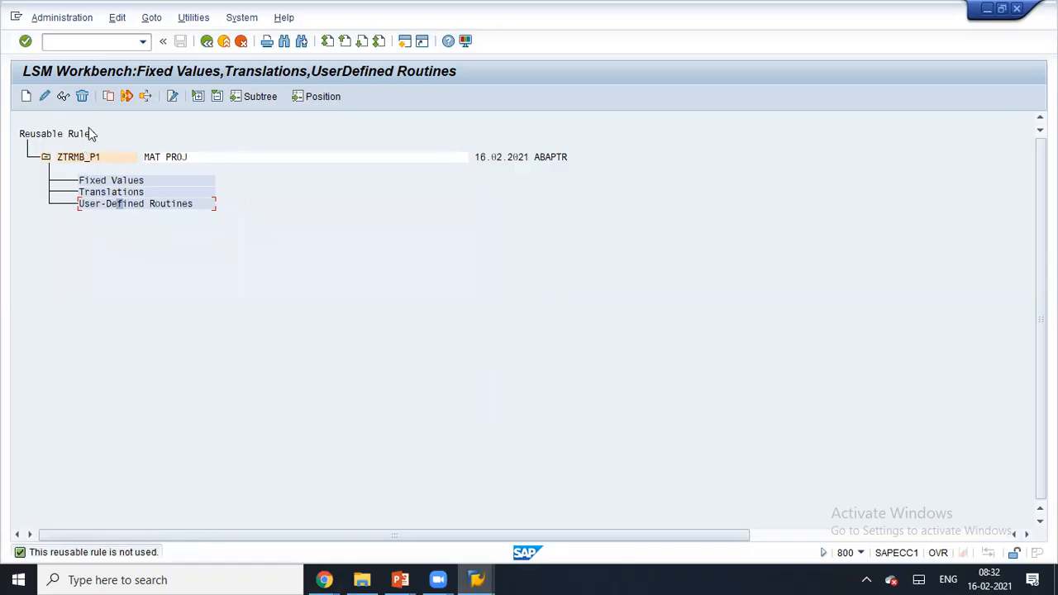
left_click(206, 42)
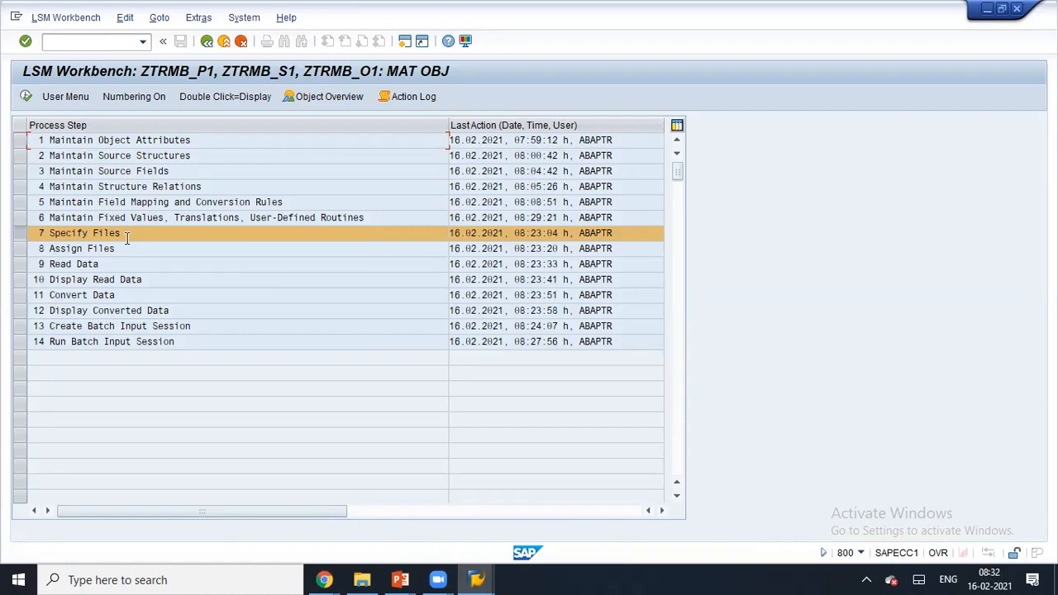
- Run step 5, Maintain Field Mapping and Conversion Rules, select MBRSH and switch to change mode
left_click(24, 204)
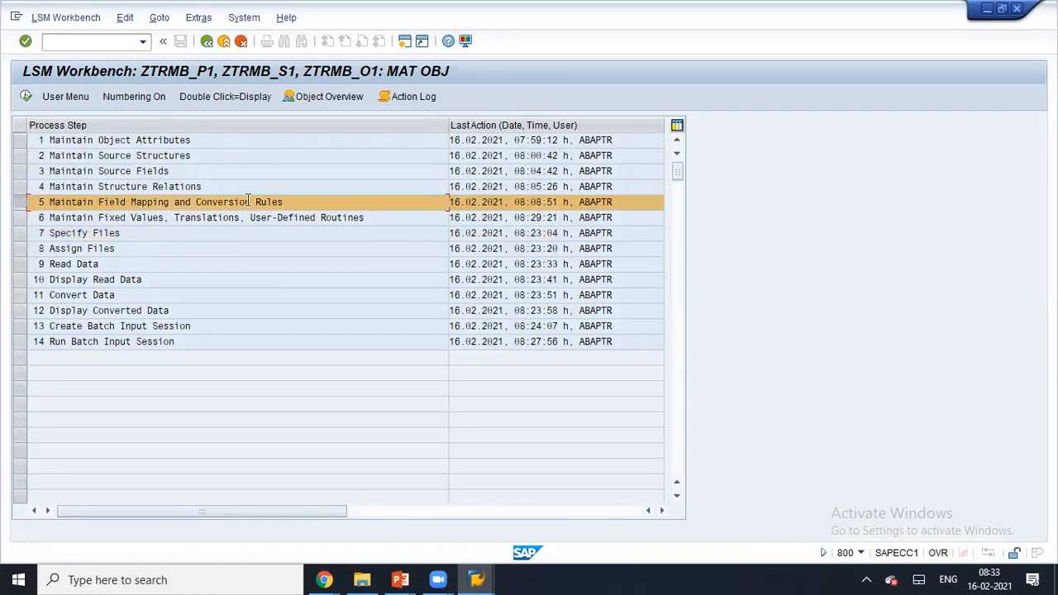
left_click_drag(247, 202, 288, 202)
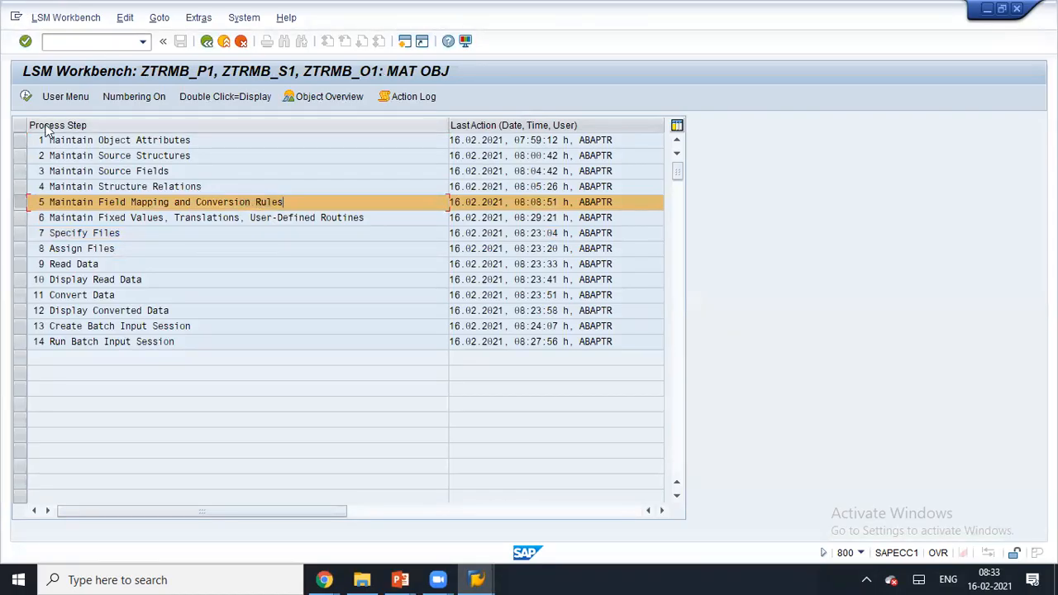
left_click(24, 96)
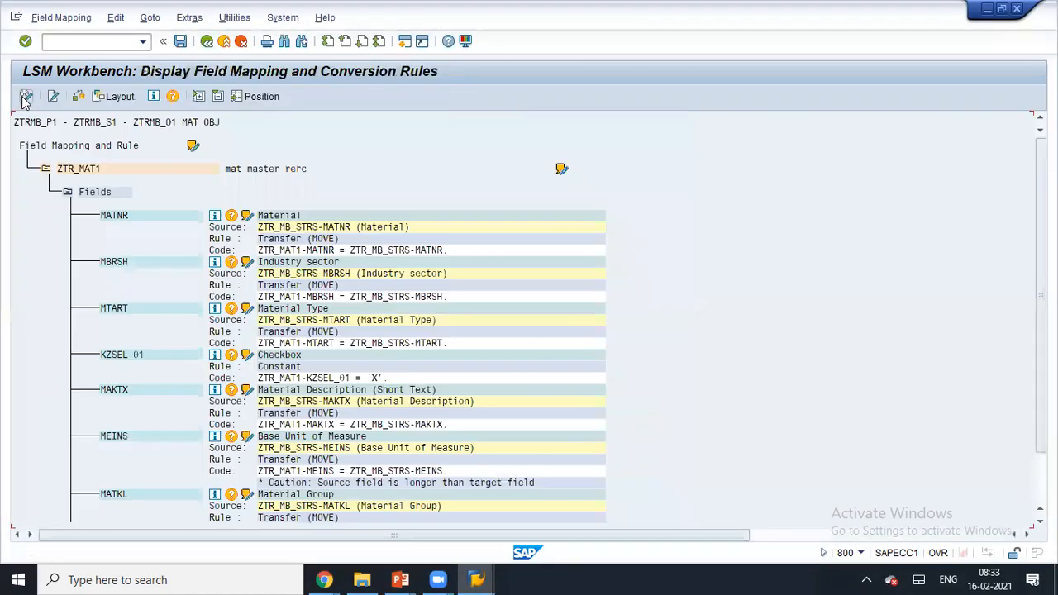
scroll(130, 431, "down", 1)
left_click(122, 413)
left_click(123, 239)
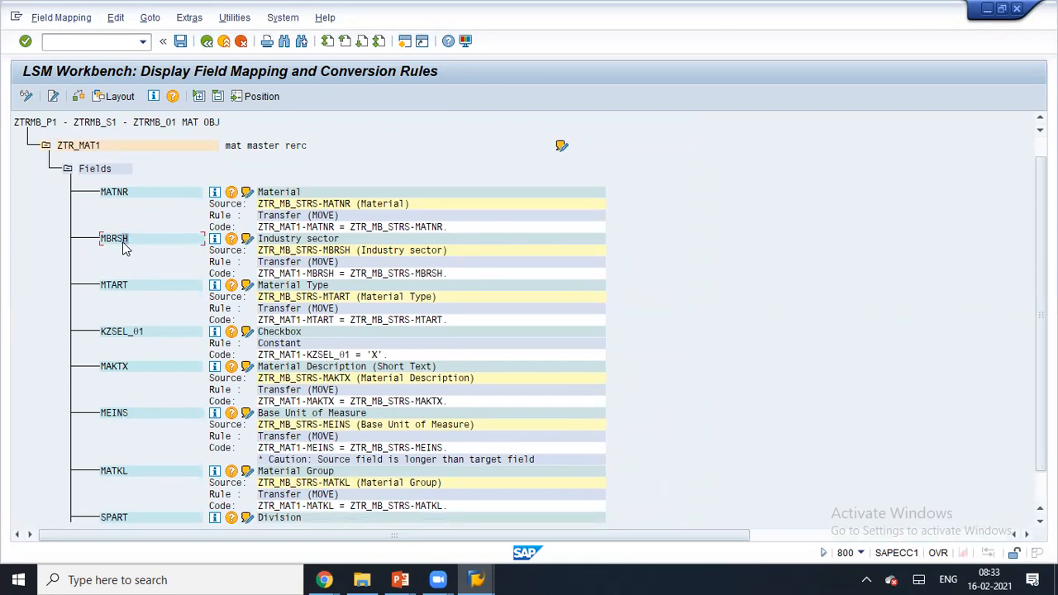
left_click(27, 98)
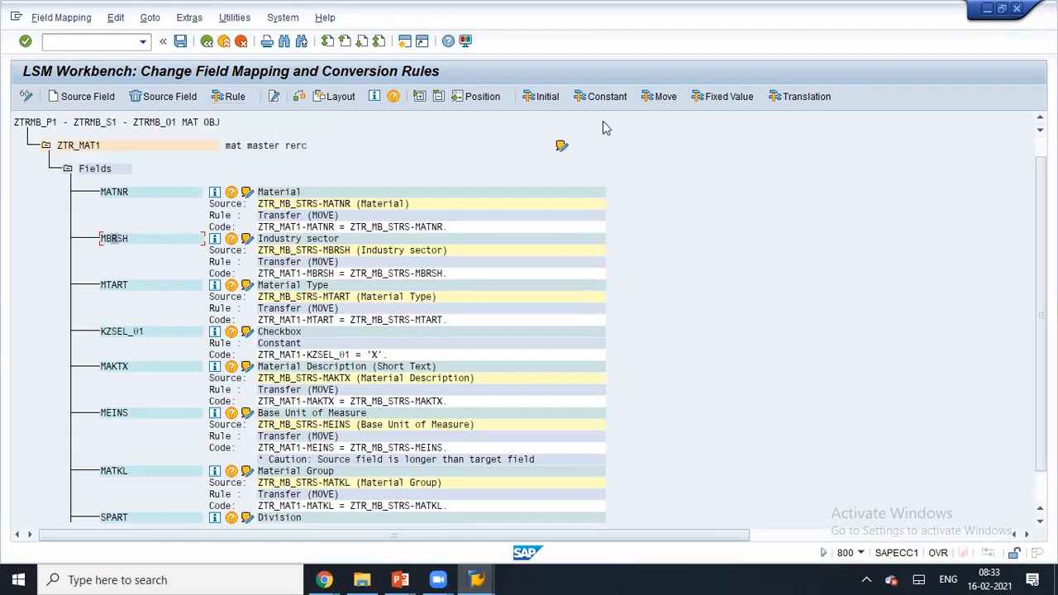
left_click(363, 354)
left_click(342, 356)
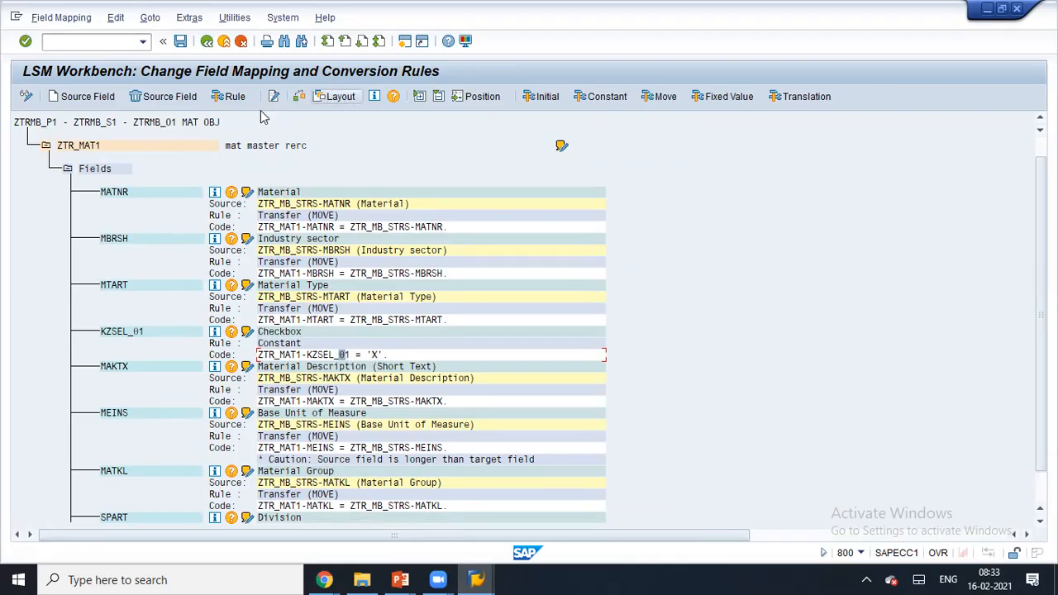
- Choose ABAP Code as the MBRSH rule to open the ZTR_MAT1-MBRSH code editor
left_click(120, 239)
left_click(232, 96)
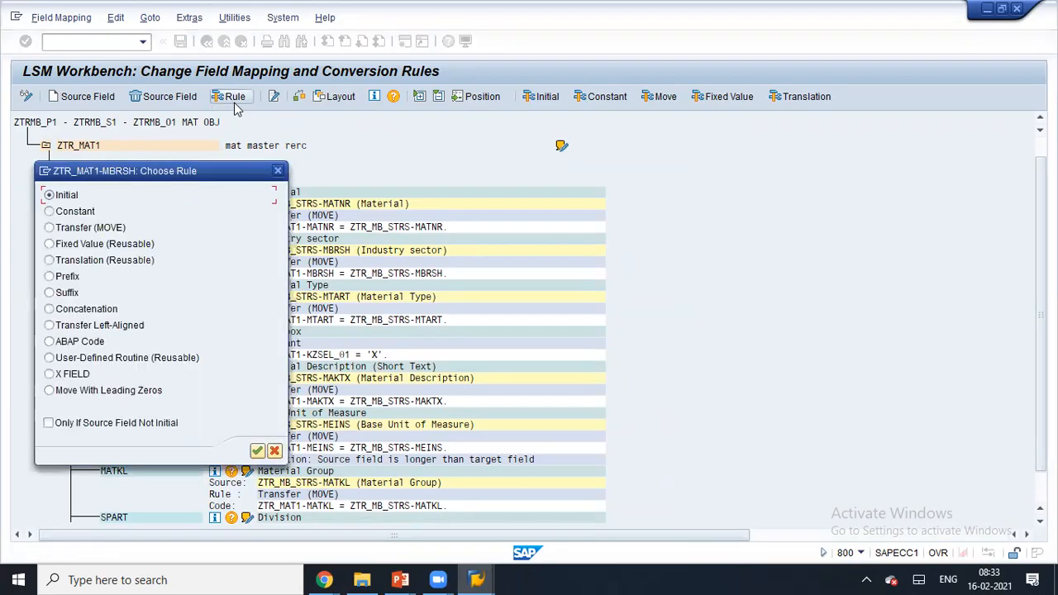
left_click_drag(216, 172, 581, 93)
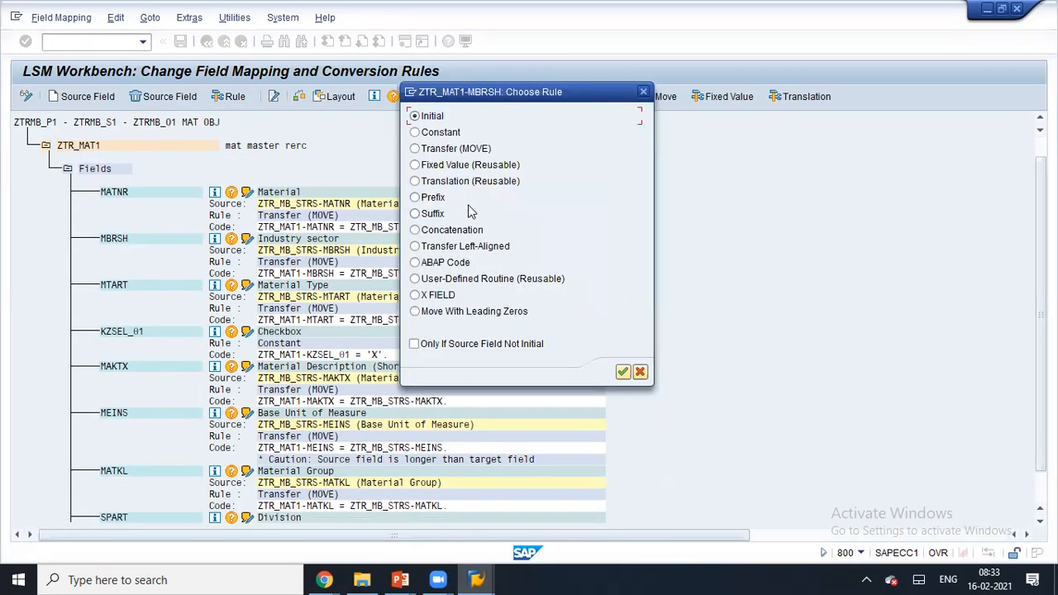
left_click(458, 264)
left_click_drag(501, 91, 513, 180)
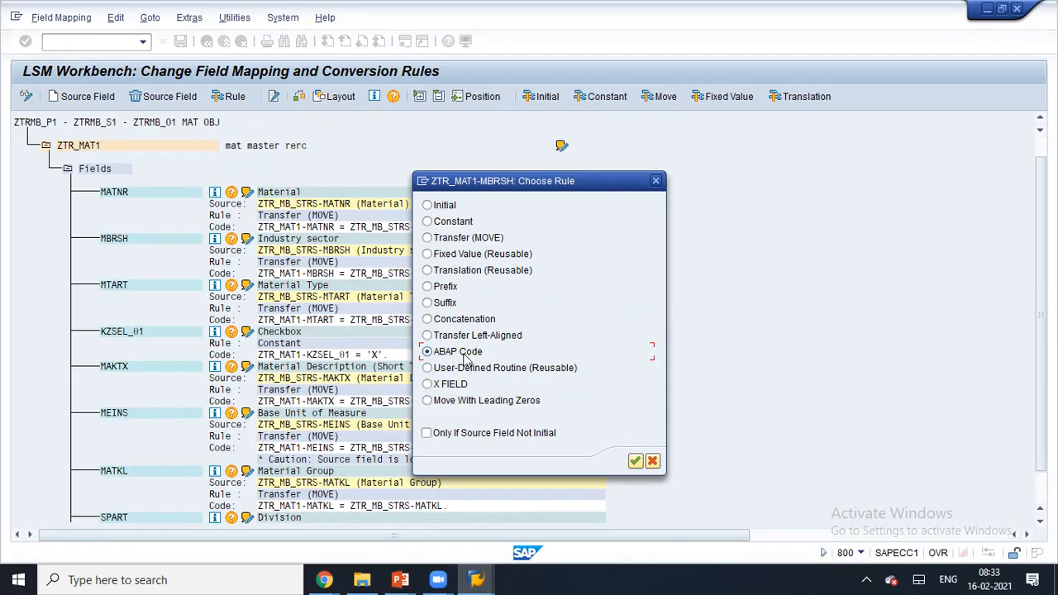
left_click(635, 461)
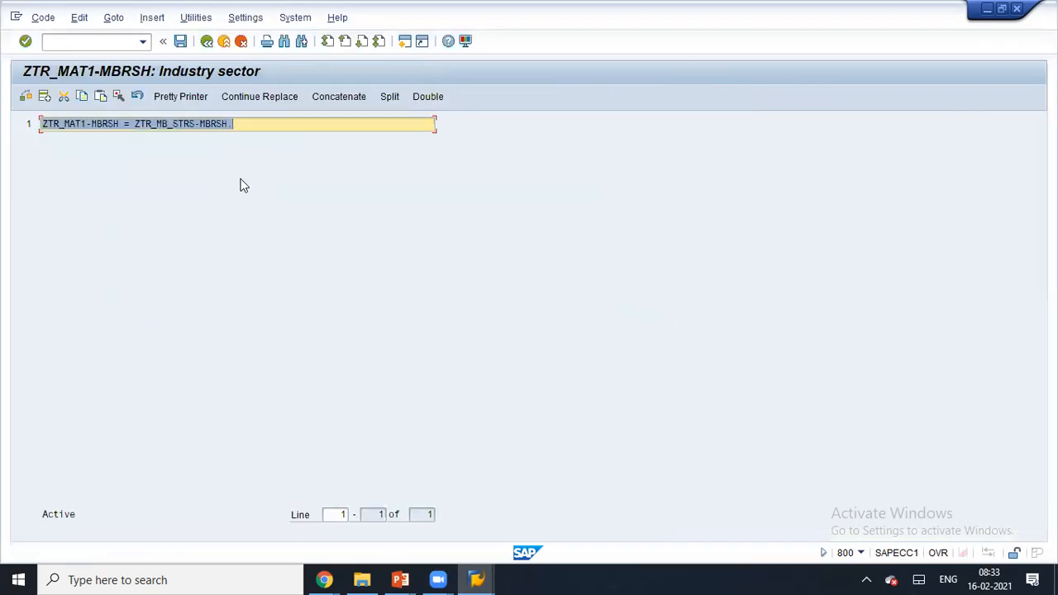
- Add blank lines below ZTR_MAT1-MBRSH = ZTR_MB_STRS-MBRSH and start an IF condition on line 2
left_click(147, 124)
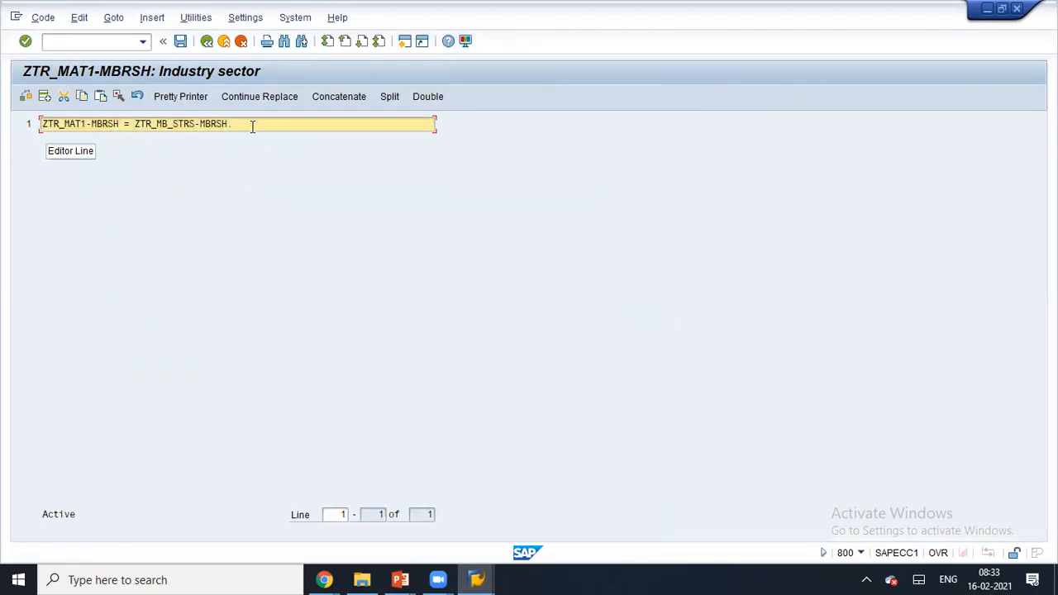
key("Return")
key("Return")
key("Return")
key("Return")
key("Return")
key("Return")
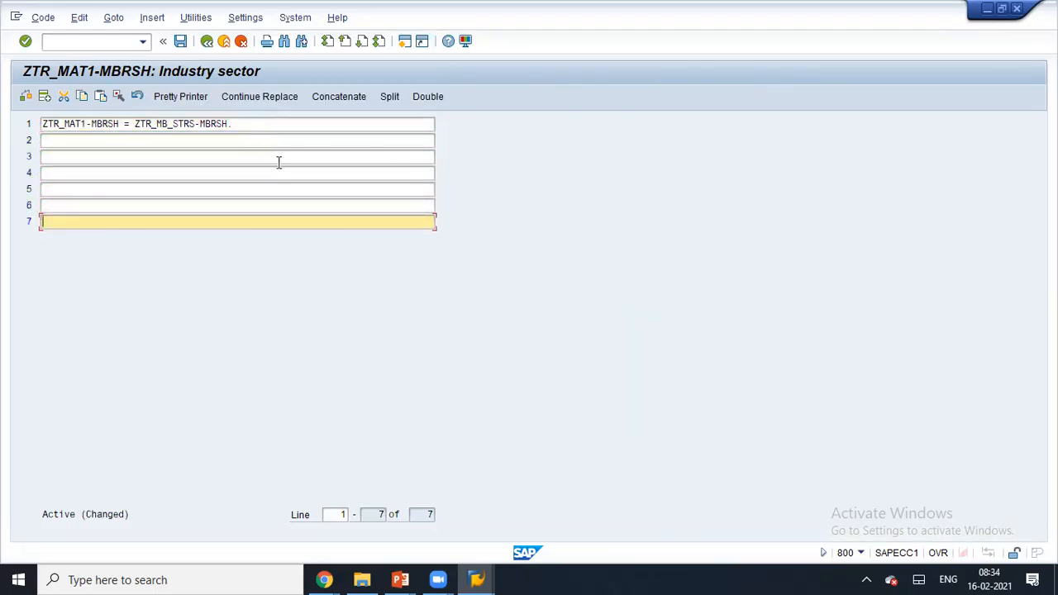
left_click(251, 124)
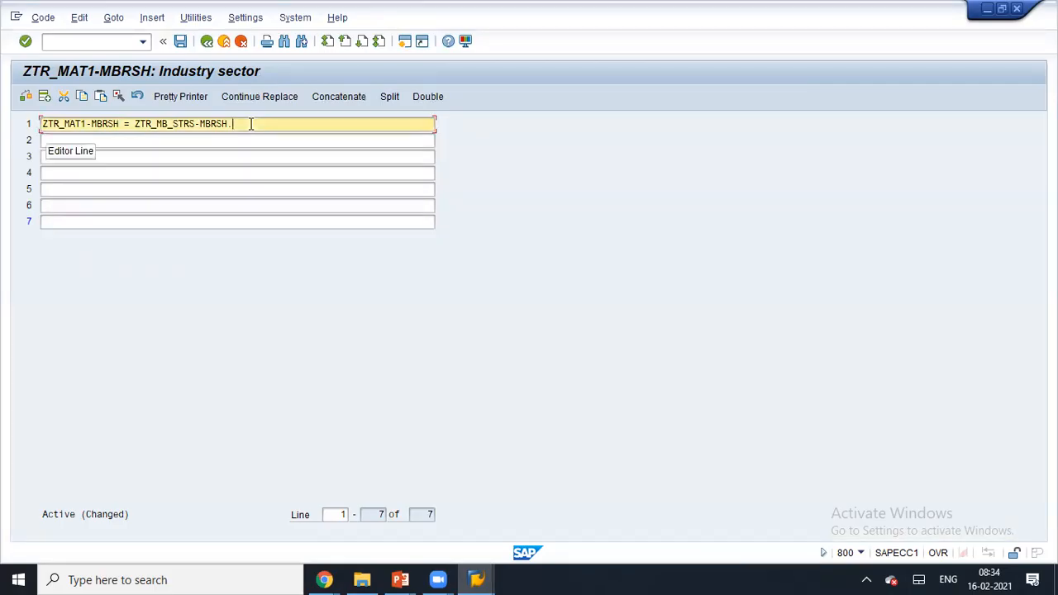
left_click(240, 138)
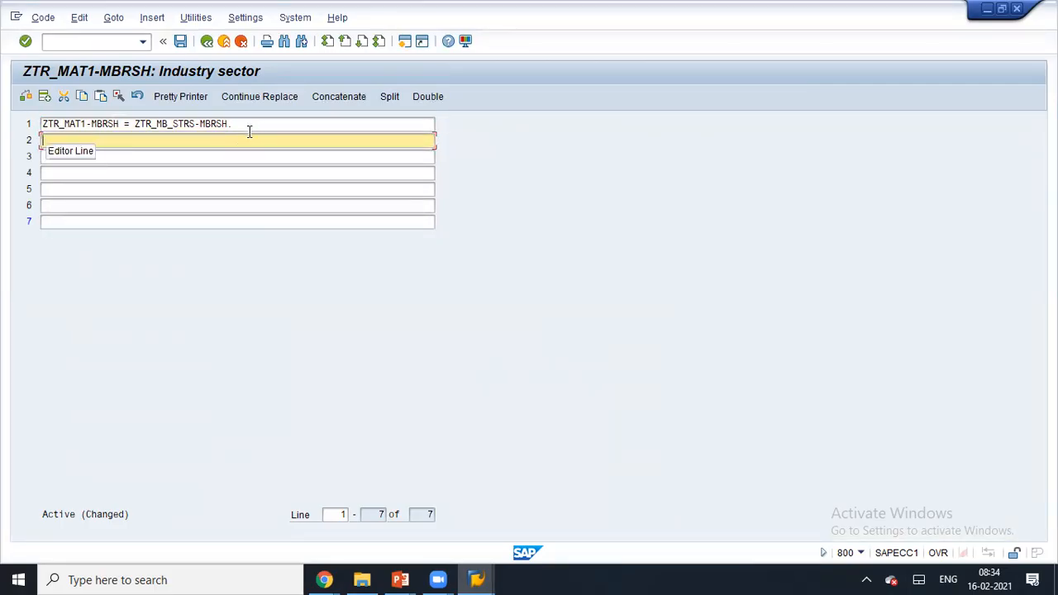
type("IF MBRHS  = W")
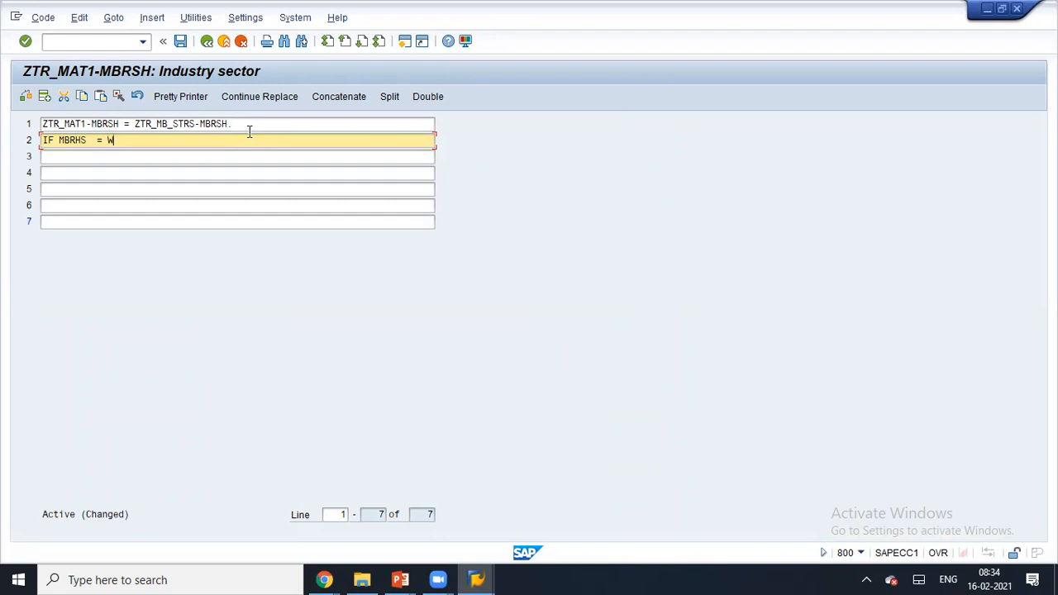
key("Return")
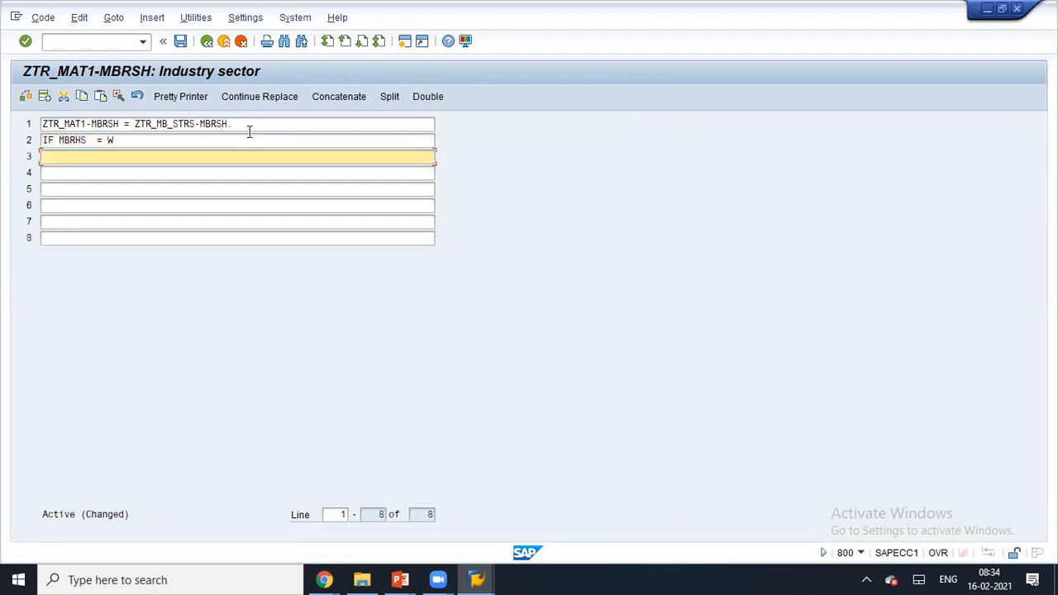
- Add the closing ENDIF on line 5, then leave the editor without saving the changes
left_click(233, 145)
left_click(158, 156)
left_click(157, 190)
type("ED")
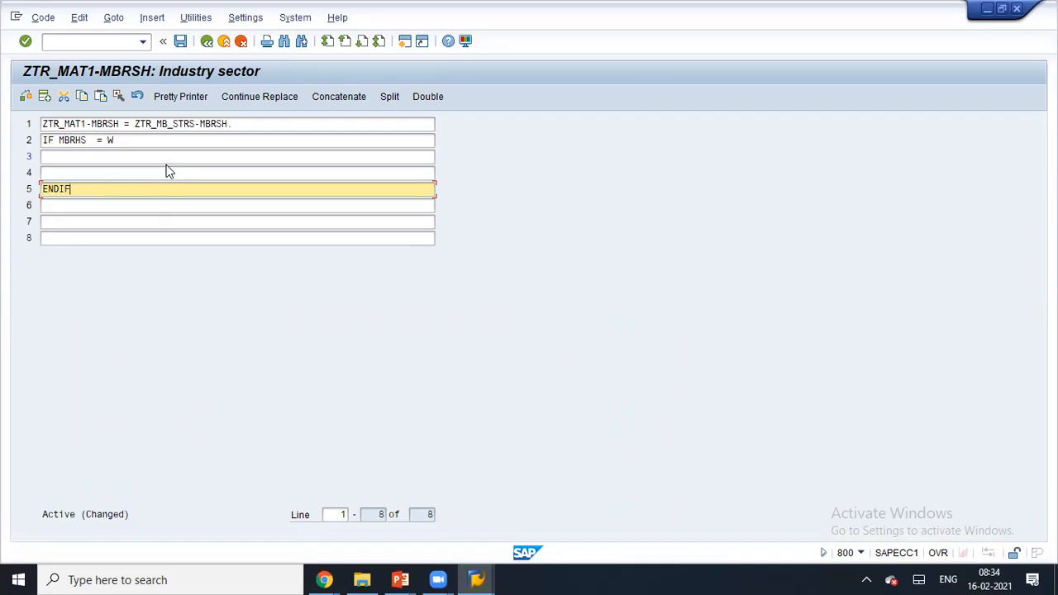
left_click(207, 47)
left_click(257, 283)
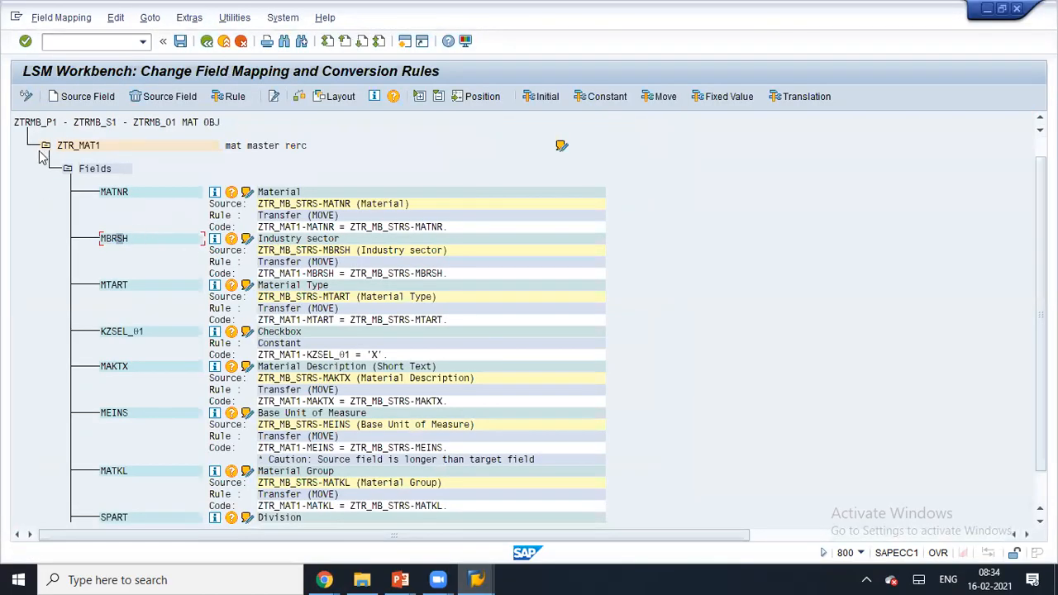
- Collapse the Fields list and back out of the LSM Workbench to SAP Easy Access
left_click(68, 170)
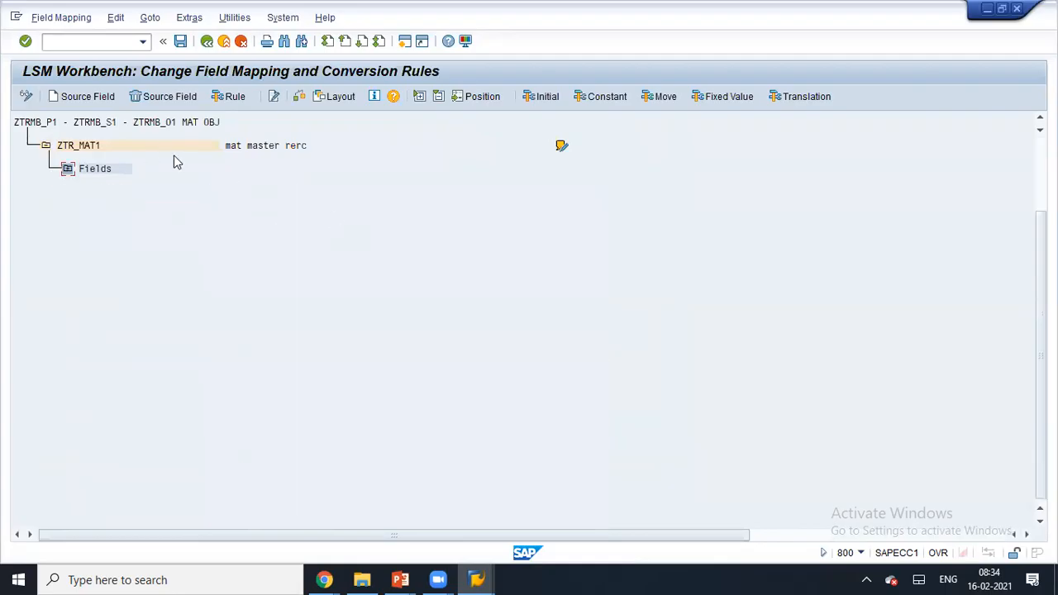
left_click(207, 43)
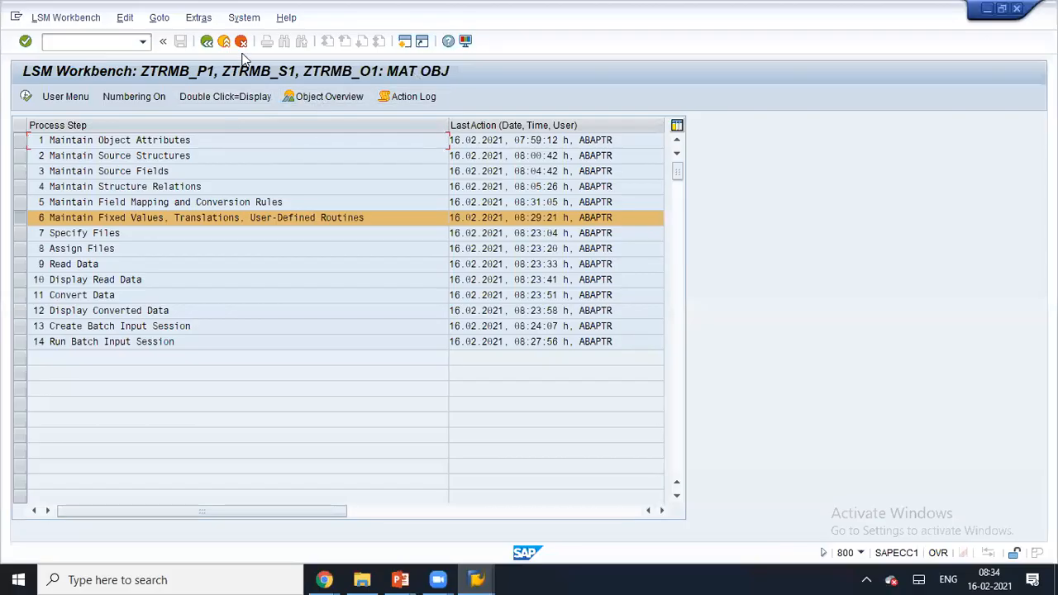
left_click(208, 43)
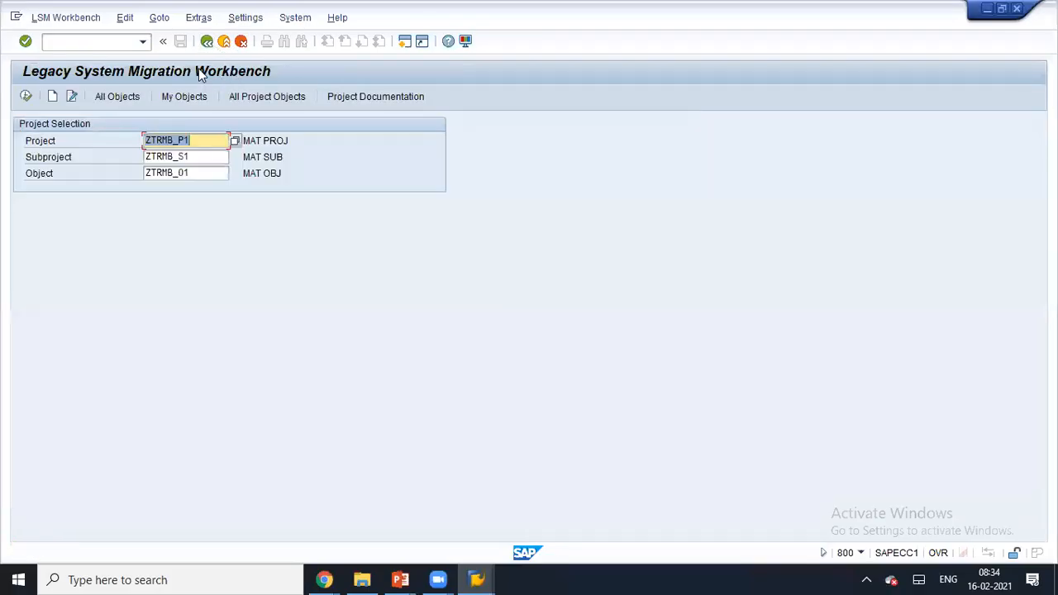
left_click(202, 46)
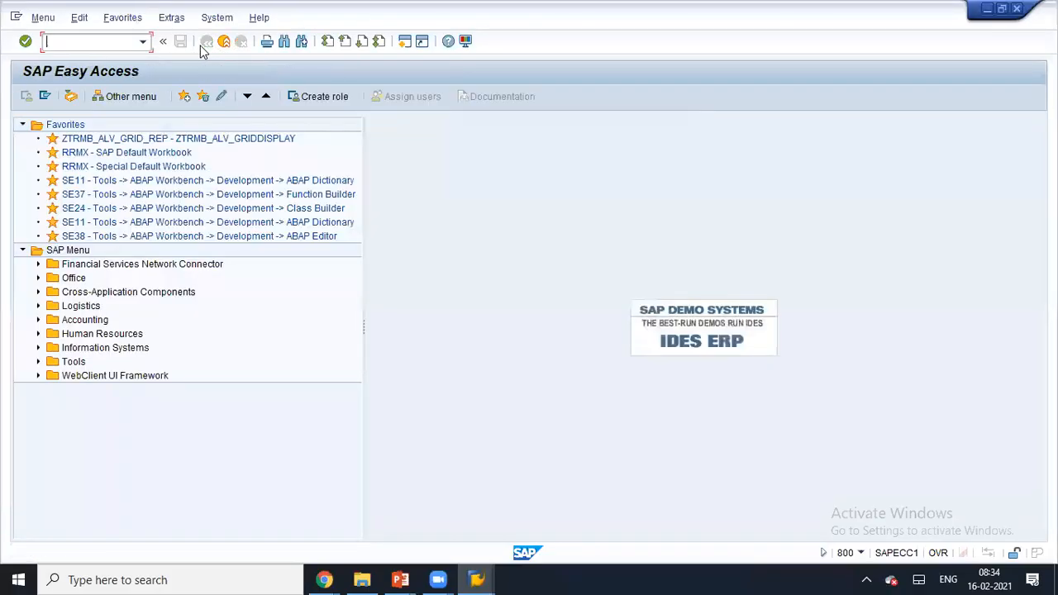